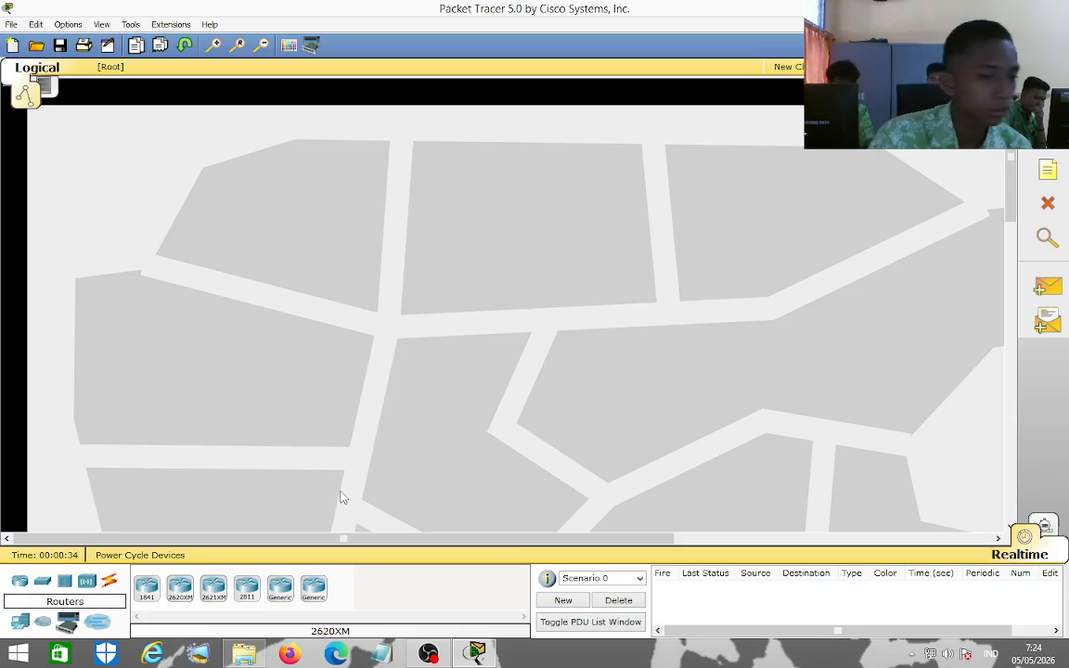
click(314, 588)
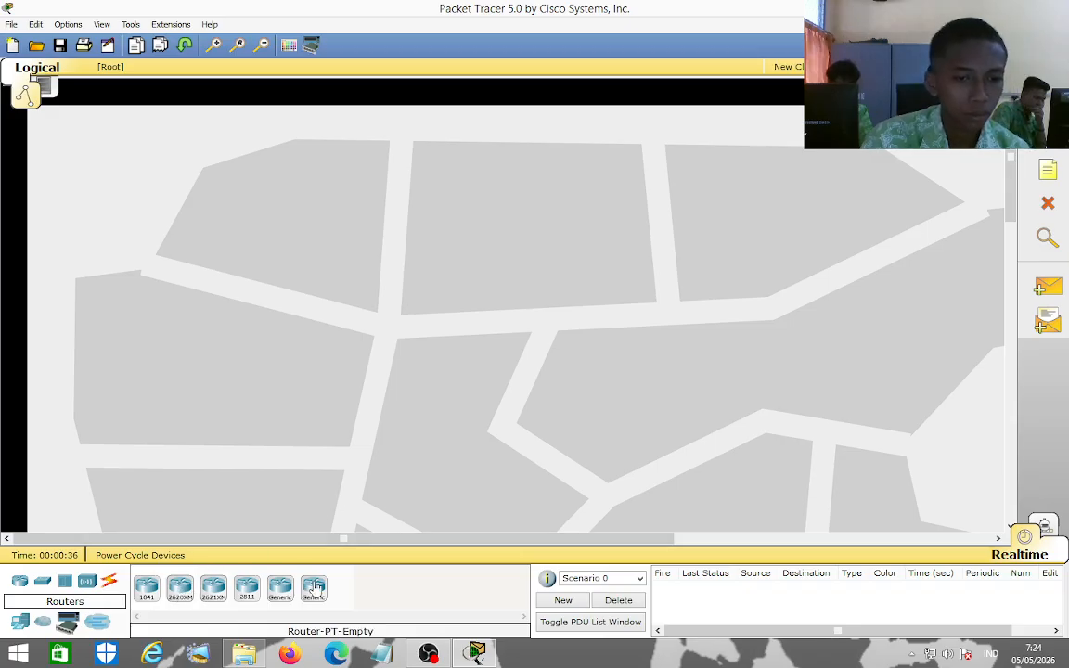
click(297, 258)
click(313, 587)
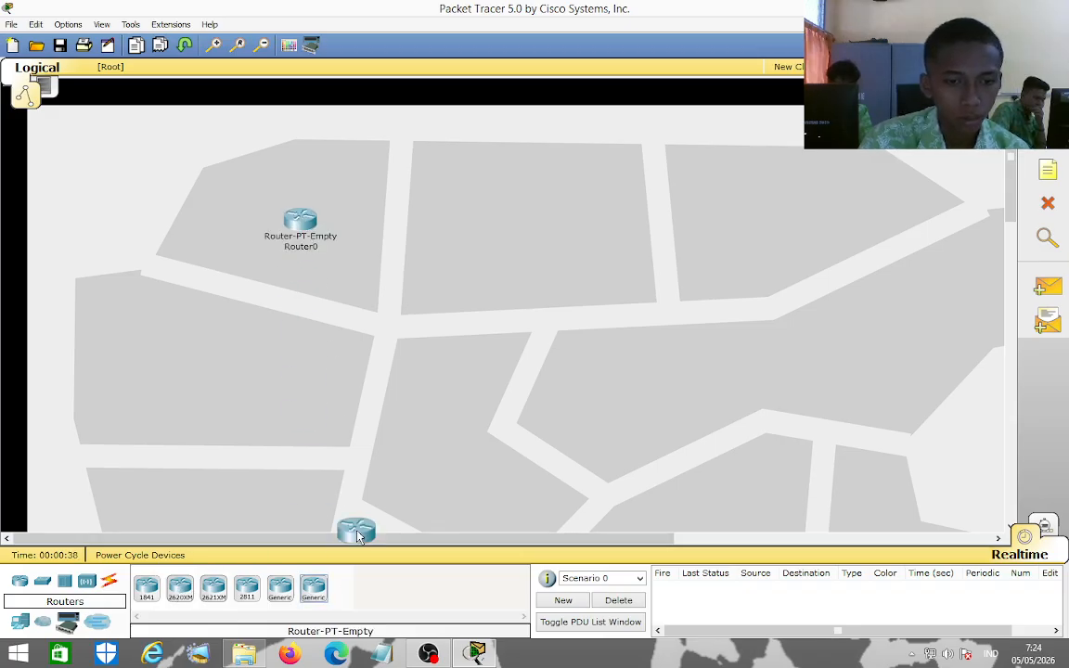
click(490, 241)
drag(492, 232, 305, 594)
click(302, 227)
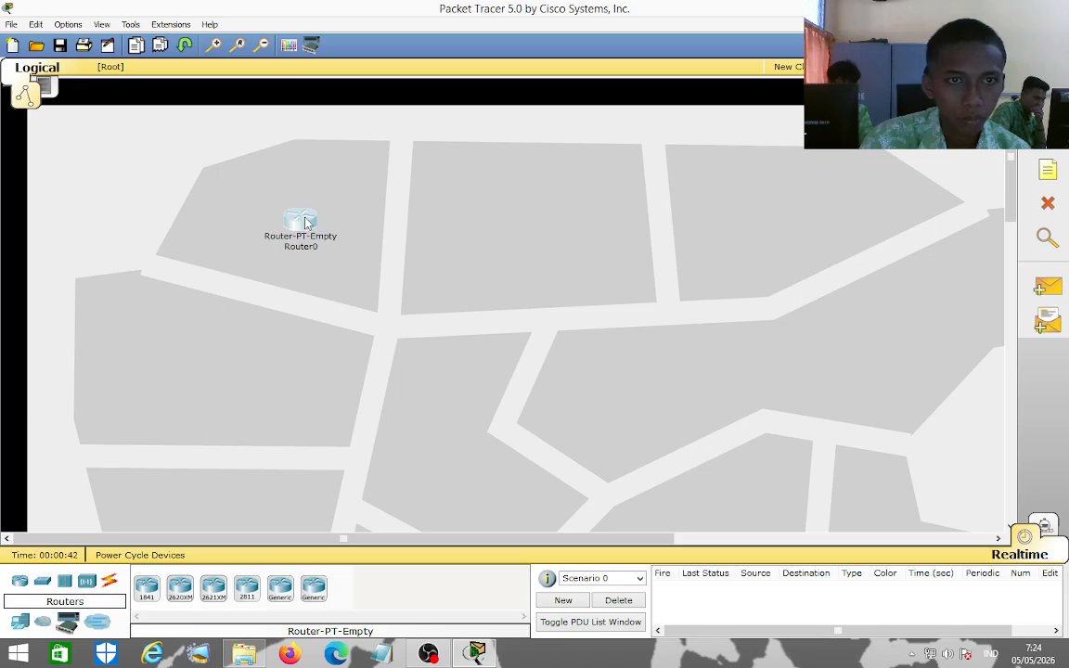
click(307, 222)
click(1052, 207)
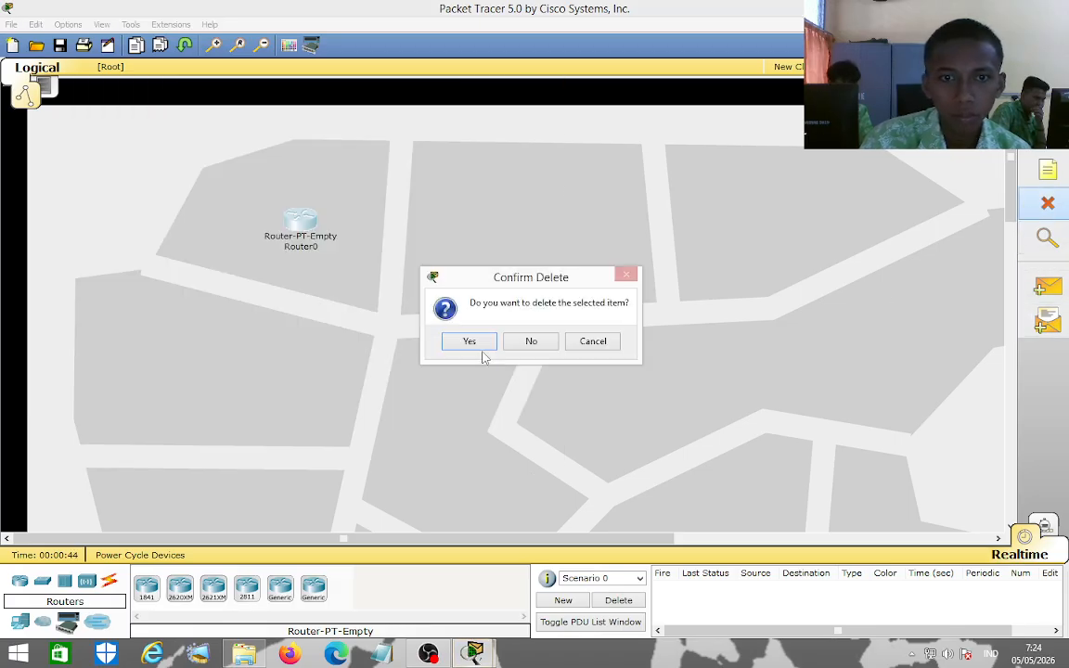
click(454, 342)
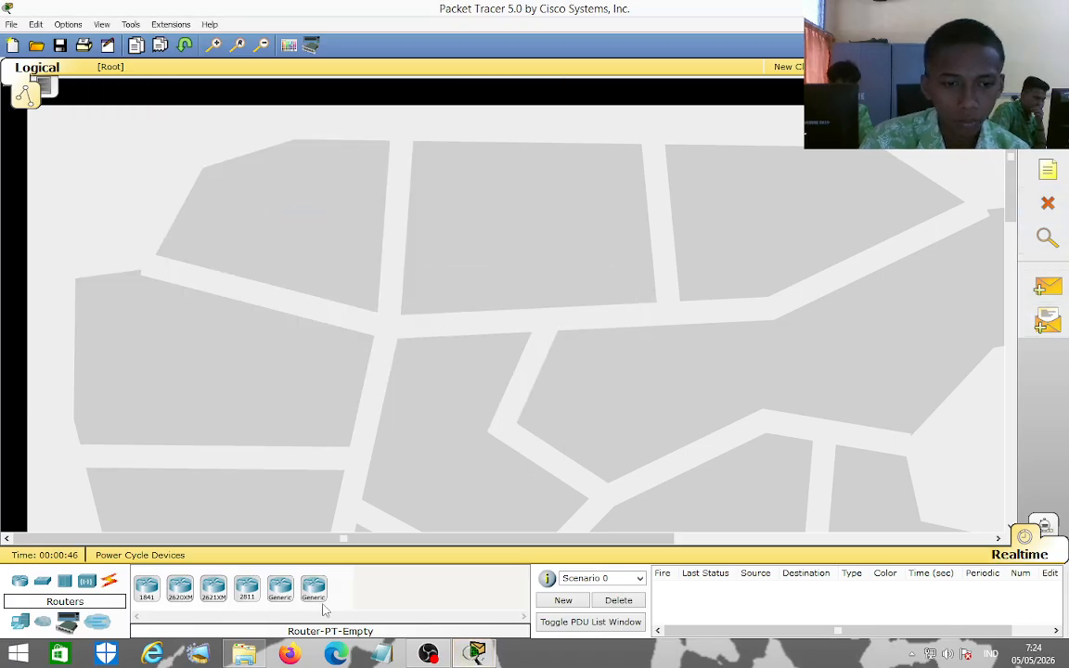
Place three generic Router-PT routers side by side across the upper part of the workspace.
click(280, 586)
click(305, 227)
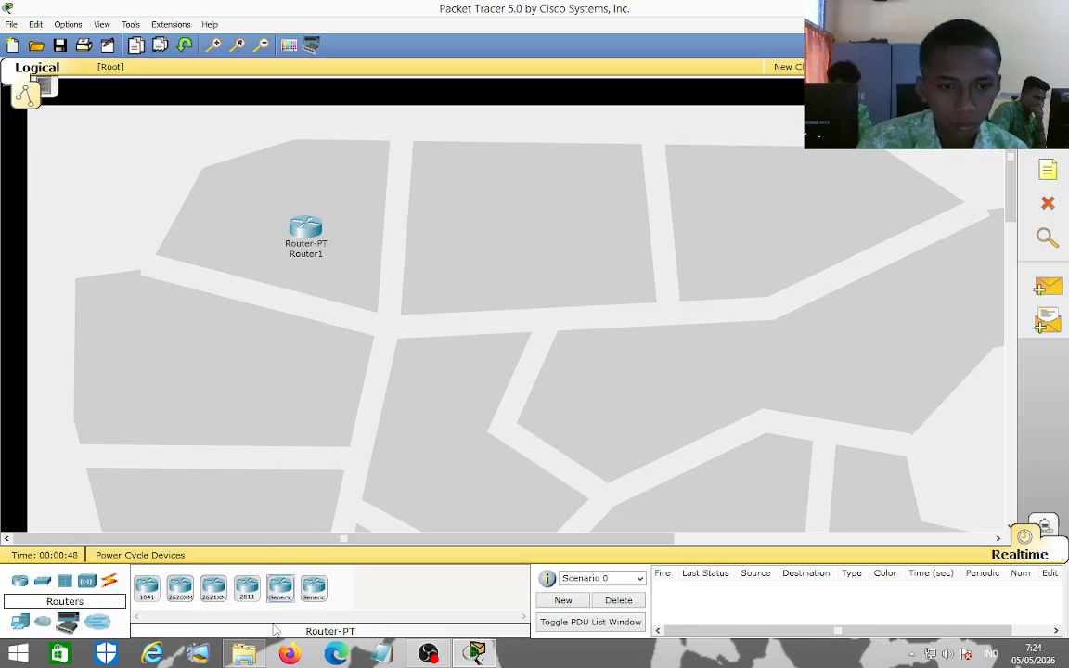
click(280, 586)
click(512, 247)
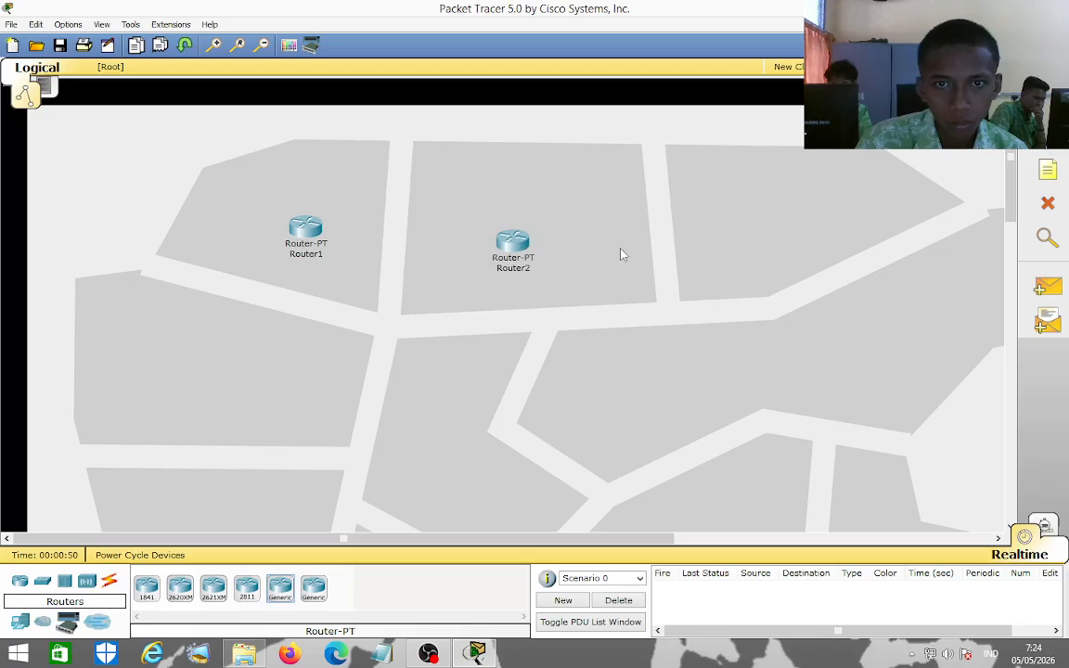
click(280, 587)
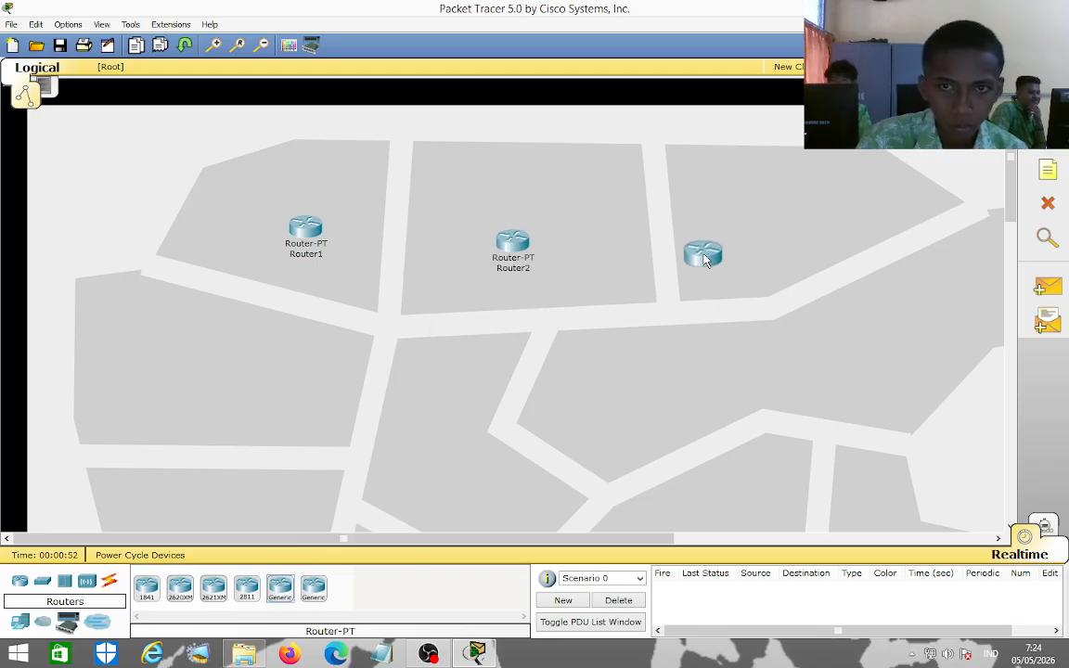
click(753, 230)
Arrange the routers in a V shape, with Router2 lowered in the middle and Router1 and Router3 raised on either side.
drag(512, 243, 540, 286)
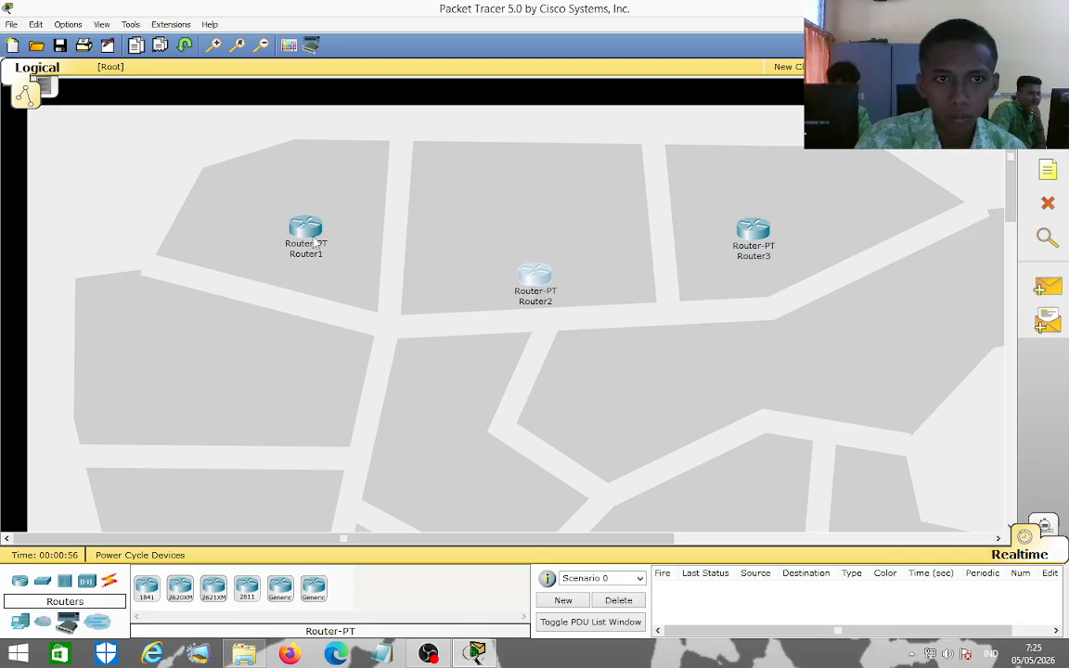
drag(307, 221, 317, 183)
drag(754, 228, 754, 194)
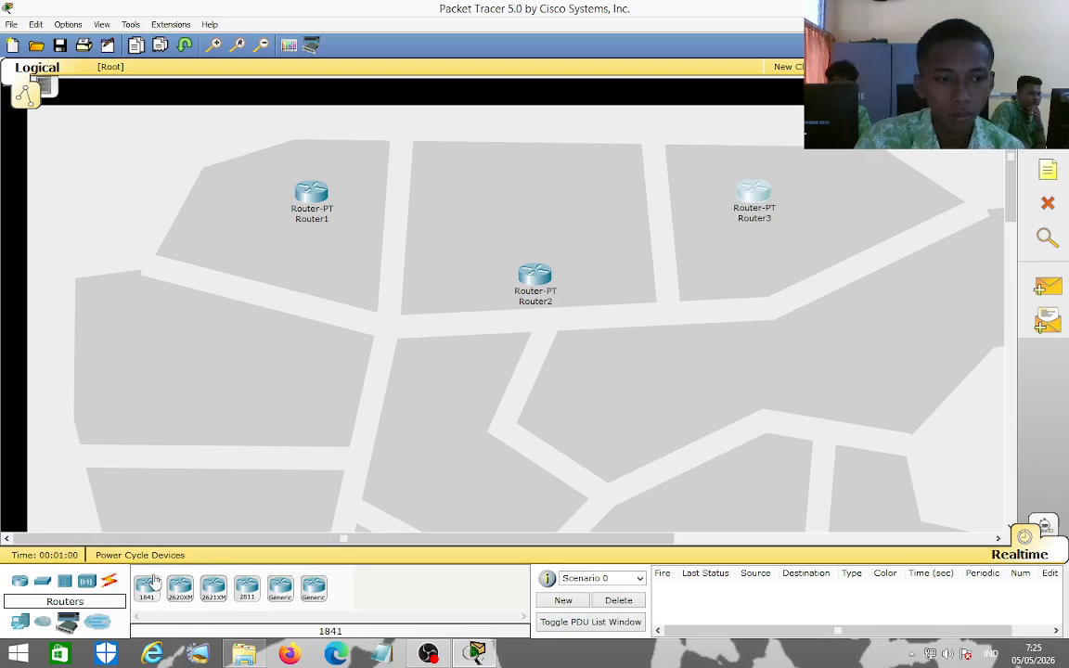
Add three 2950-24 switches below the routers, one beneath each router.
click(42, 581)
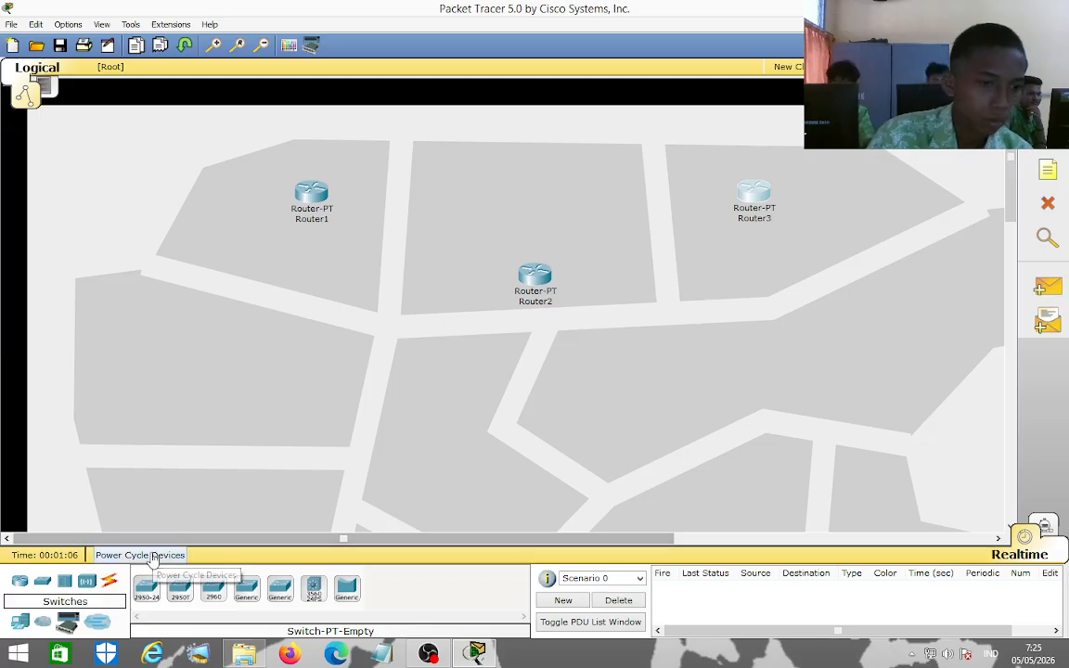
drag(154, 588, 461, 405)
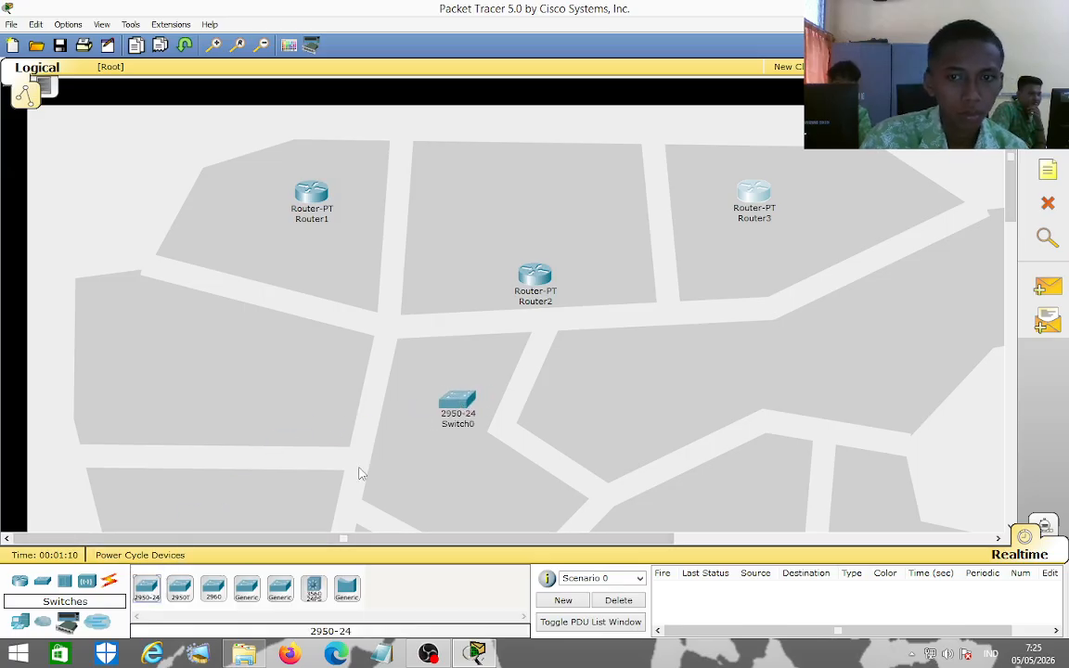
drag(148, 587, 263, 382)
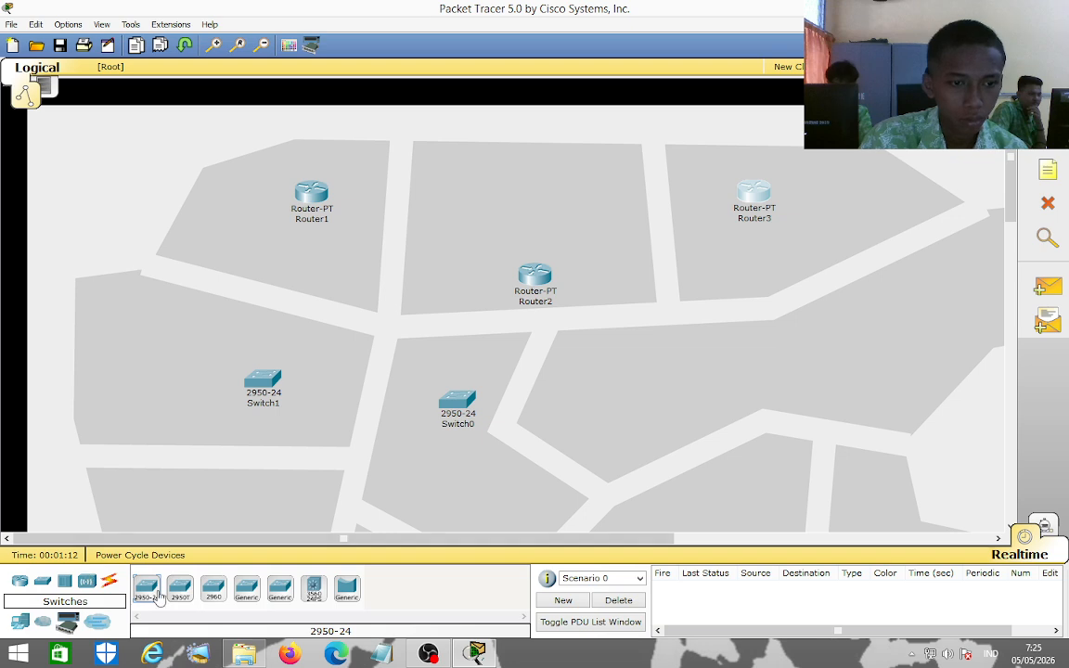
drag(160, 596, 721, 384)
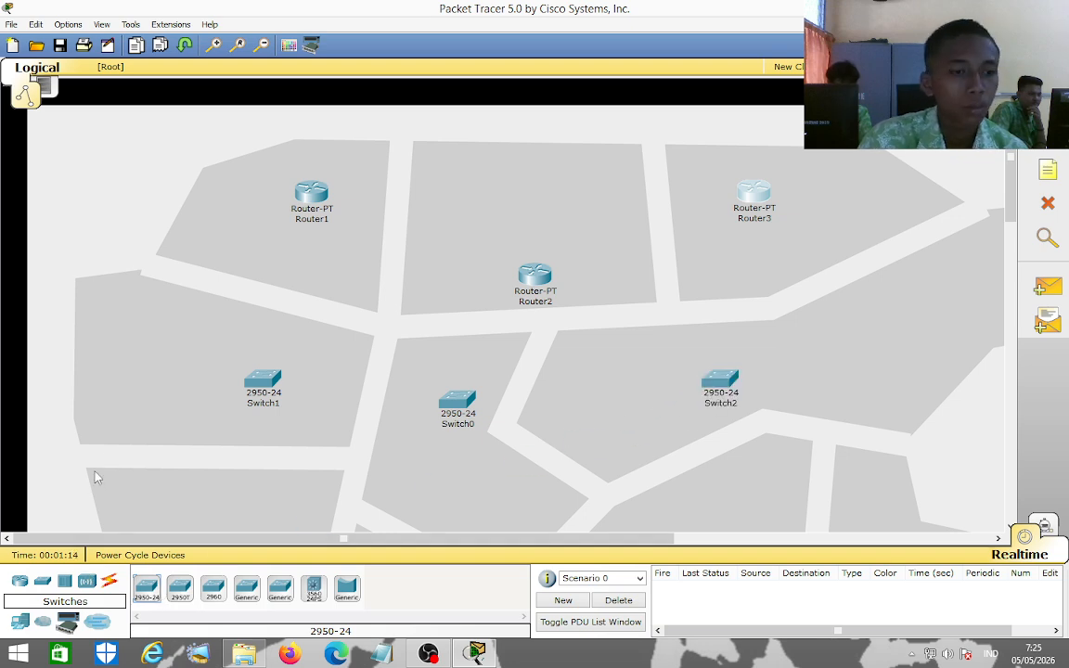
Add three generic Server-PT servers, one immediately to the left of each switch.
click(22, 623)
drag(181, 600, 172, 368)
drag(173, 583, 401, 402)
drag(182, 605, 640, 397)
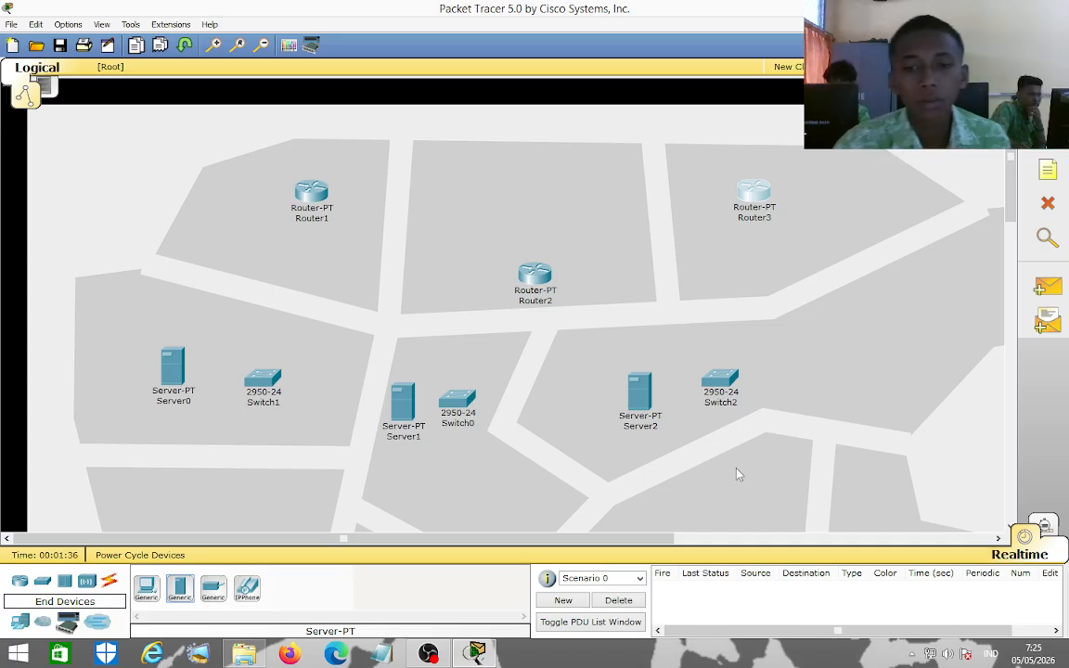
Add four generic PC-PT computers in two staggered rows below Server0 and Switch1.
scroll(189, 501, down, 3)
click(147, 587)
click(178, 437)
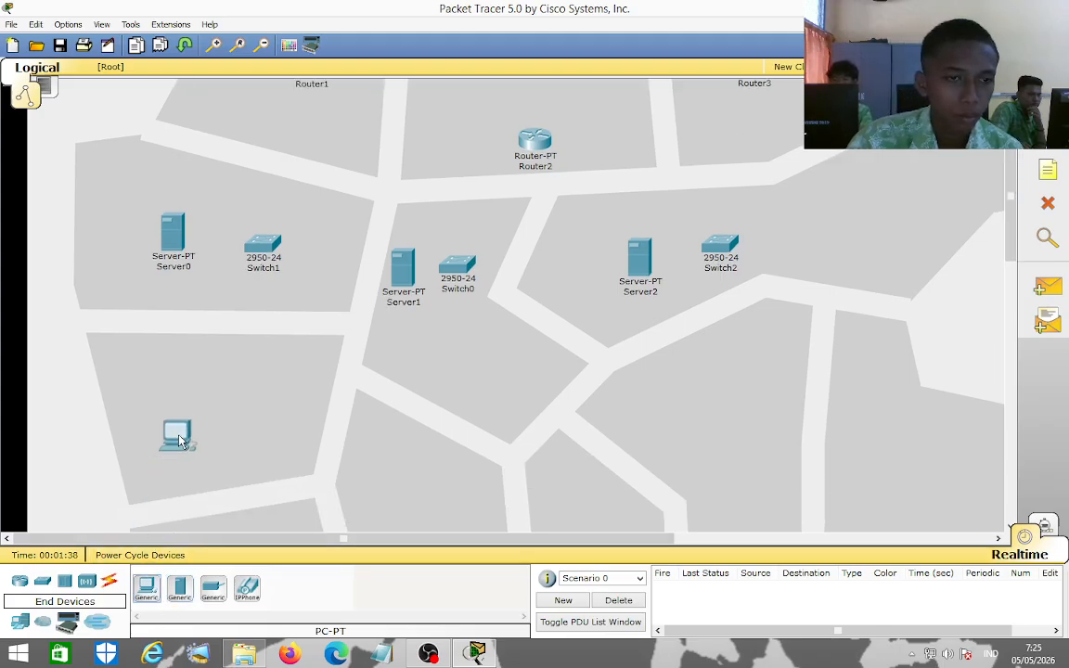
drag(180, 442, 162, 379)
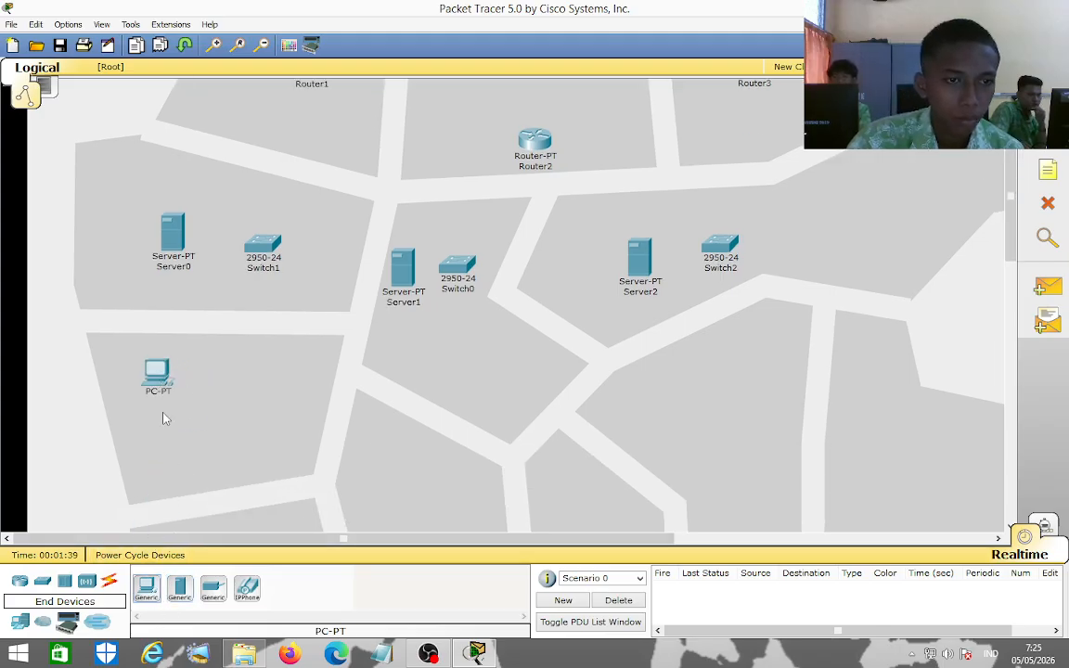
click(155, 595)
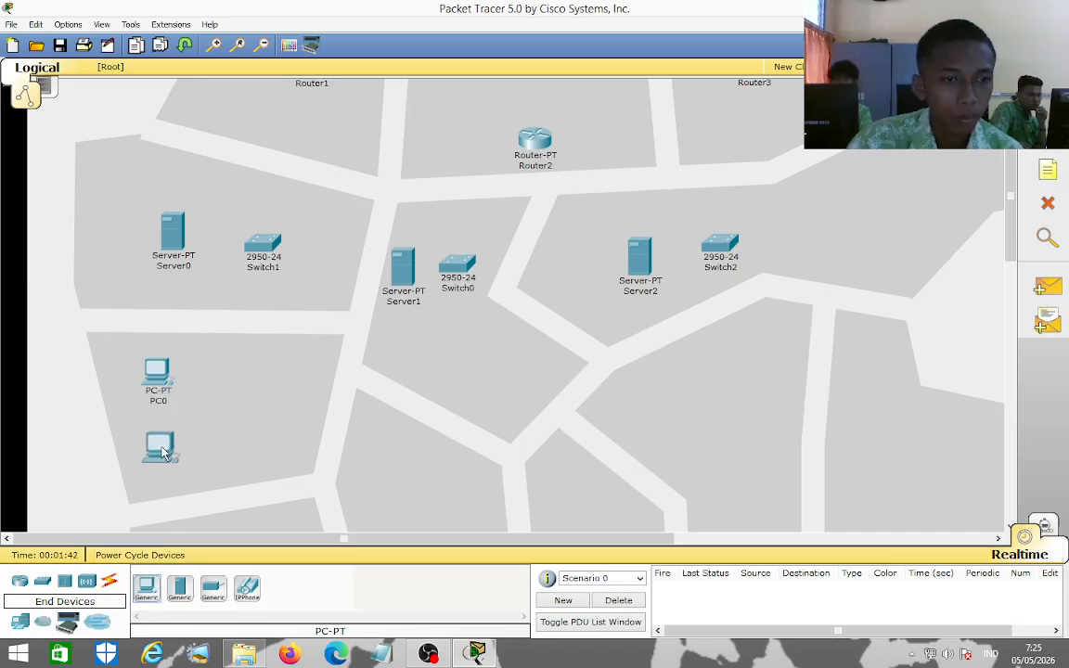
click(202, 446)
click(148, 590)
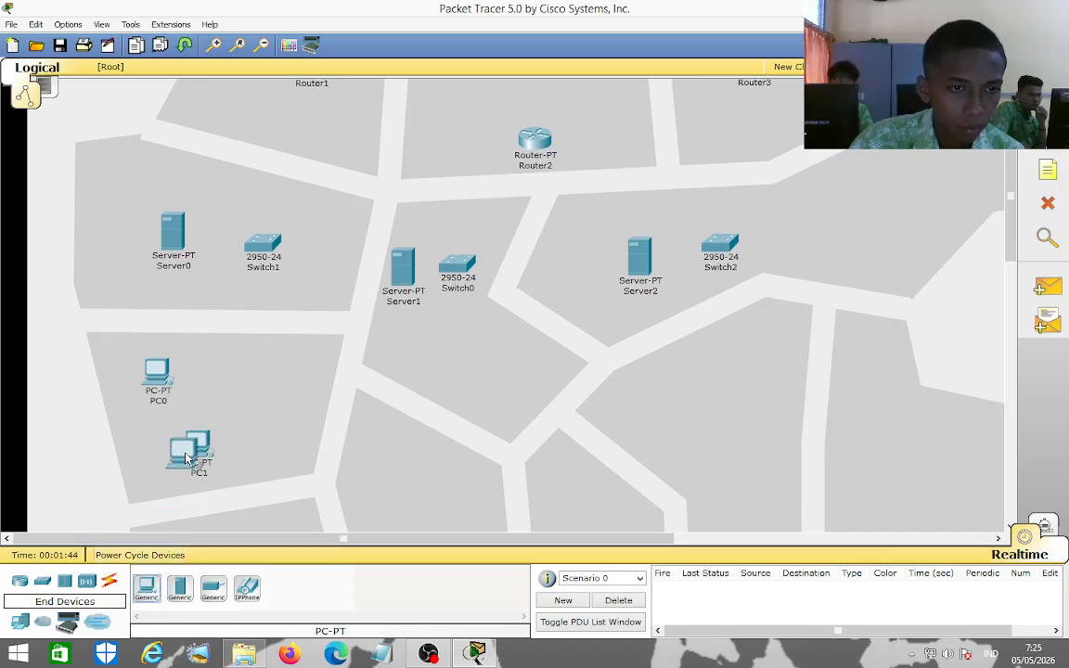
click(260, 380)
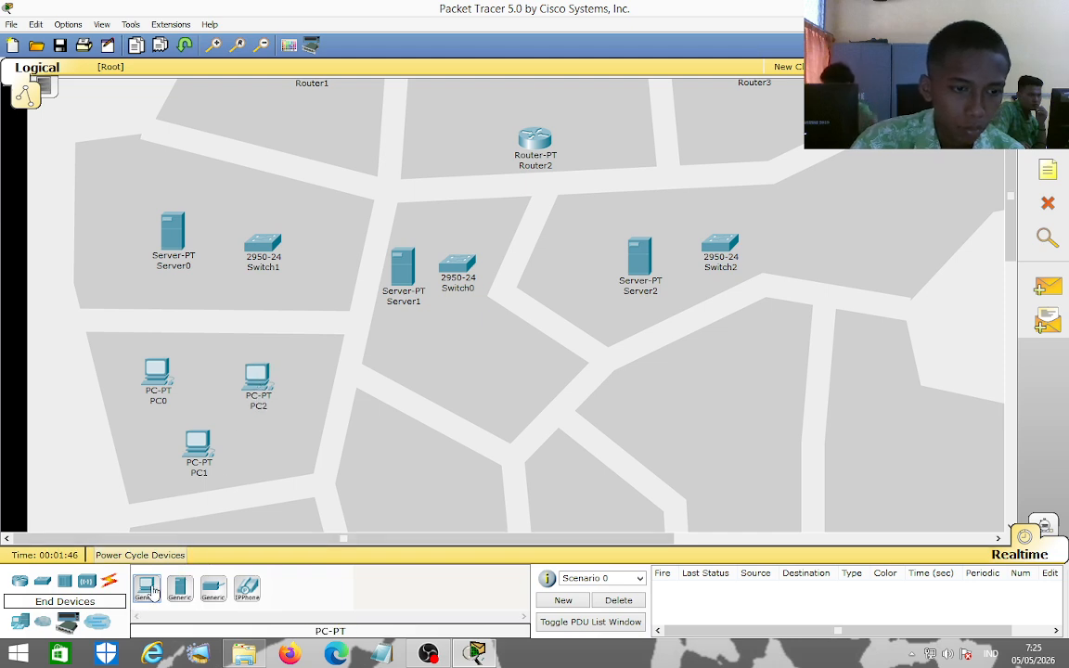
click(148, 590)
click(281, 453)
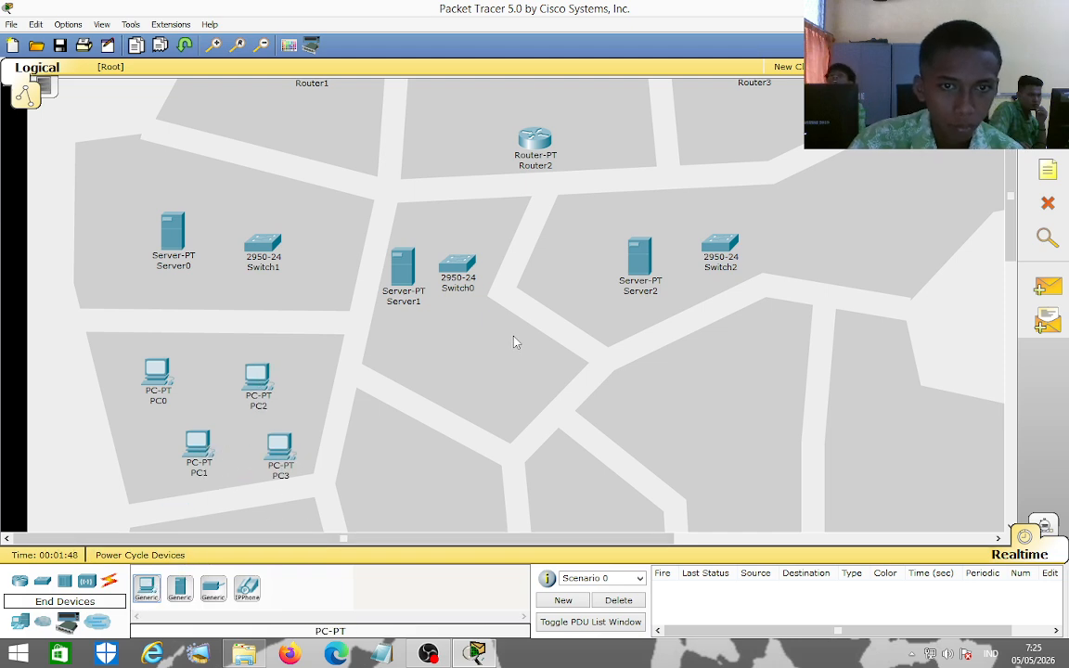
Add four generic PC-PT computers in a cluster below Server1 and Switch0.
scroll(516, 342, down, 3)
click(145, 588)
click(373, 317)
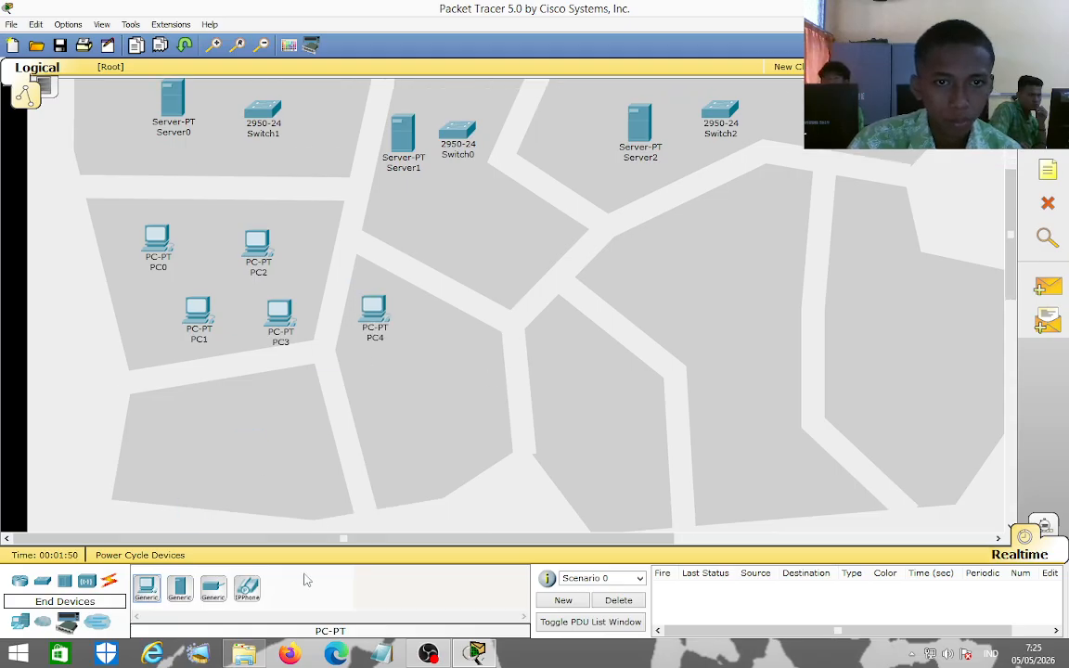
click(147, 589)
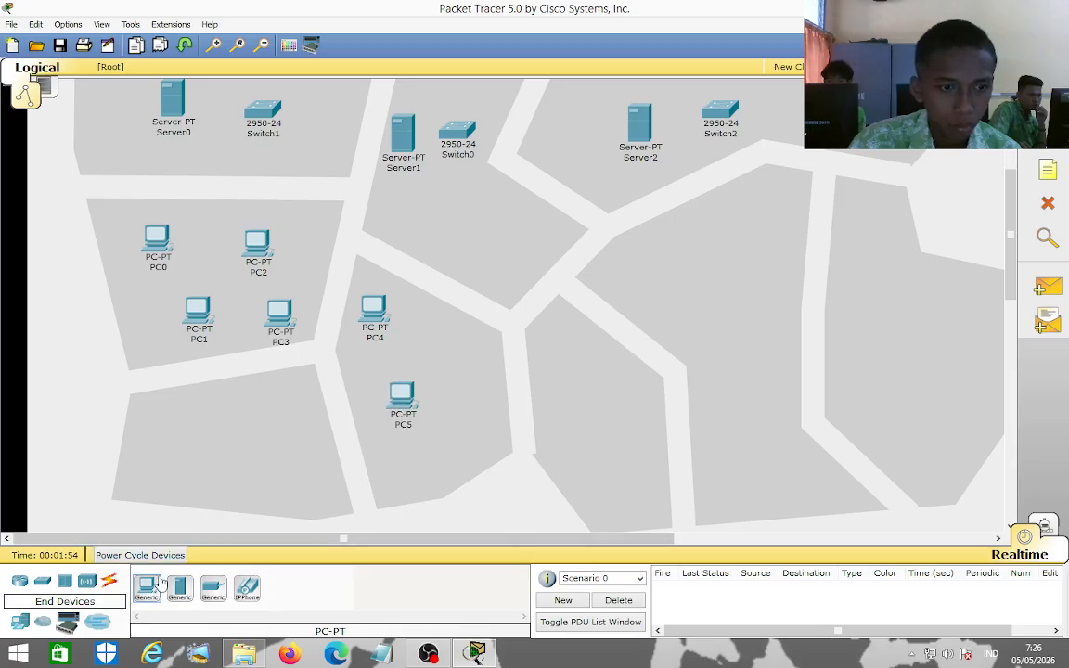
drag(149, 585, 455, 346)
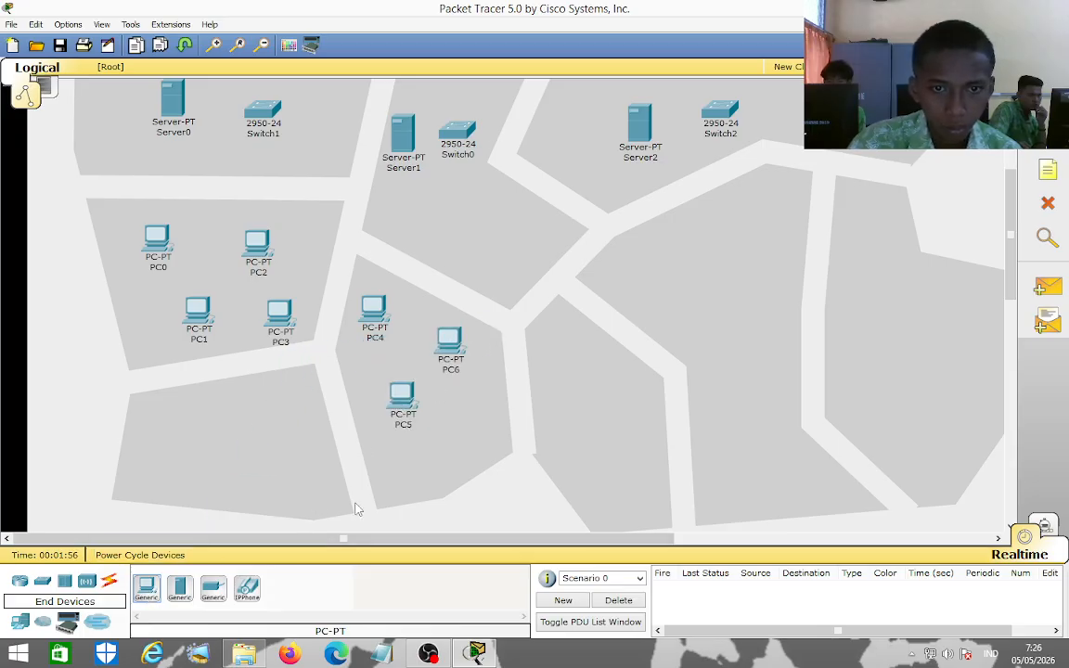
drag(147, 588, 488, 419)
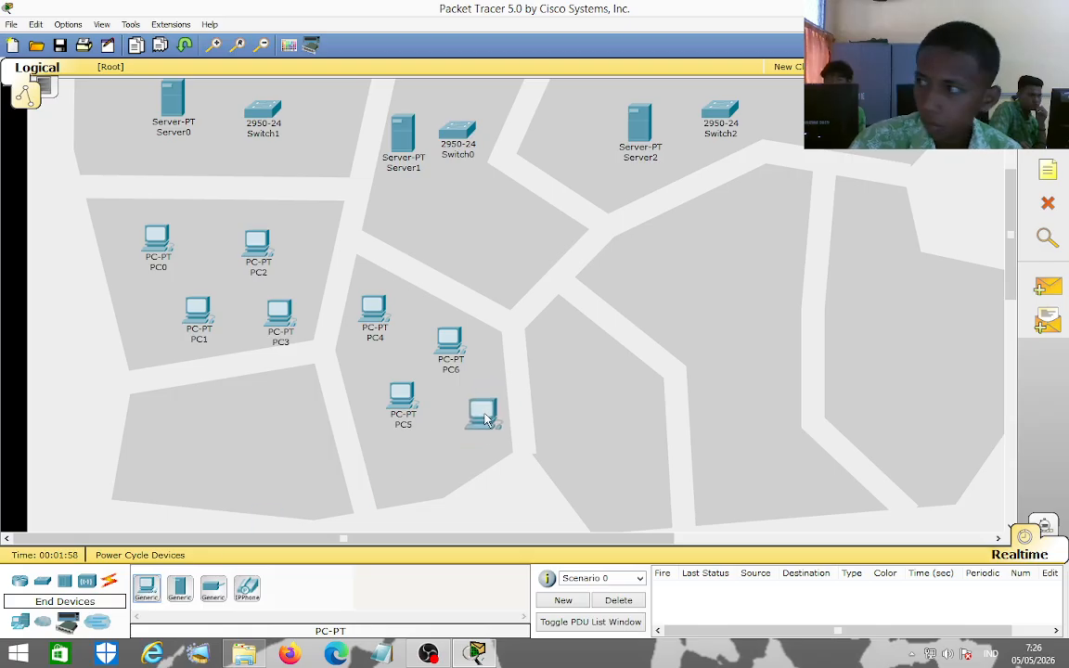
Add four generic PC-PT computers below Server2 and Switch2, shifting the first three to space the group evenly.
scroll(675, 413, up, 3)
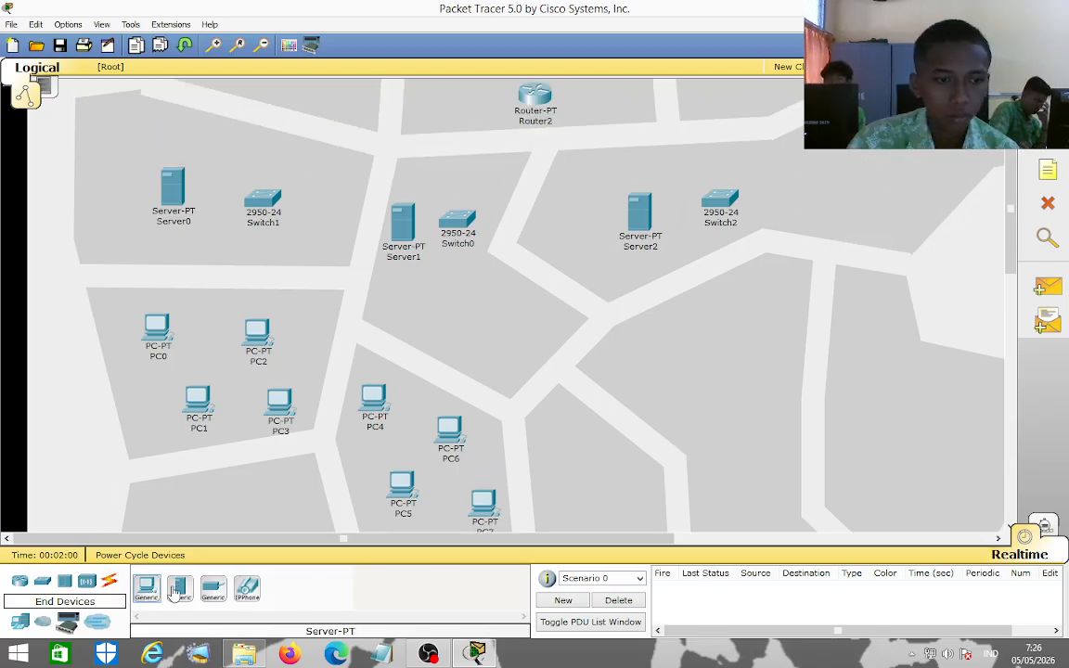
drag(147, 588, 656, 353)
drag(147, 588, 699, 411)
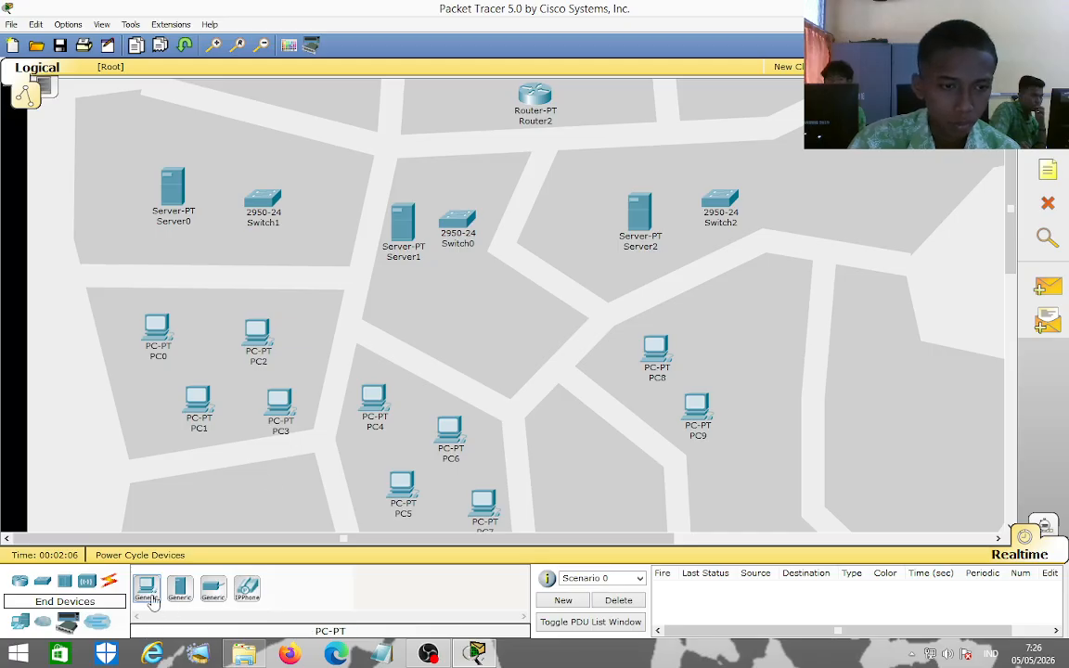
drag(147, 588, 635, 362)
drag(704, 410, 674, 396)
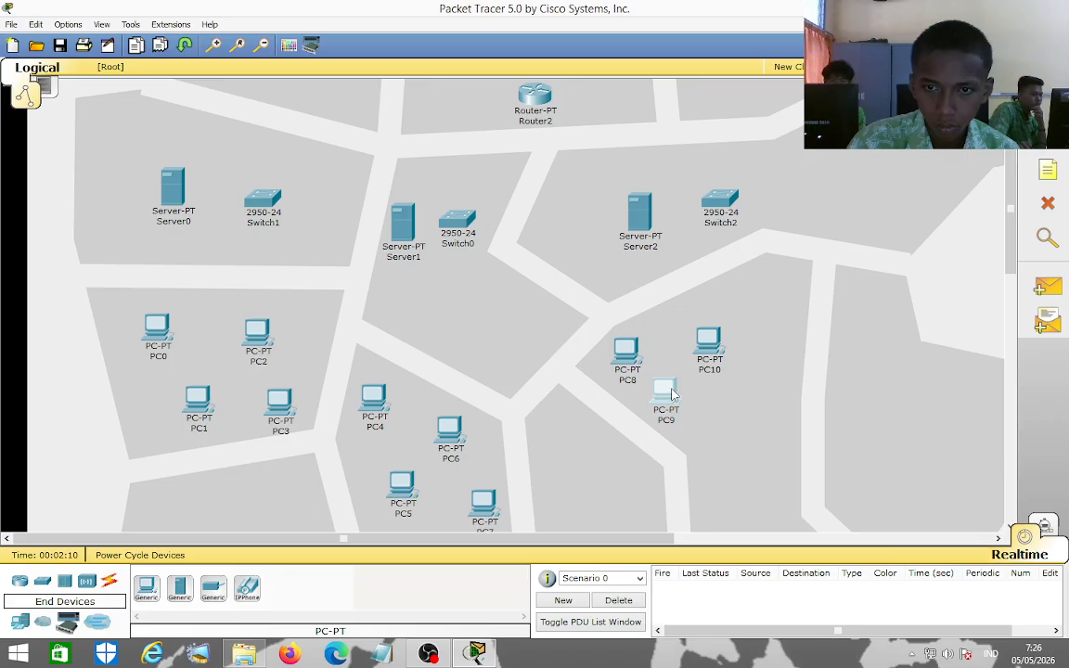
drag(716, 352, 711, 358)
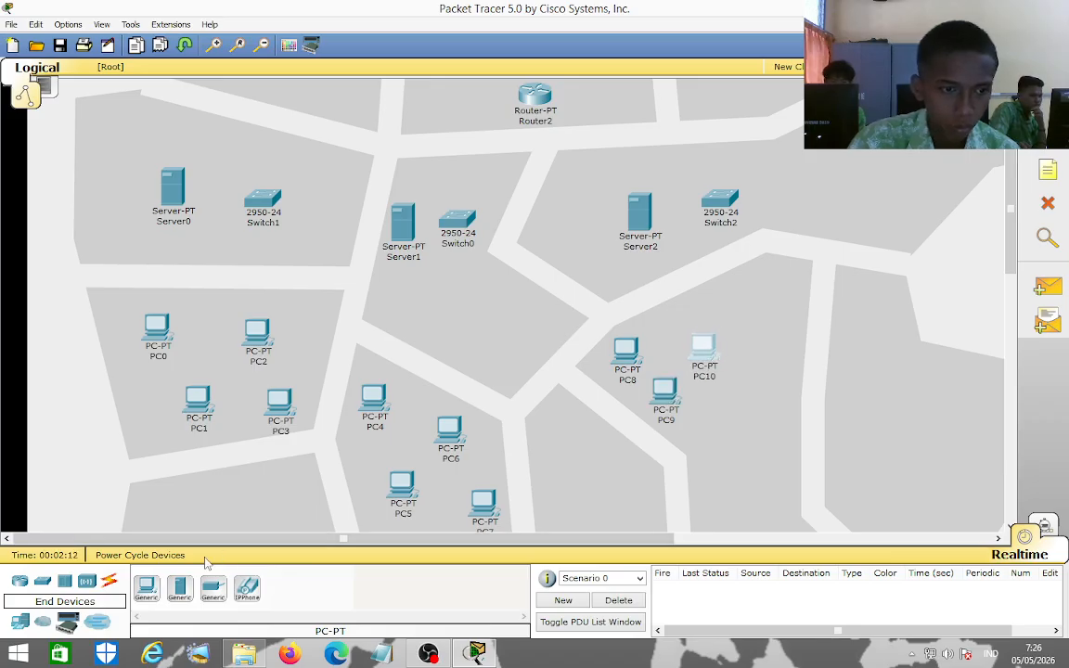
click(146, 588)
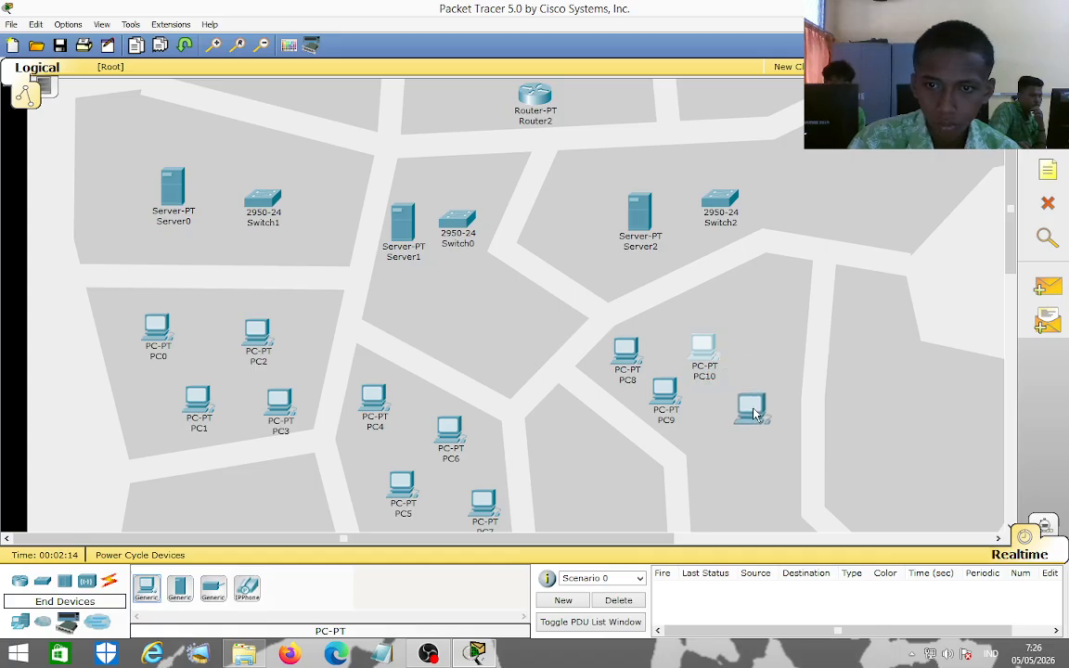
click(754, 414)
Move Server1 and Switch0 lower, shift Server2 and Switch2 slightly left, and nudge Server0 down.
scroll(784, 270, up, 4)
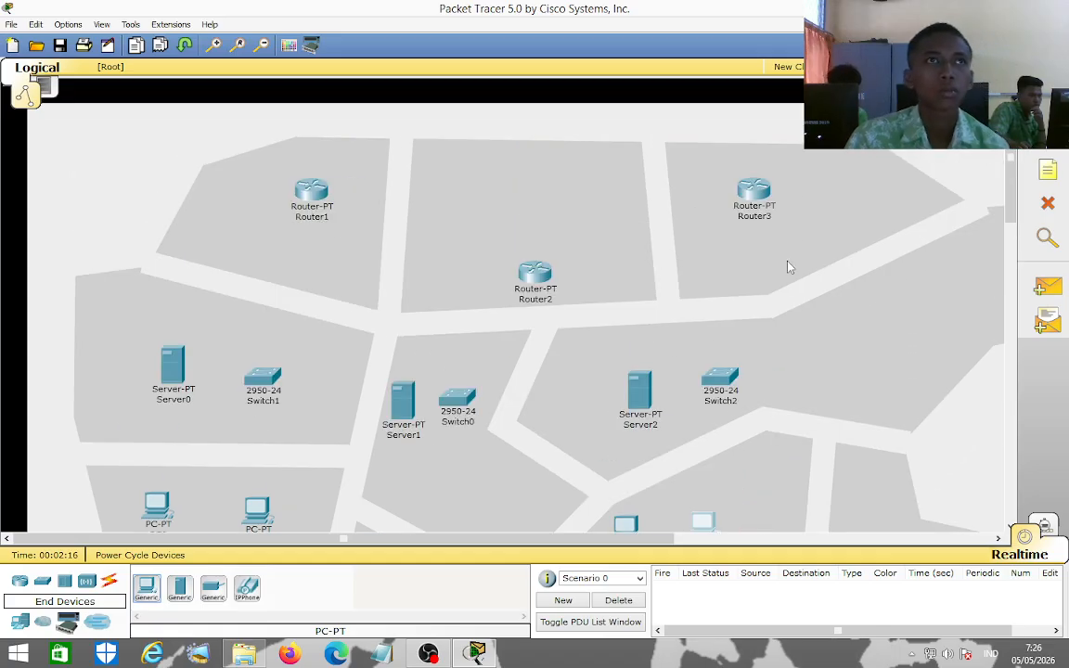
scroll(363, 406, down, 3)
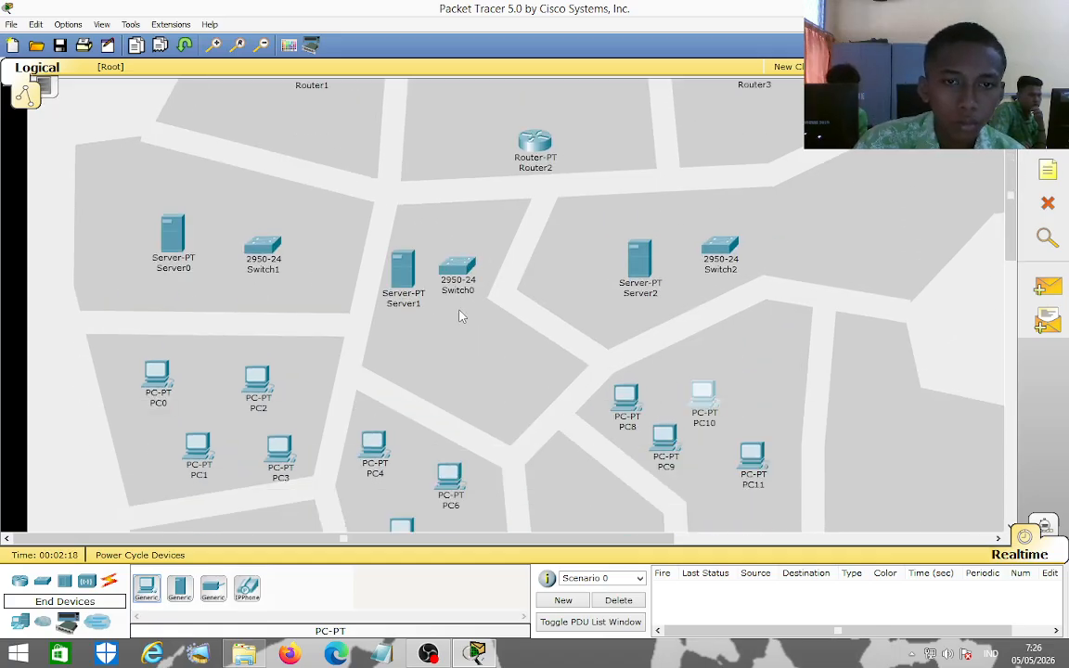
drag(458, 269, 482, 339)
drag(386, 295, 433, 331)
drag(640, 265, 606, 261)
drag(731, 260, 699, 262)
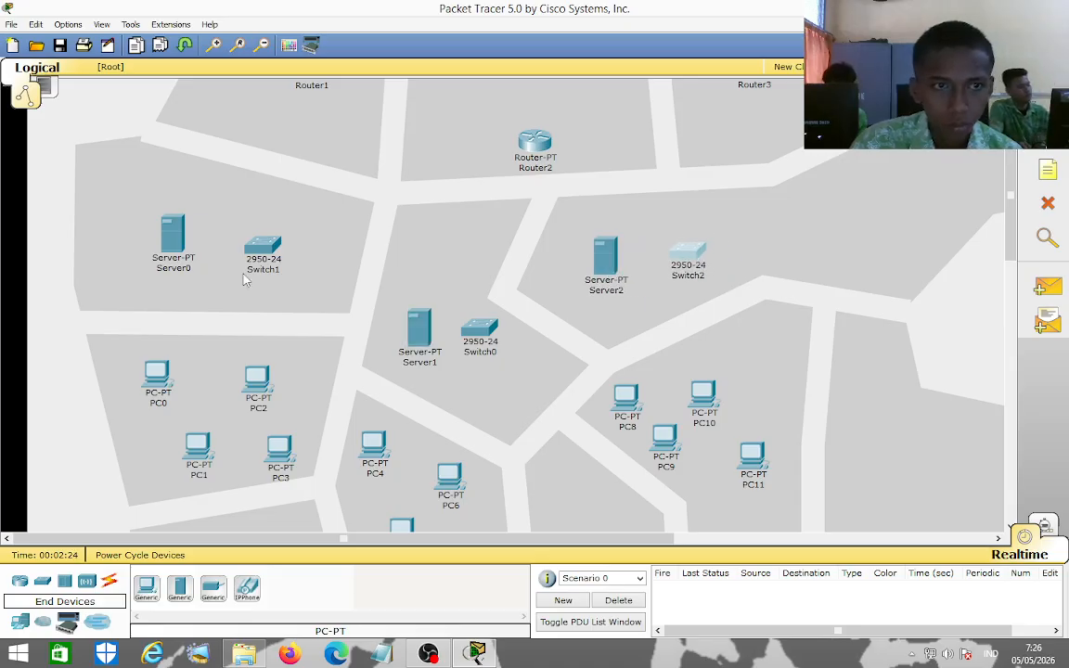
drag(173, 248, 176, 256)
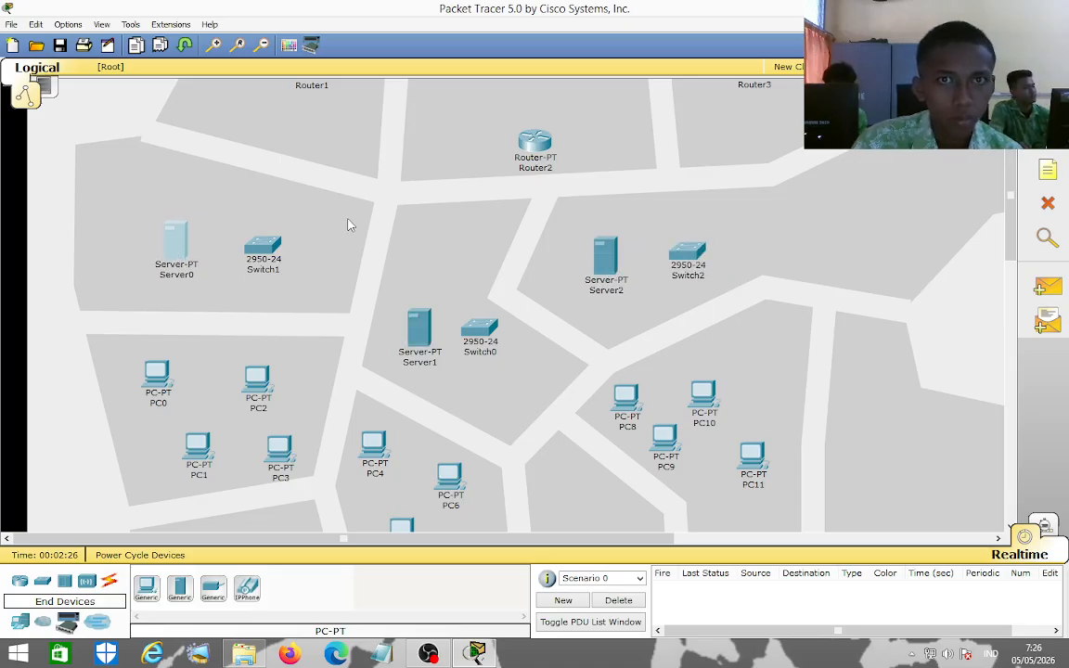
scroll(349, 224, up, 3)
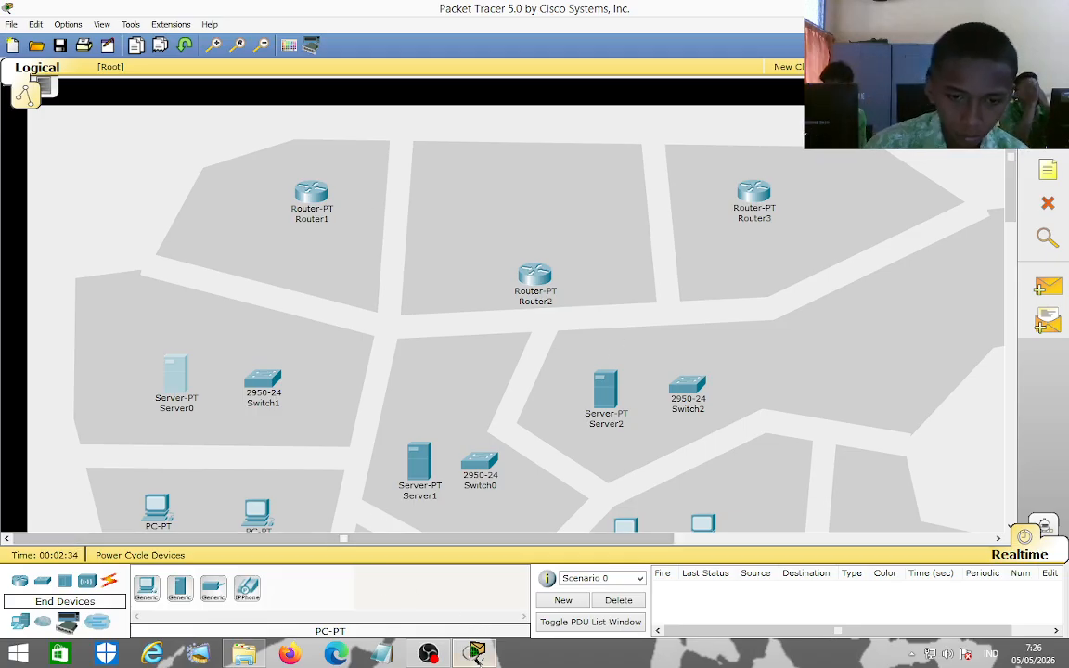
click(427, 654)
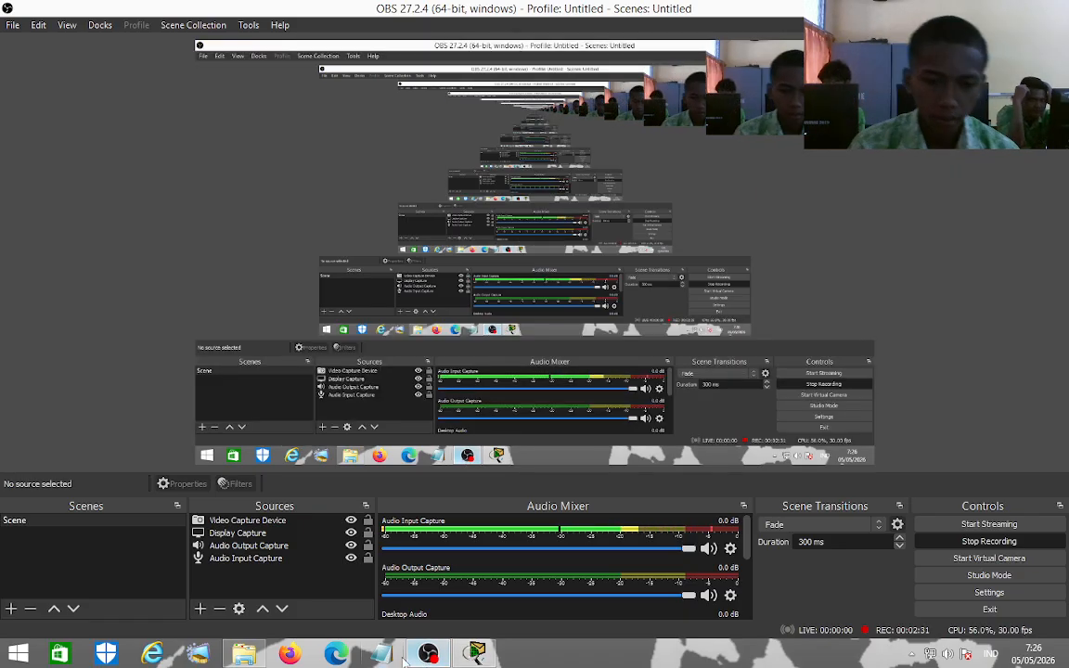
click(425, 656)
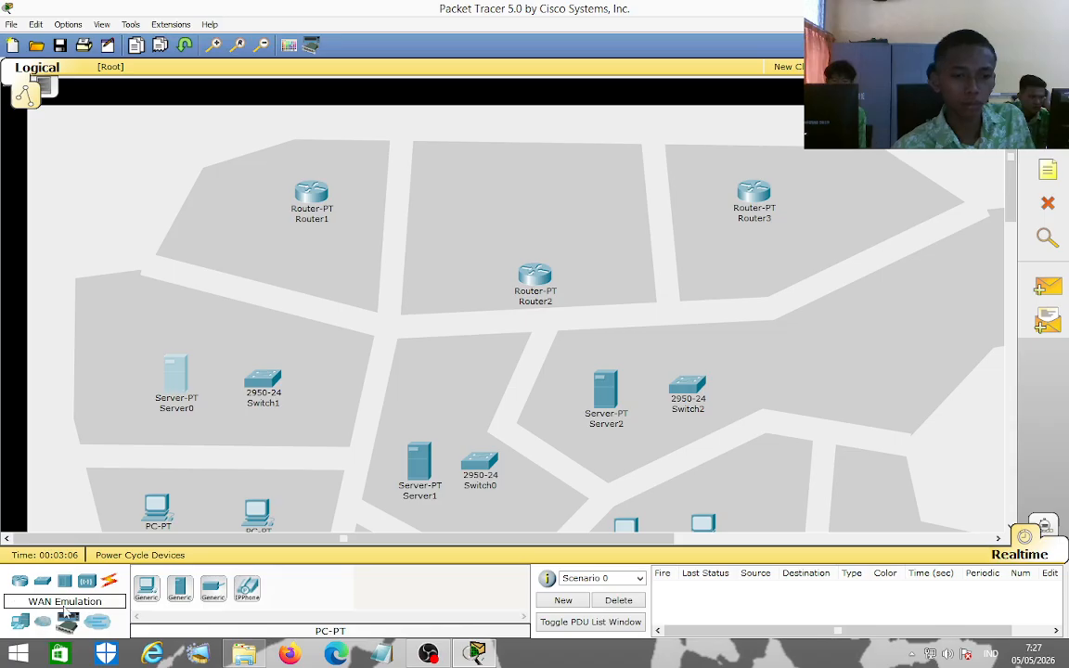
Link Router1, Router2 and Router3 to one another in a triangle using the automatically chosen connection type.
click(110, 582)
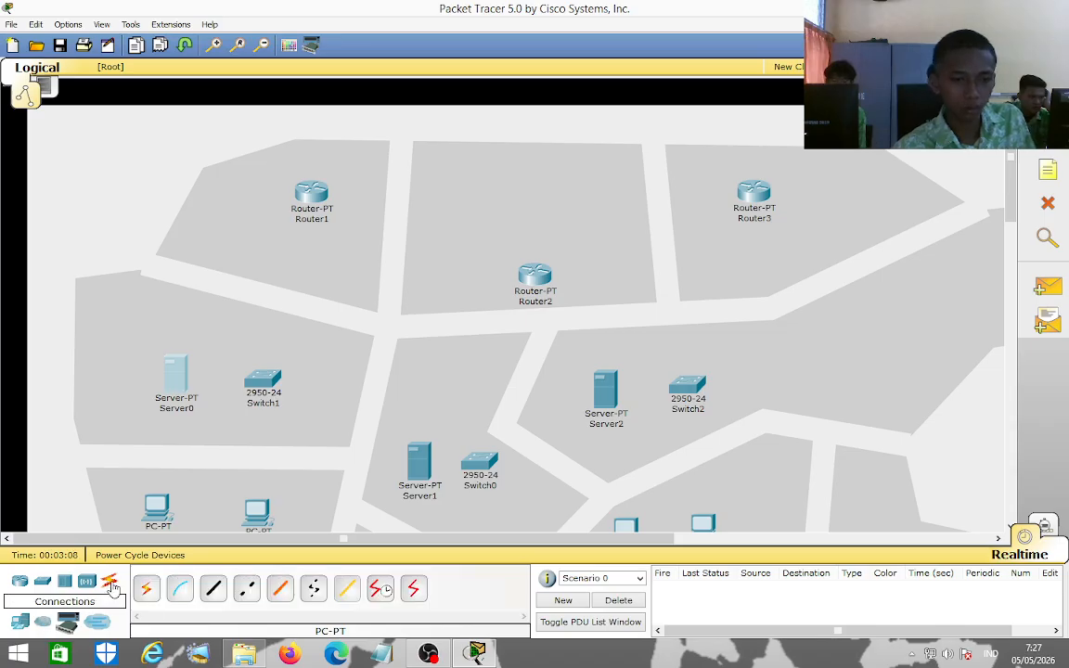
click(144, 590)
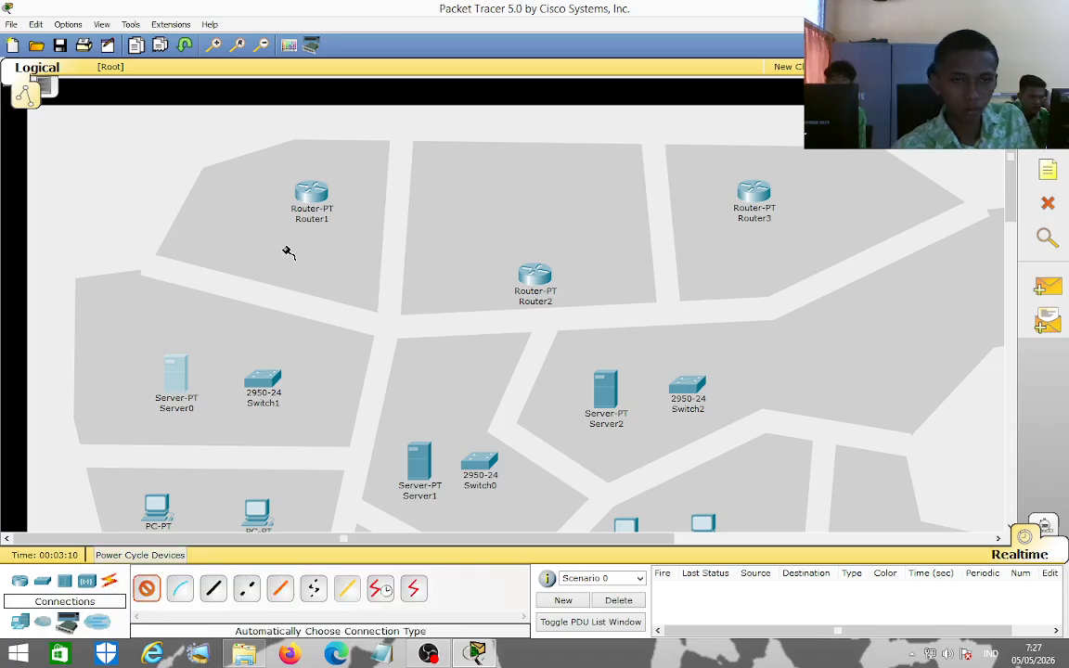
click(313, 202)
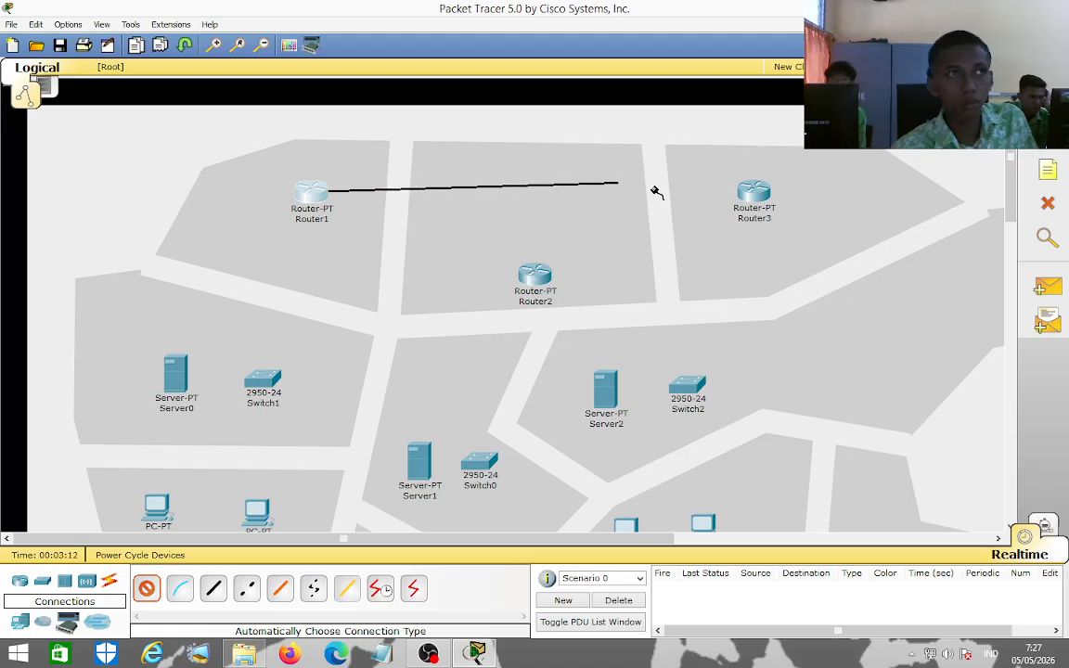
click(751, 191)
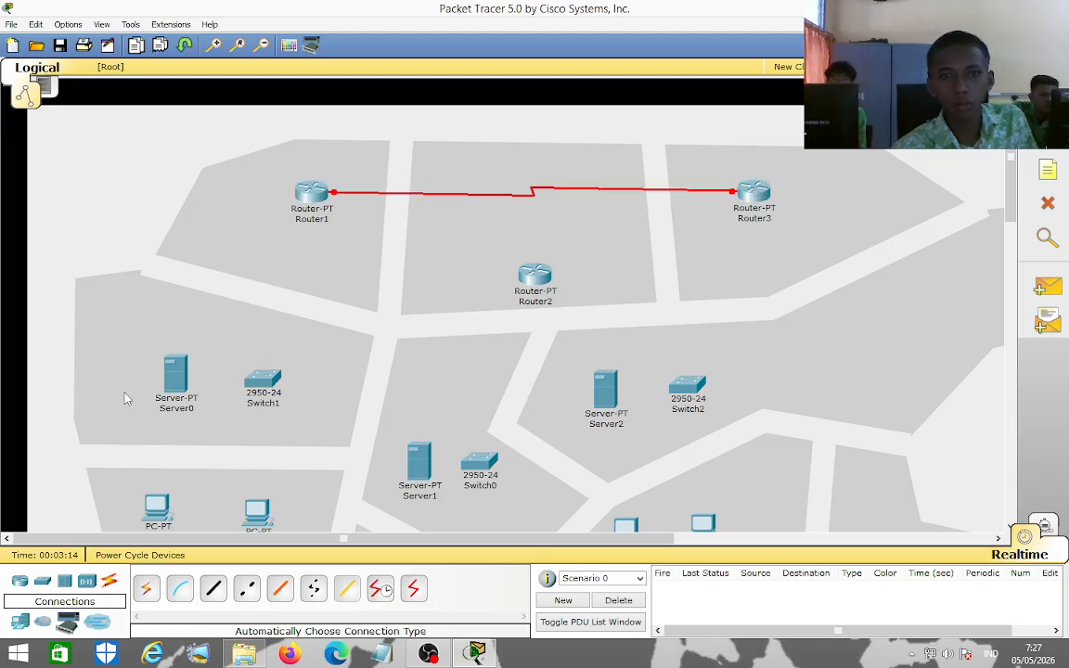
click(146, 584)
click(311, 193)
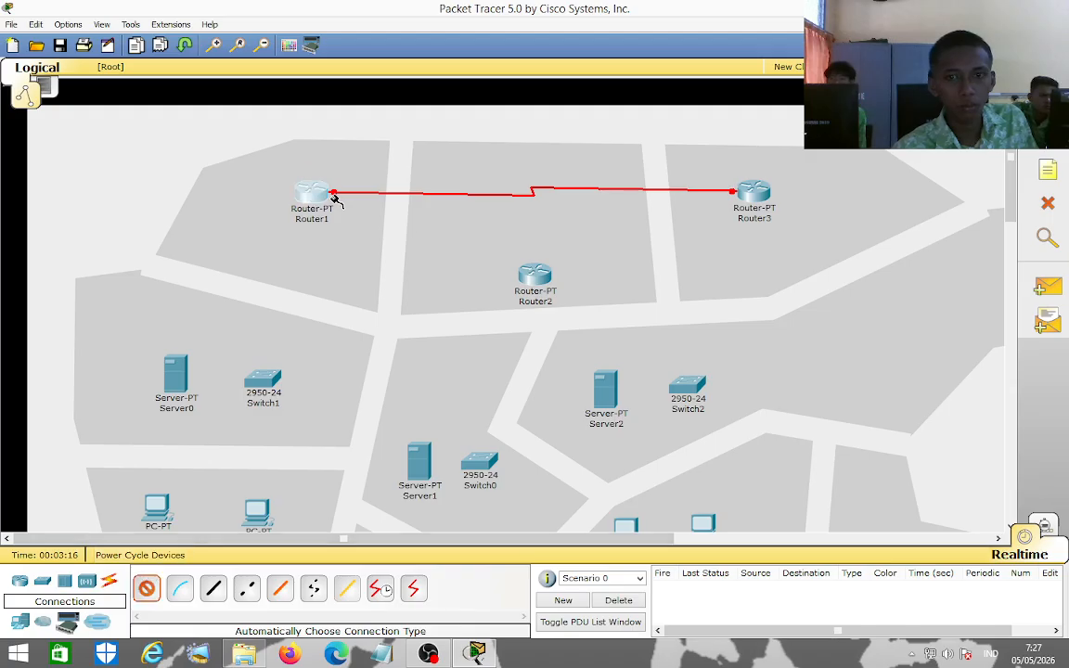
click(534, 274)
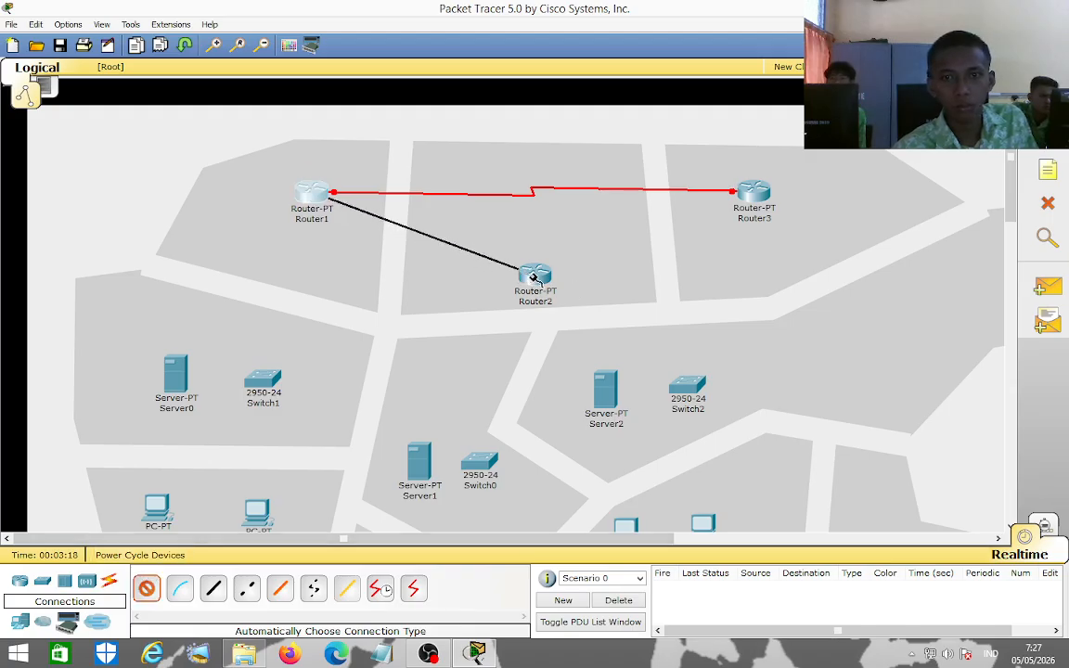
click(146, 588)
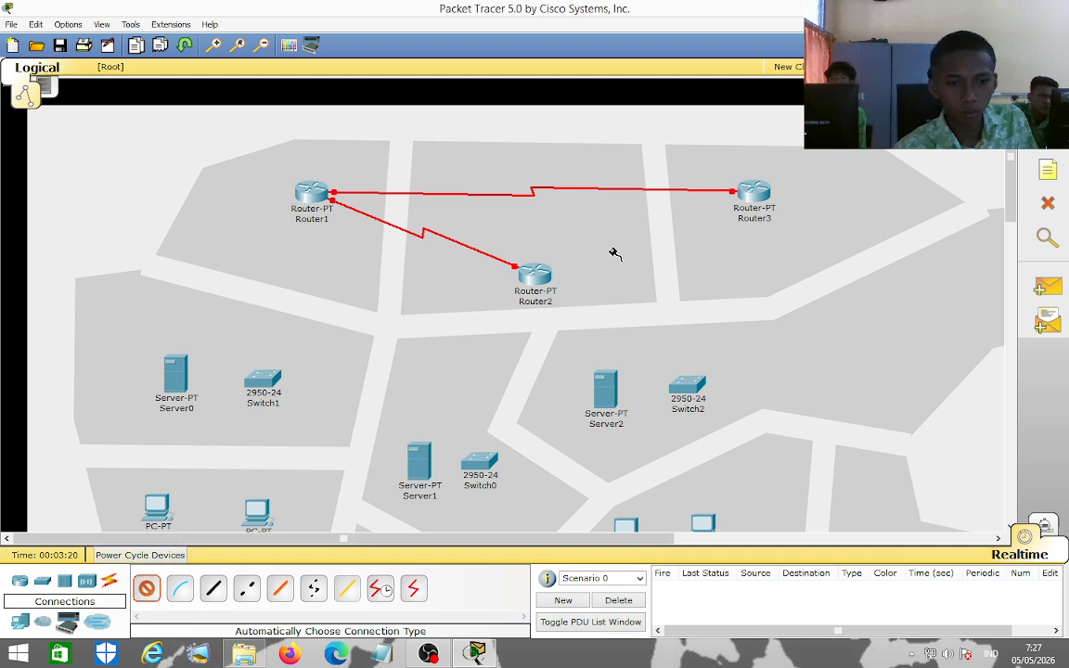
click(752, 190)
click(538, 276)
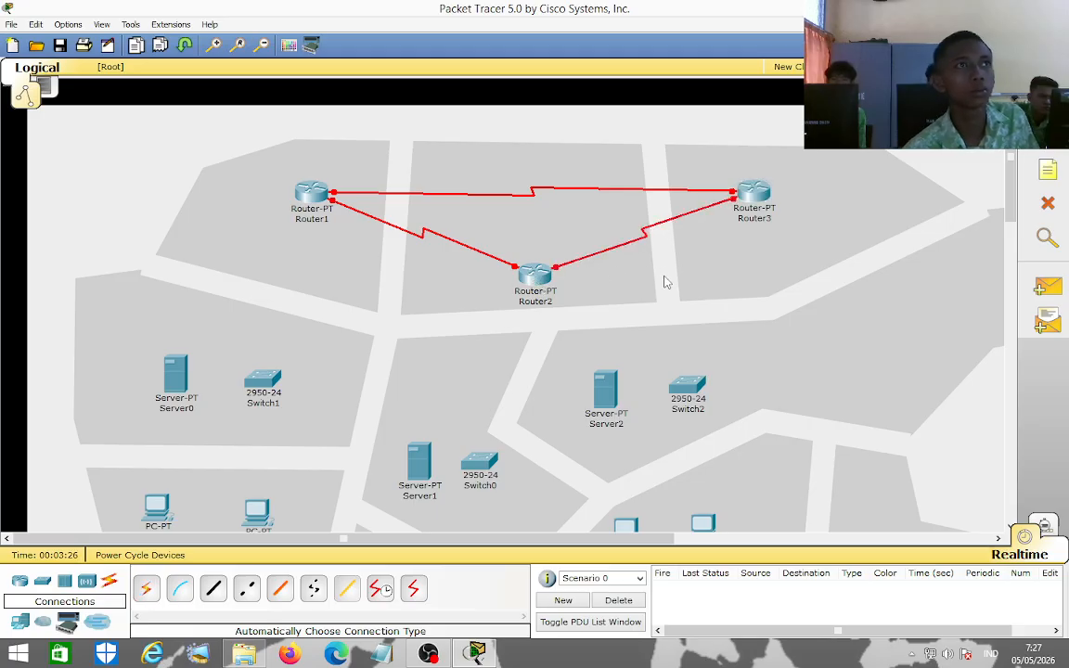
Connect Router1 to Switch1 with an automatically chosen cable and shift Switch1 slightly up and left.
click(145, 592)
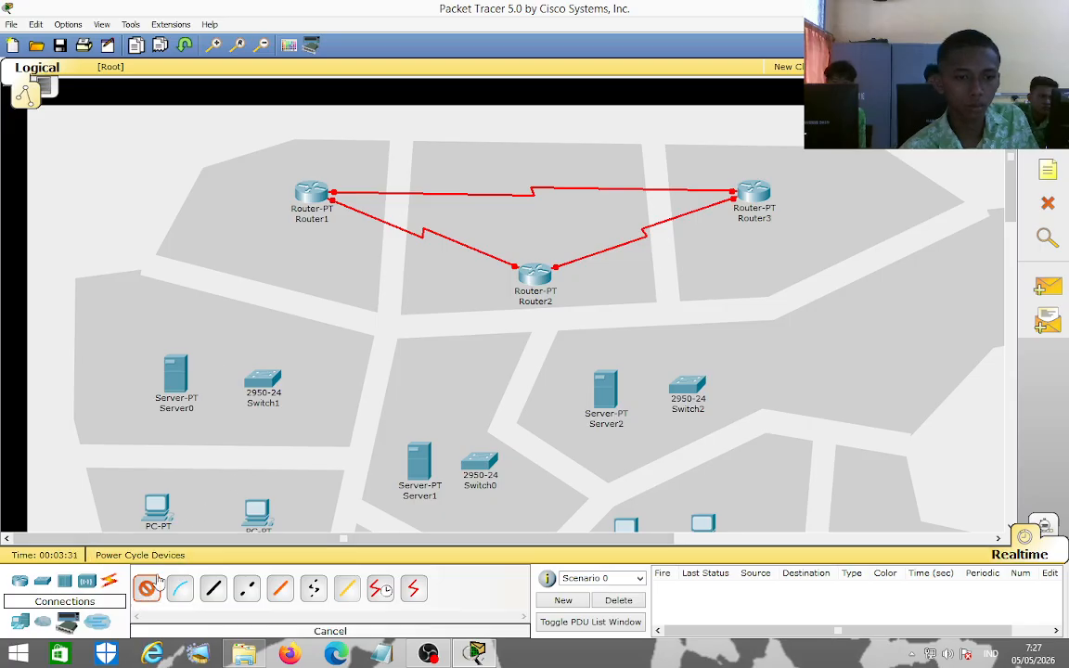
click(316, 196)
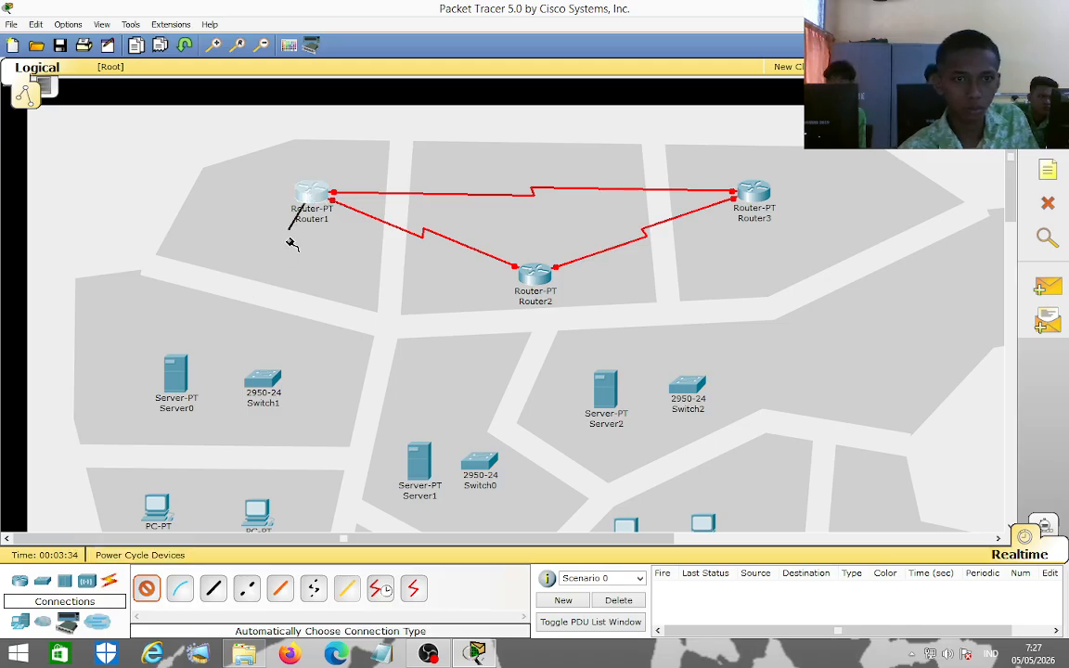
click(264, 380)
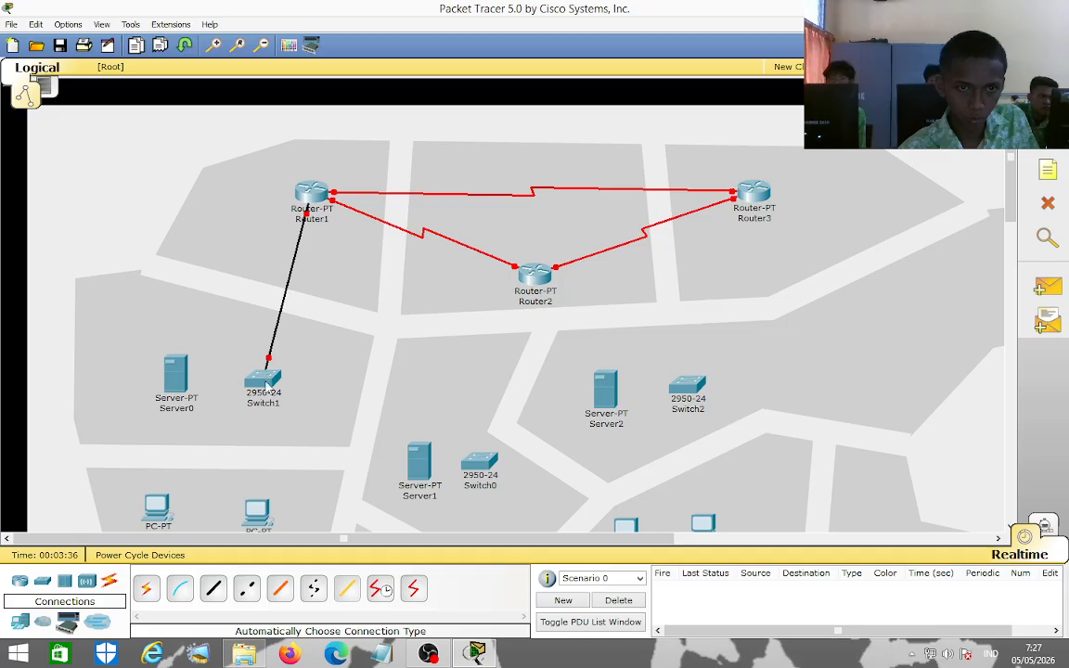
mouse_move(264, 380)
mouse_down()
mouse_move(312, 393)
mouse_move(295, 383)
mouse_move(249, 393)
mouse_move(263, 380)
mouse_up()
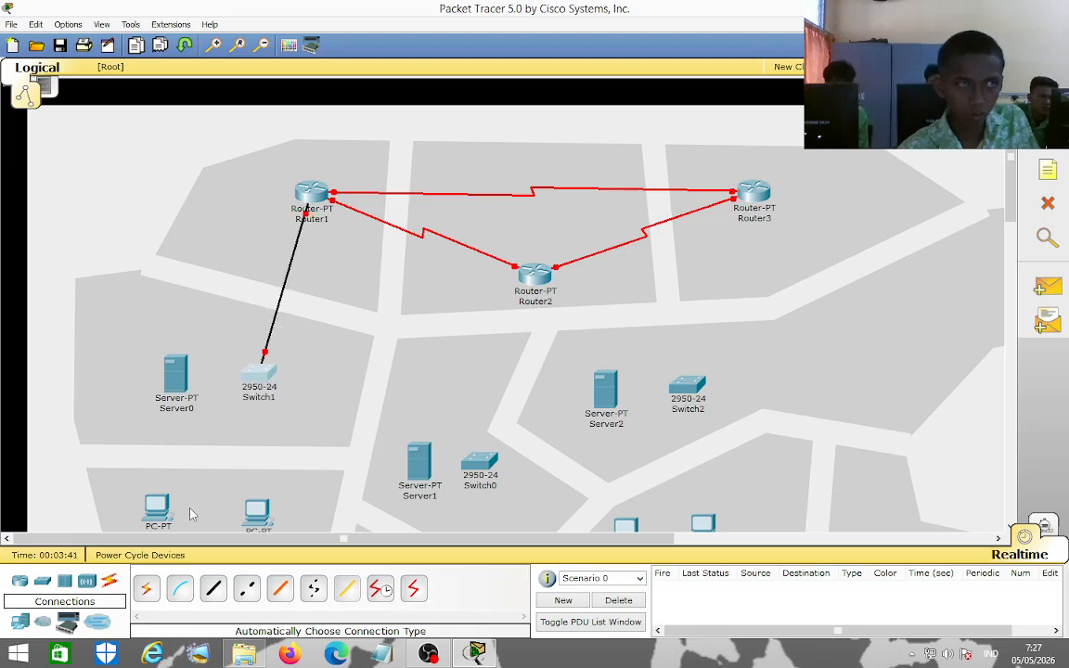
Connect Server0 to Switch1 with an automatically chosen cable.
click(145, 588)
click(176, 370)
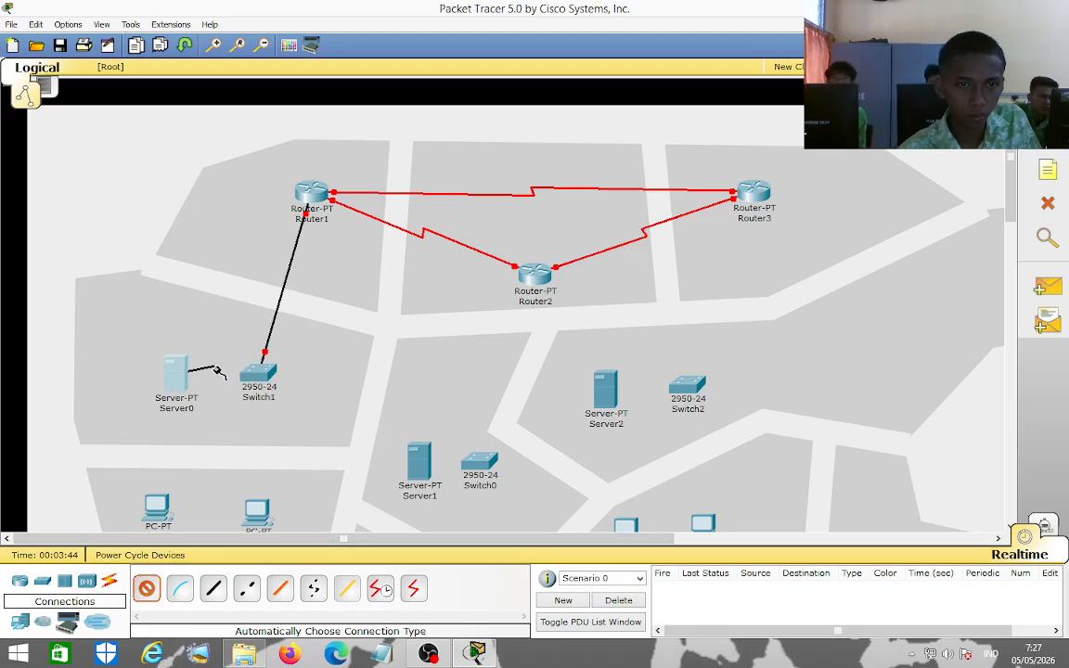
click(256, 372)
Connect Switch1 to PC0, PC1, PC2 and PC3 with automatically chosen cables.
click(147, 587)
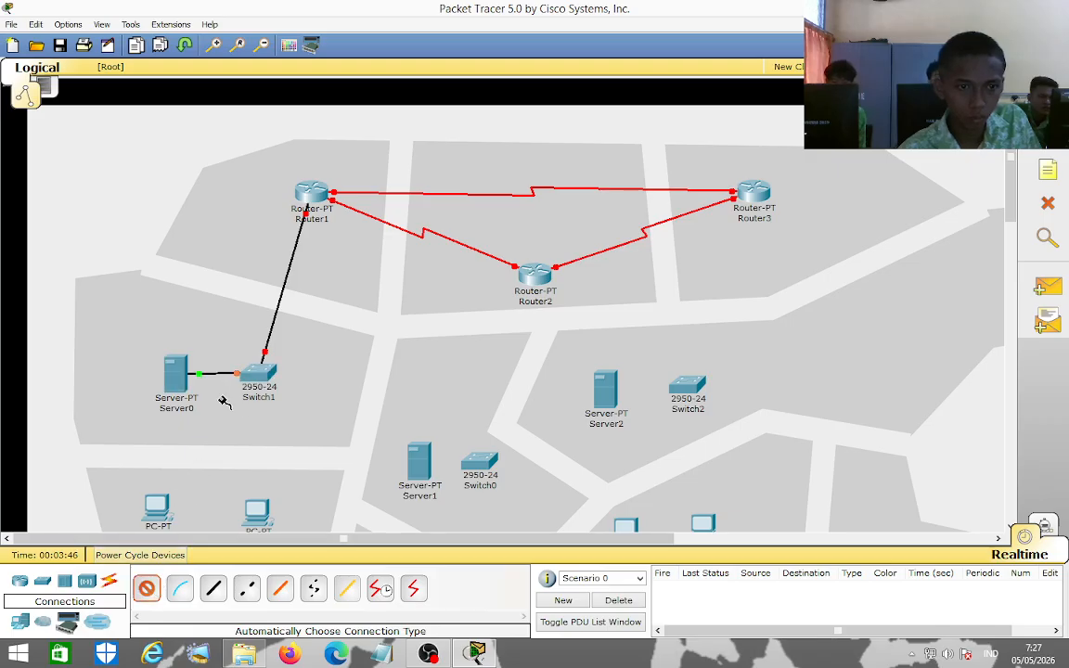
scroll(234, 263, down, 2)
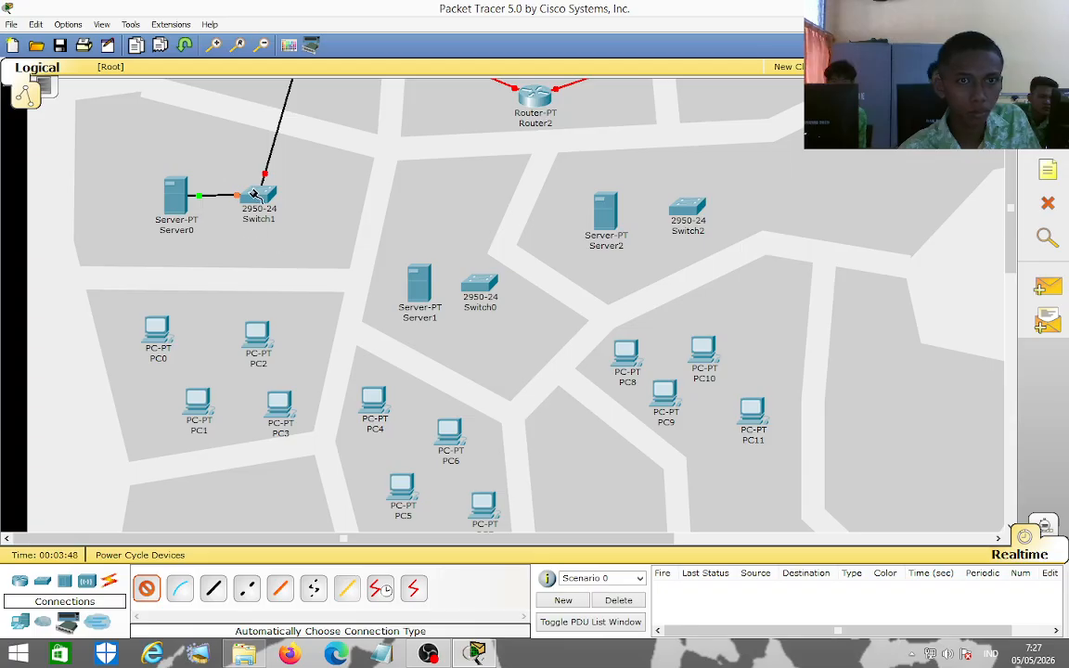
click(243, 191)
click(154, 325)
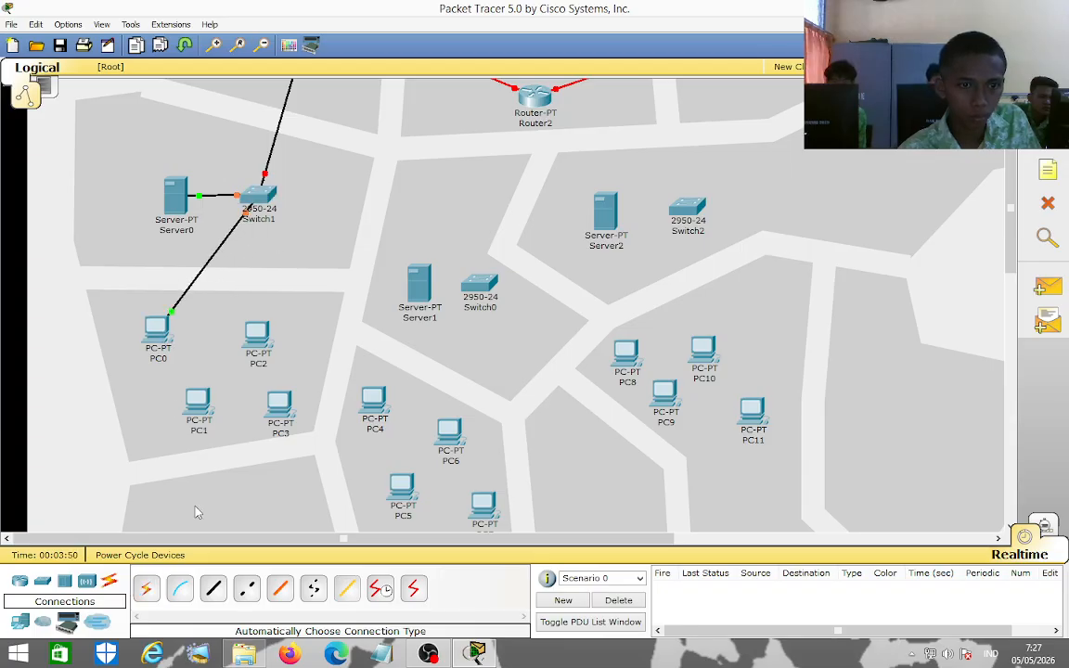
click(147, 588)
click(247, 193)
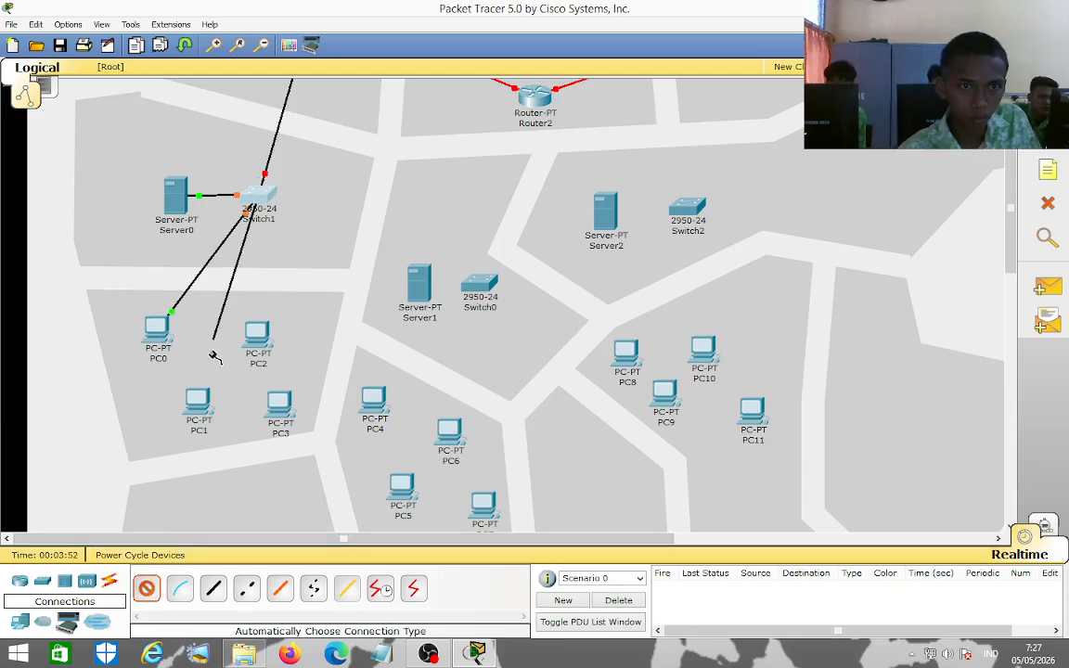
click(197, 404)
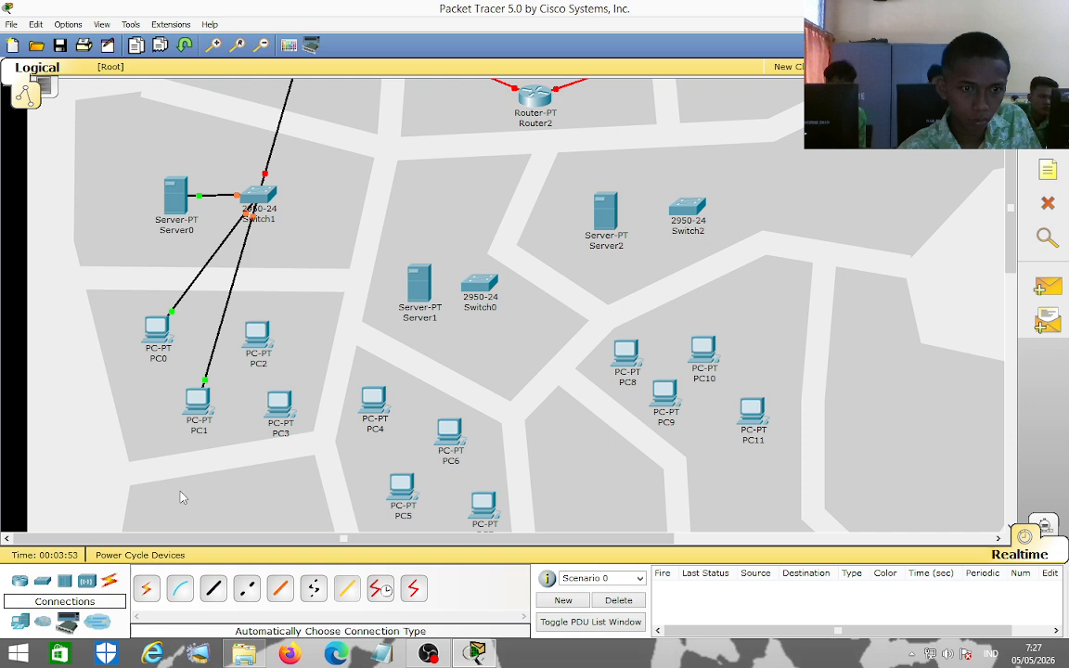
click(252, 211)
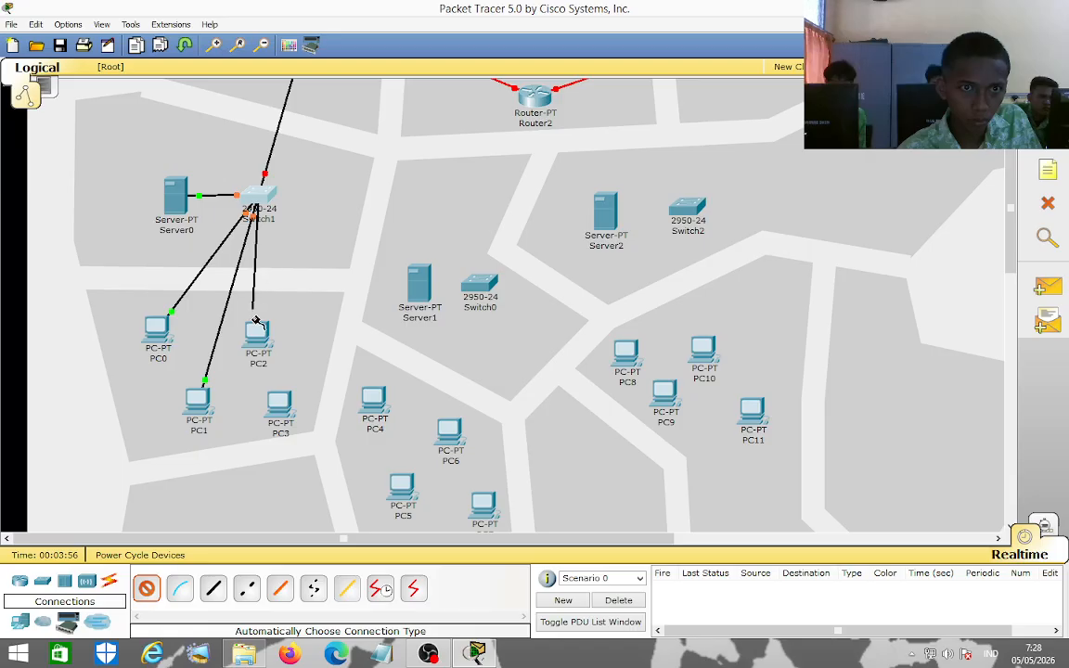
click(257, 332)
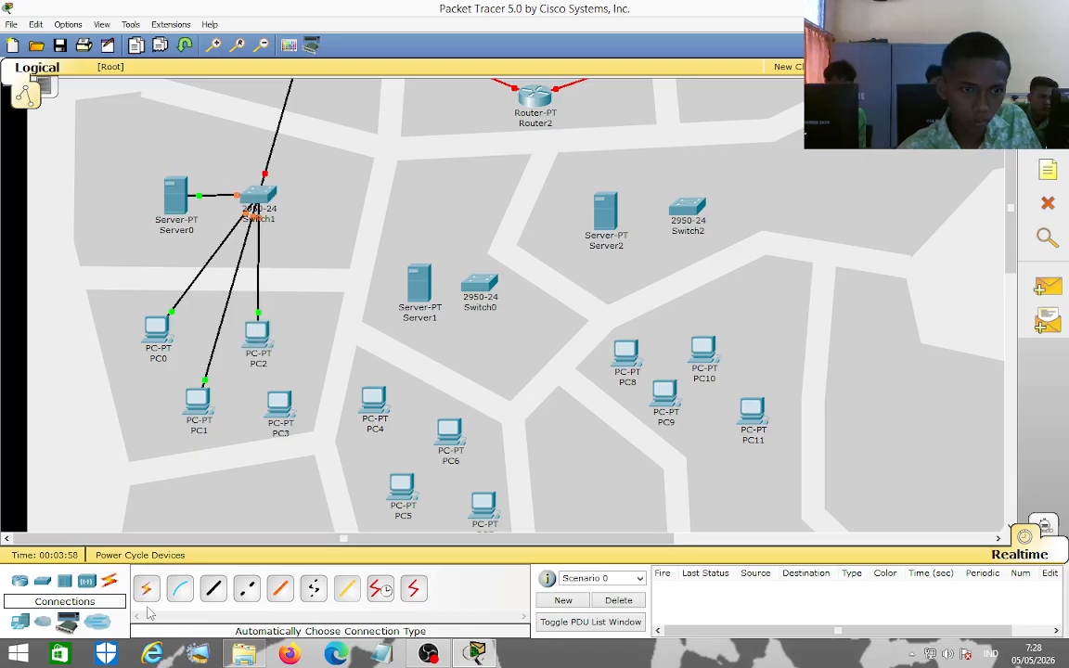
click(146, 587)
click(265, 201)
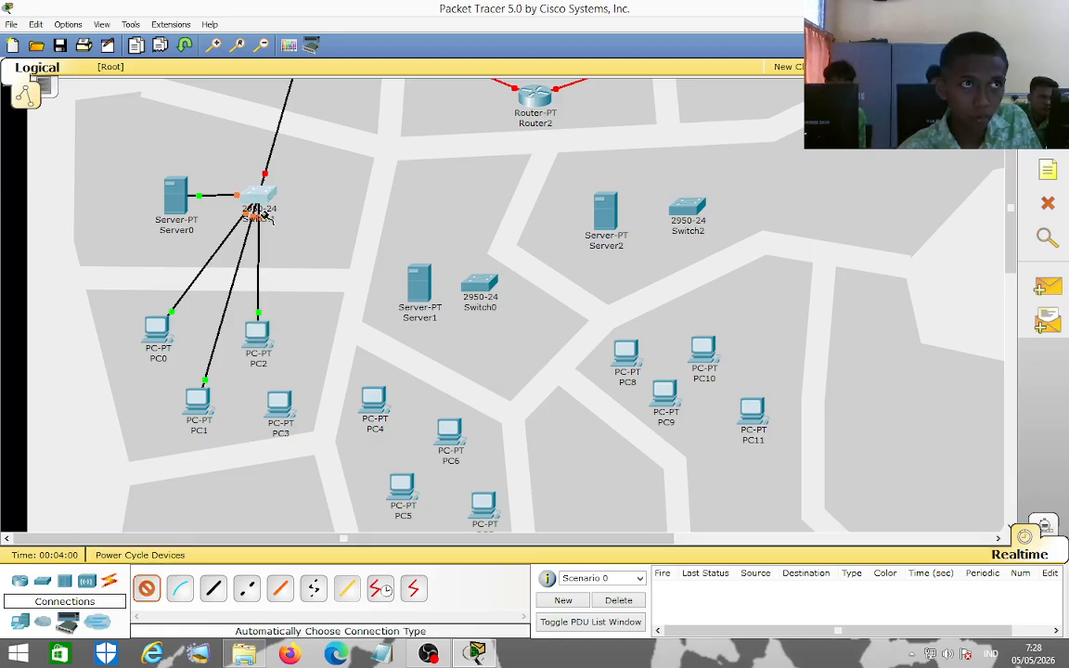
click(283, 407)
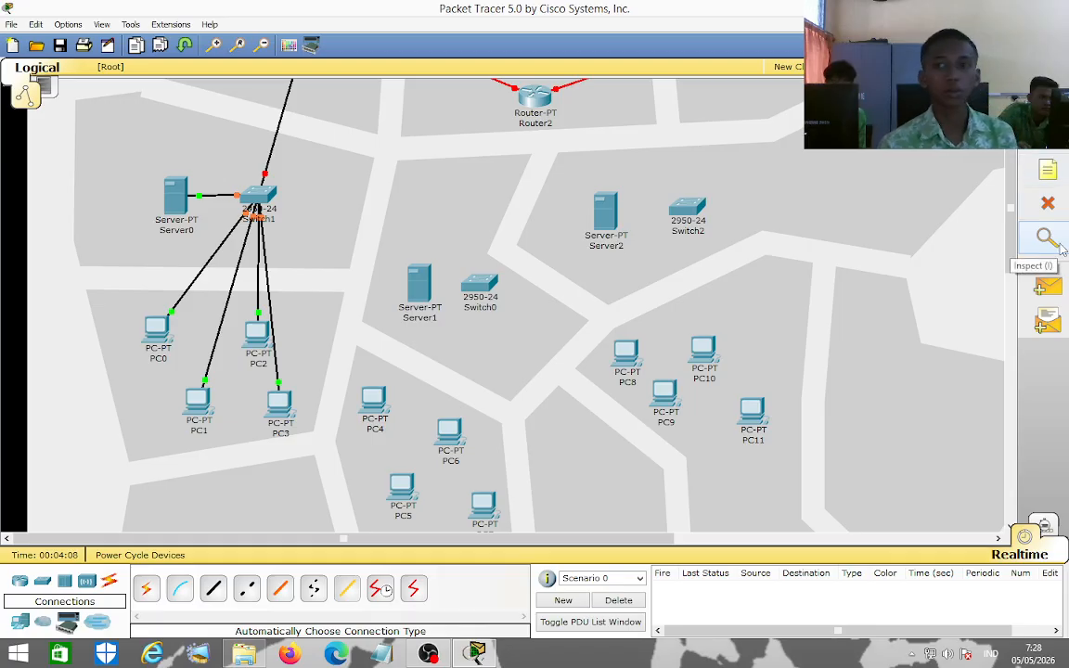
Add a note reading "Ruang Menegerment" and move it above Server0 and Switch1.
click(1058, 176)
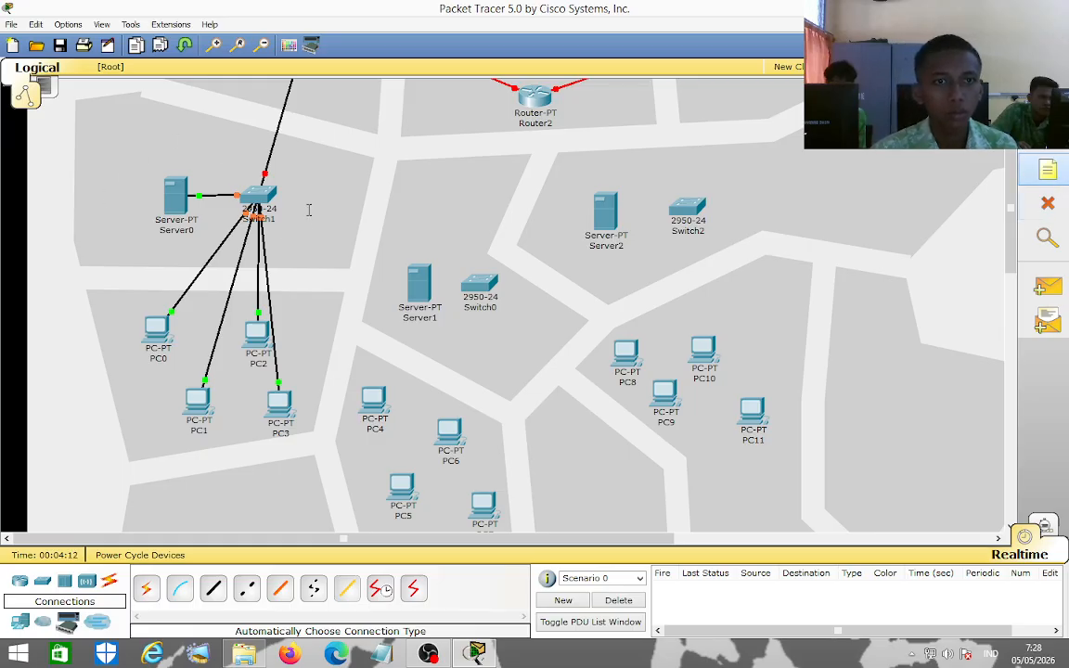
click(310, 188)
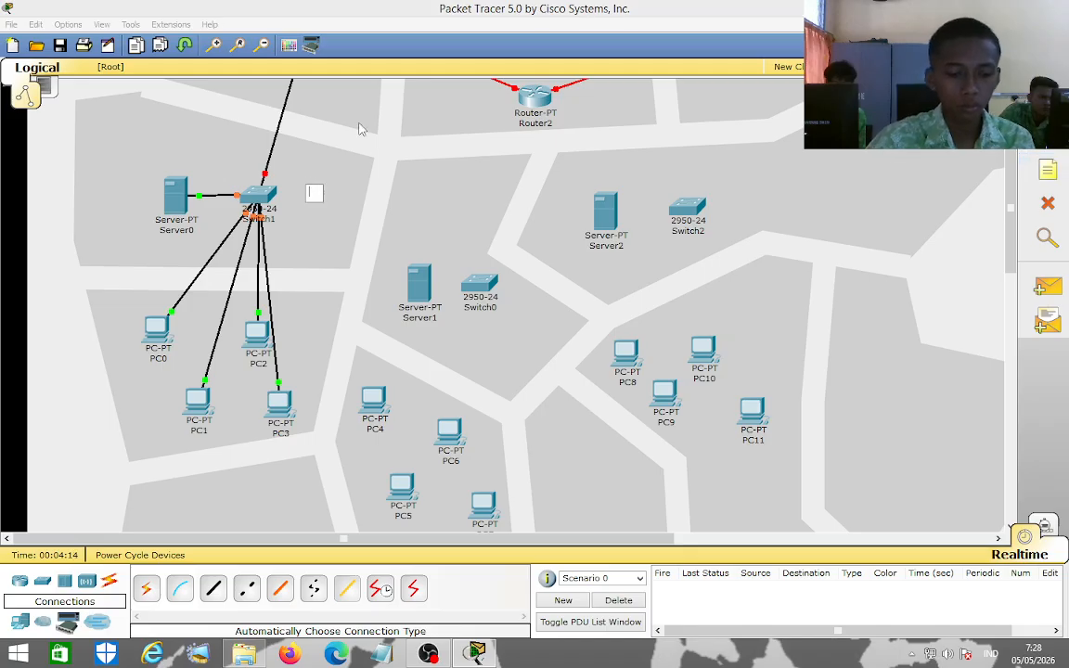
text(Ruang )
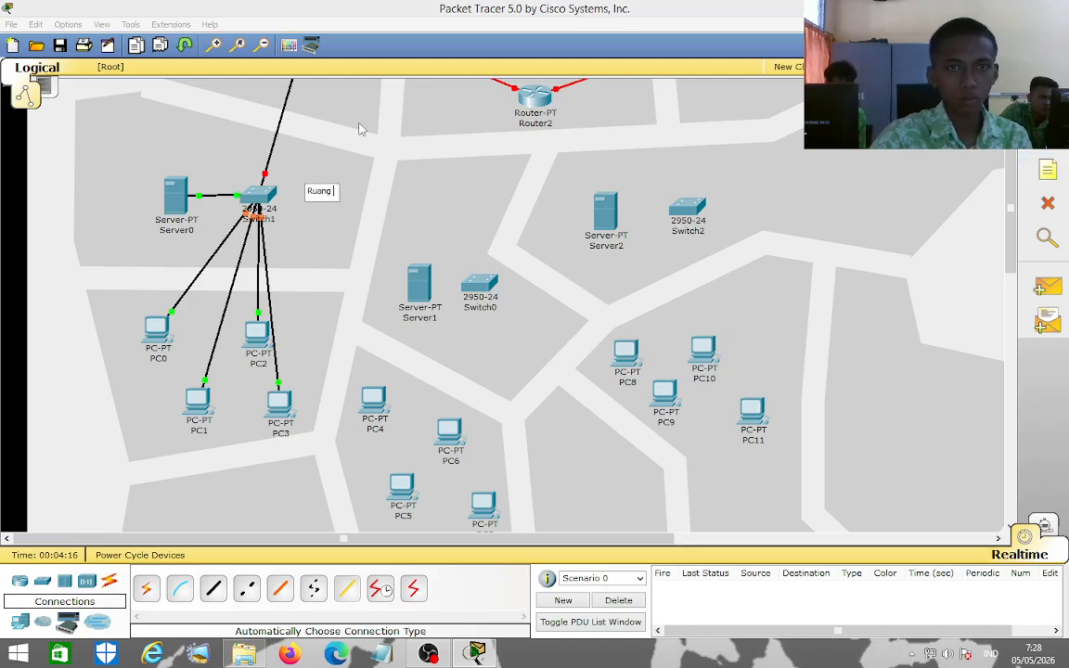
text(Mene)
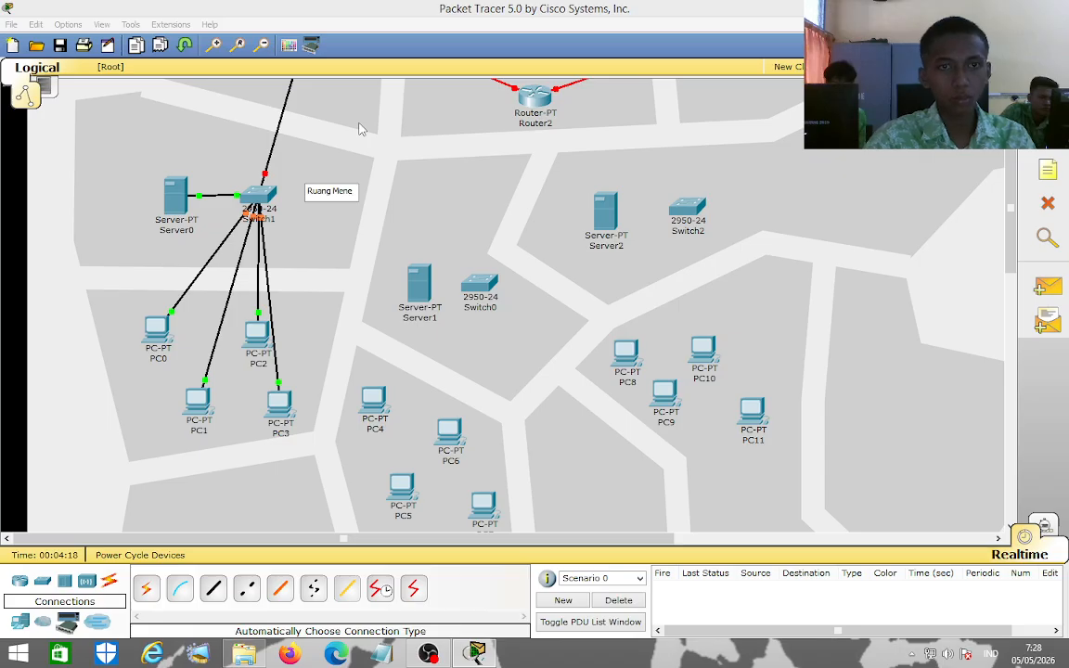
text(je)
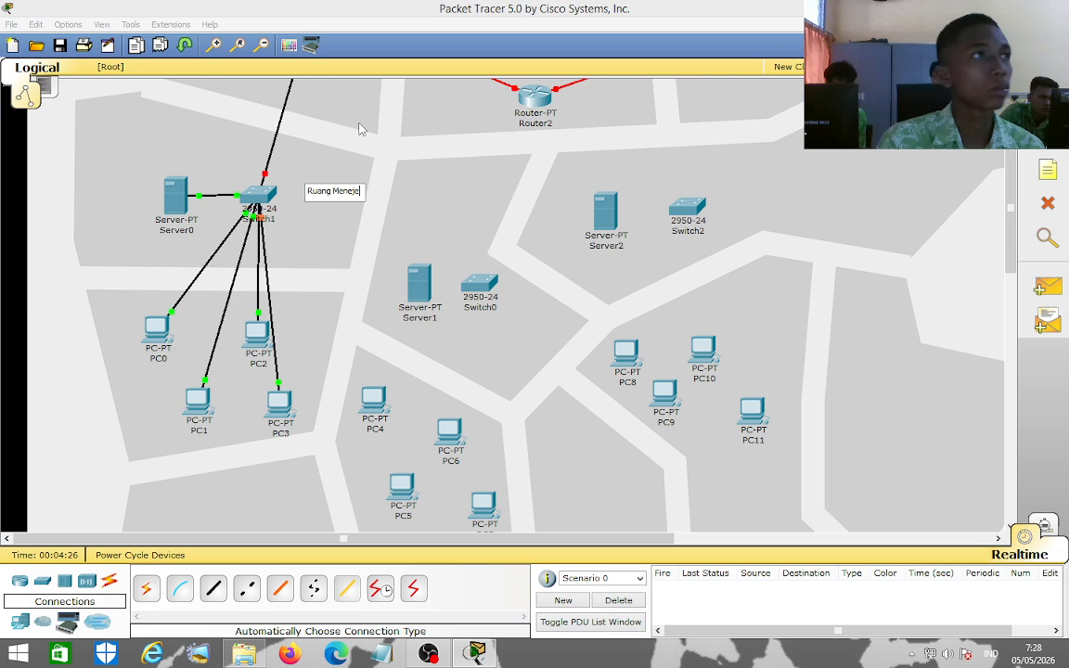
key(BackSpace)
key(BackSpace)
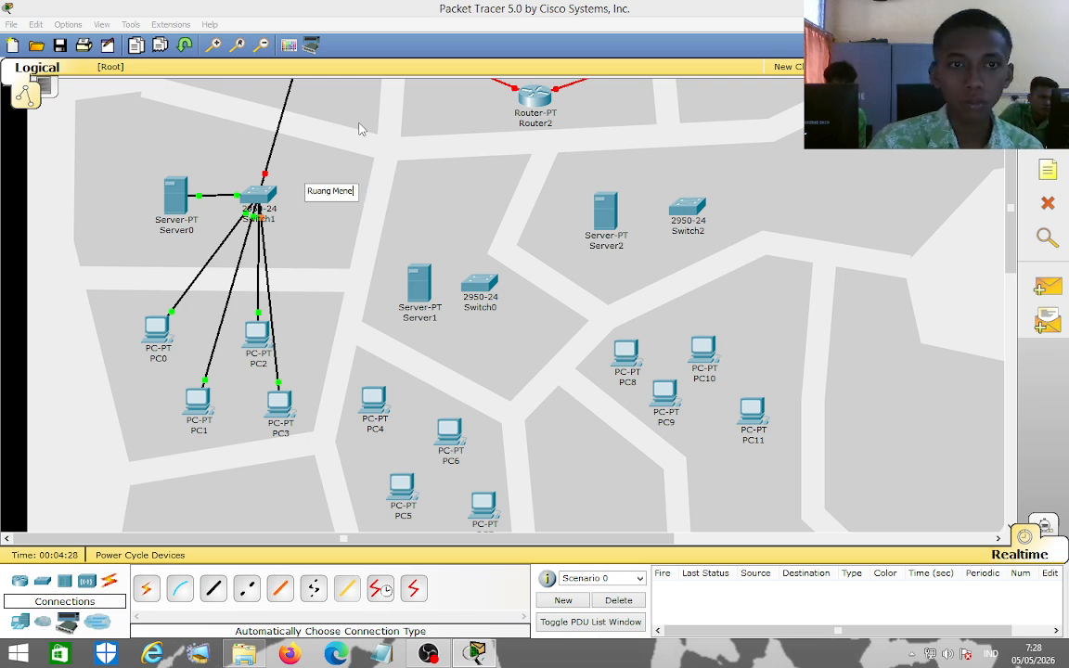
text(ger)
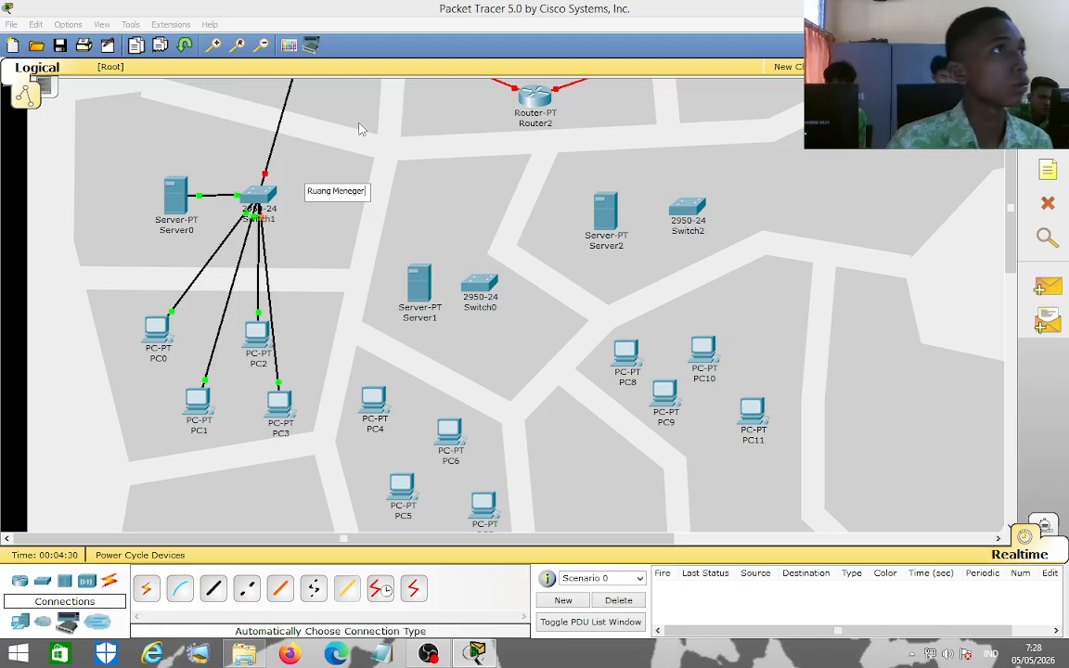
text(ment)
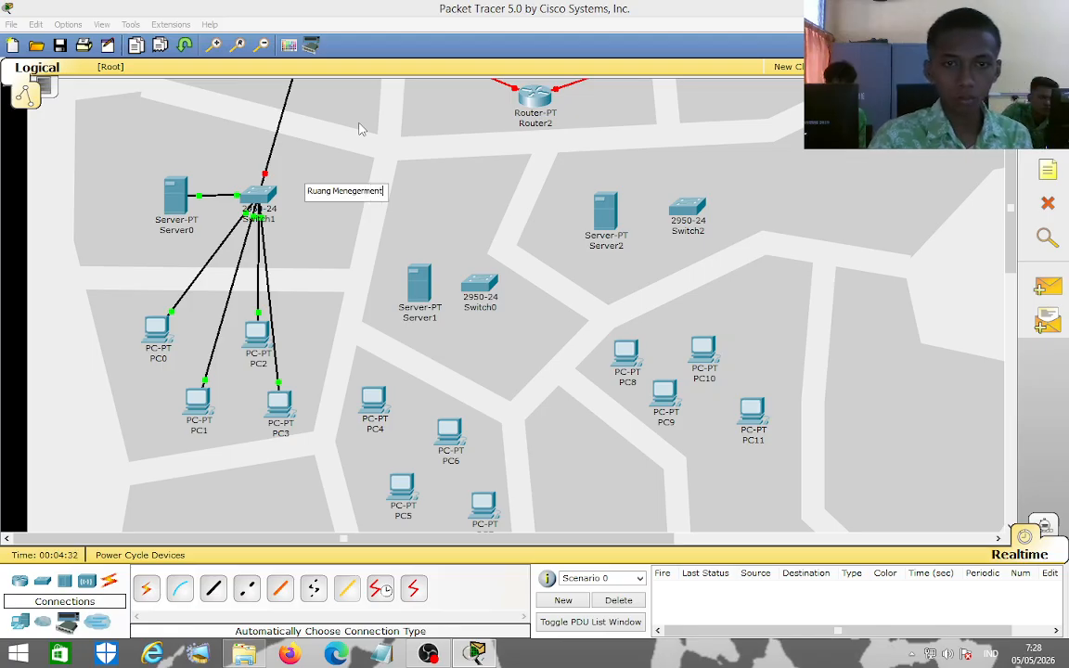
click(352, 198)
drag(353, 197, 222, 165)
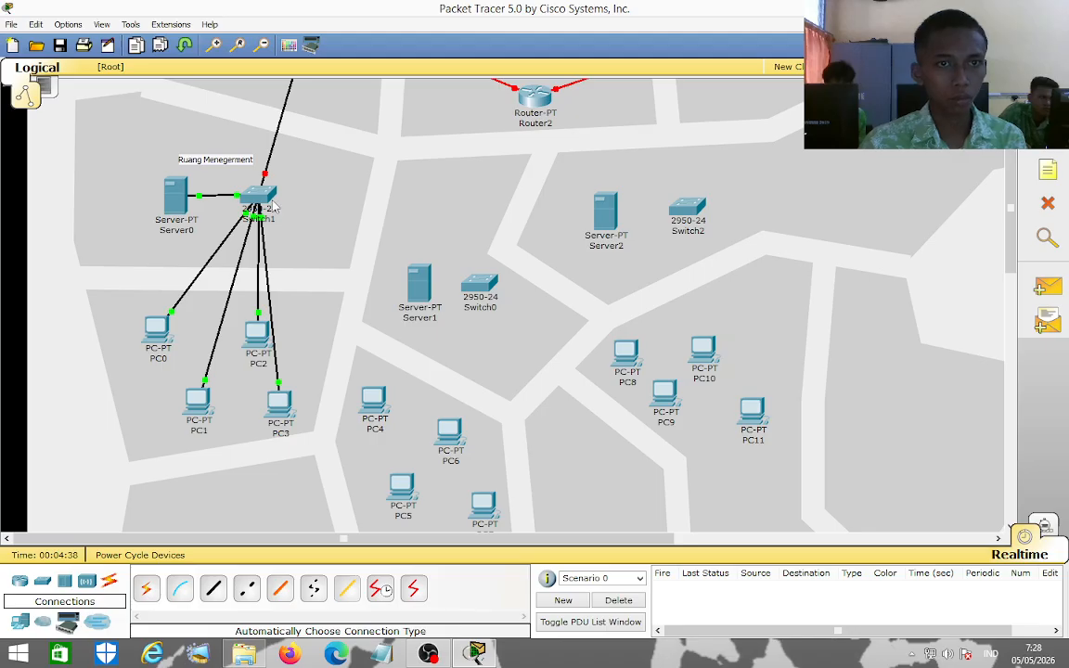
Shift Router2 slightly left and move Router1 left so it sits directly above Switch1.
scroll(278, 195, up, 3)
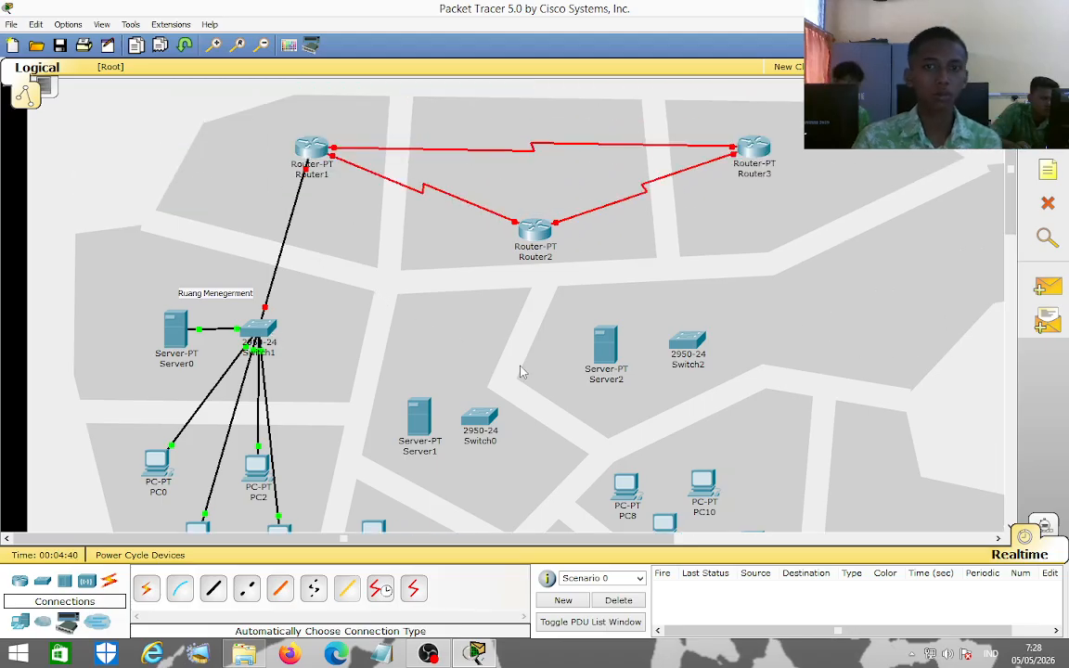
drag(532, 243, 506, 240)
drag(315, 162, 266, 171)
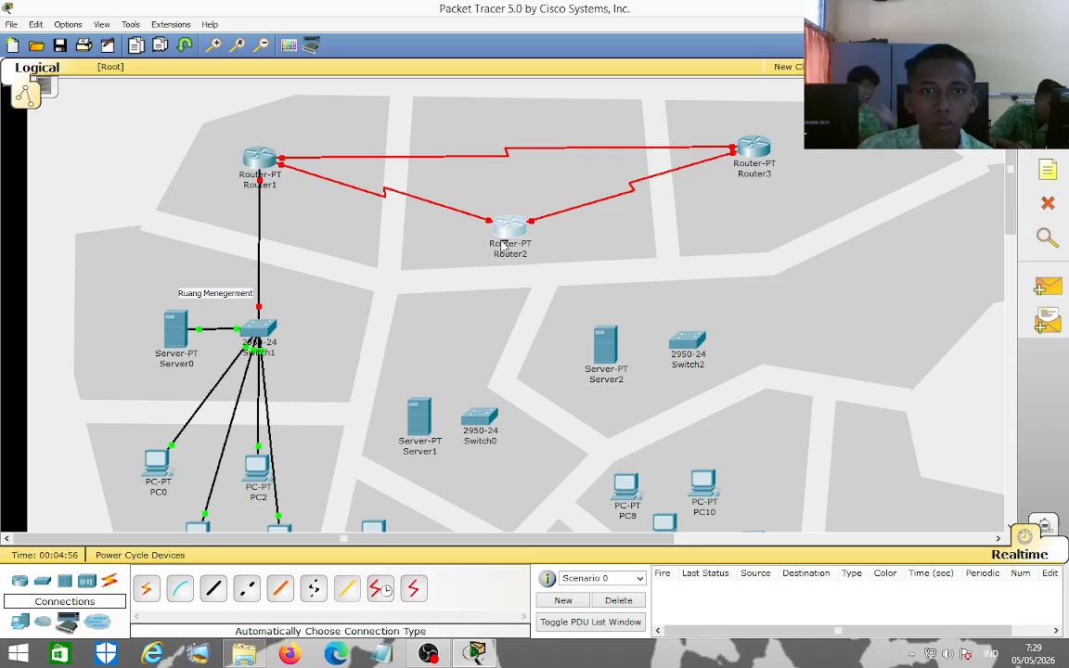
Shift Router2 and Router3 left, then move Switch2 and Server2 right so they sit close together below Router3.
drag(504, 243, 475, 246)
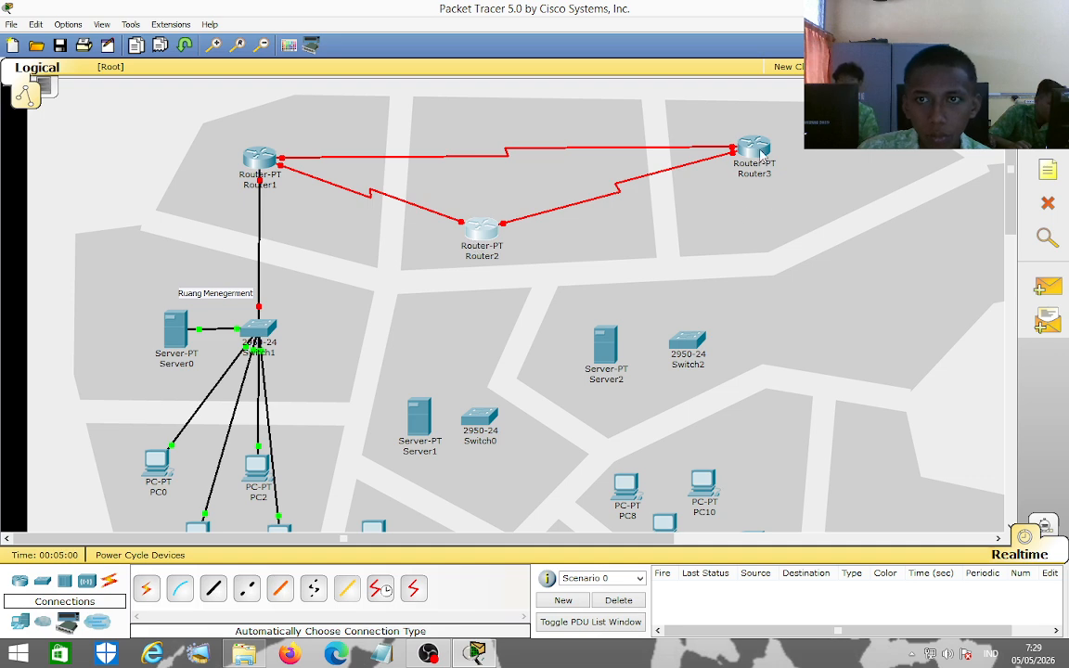
drag(762, 155, 721, 157)
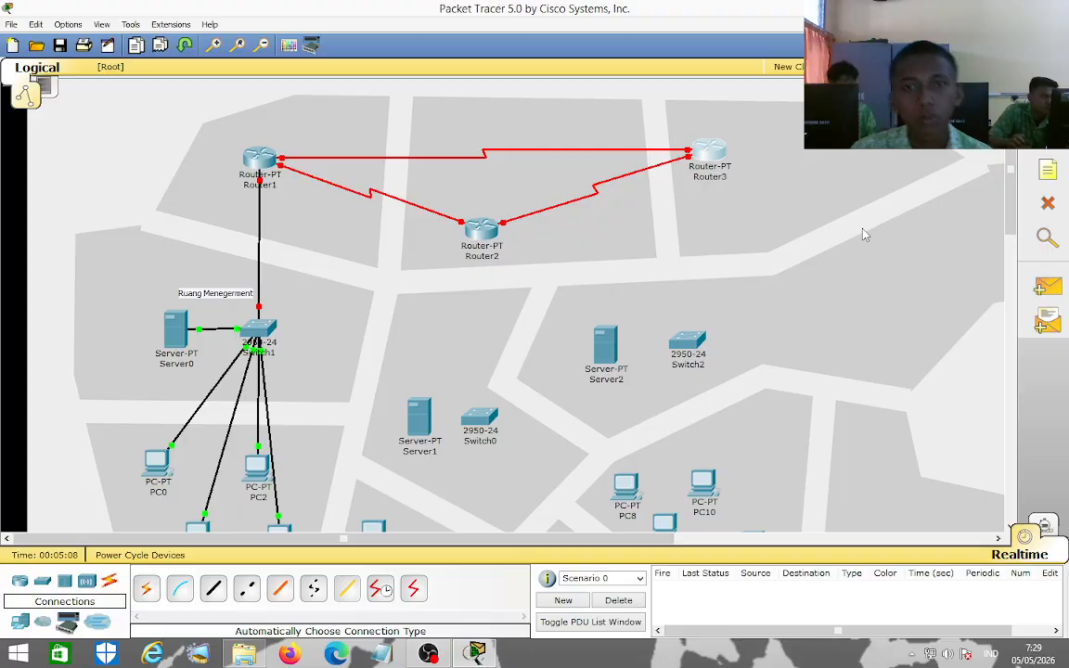
drag(708, 360, 755, 347)
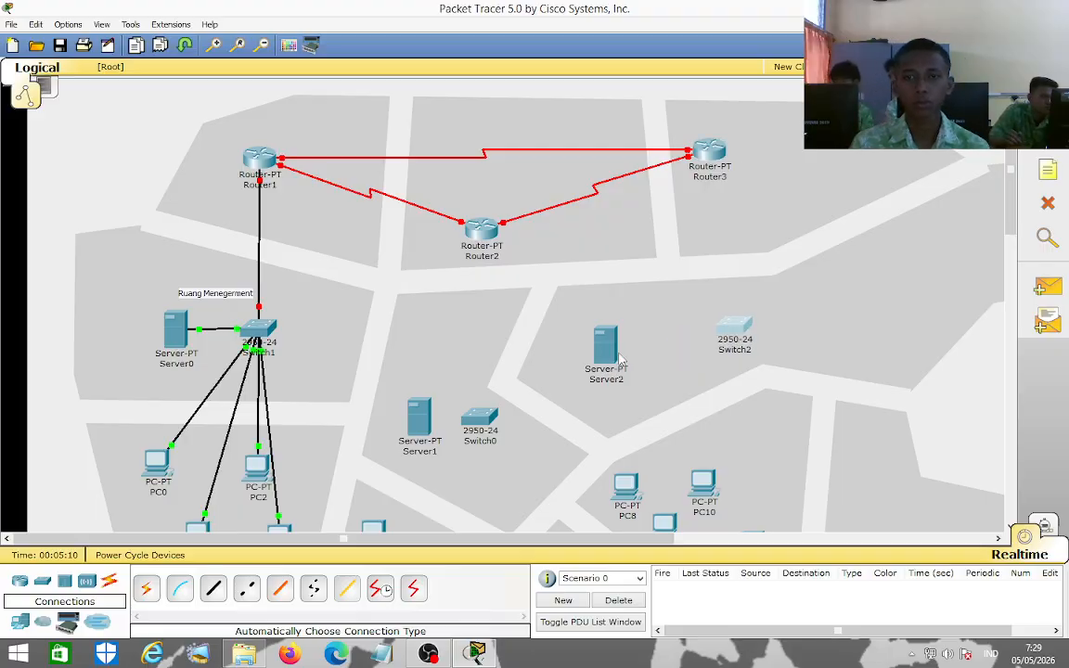
drag(602, 356, 627, 337)
click(734, 343)
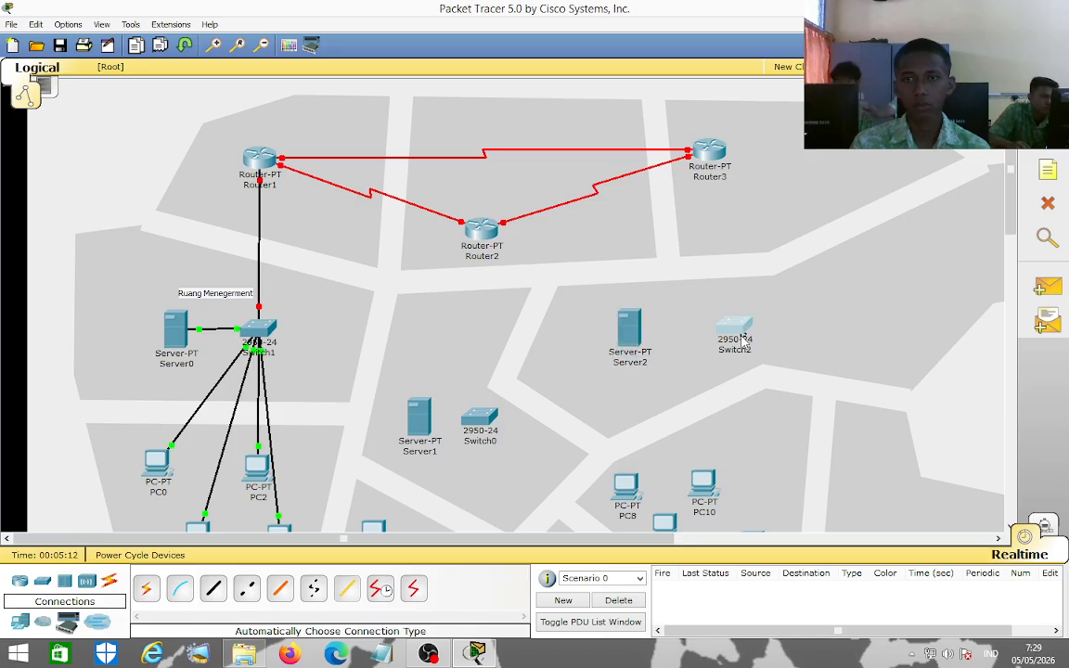
drag(735, 343, 730, 352)
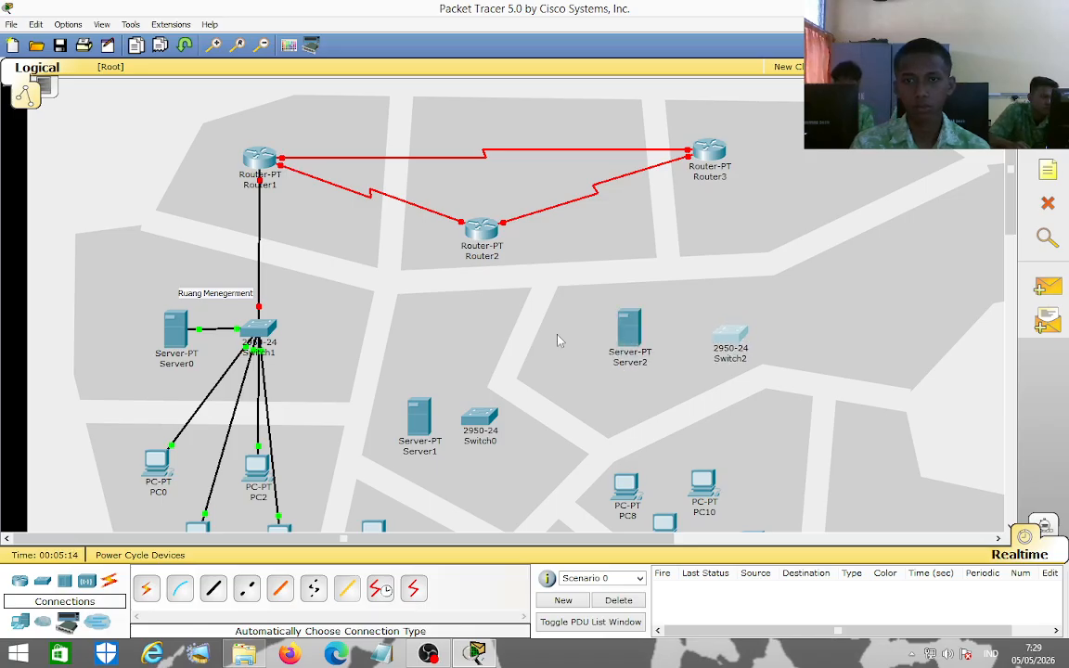
click(647, 340)
drag(650, 340, 676, 341)
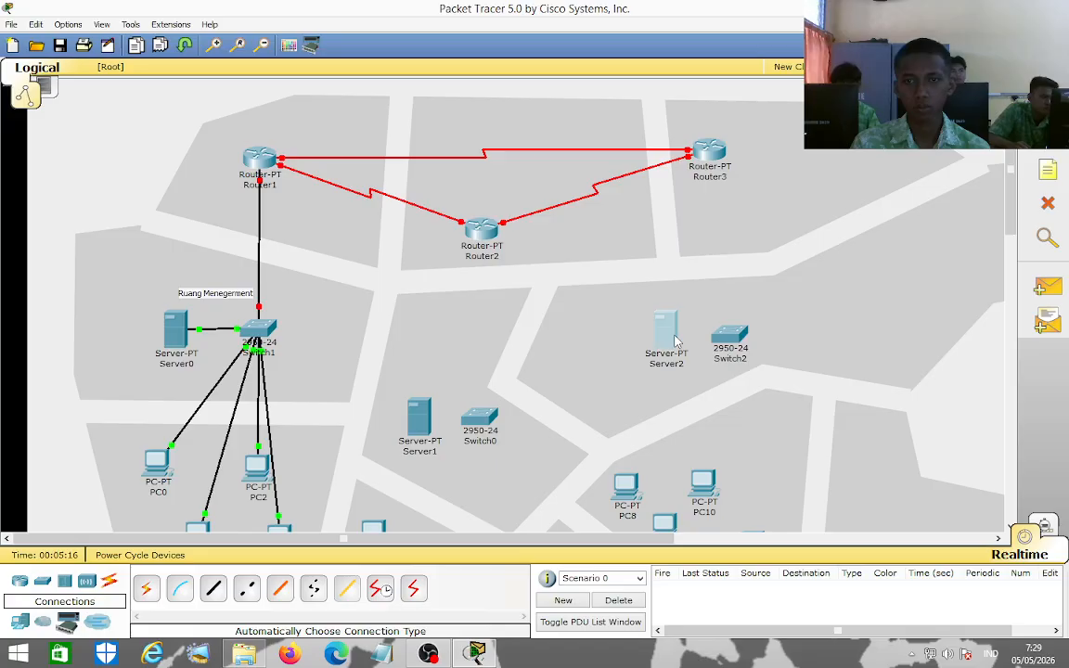
Move PC8, PC9, PC10 and PC11 into a tight two-row cluster below Server2 and Switch2.
scroll(661, 415, down, 3)
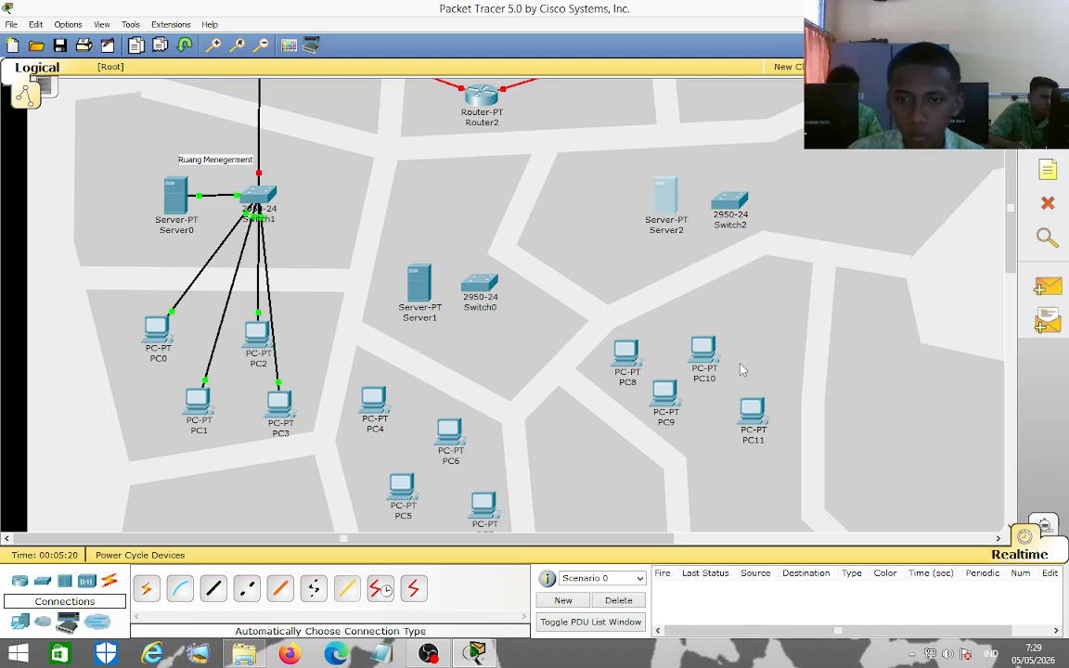
drag(712, 357, 770, 341)
drag(758, 417, 783, 413)
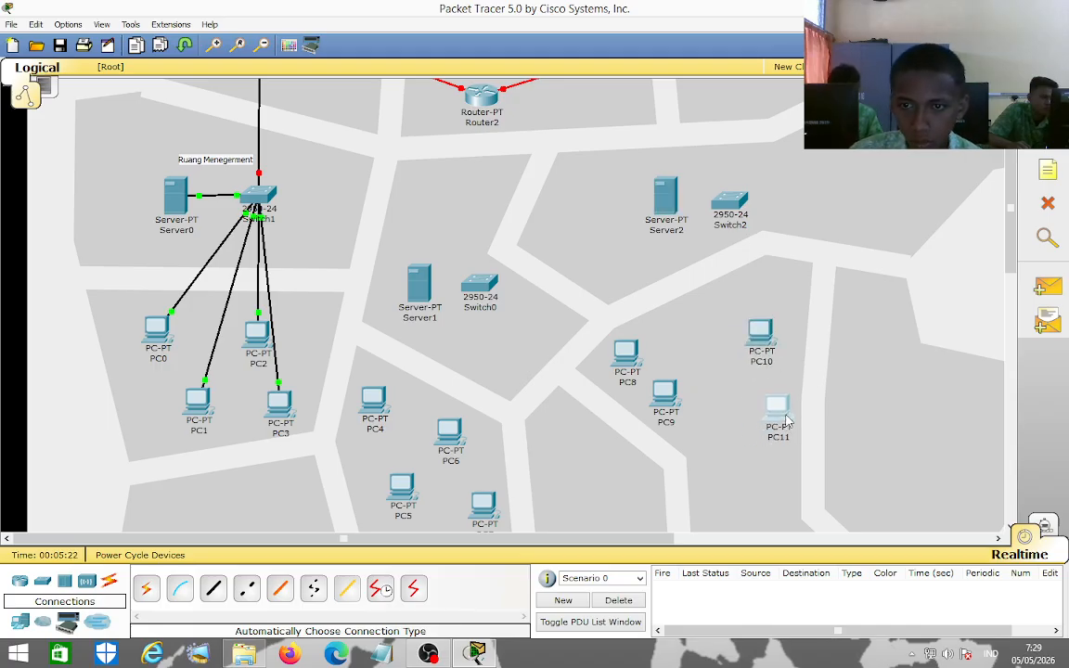
drag(768, 342, 749, 370)
drag(667, 395, 712, 407)
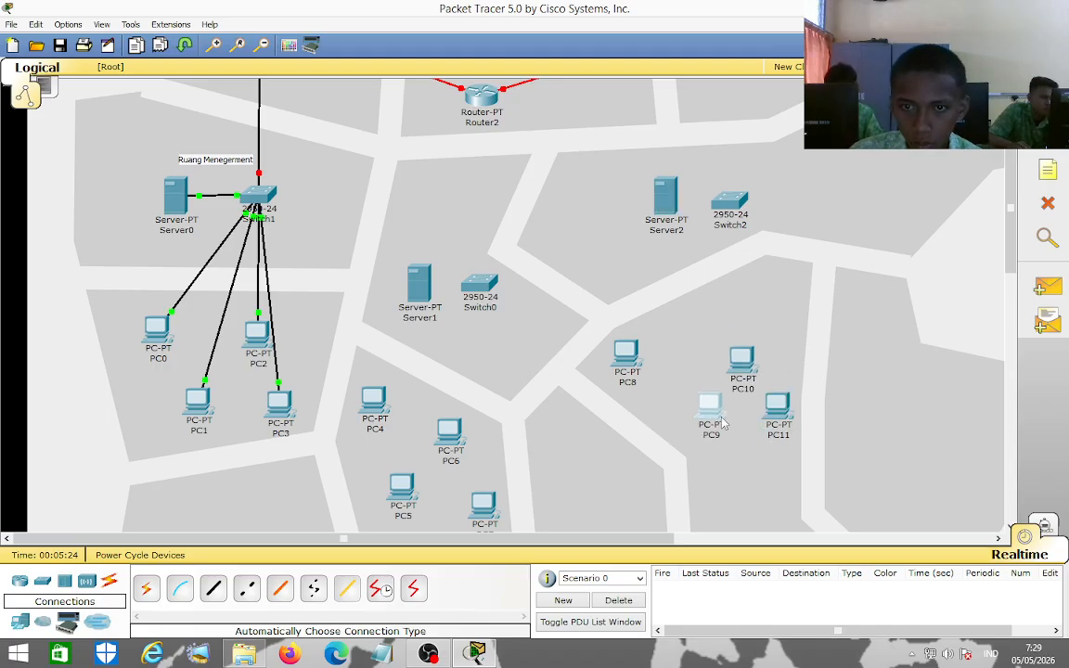
drag(628, 367, 682, 358)
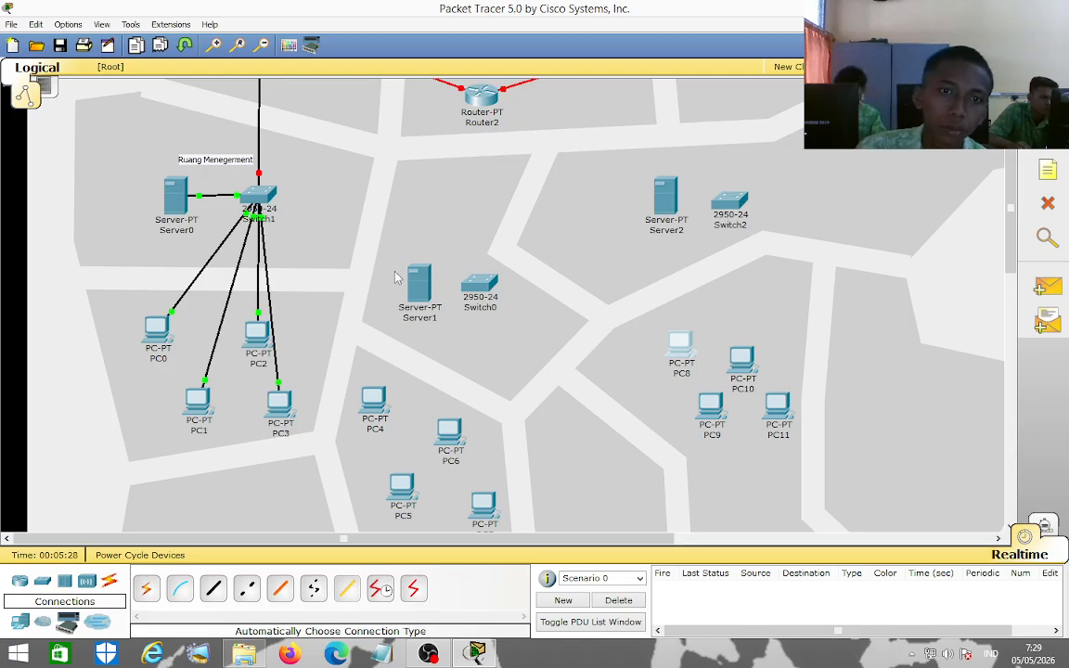
Shift Server1 and Switch0 slightly left and gather PC4, PC5, PC6 and PC7 into a tight cluster below them.
drag(409, 285, 387, 281)
click(475, 299)
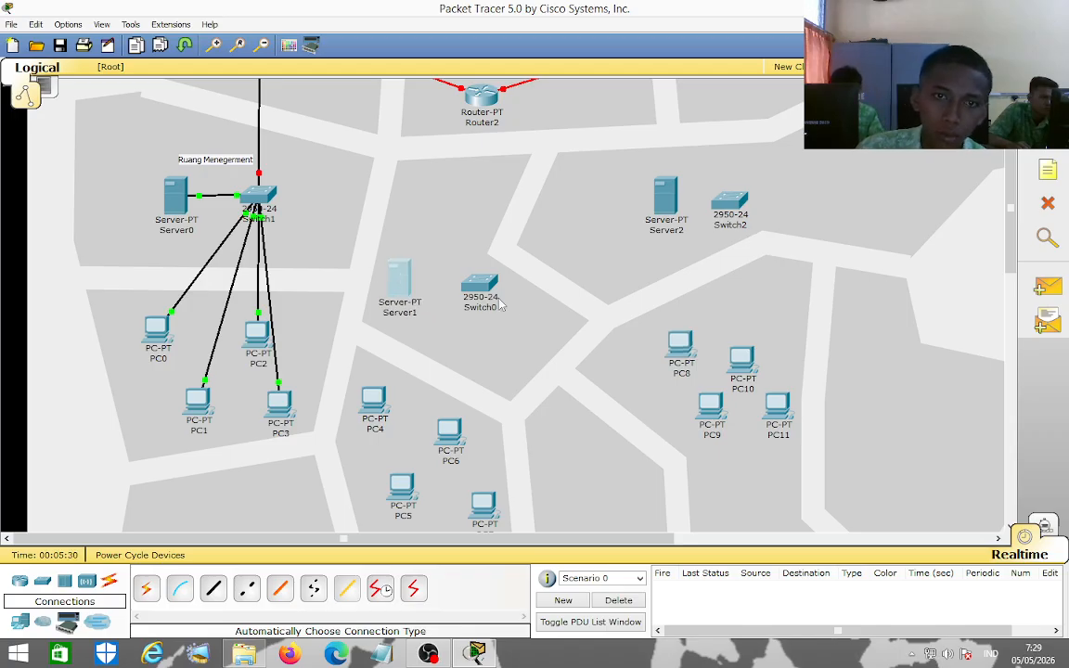
drag(484, 295, 464, 302)
drag(449, 432, 457, 427)
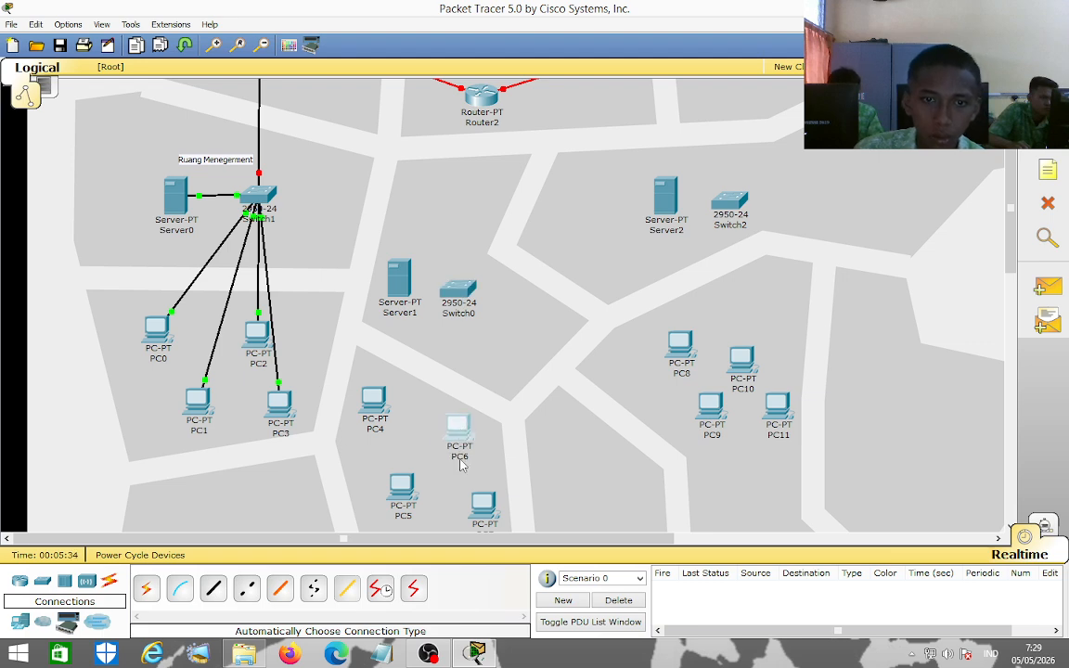
mouse_move(480, 509)
mouse_down()
mouse_move(501, 463)
mouse_move(486, 489)
mouse_up()
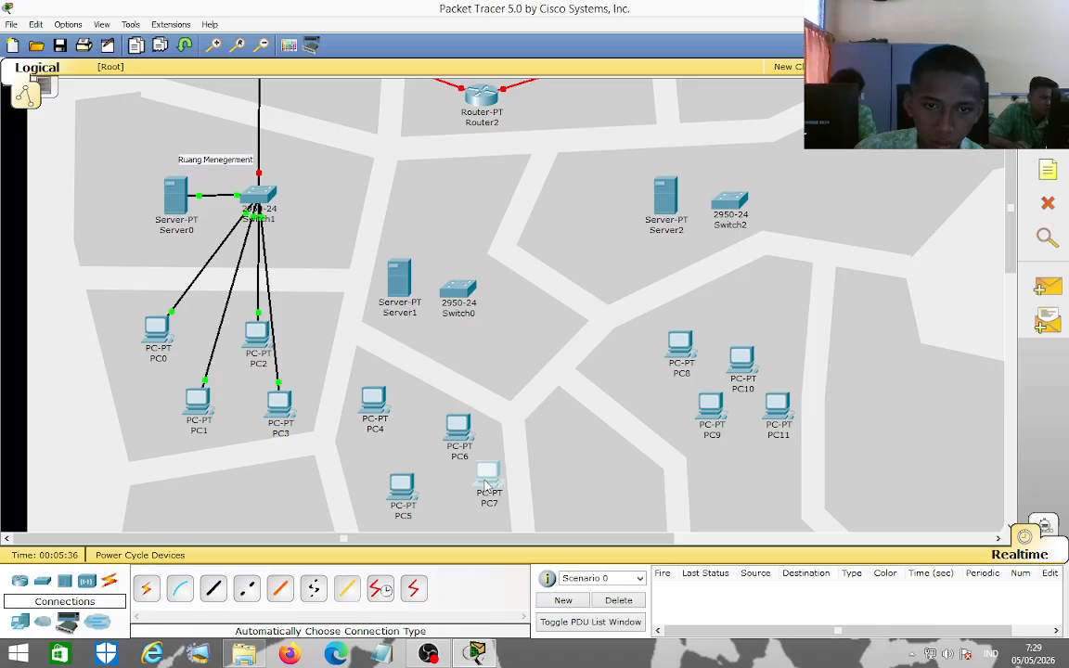
drag(406, 489, 423, 475)
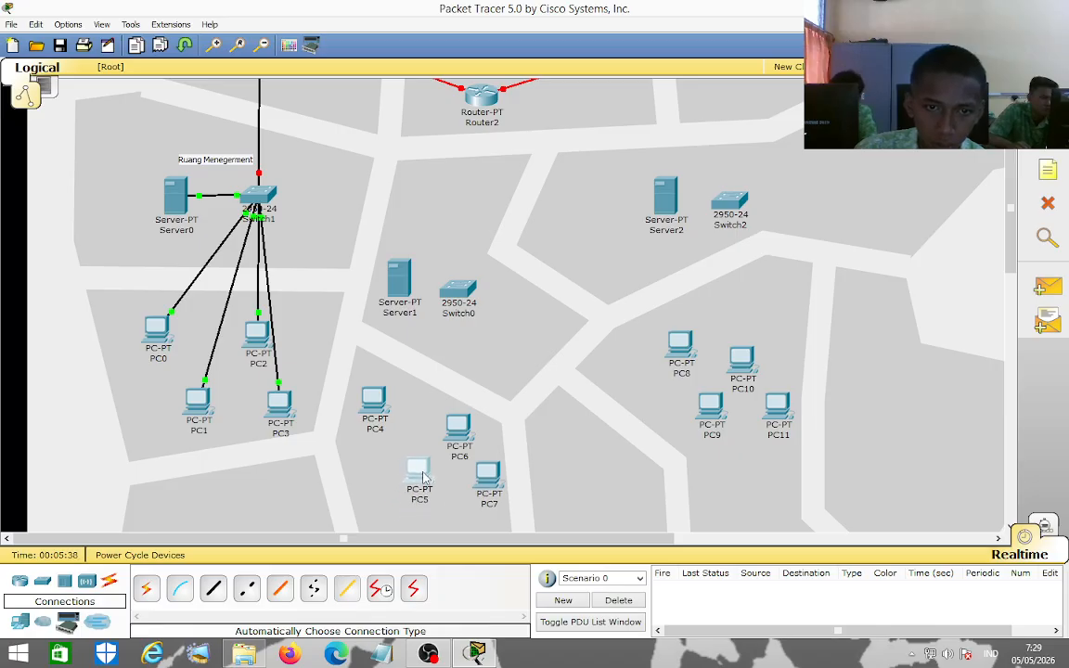
drag(378, 420, 397, 431)
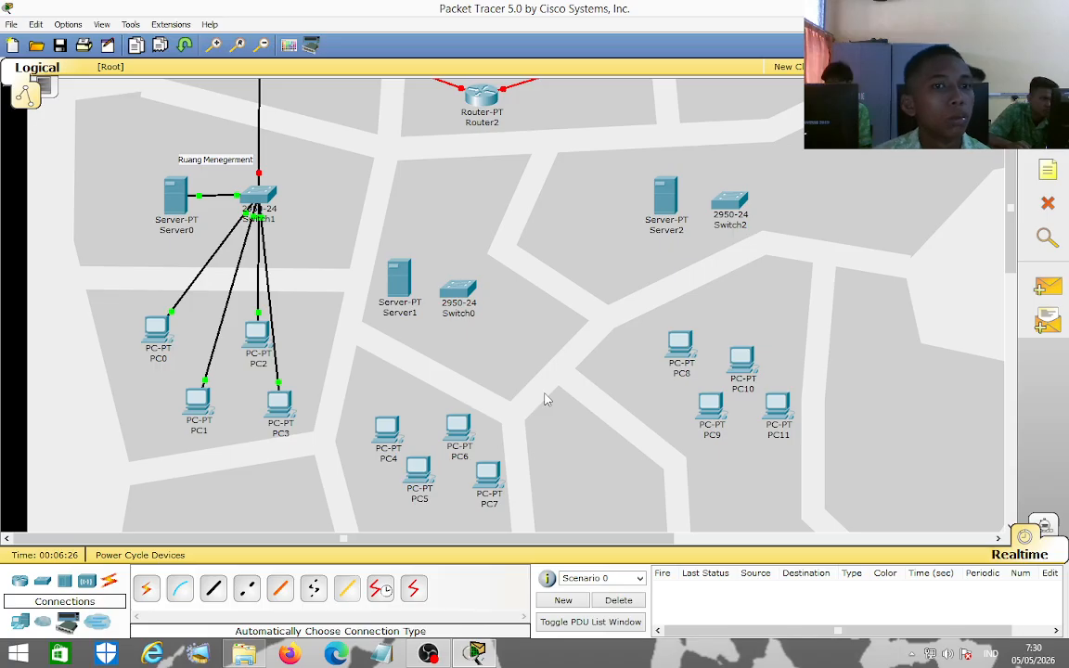
Correct the room note above Server0 and Switch1 to read "Ruang Management".
click(210, 157)
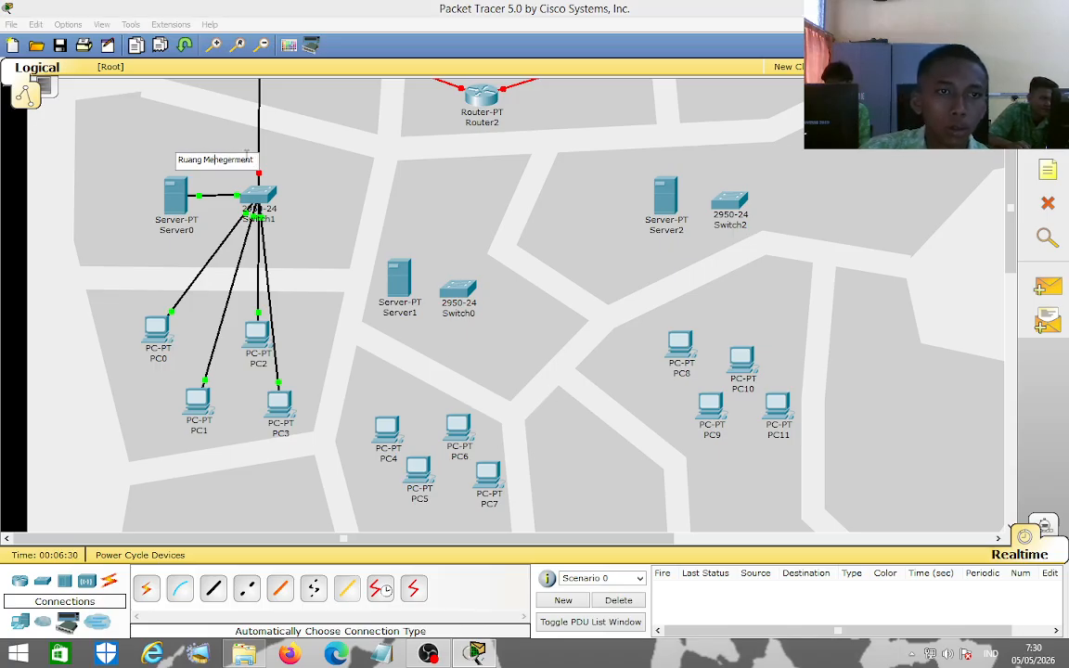
key(BackSpace)
text(ana)
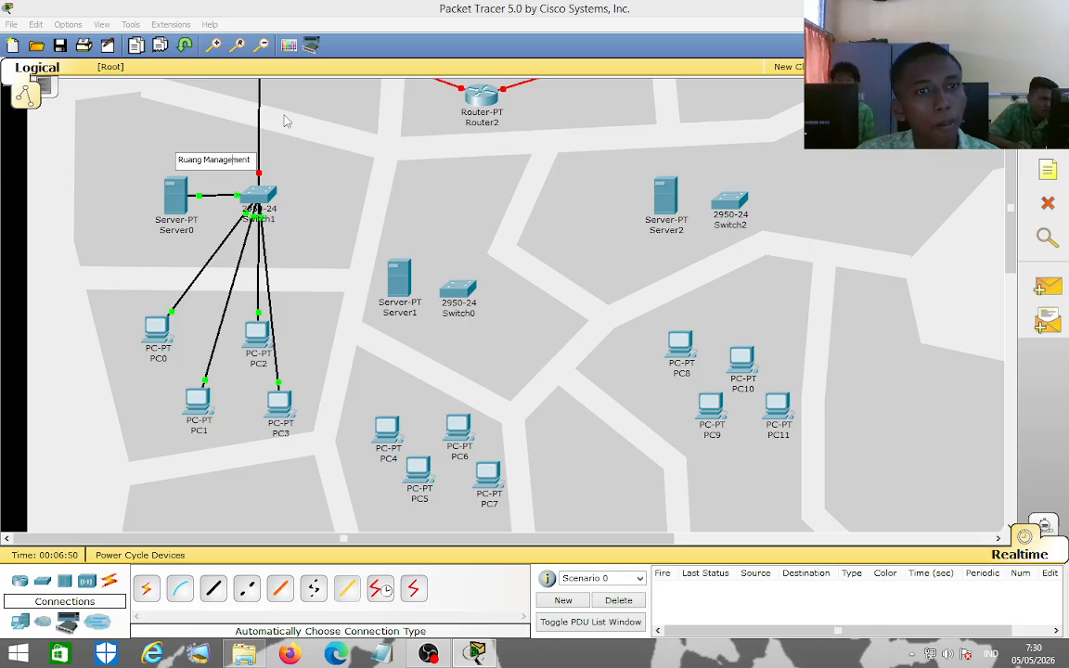
click(329, 214)
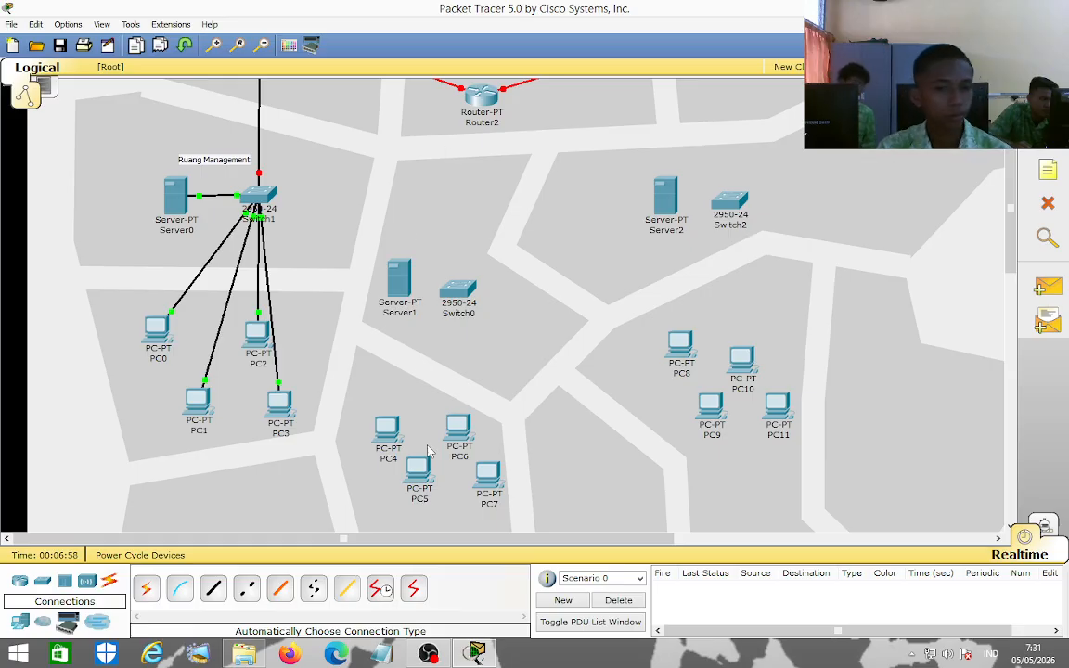
click(428, 654)
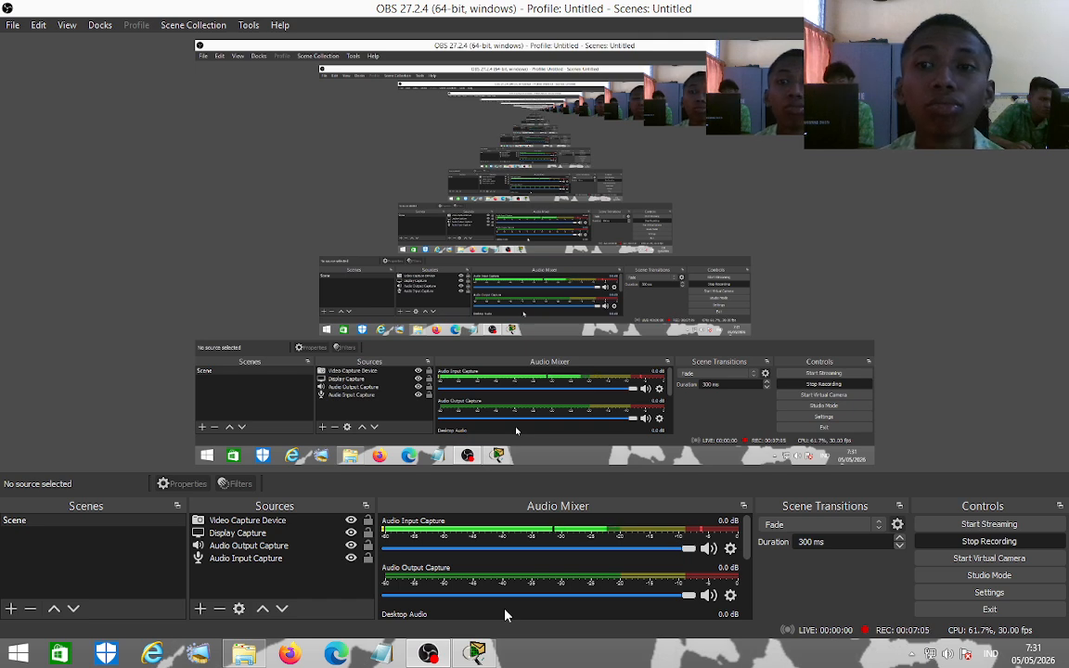
click(471, 654)
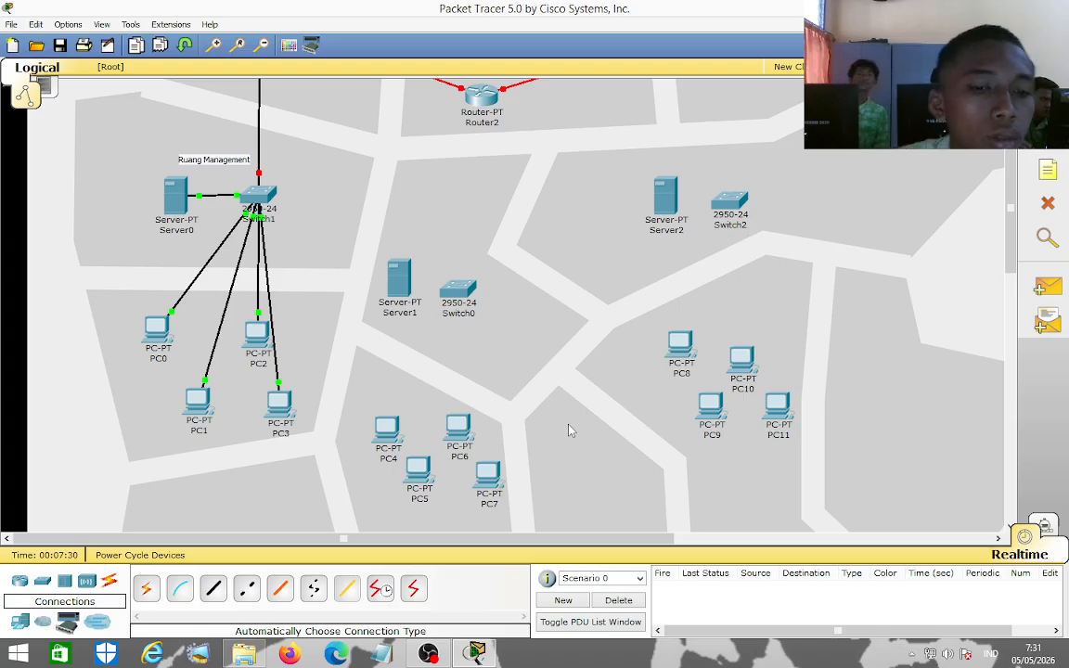
Connect Router2 to Switch0 with an automatically chosen cable.
scroll(410, 317, up, 3)
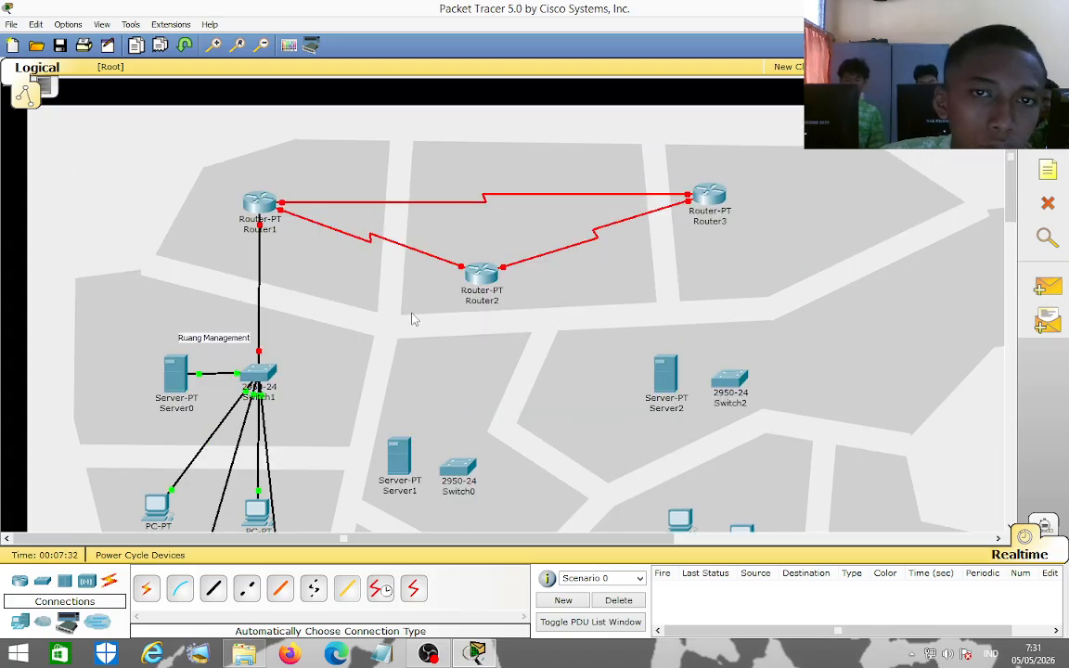
click(146, 588)
click(479, 275)
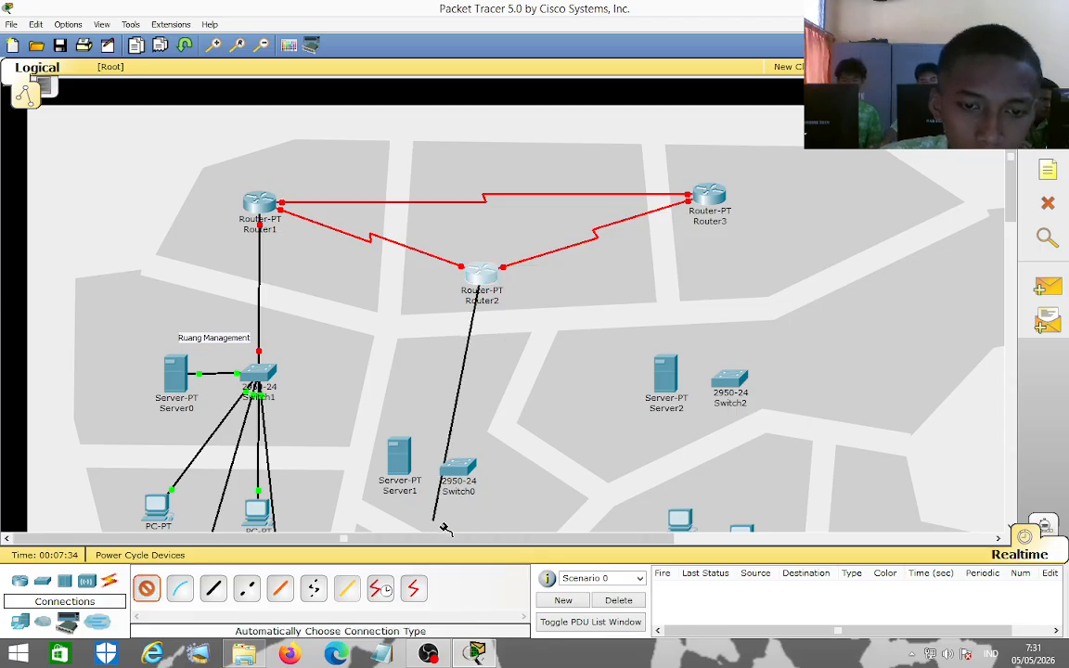
click(459, 467)
Connect Server1 to Switch0 with an automatically chosen cable and nudge Server1 down level with the switch.
click(146, 589)
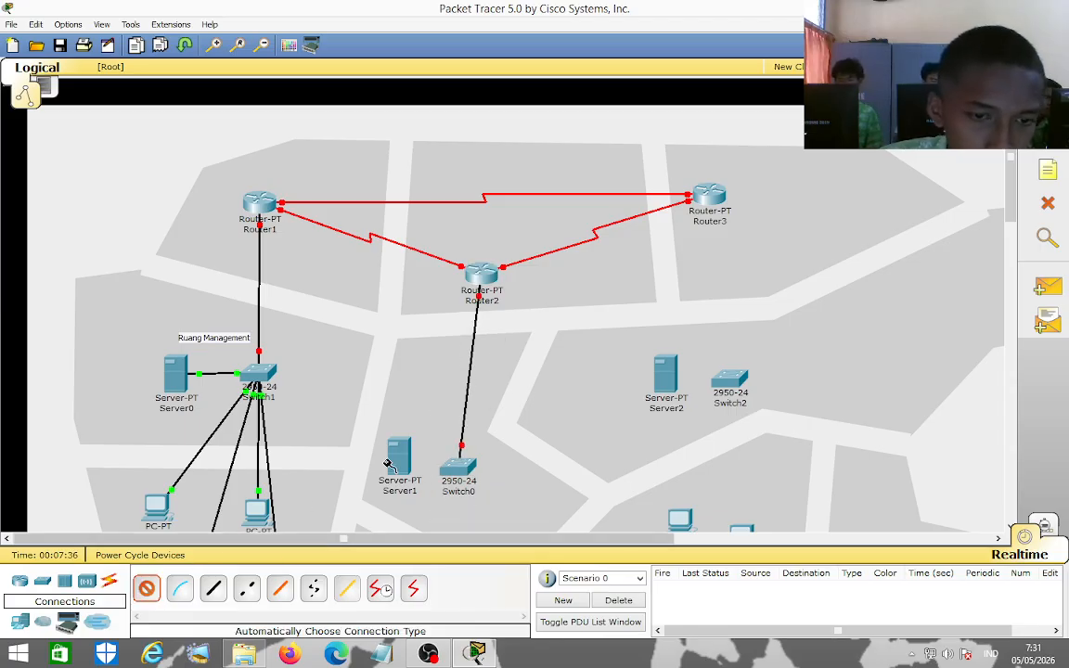
click(399, 454)
click(461, 471)
scroll(529, 448, down, 2)
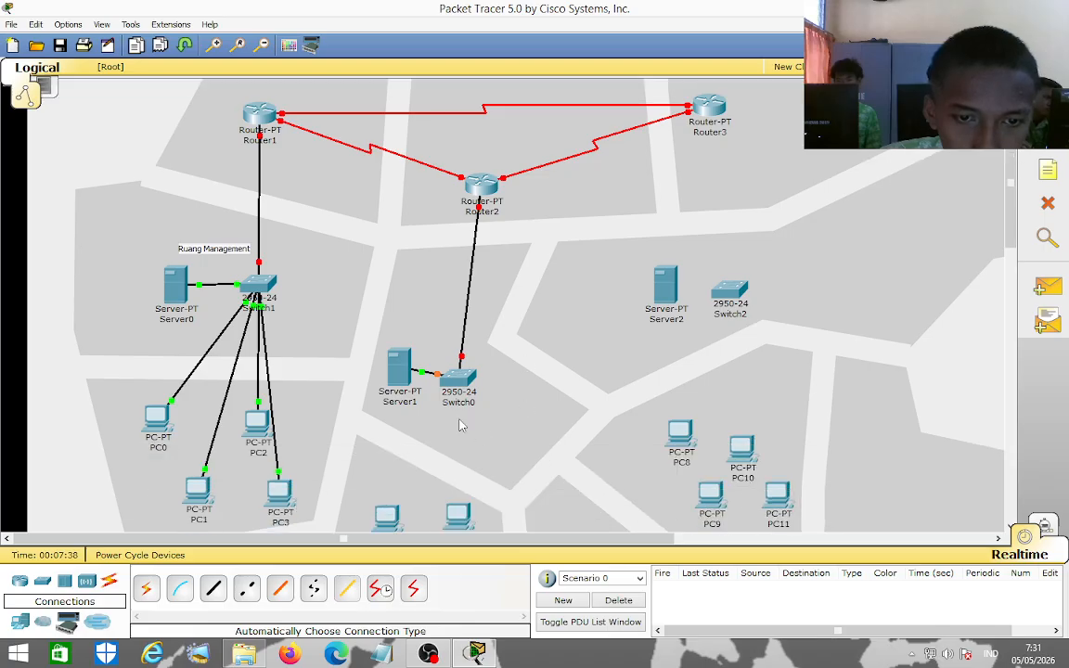
drag(395, 383, 395, 389)
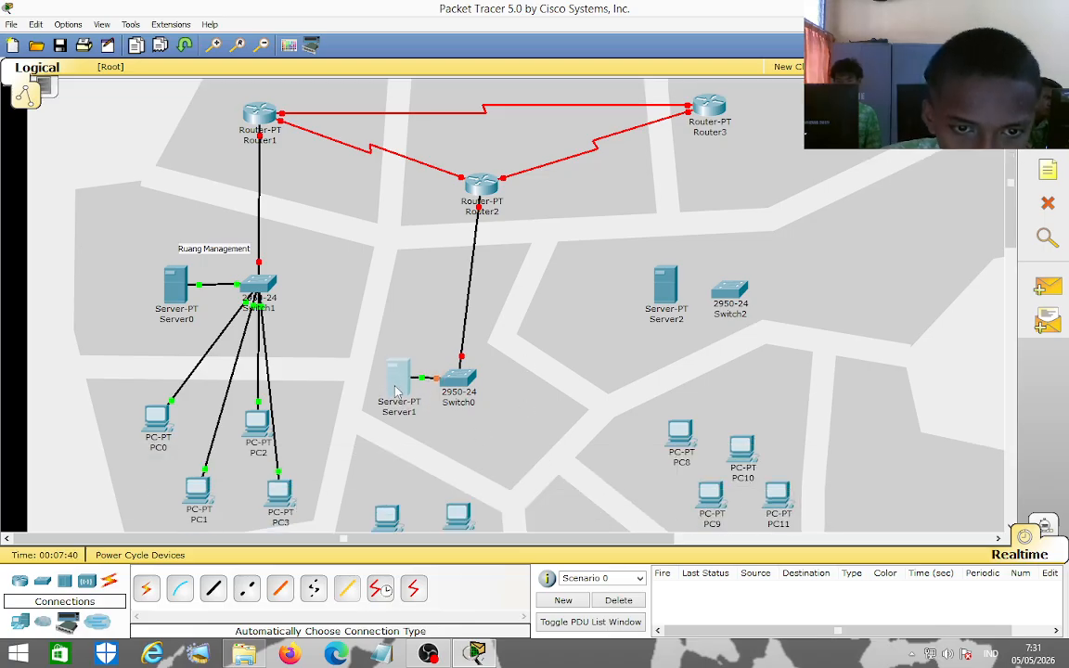
Connect Switch0 to PC4, PC5, PC6 and PC7 with automatically chosen cables.
scroll(368, 445, down, 3)
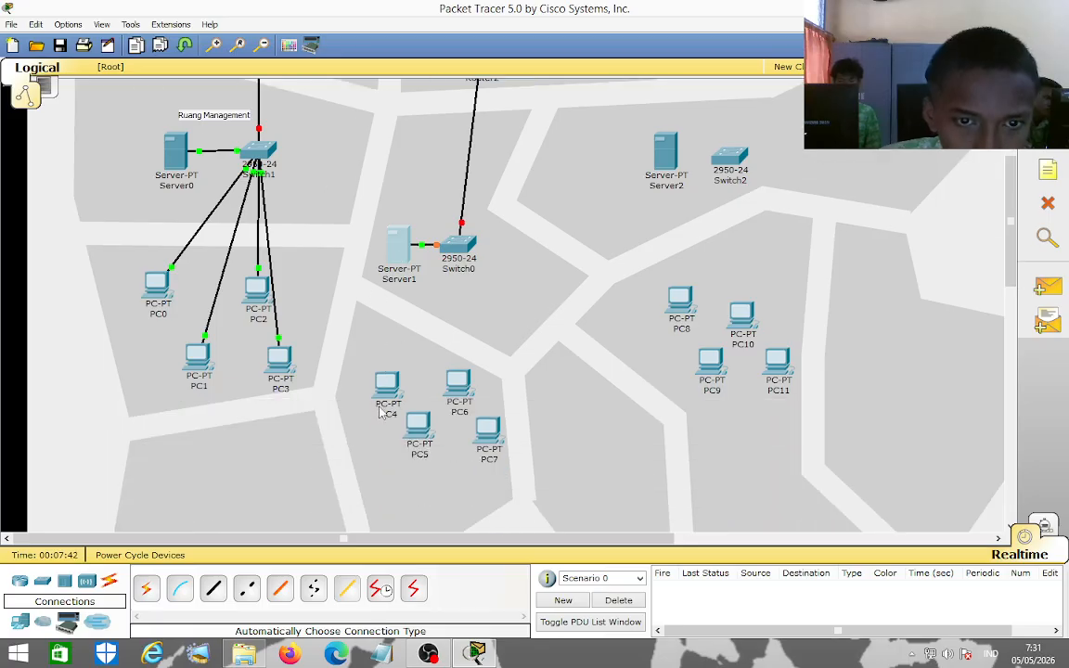
click(146, 588)
click(469, 250)
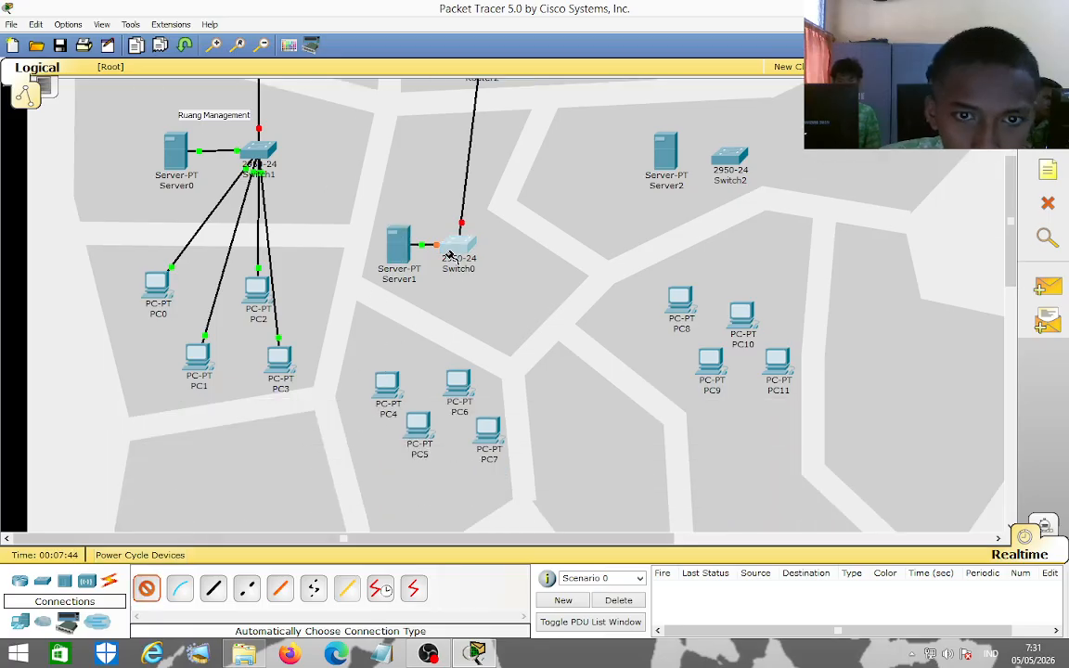
click(387, 383)
click(145, 589)
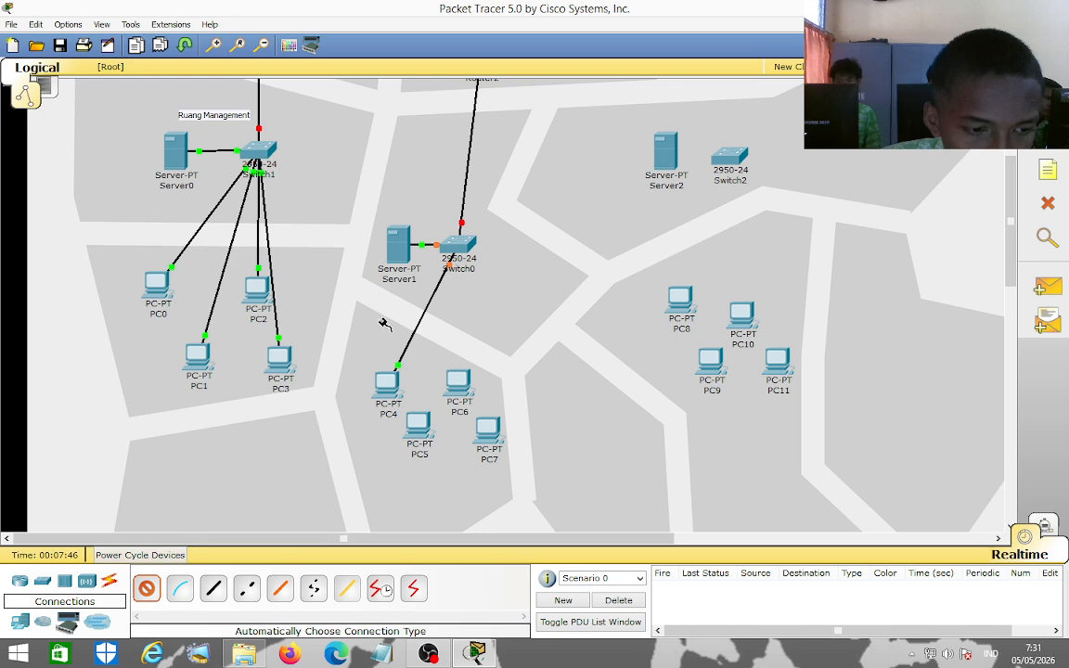
click(459, 250)
click(418, 425)
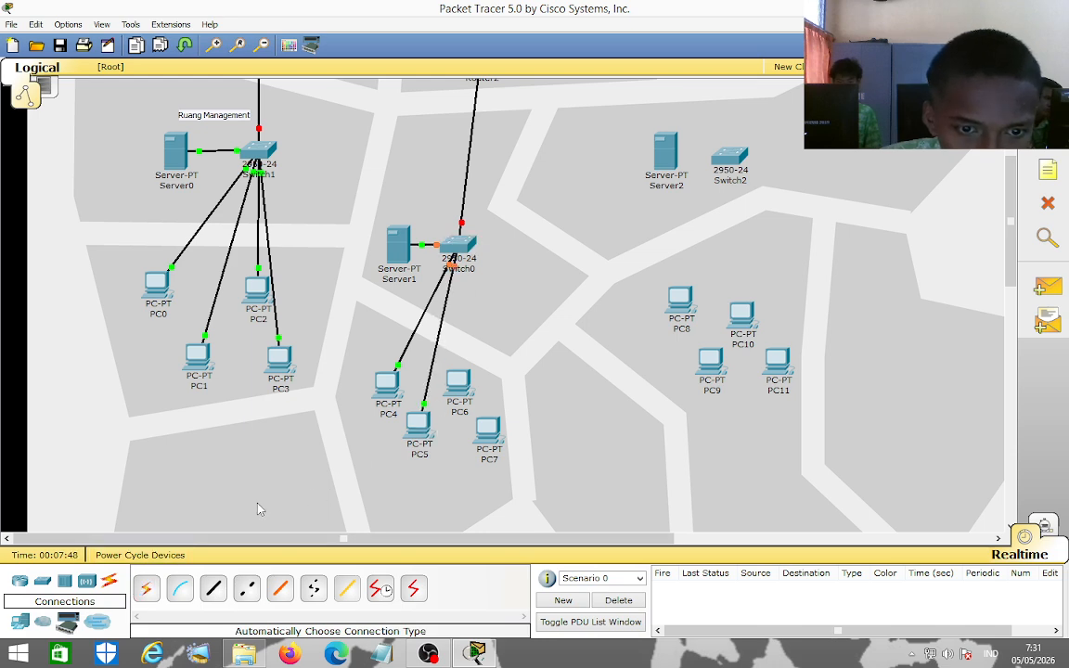
click(145, 588)
click(459, 250)
click(456, 382)
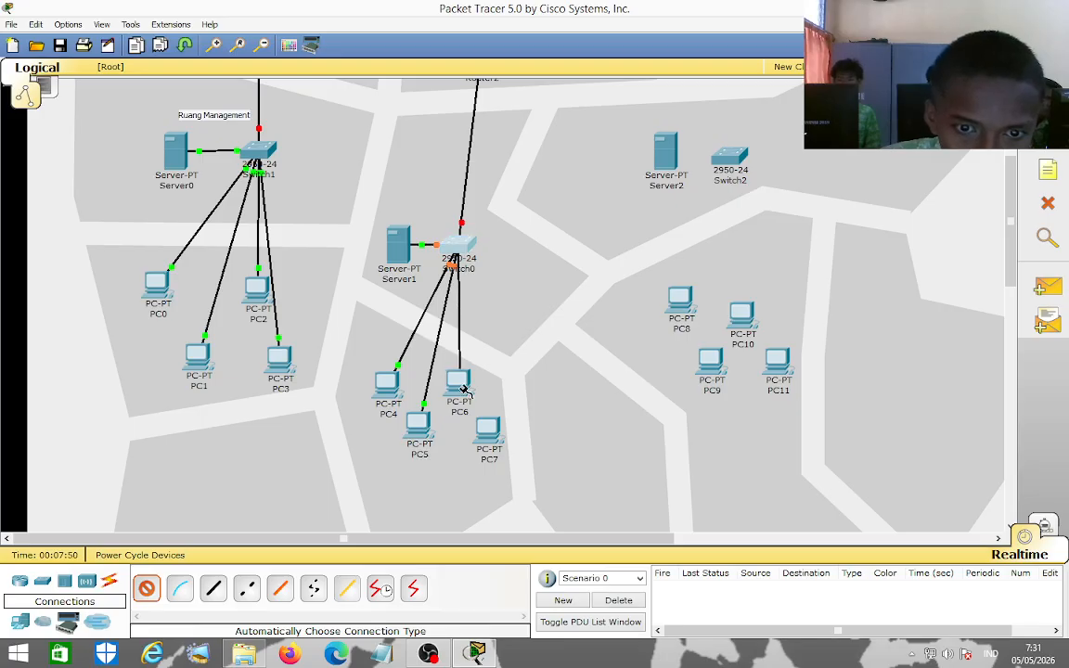
click(458, 249)
click(487, 426)
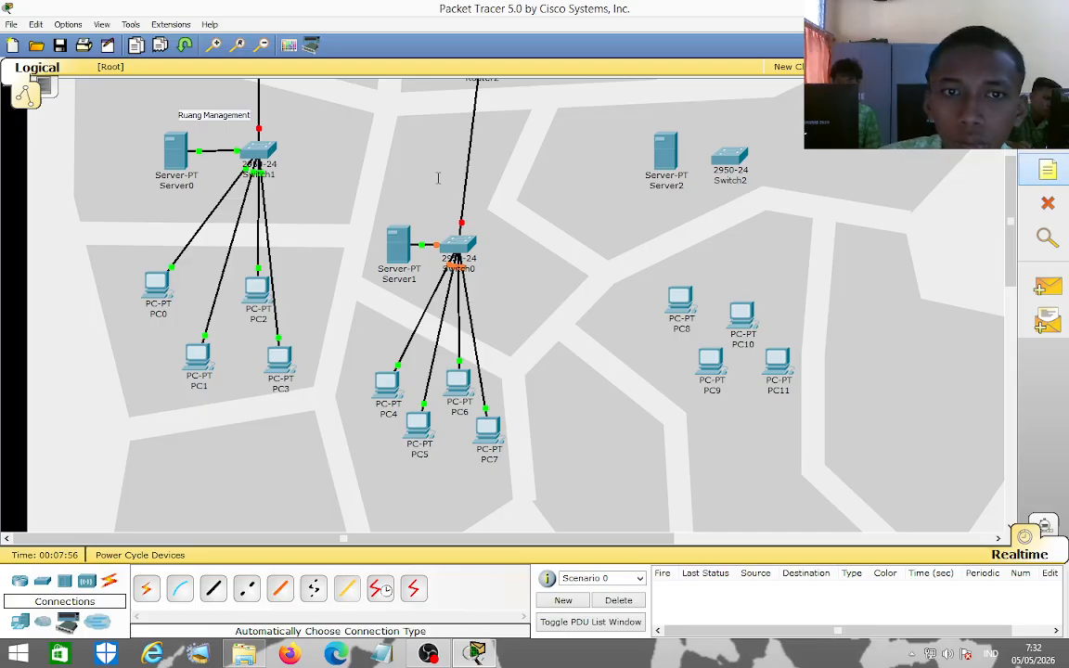
Add a room note reading "Ruang software" and position it just above Server1 and Switch0.
click(431, 206)
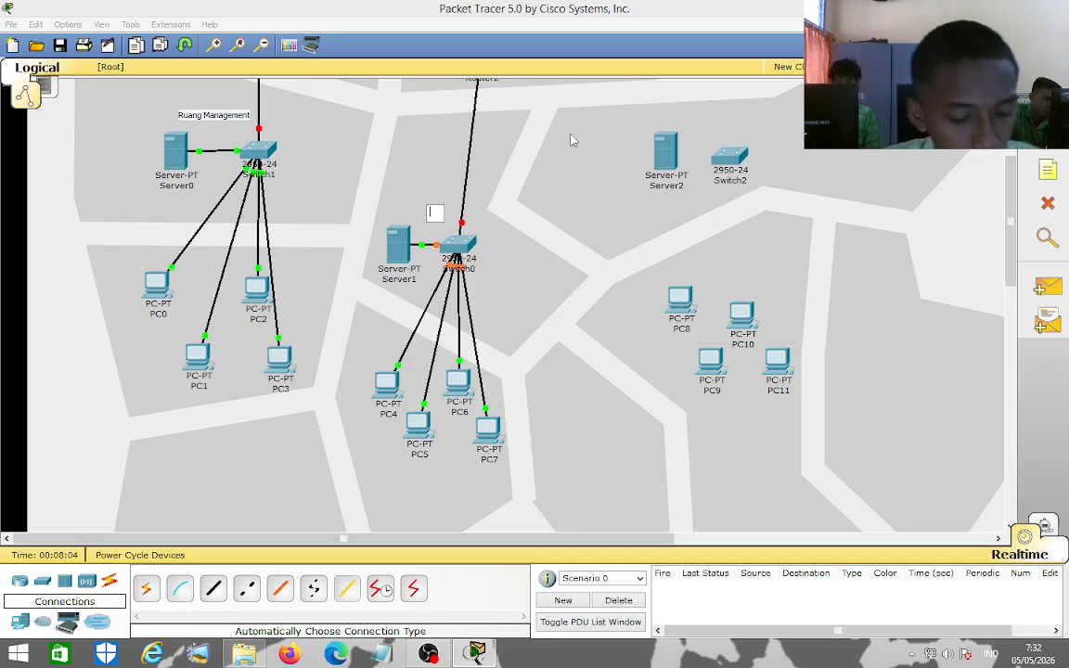
text(Ru)
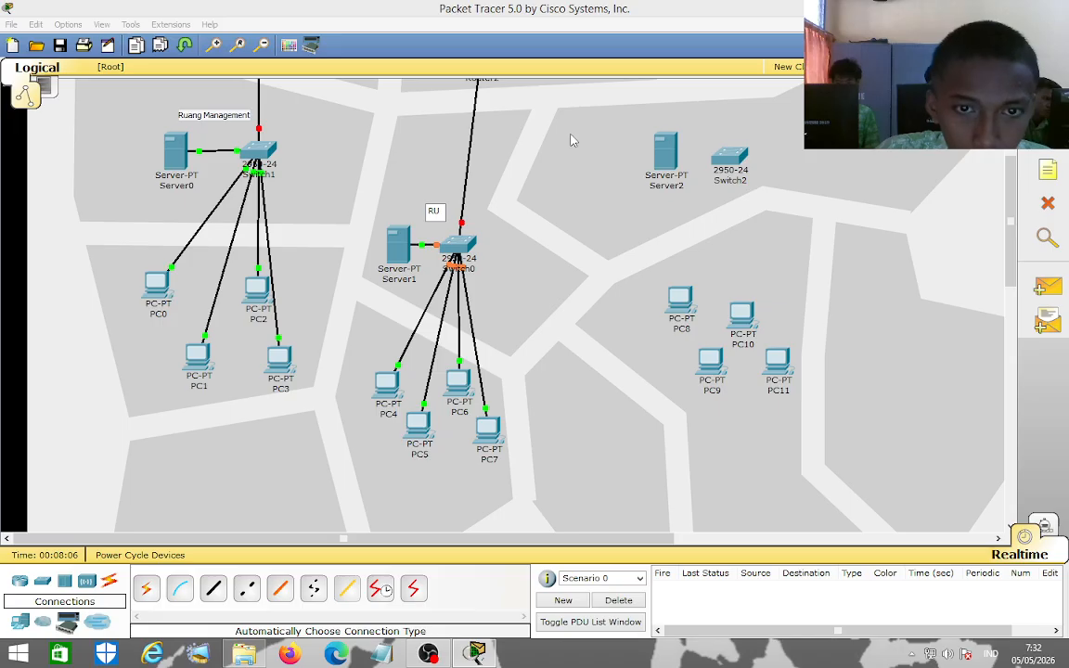
text(ang)
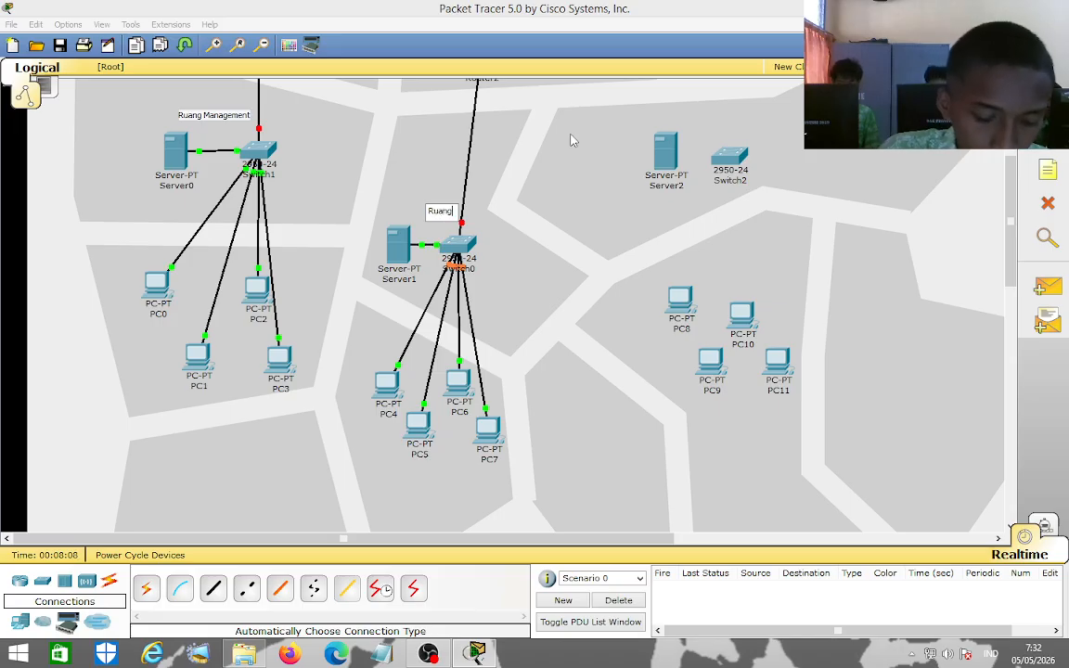
text( sh)
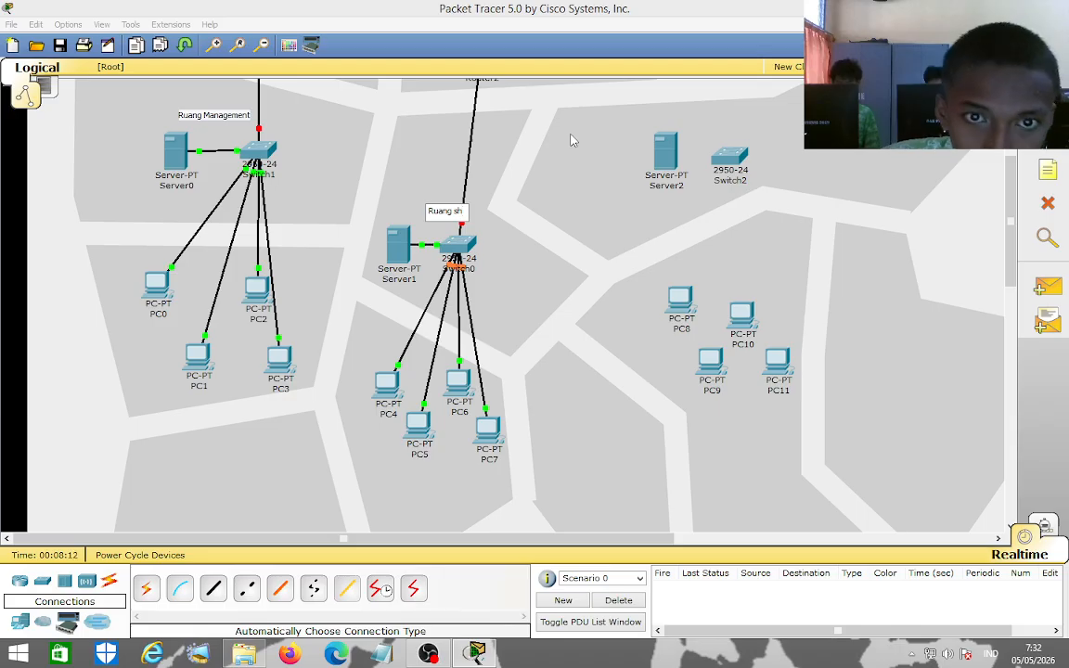
text(oft)
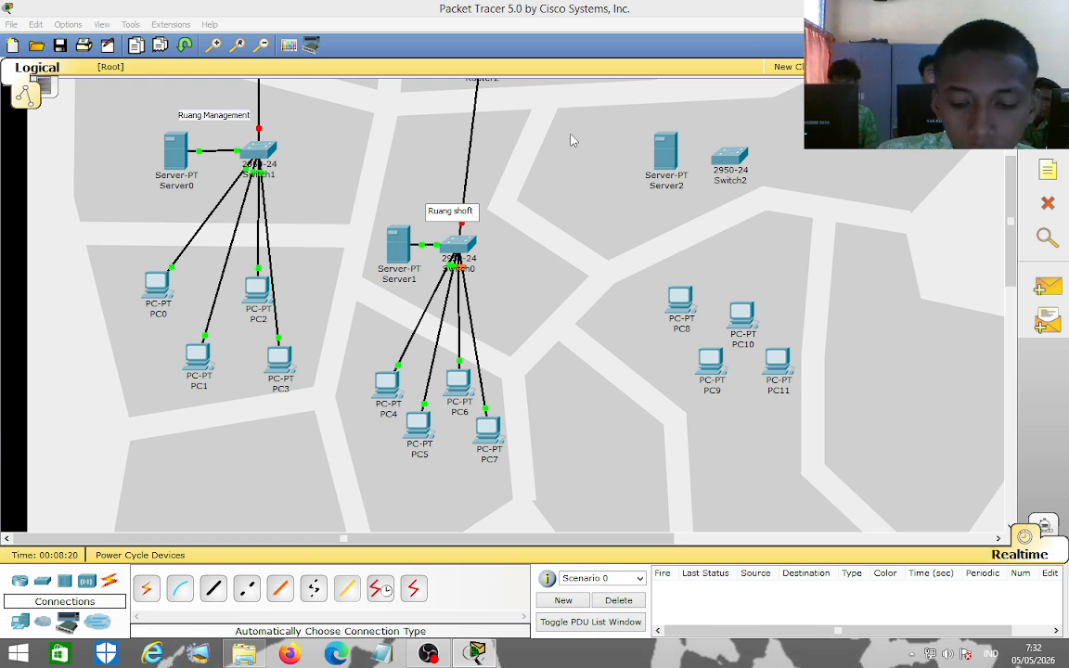
key(BackSpace)
key(BackSpace)
key(BackSpace)
key(BackSpace)
text(oft)
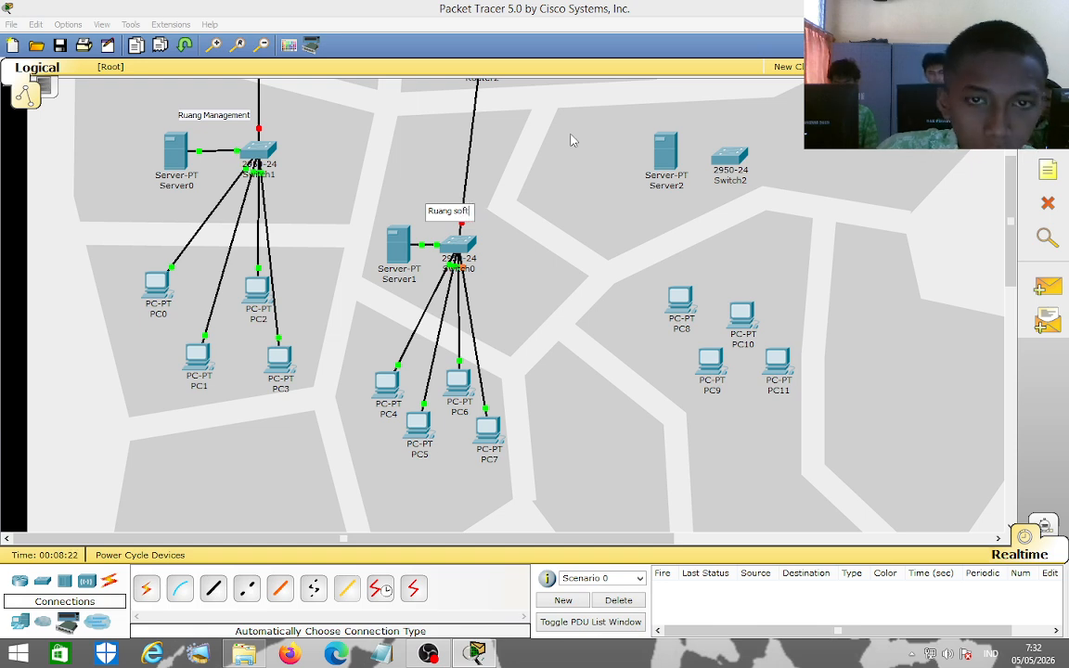
text(ware)
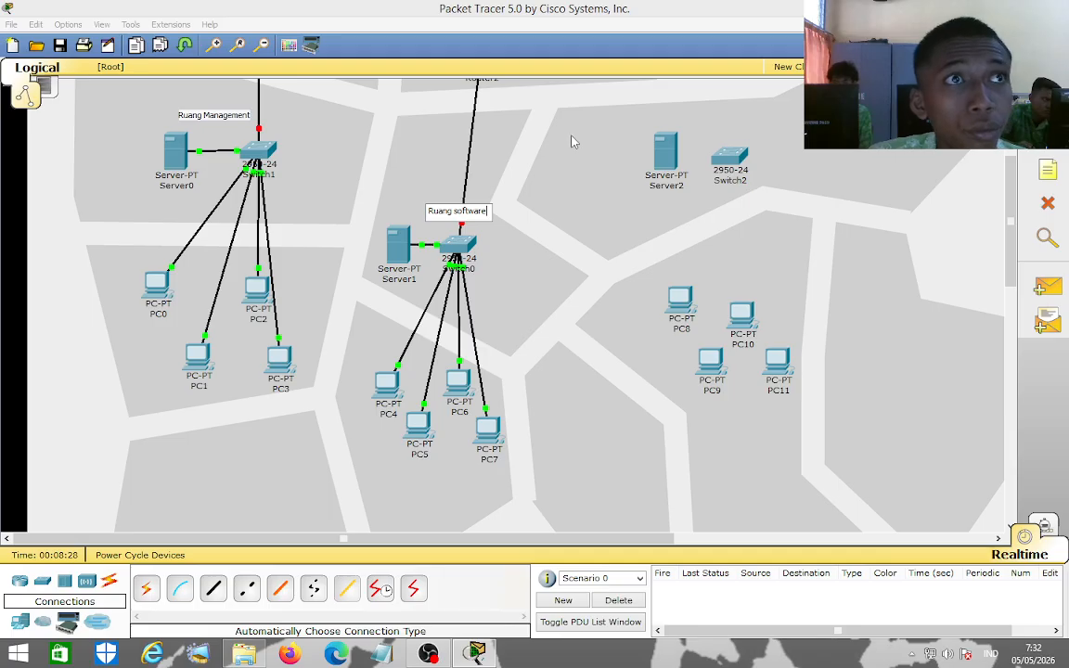
click(566, 196)
drag(451, 212, 423, 211)
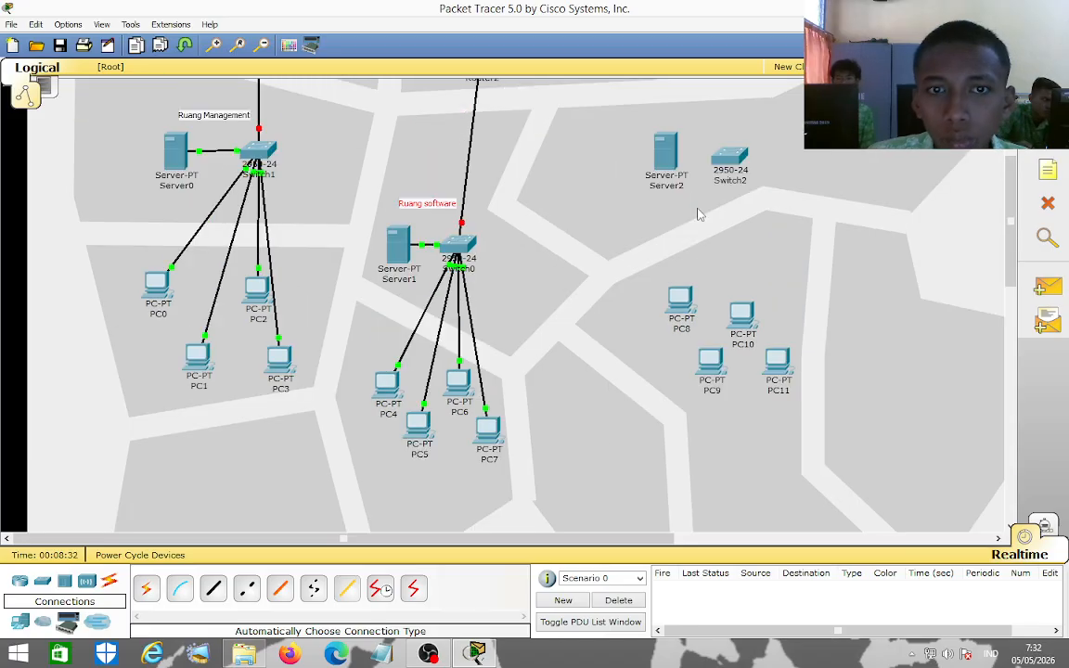
Connect Router3 to Switch2 with an automatically chosen cable.
scroll(698, 214, up, 5)
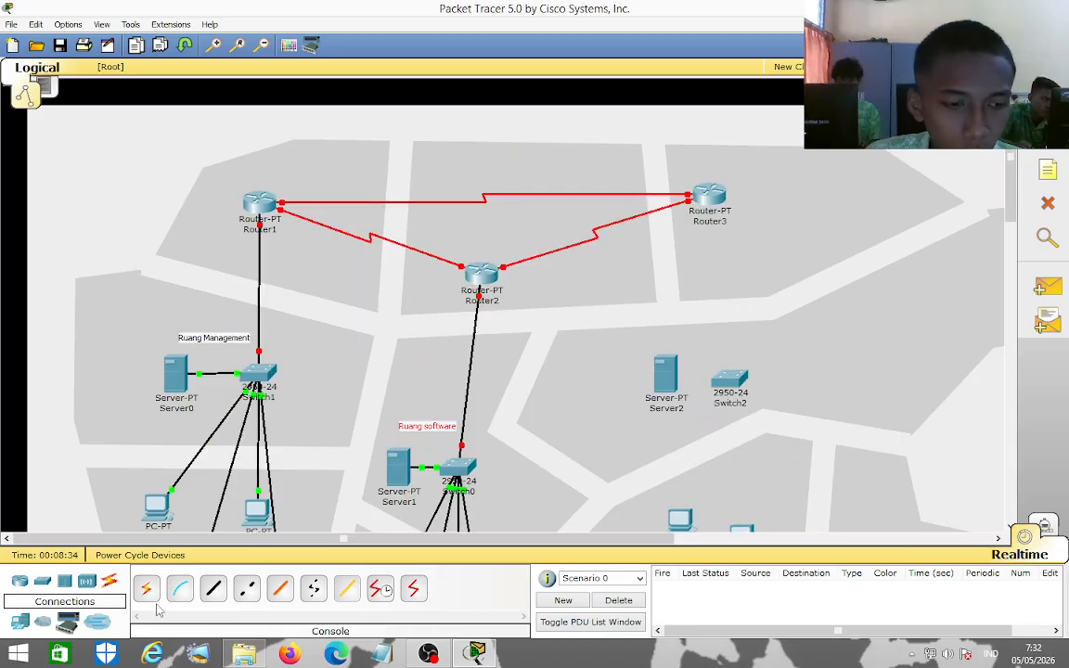
click(146, 588)
click(709, 197)
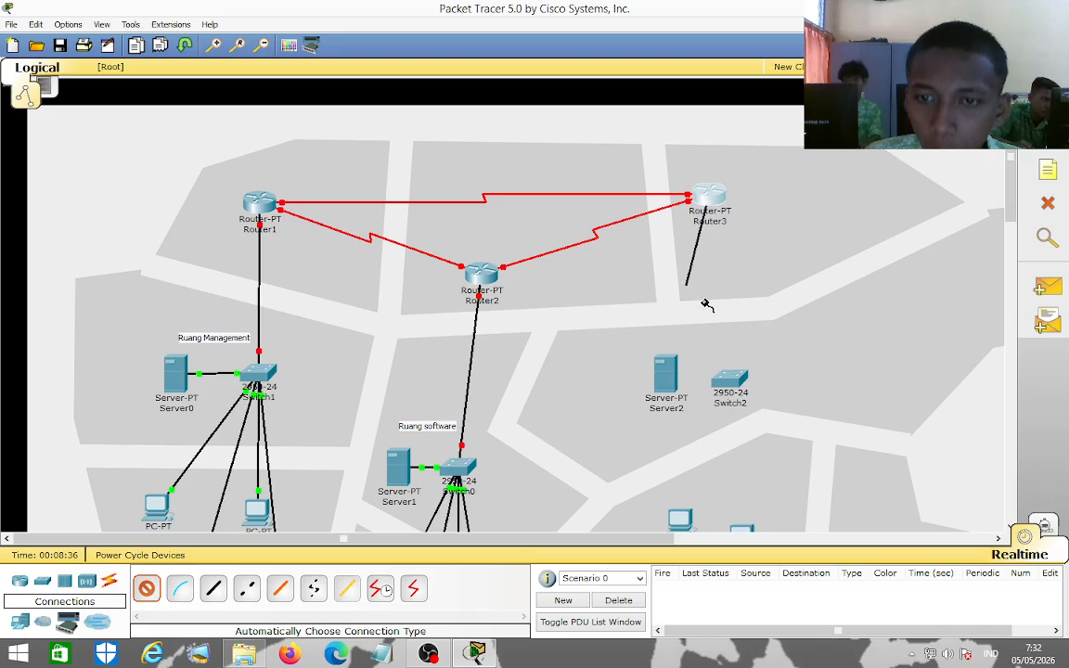
click(731, 378)
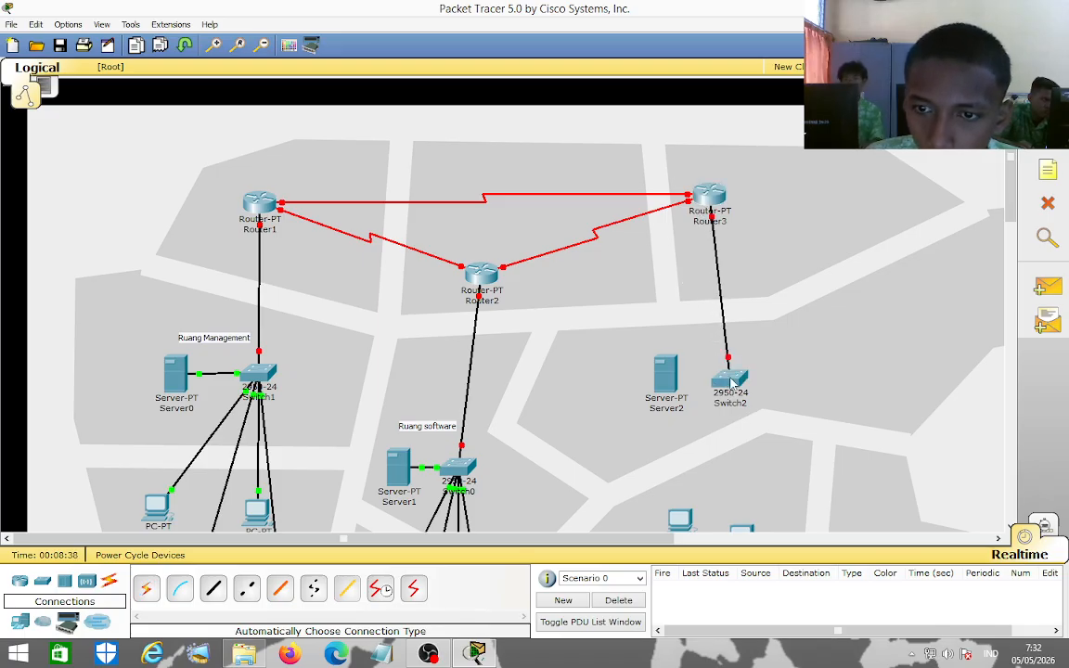
Move Switch2 directly below Router3, shift Server2 beside it, and connect Server2 to Switch2 with an automatically chosen cable.
drag(732, 384, 644, 396)
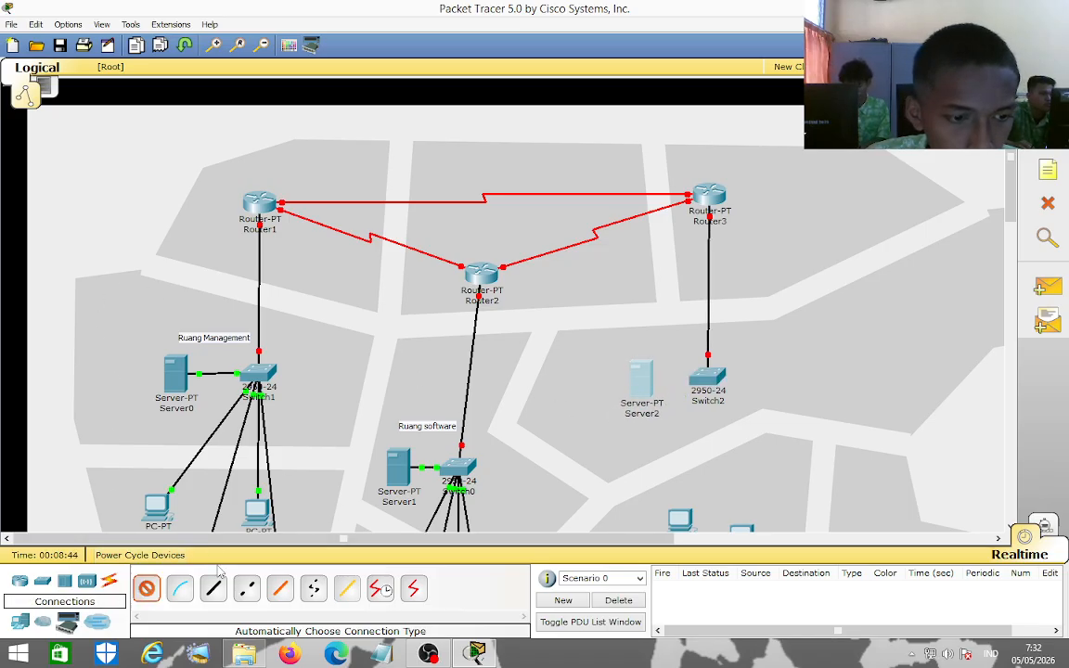
click(642, 375)
click(707, 377)
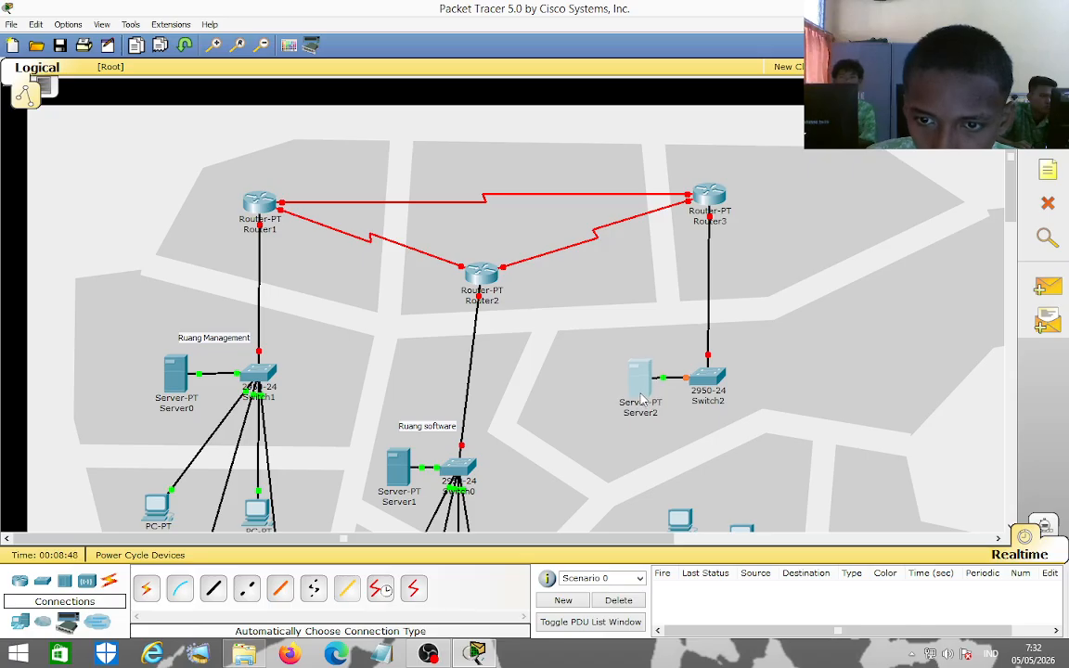
Connect Switch2 to PC8, PC9, PC10 and PC11 with automatically chosen cables.
scroll(604, 436, down, 5)
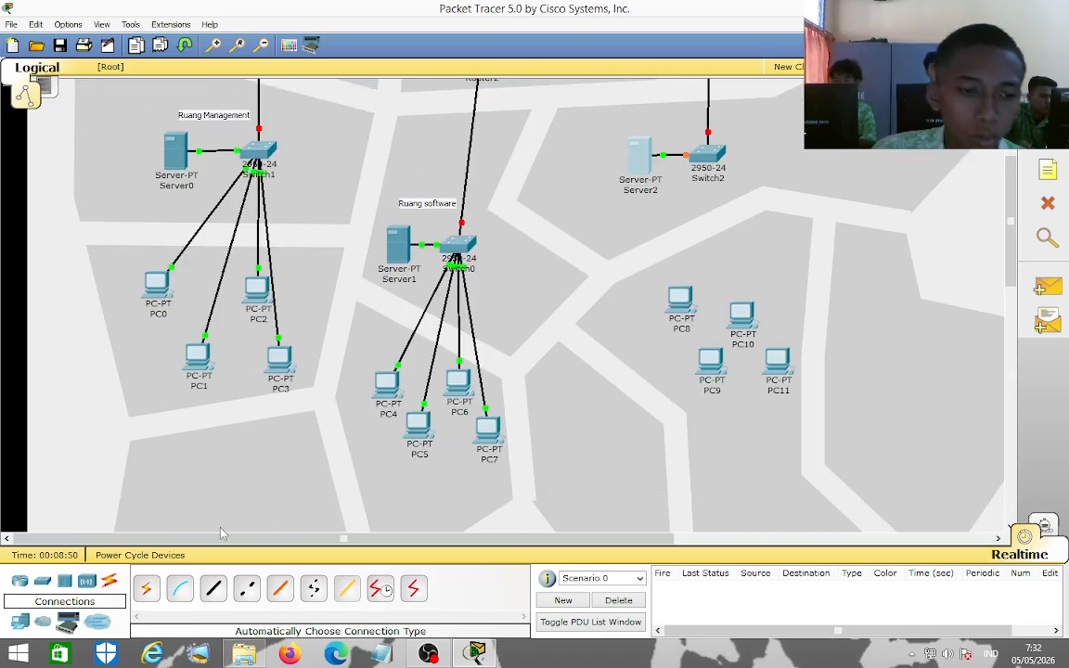
click(146, 588)
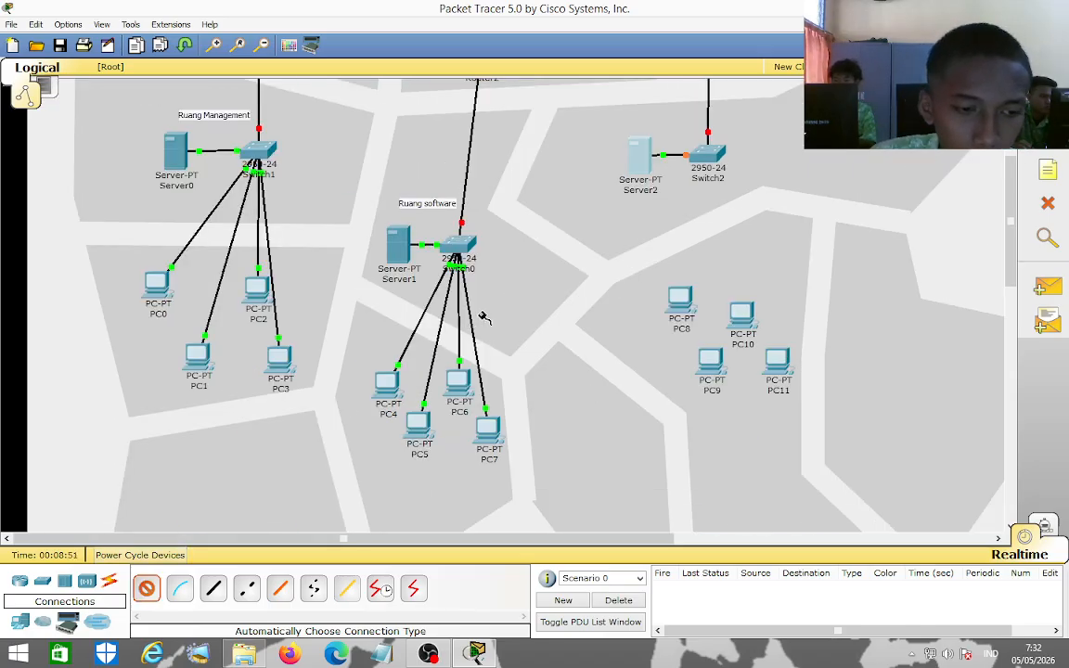
click(714, 156)
click(681, 295)
click(145, 588)
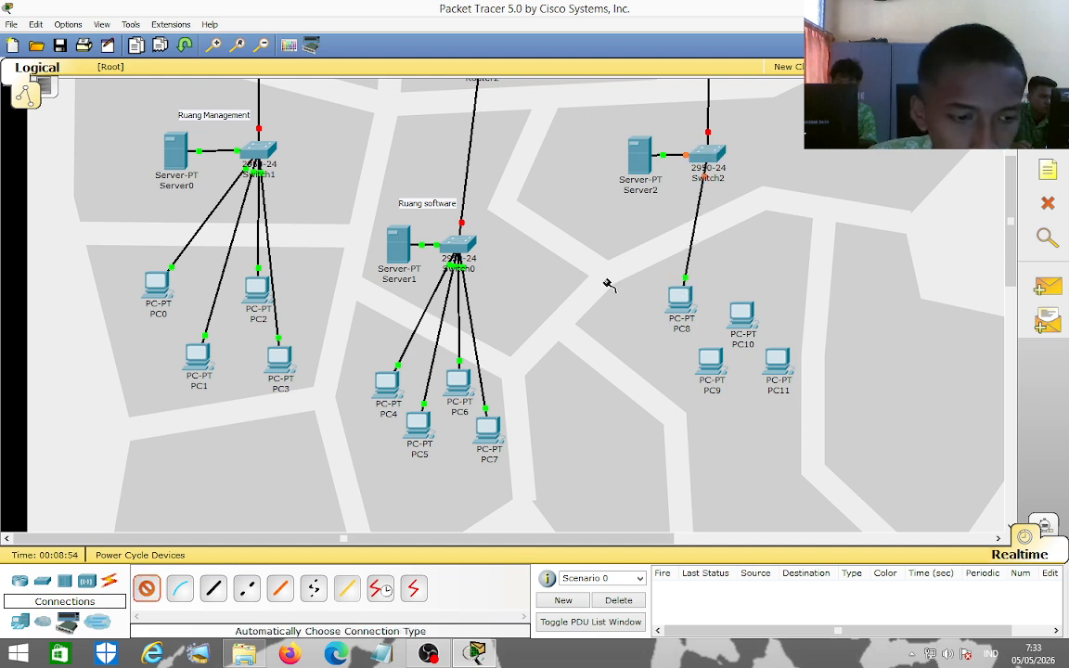
click(723, 159)
click(715, 364)
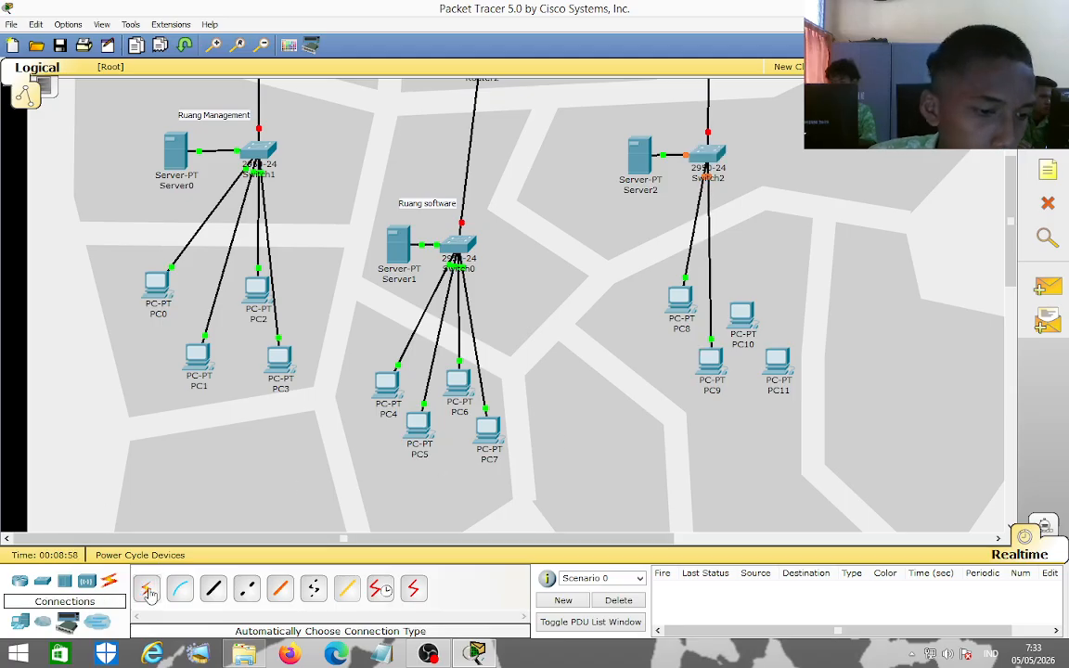
click(145, 588)
click(713, 156)
click(742, 313)
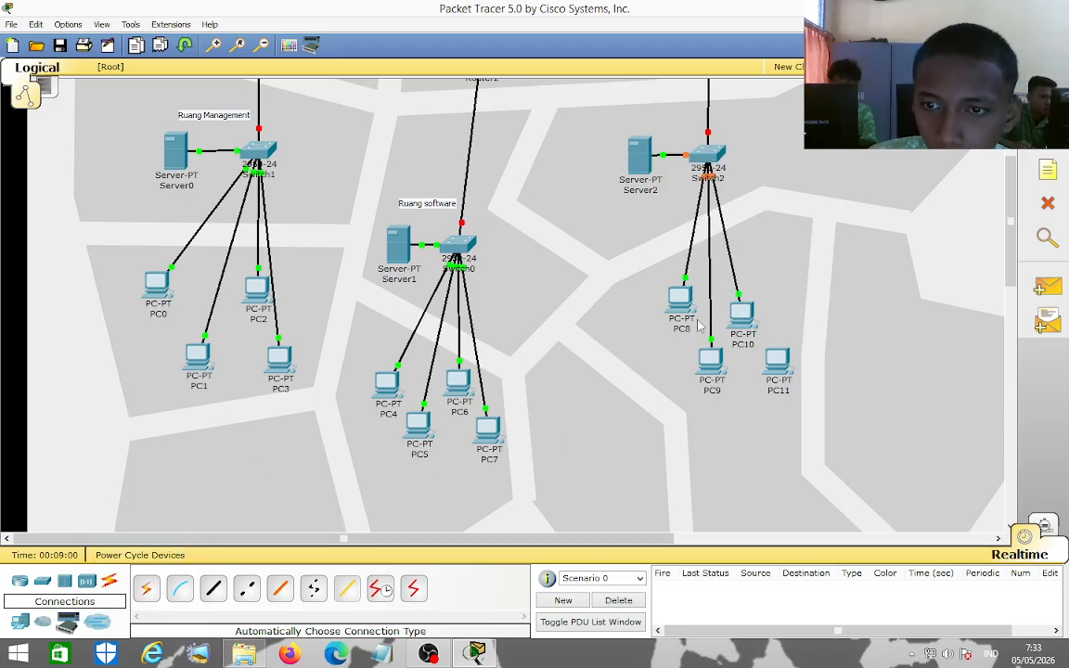
click(145, 588)
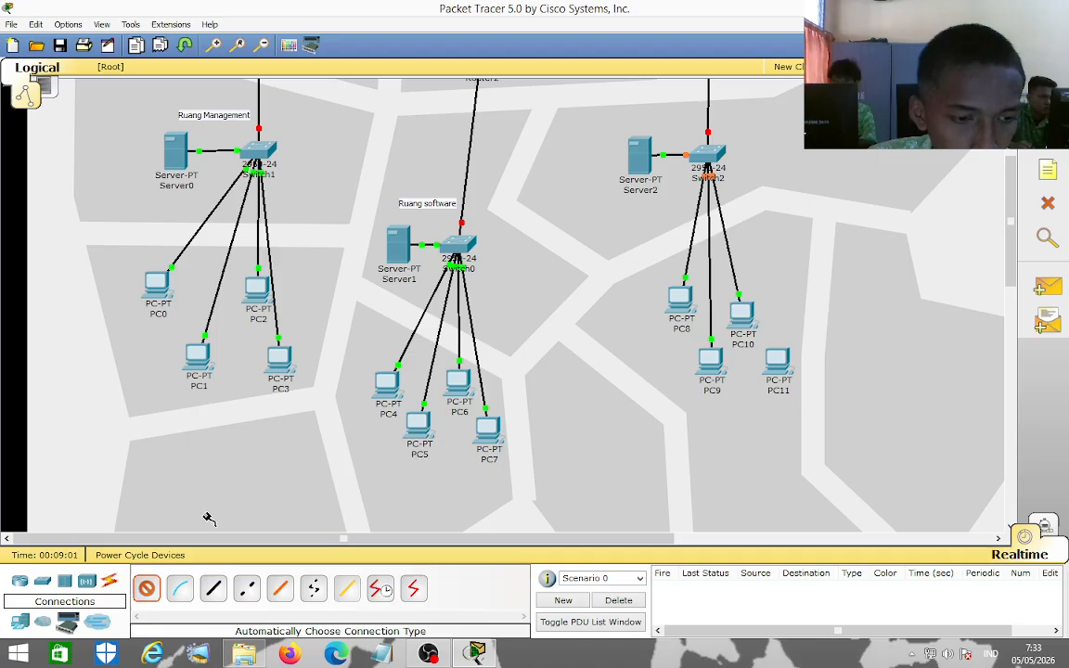
click(709, 159)
click(778, 362)
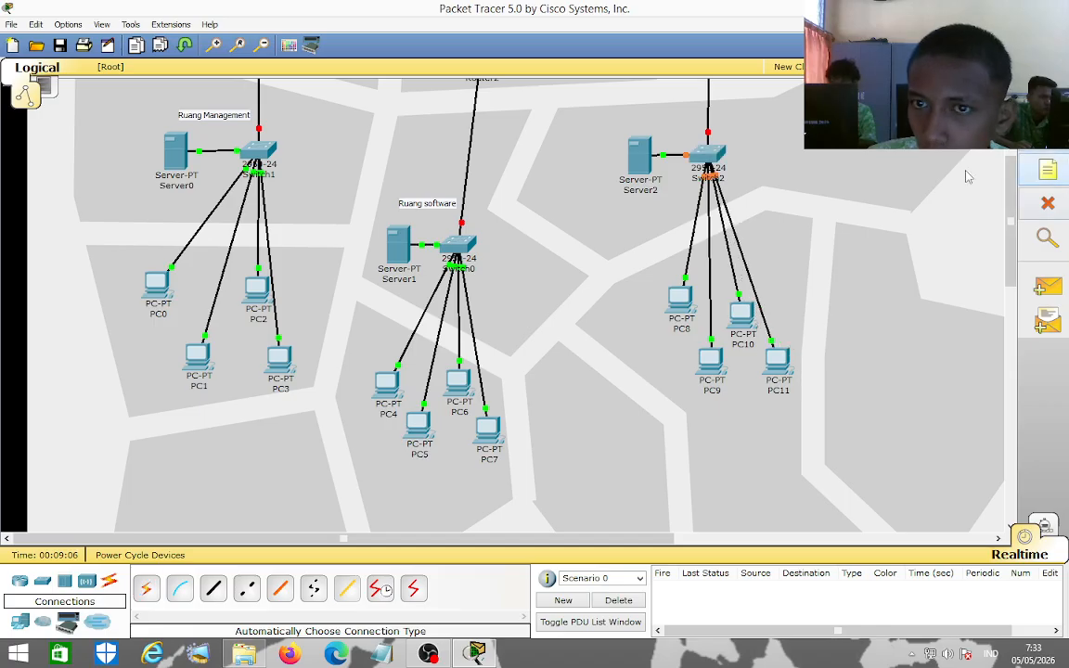
Add a room note reading "Ruang Hardware & Networking" and position it just above Server2 and Switch2.
scroll(491, 79, up, 2)
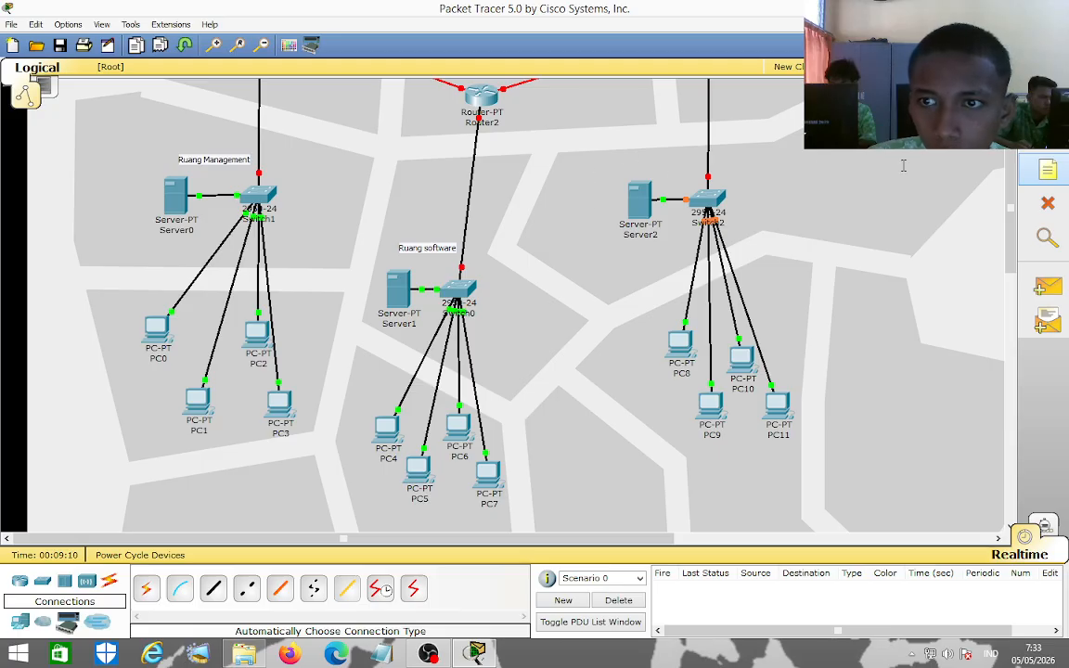
click(809, 167)
text(Ruang)
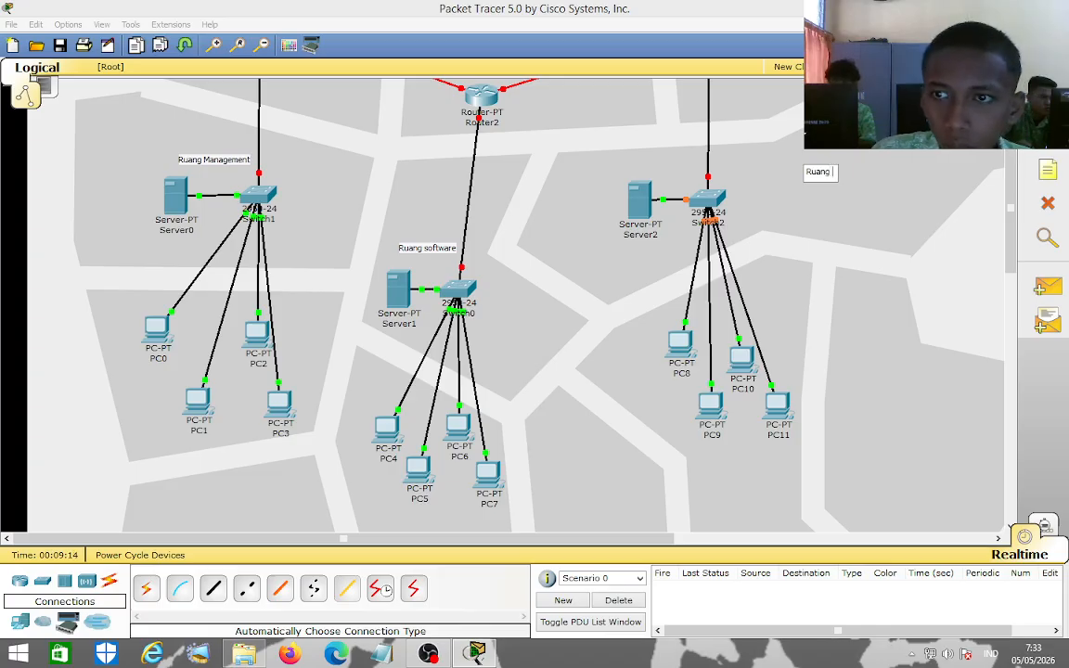
text( HArd)
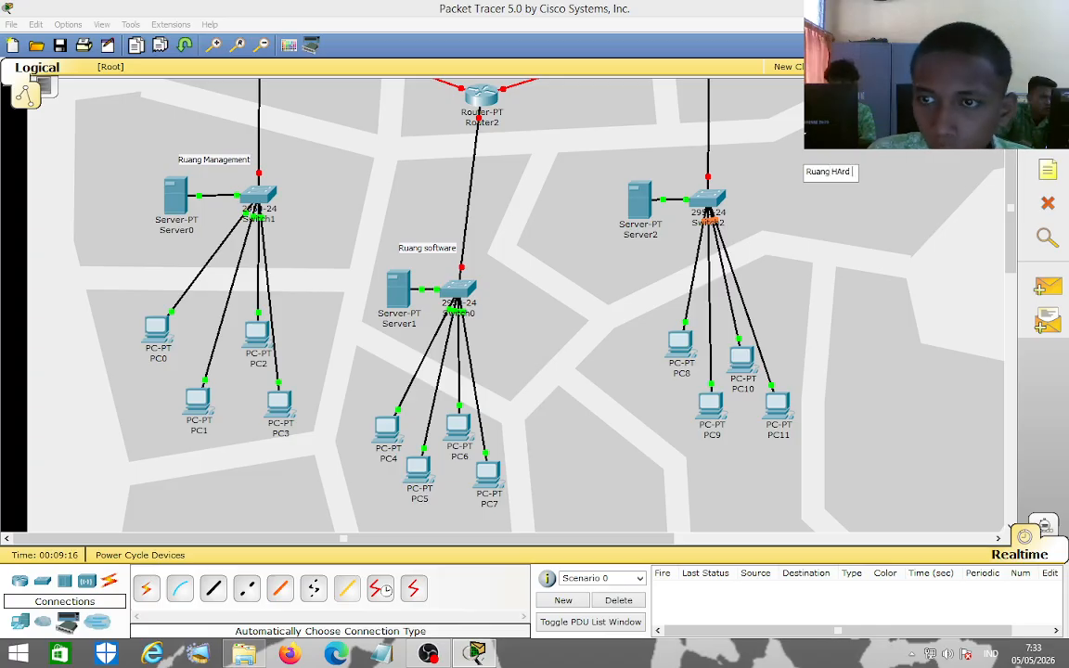
key(BackSpace)
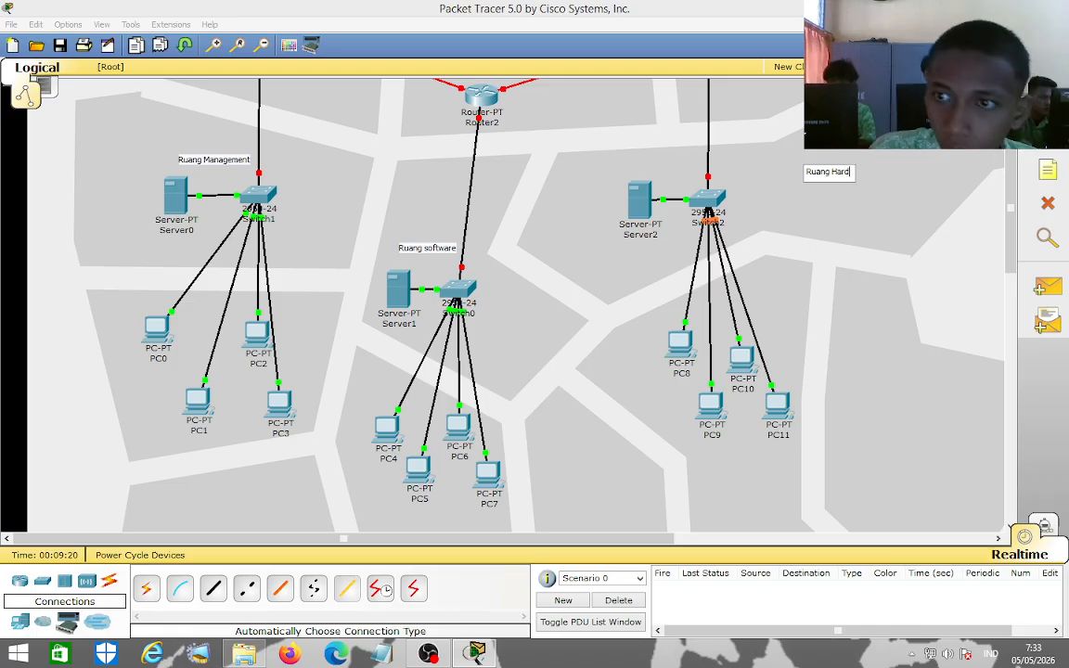
text(ardware &n)
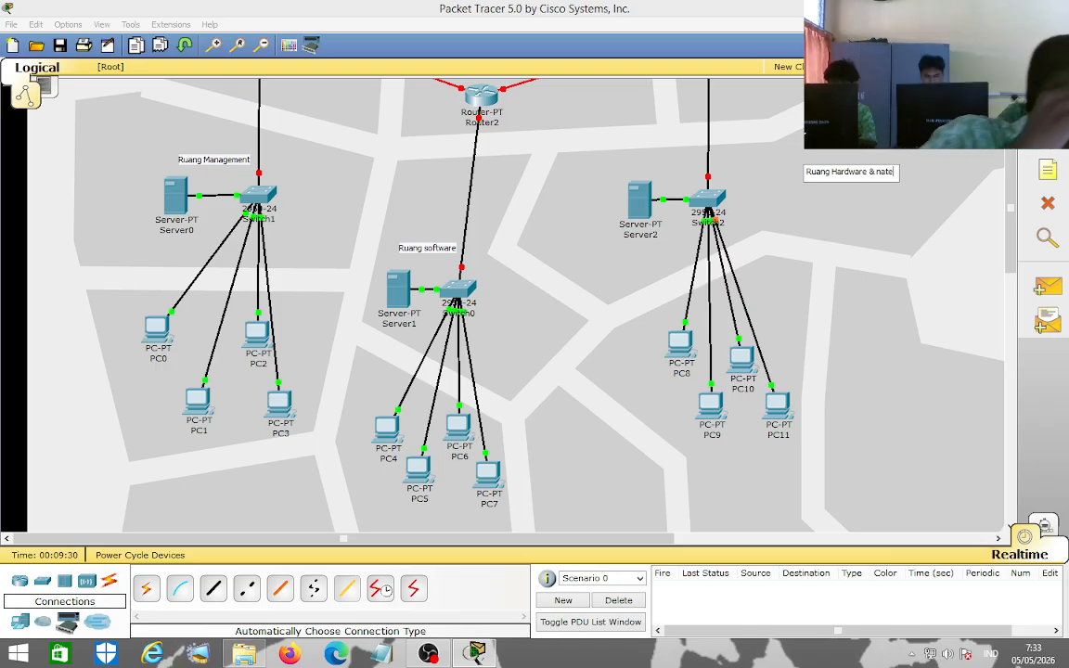
key(BackSpace)
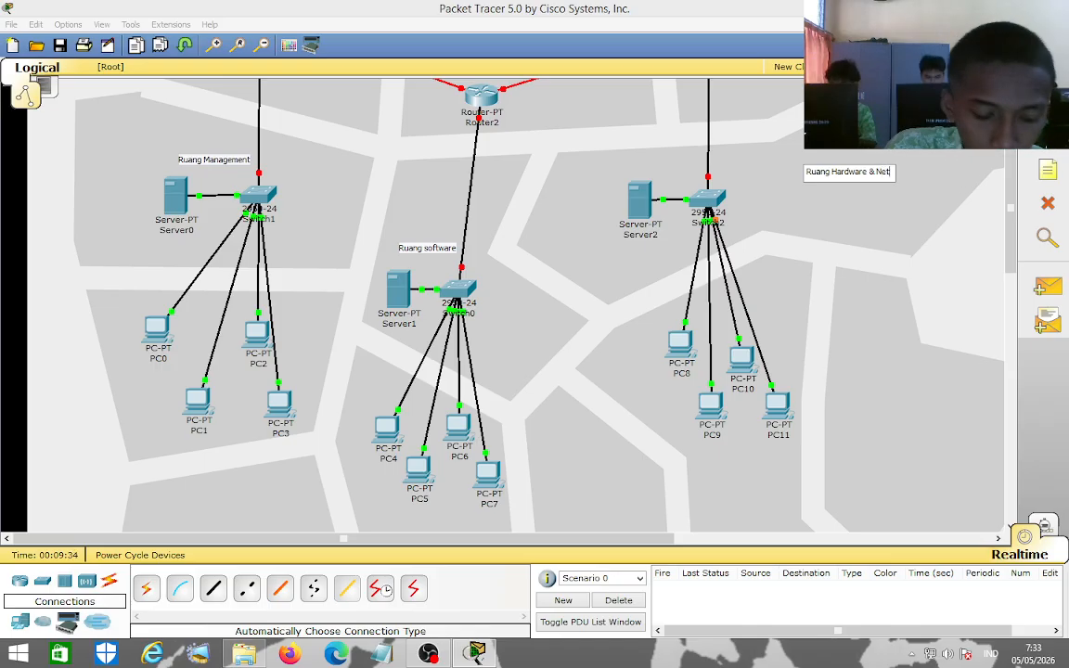
text(Networking)
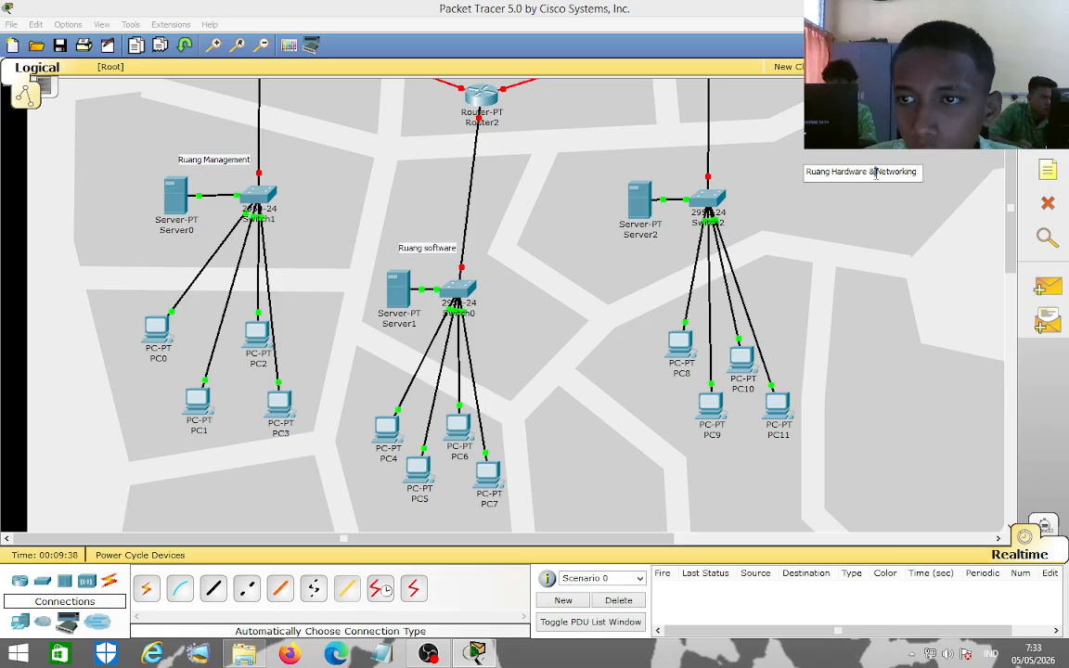
drag(885, 171, 671, 168)
click(799, 209)
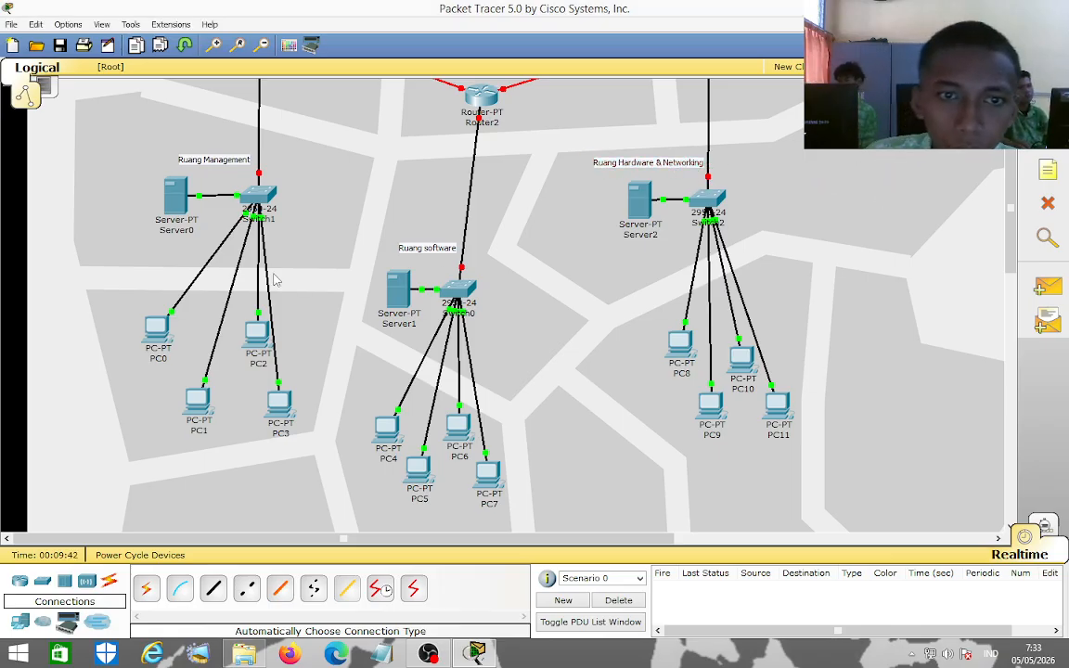
Capitalize the second word of the note above Server1 and Switch0 so it reads "Ruang Software".
double_click(428, 248)
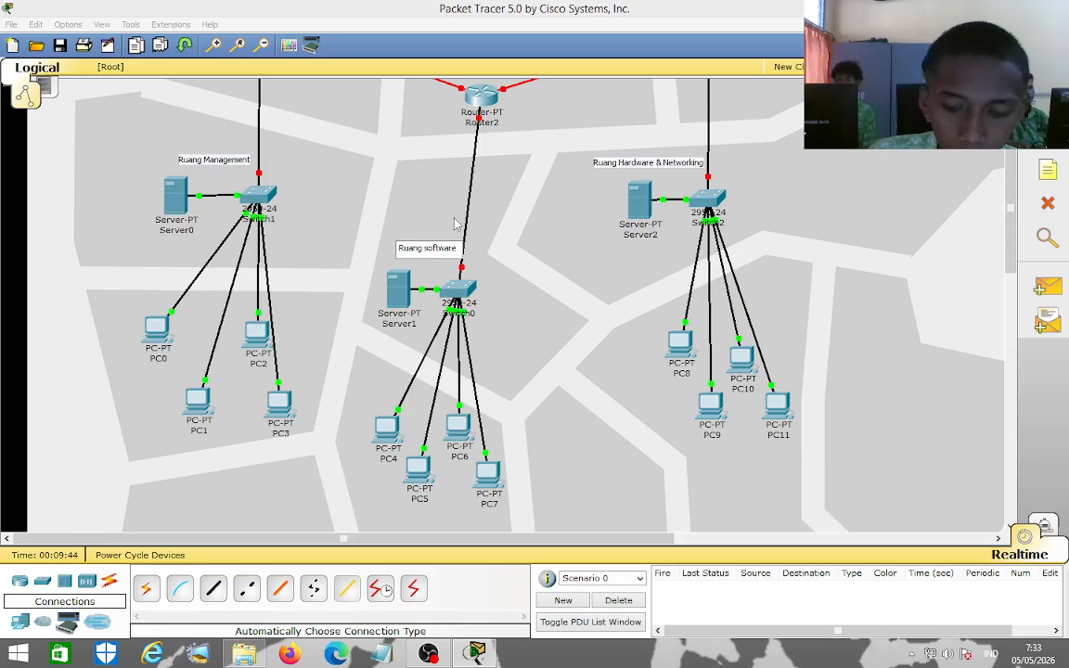
key(BackSpace)
text(S)
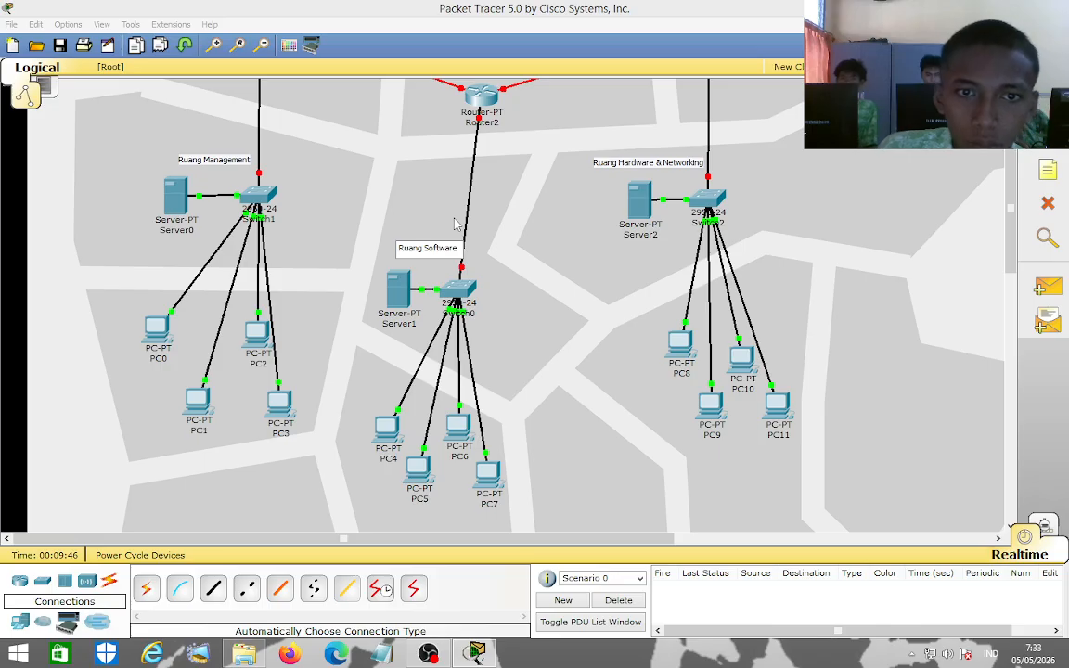
click(439, 221)
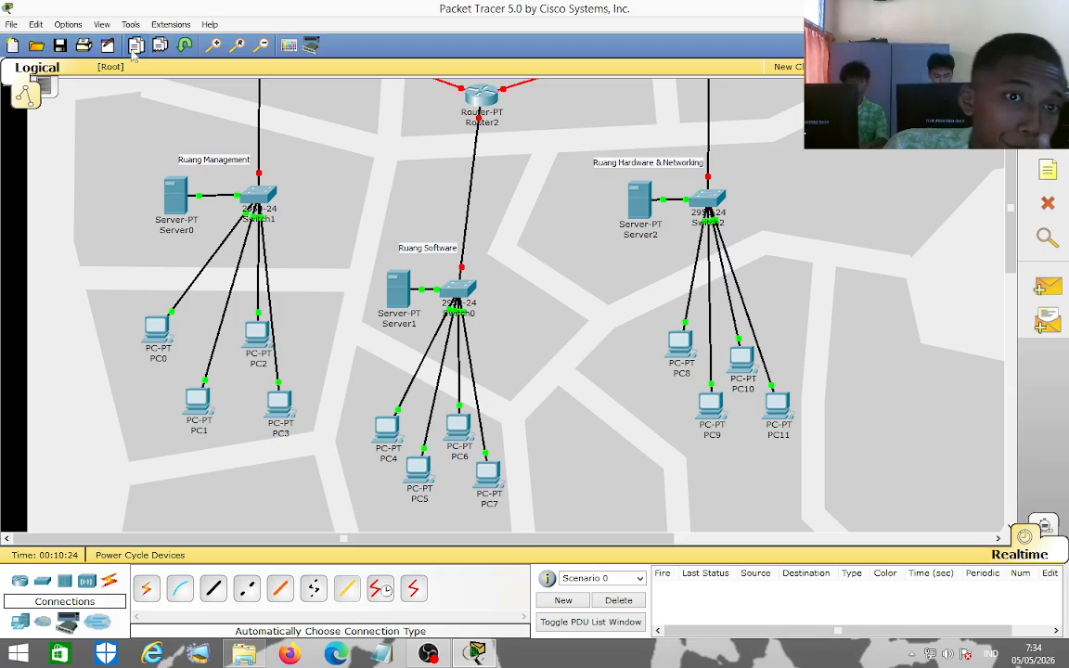
Turn on the FastEthernet0/0 and FastEthernet1/0 ports in Router1's interface configuration.
scroll(281, 197, up, 3)
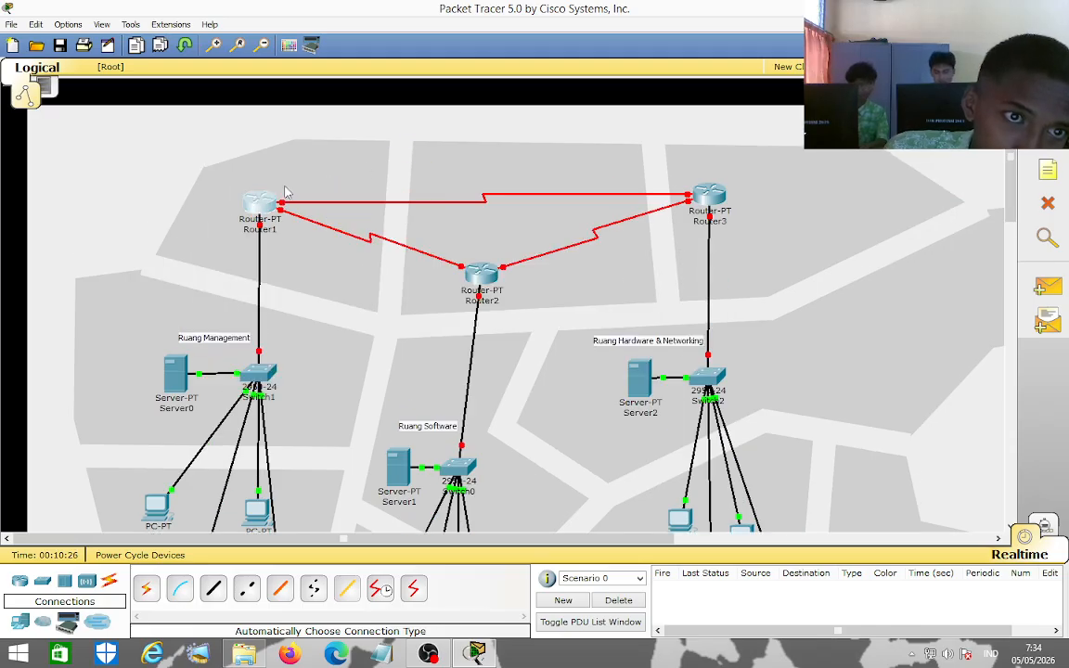
click(259, 199)
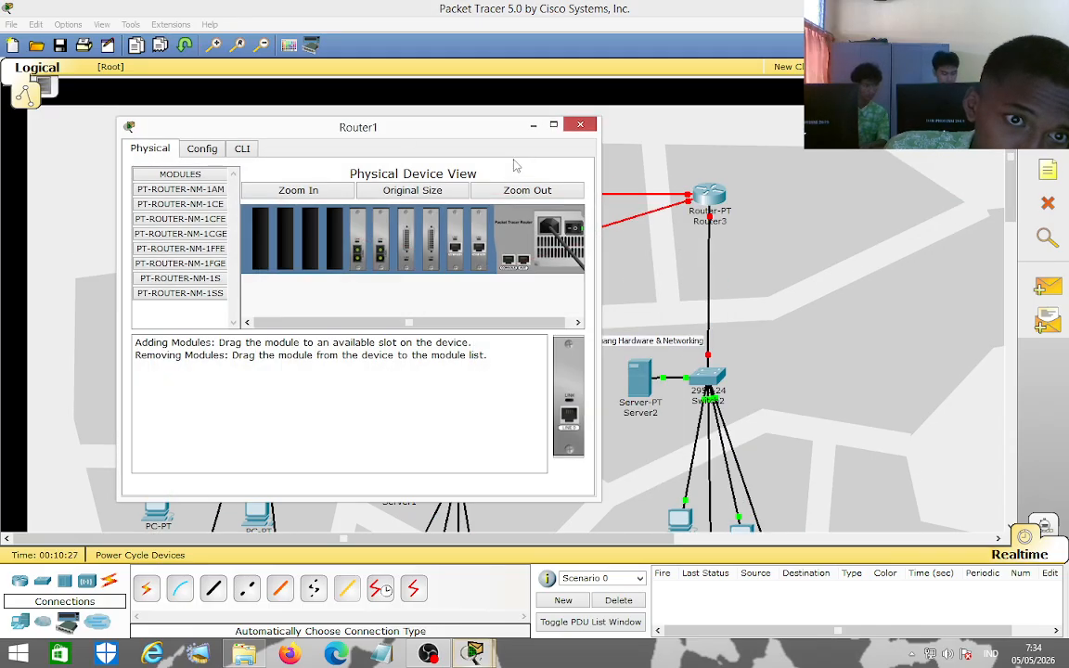
click(202, 149)
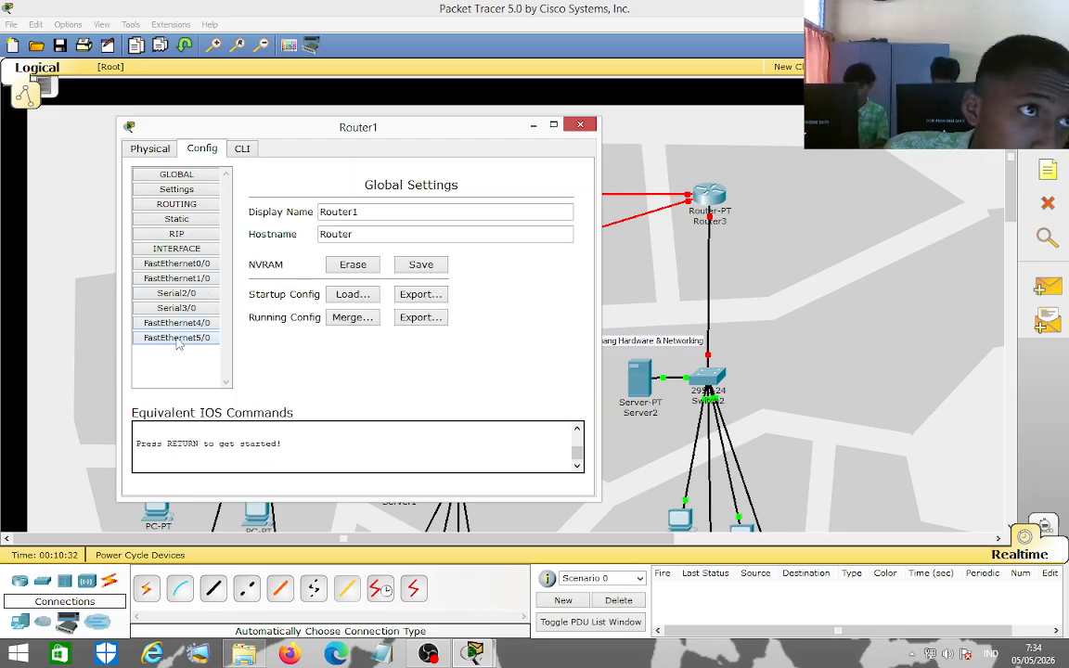
click(190, 261)
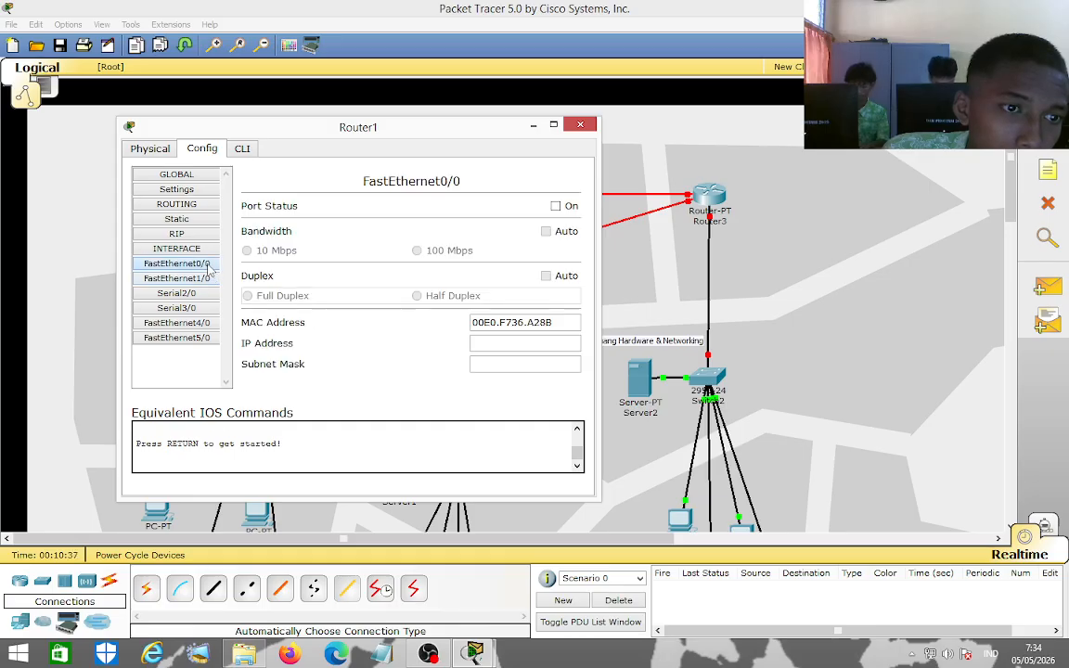
click(548, 212)
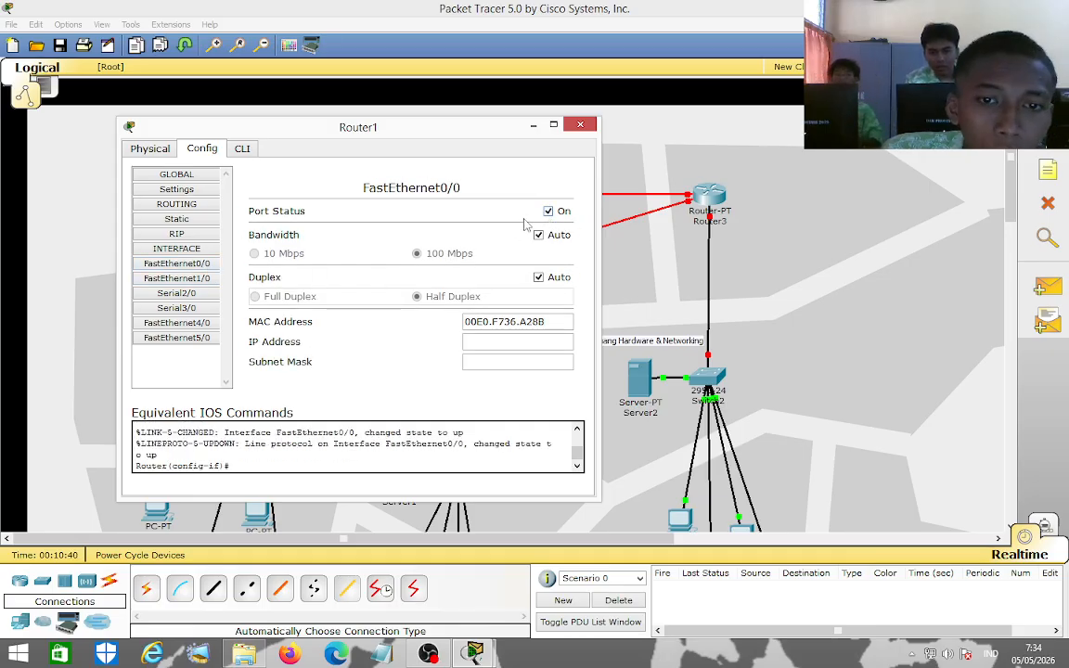
click(197, 278)
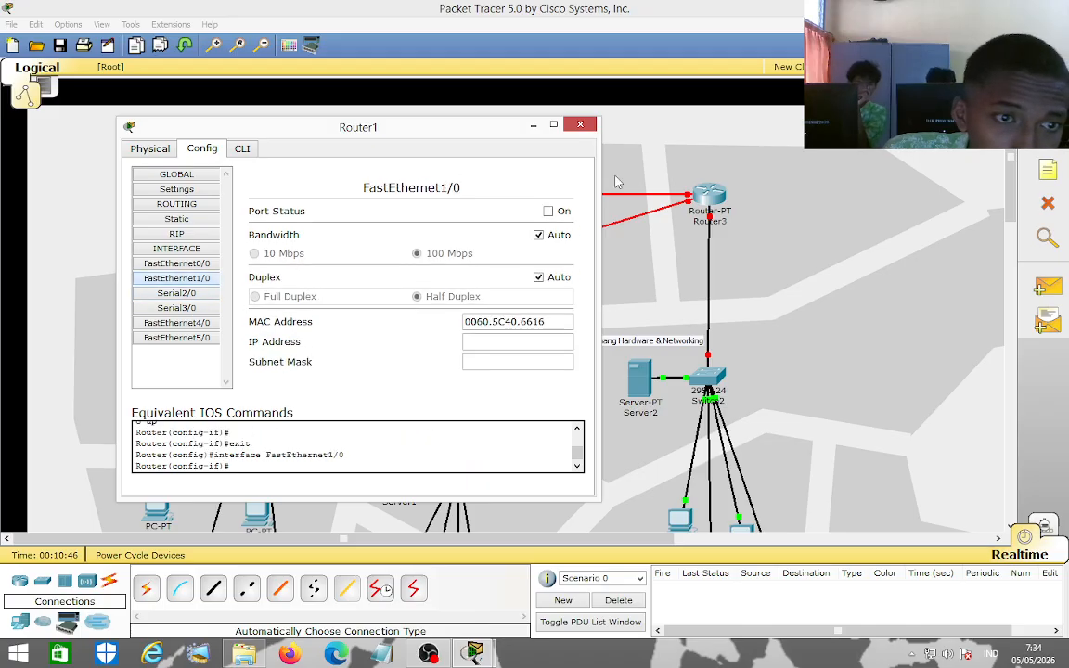
click(548, 210)
Enable Router1's two serial interfaces, Serial2/0 and Serial3/0.
click(184, 293)
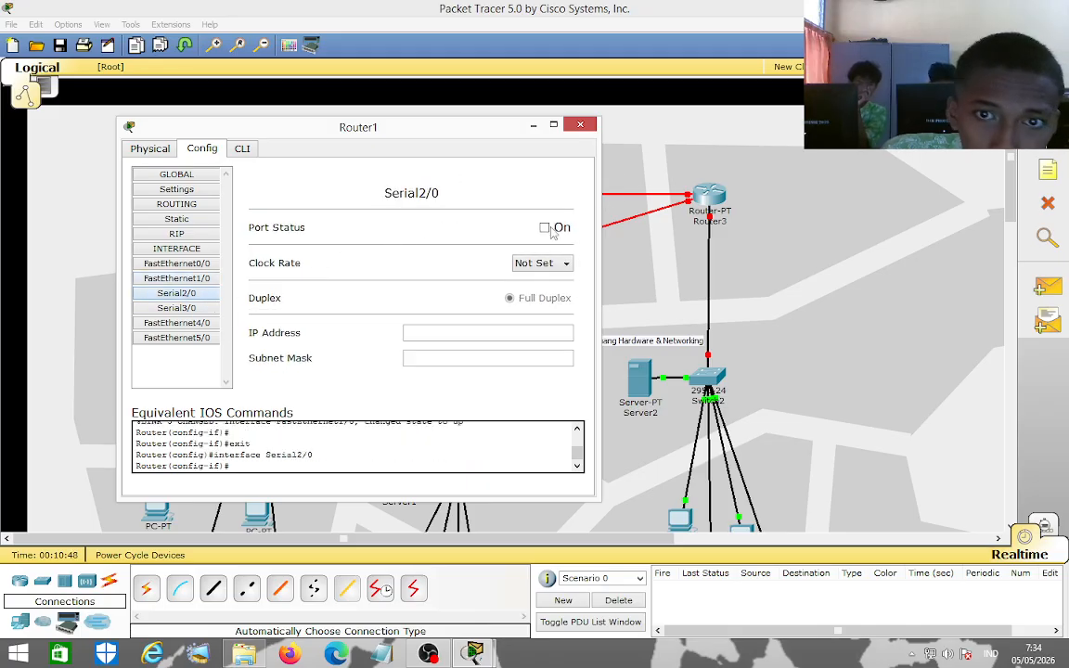
click(544, 227)
click(212, 308)
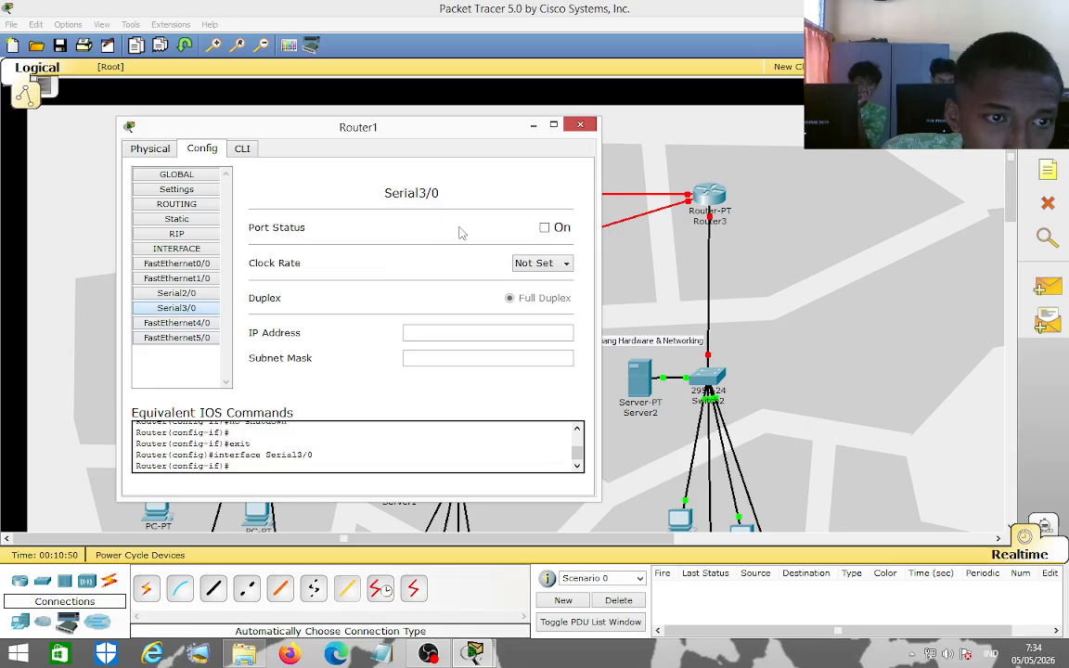
click(559, 229)
Turn on Router1's FastEthernet4/0 and FastEthernet5/0 ports and close its configuration.
click(176, 321)
click(548, 219)
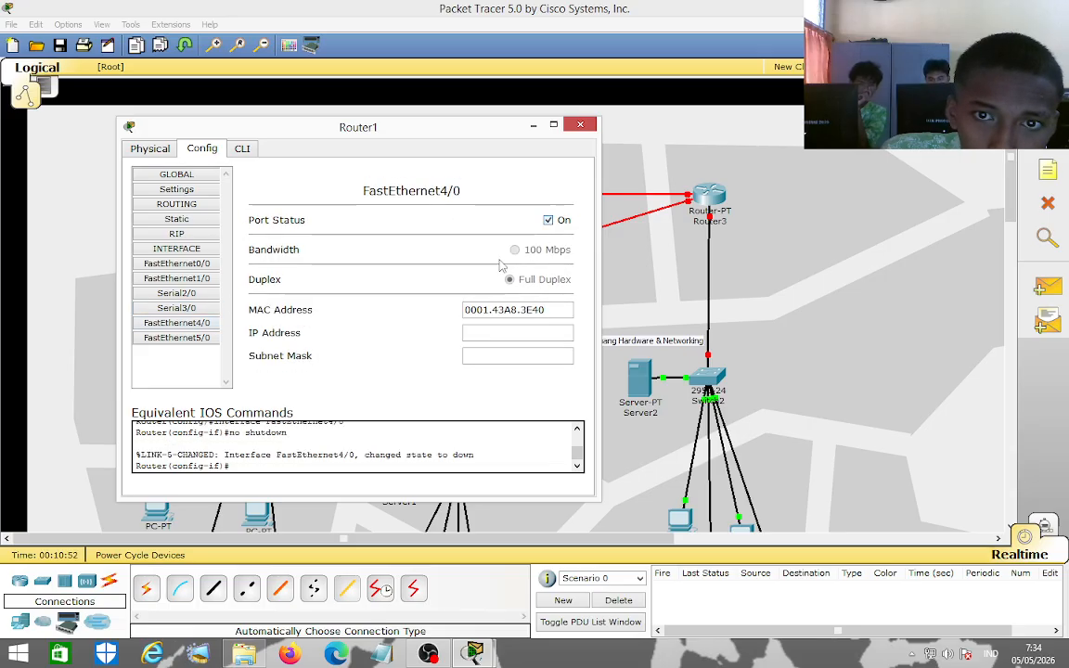
click(178, 337)
click(548, 220)
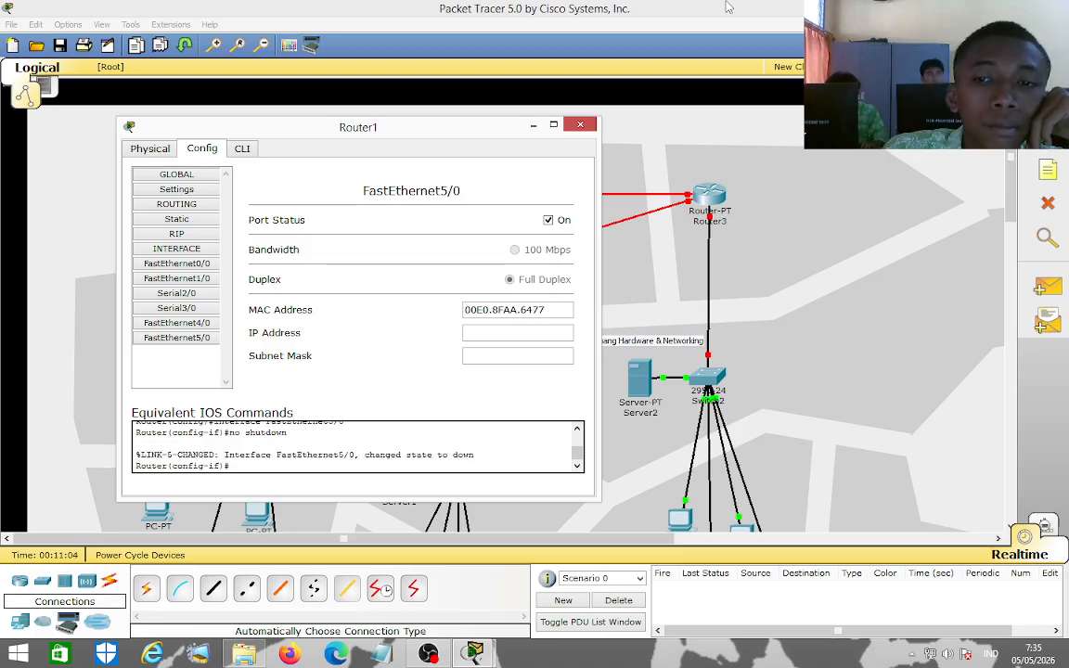
click(580, 123)
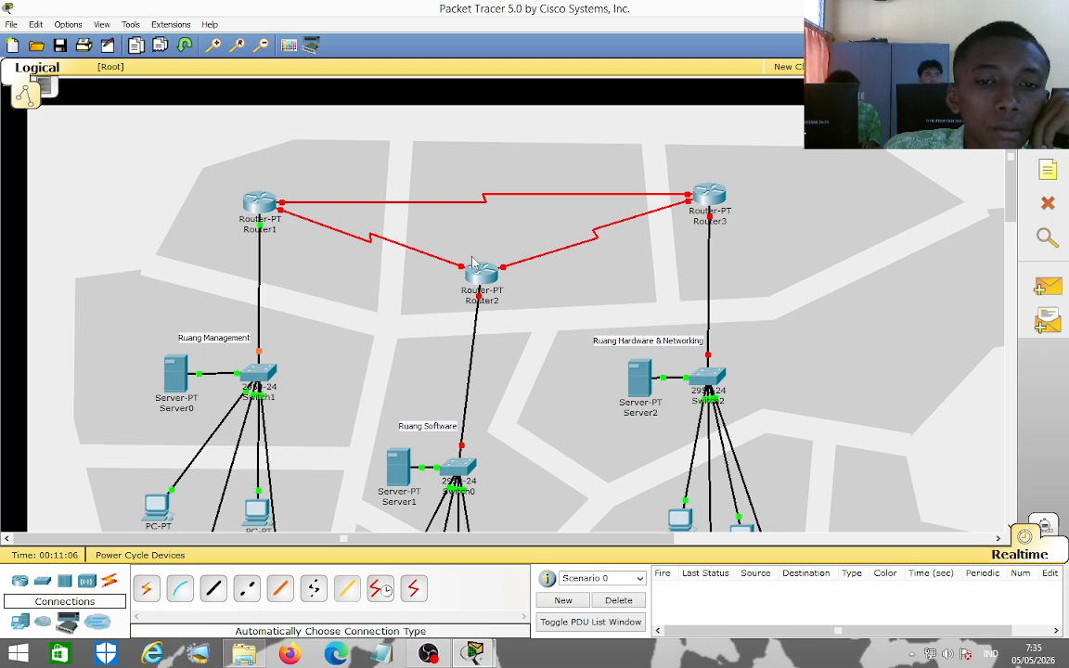
Turn on the FastEthernet0/0 and FastEthernet1/0 ports in Router2's interface configuration.
click(475, 271)
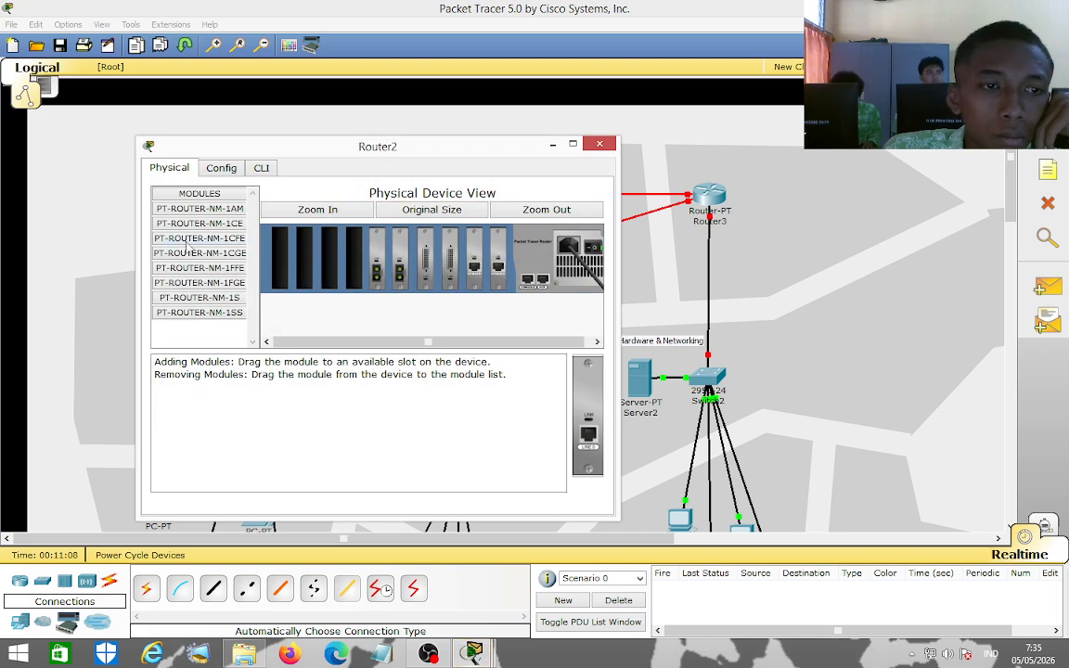
click(220, 168)
click(190, 282)
click(567, 230)
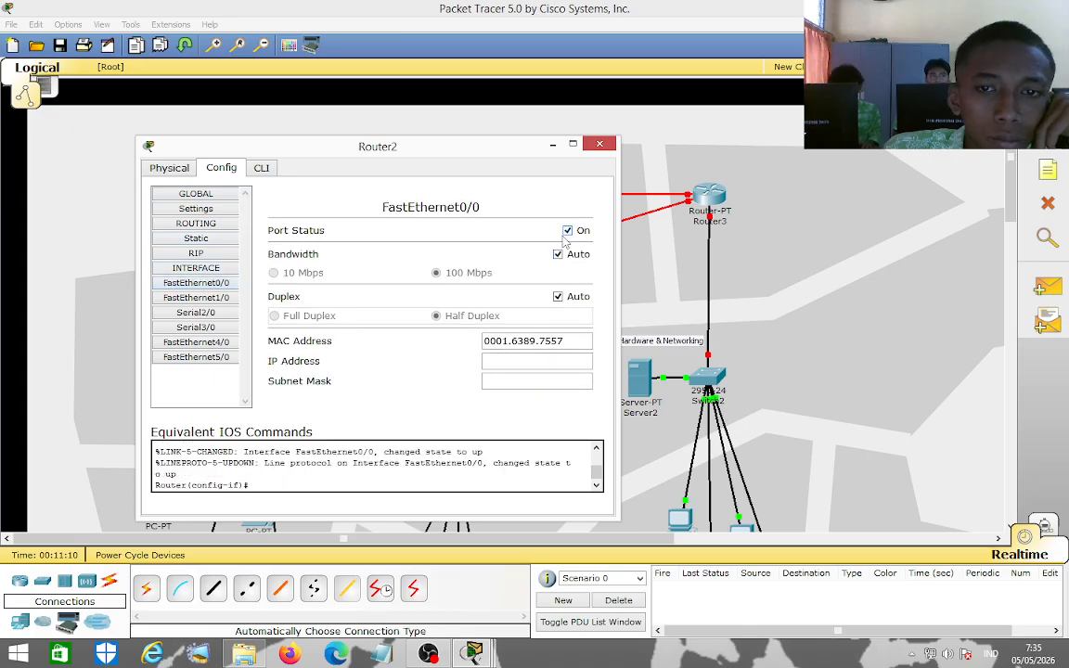
click(190, 297)
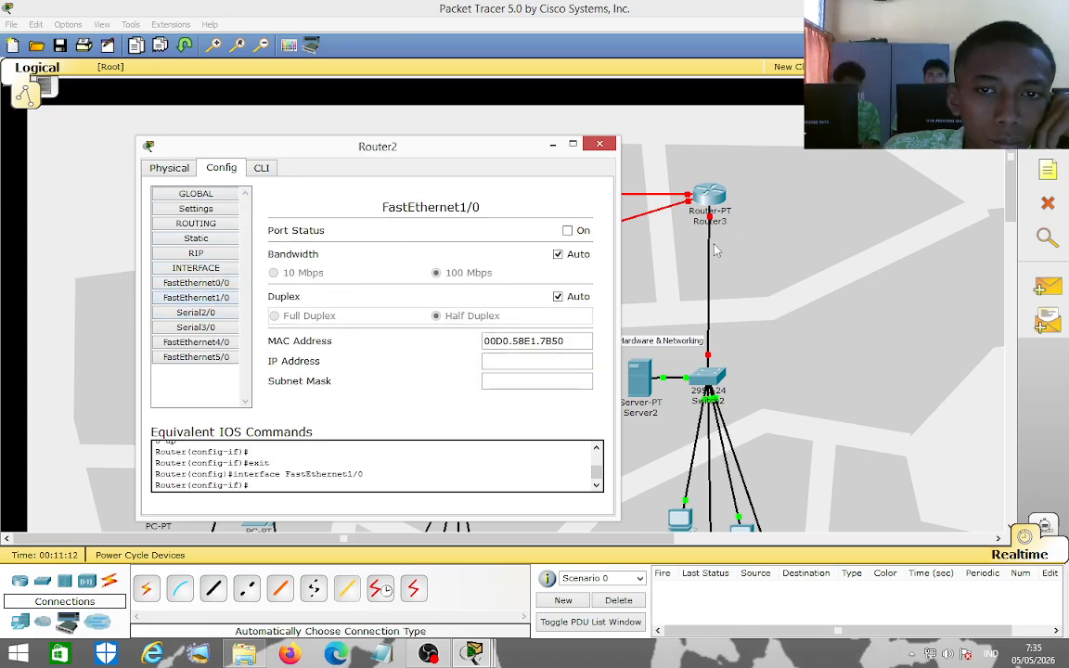
click(567, 230)
Enable Router2's two serial interfaces, Serial2/0 and Serial3/0.
click(195, 311)
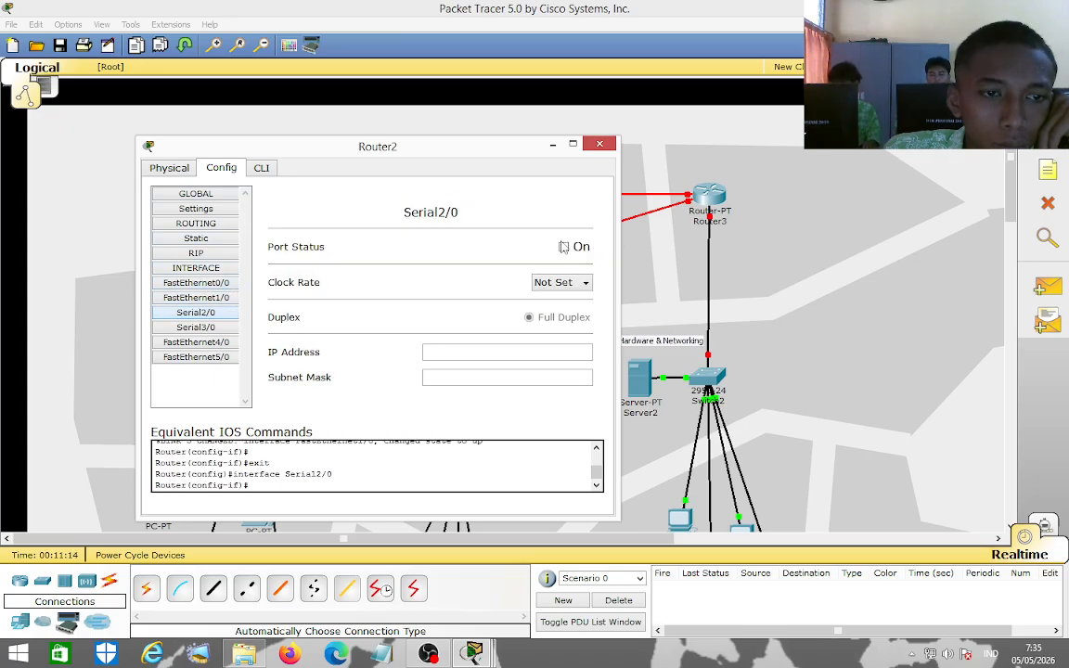
click(563, 246)
click(204, 327)
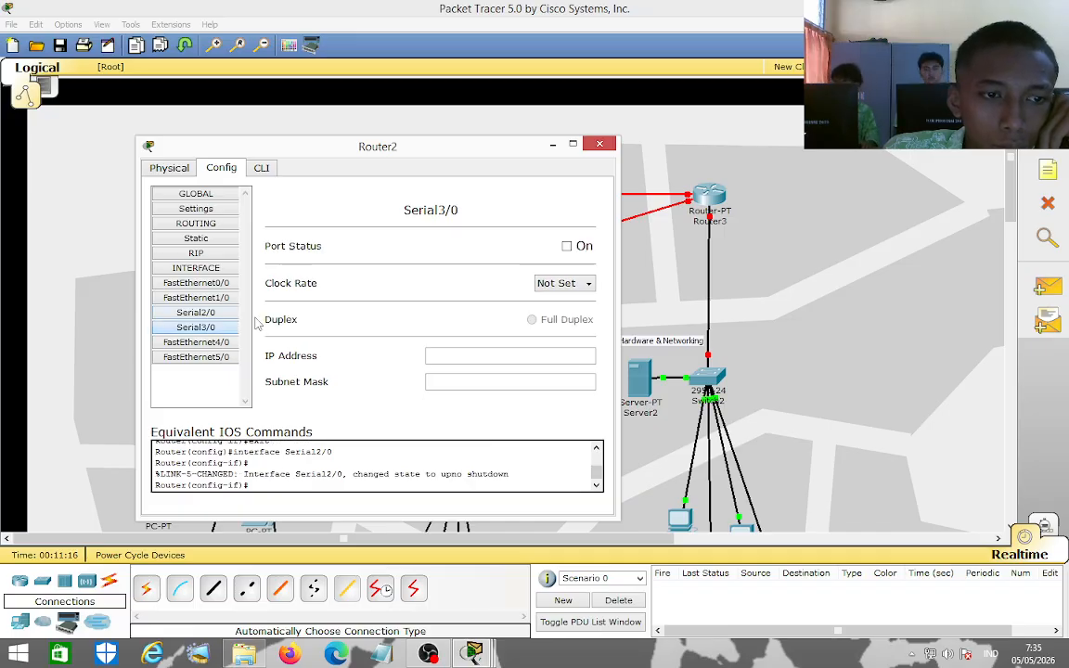
click(563, 246)
Turn on Router2's FastEthernet4/0 and FastEthernet5/0 ports and close its configuration.
click(211, 342)
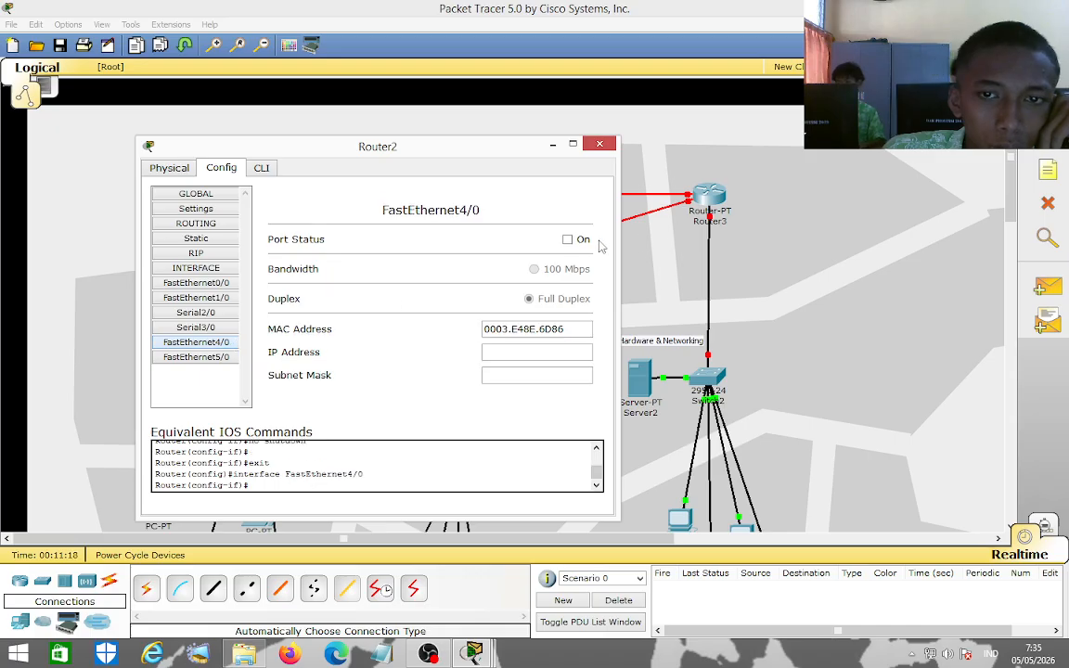
click(567, 239)
click(223, 357)
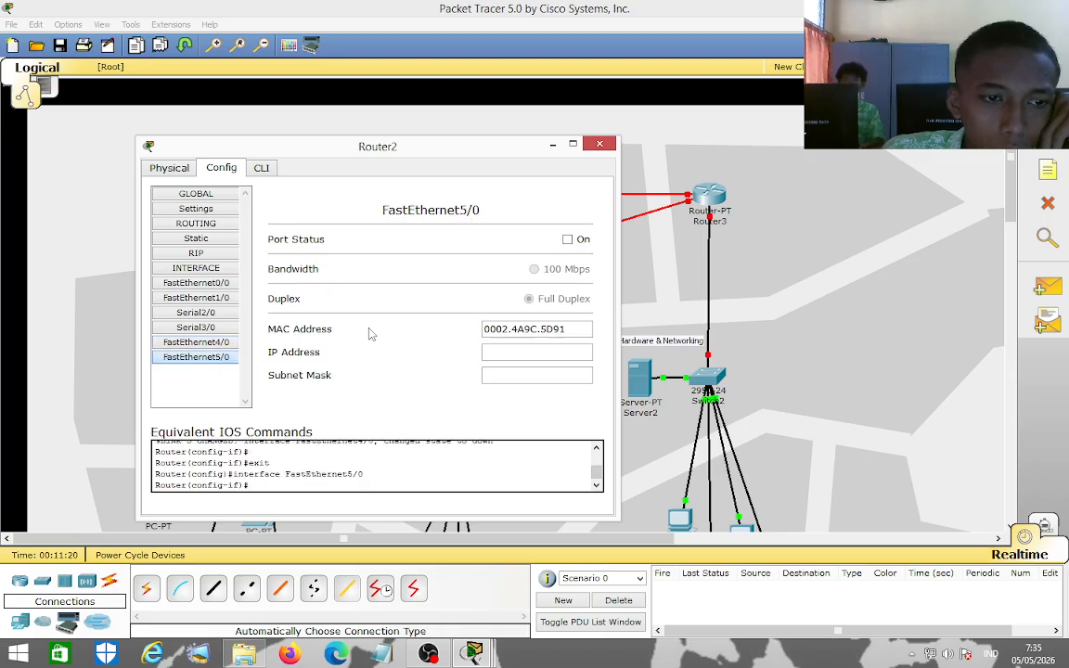
click(567, 239)
click(599, 144)
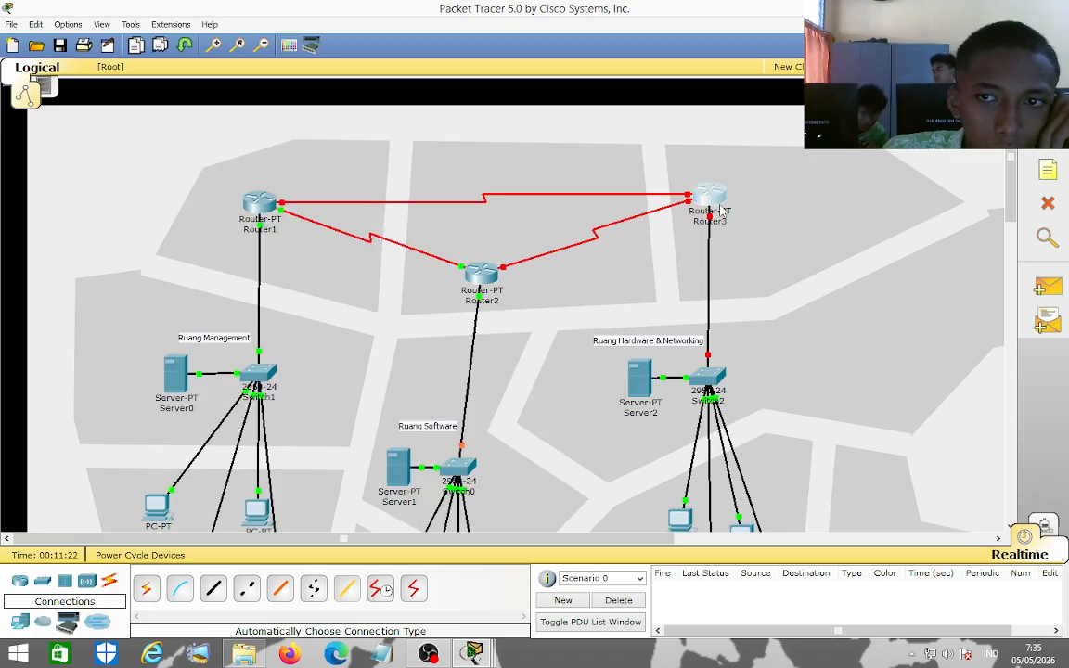
Turn on the FastEthernet0/0 and FastEthernet1/0 ports in Router3's interface configuration.
click(709, 197)
click(240, 191)
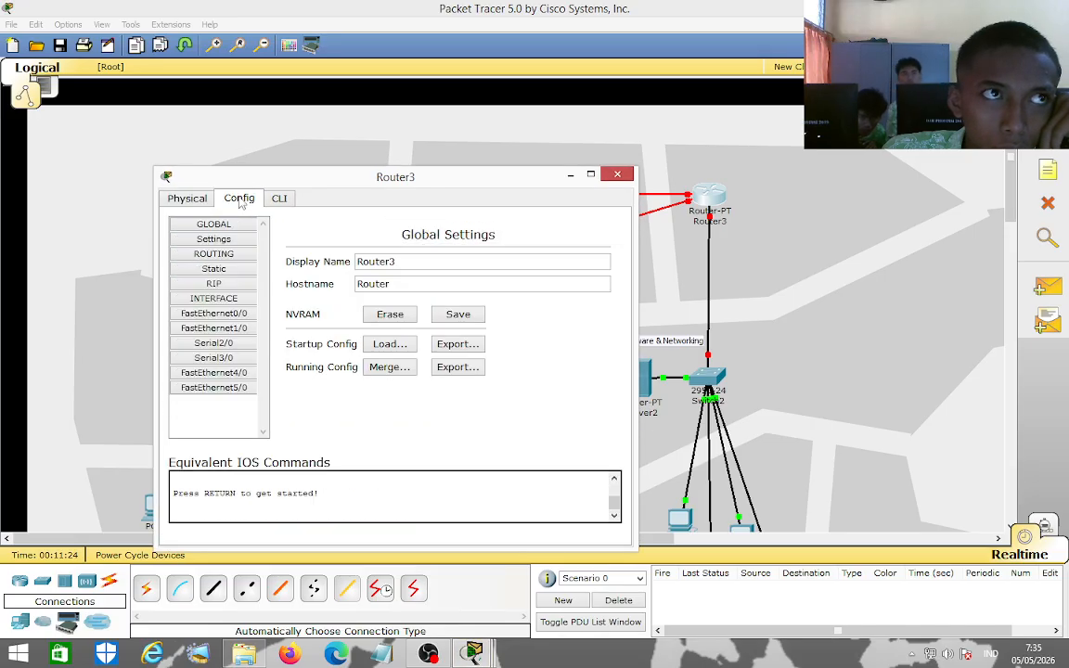
click(213, 312)
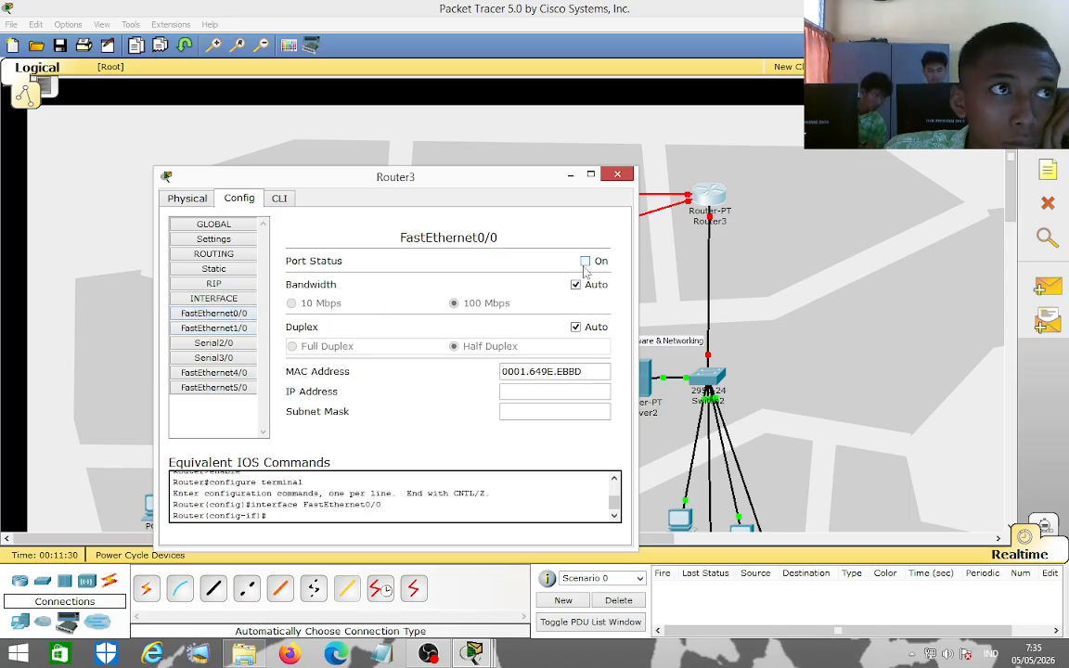
click(584, 263)
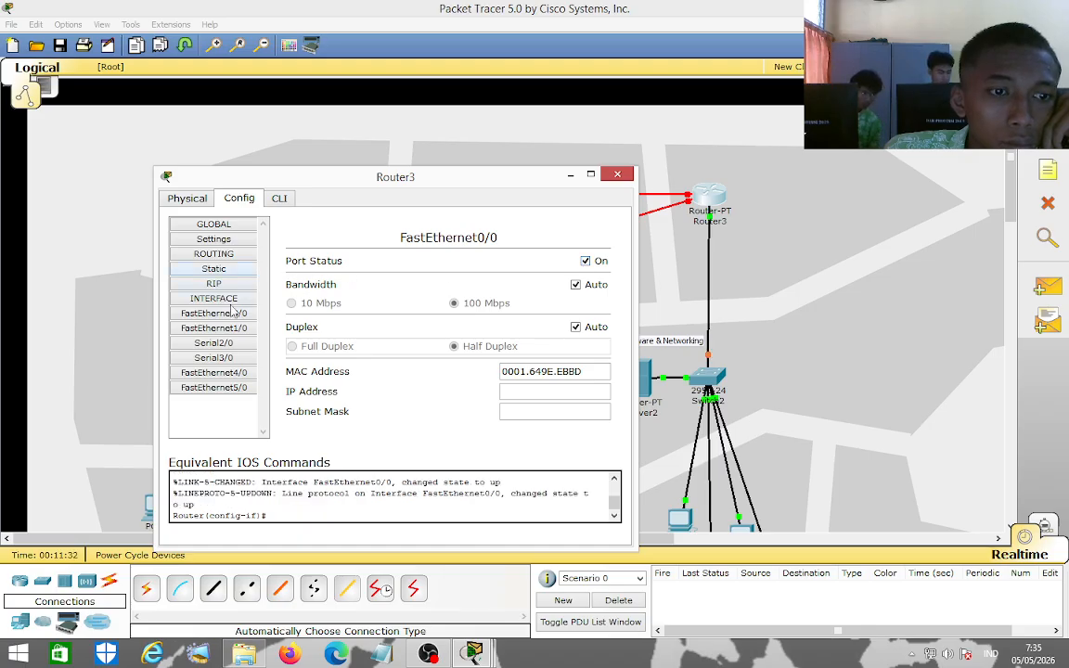
click(237, 332)
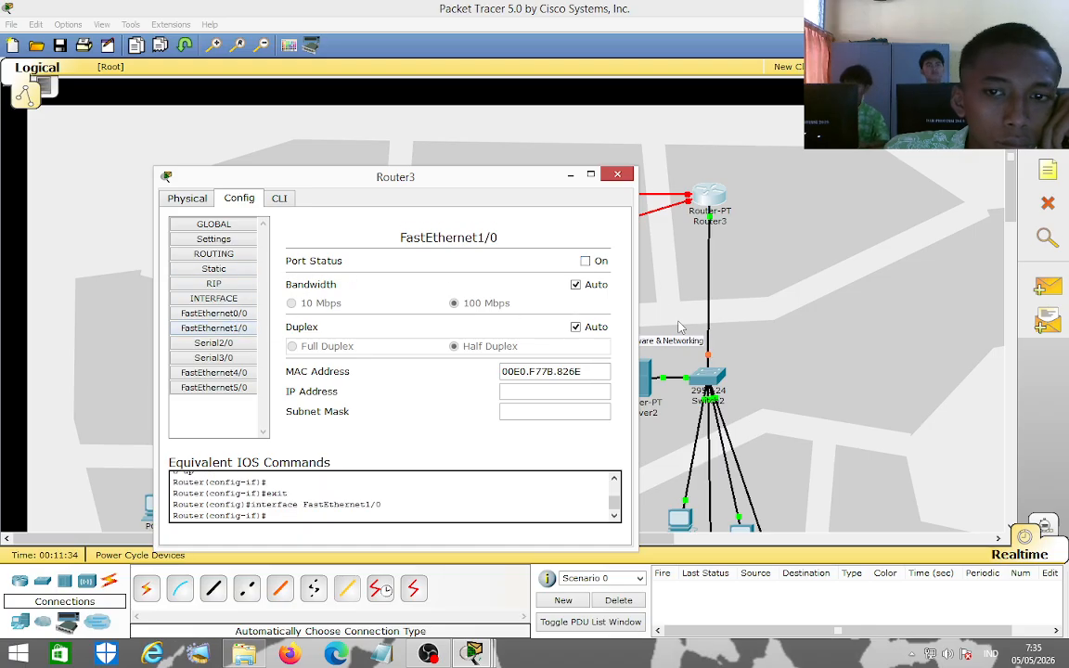
click(585, 261)
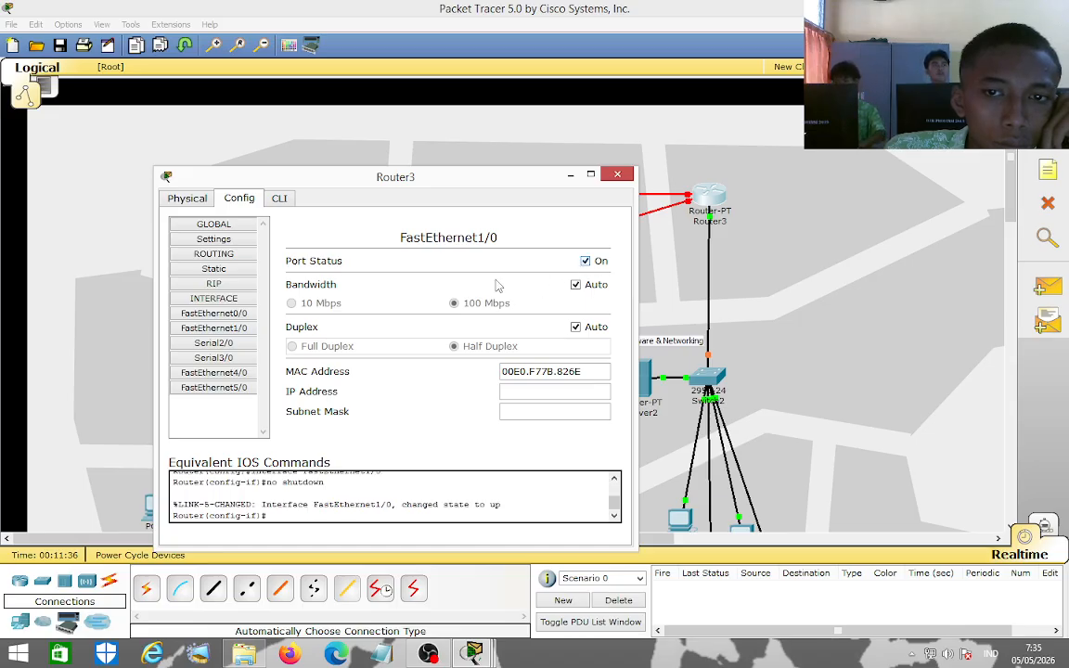
Enable Router3's two serial interfaces, Serial2/0 and Serial3/0.
click(239, 345)
click(583, 276)
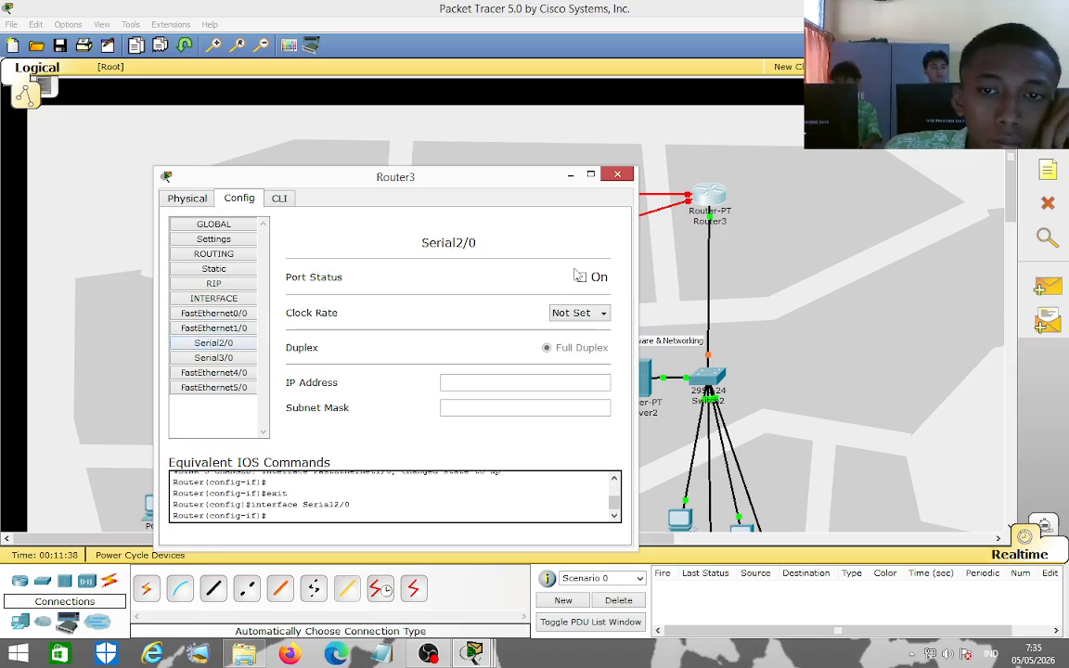
click(212, 357)
click(581, 276)
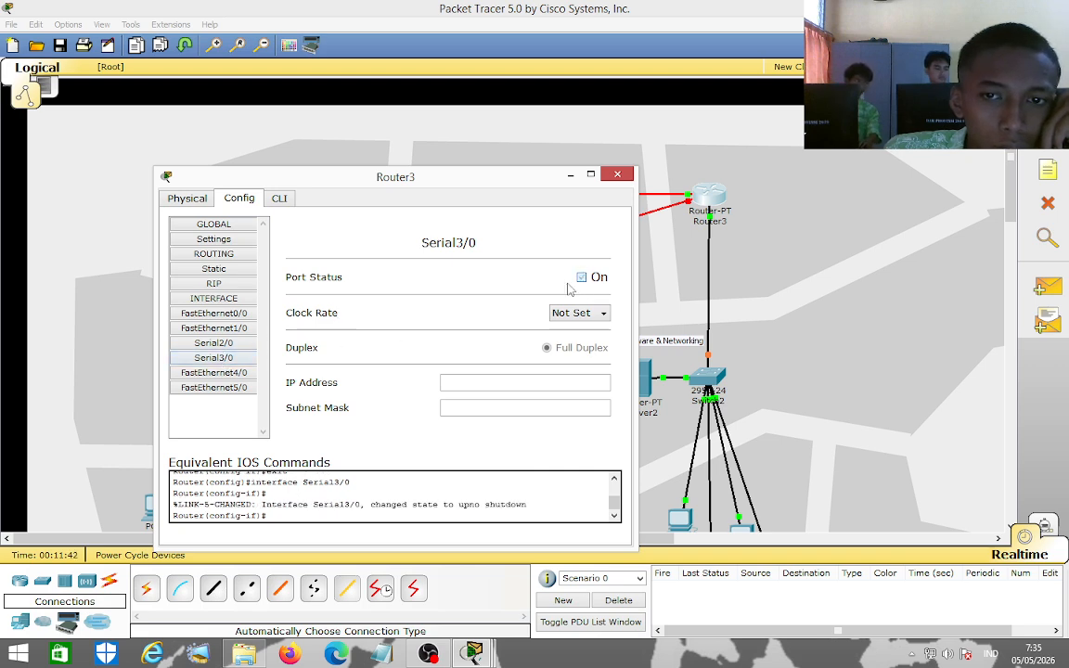
Turn on Router3's FastEthernet4/0 and FastEthernet5/0 ports and close its configuration.
click(213, 372)
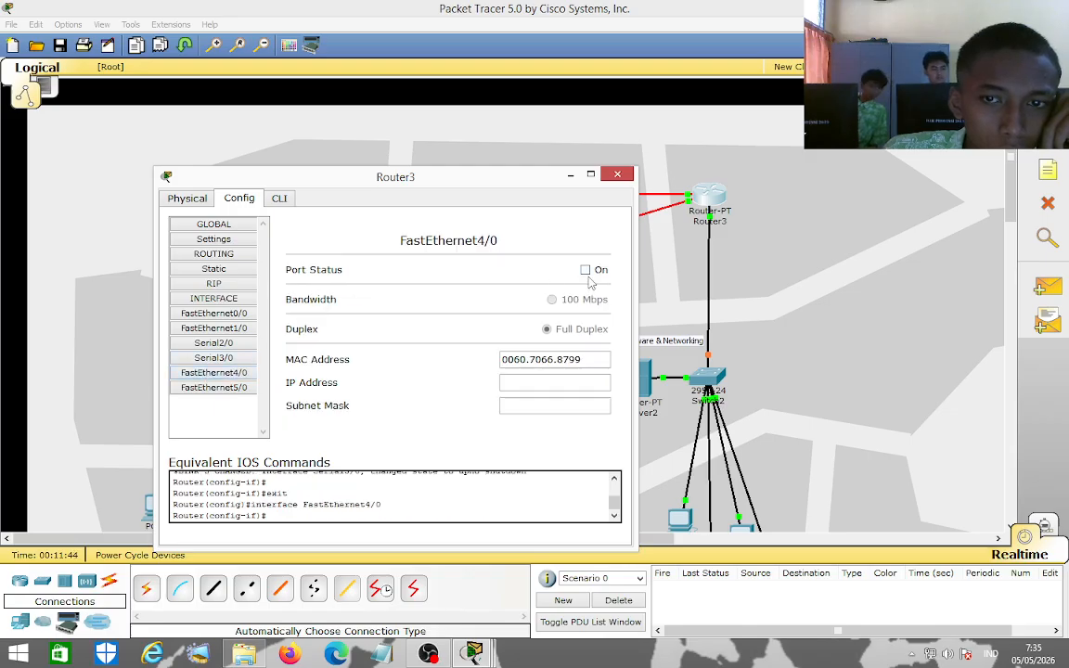
click(586, 273)
click(238, 390)
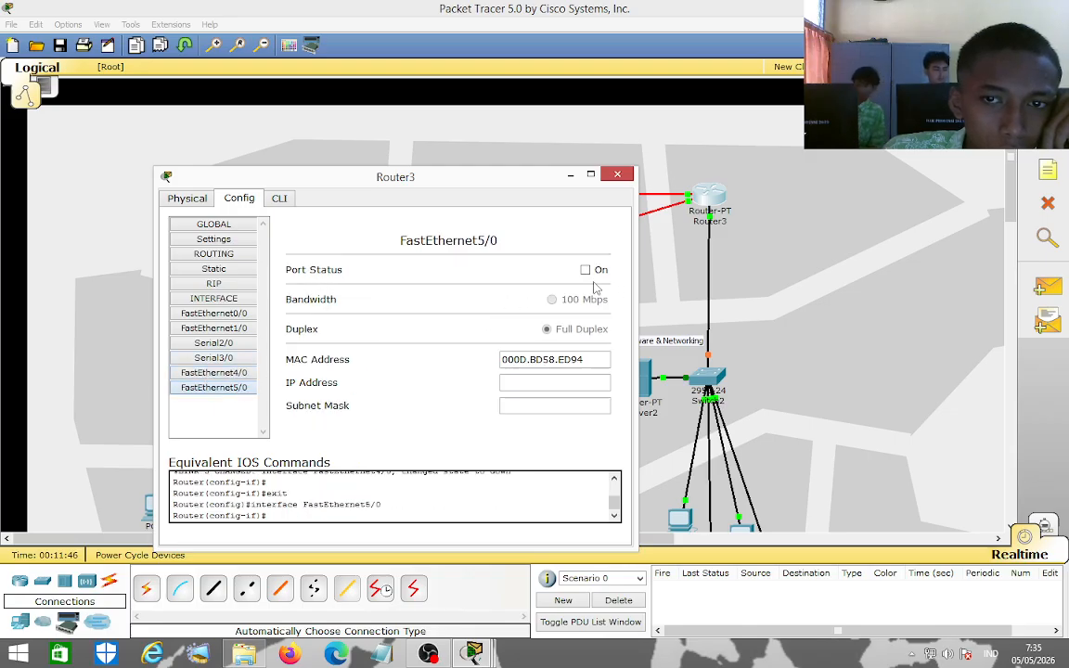
click(592, 272)
click(617, 174)
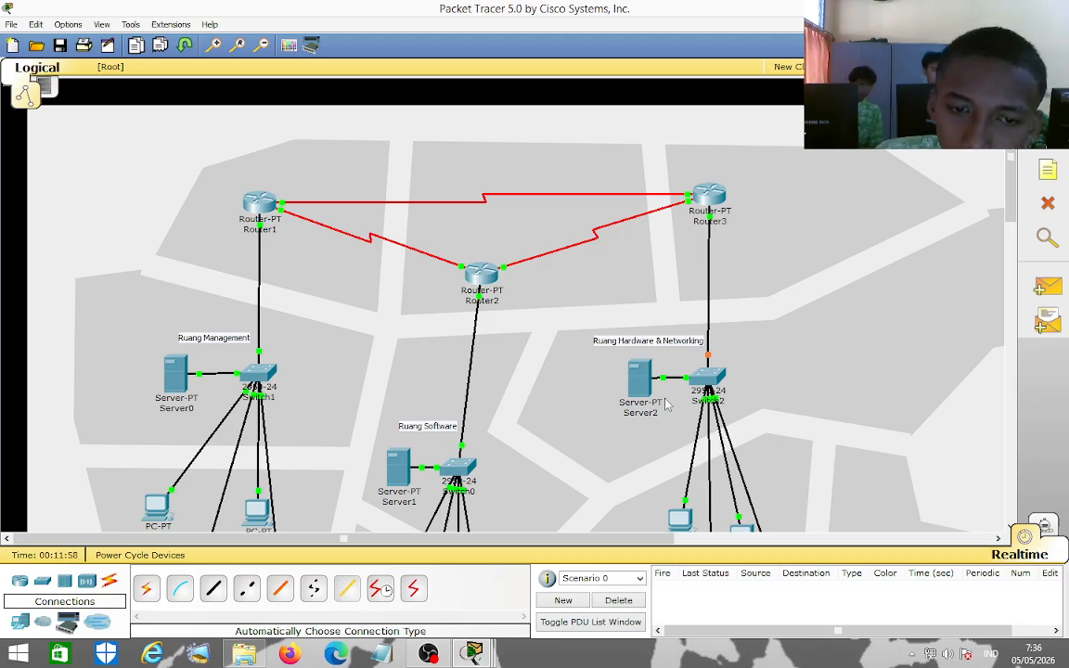
Move Switch2 and Server2 slightly upward, closer to Router3, keeping them side by side.
drag(722, 381, 722, 358)
mouse_move(648, 385)
mouse_down()
mouse_move(653, 349)
mouse_move(651, 365)
mouse_up()
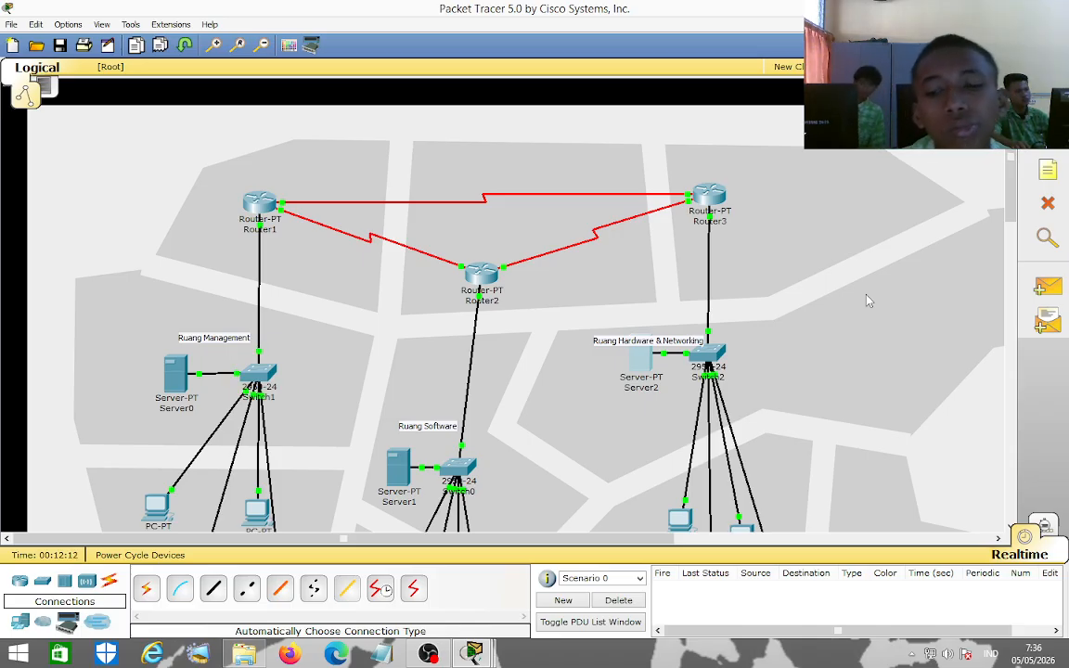
scroll(867, 300, down, 3)
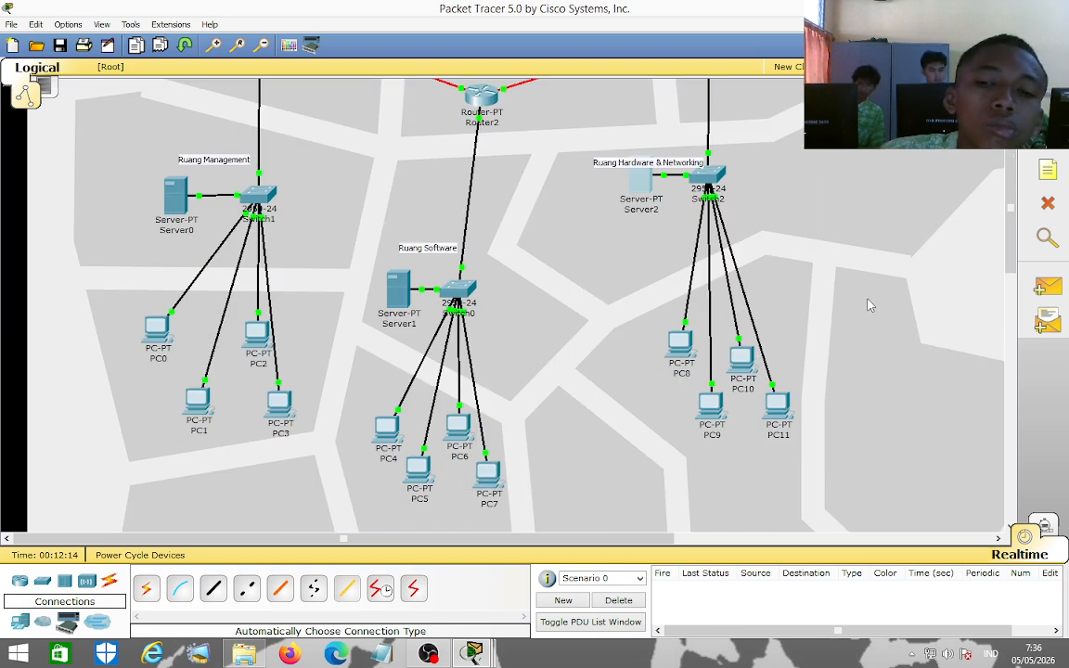
Open Router1's configuration and give its FastEthernet5/0 interface the IP address 10.10.10.1 with subnet mask 255.0.0.0.
scroll(867, 303, up, 3)
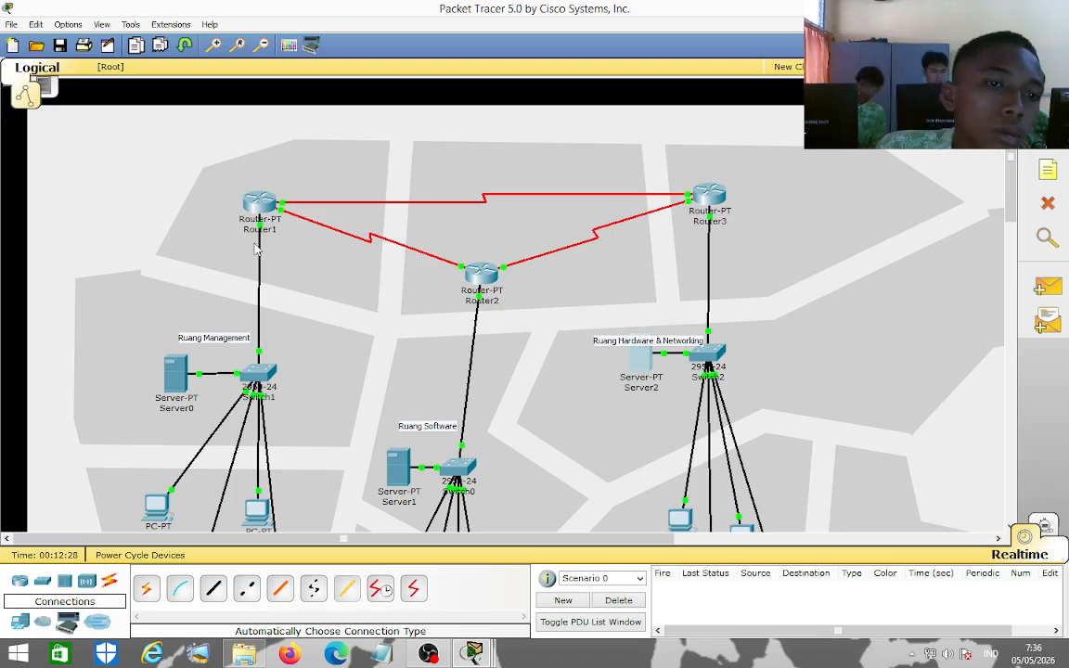
click(264, 202)
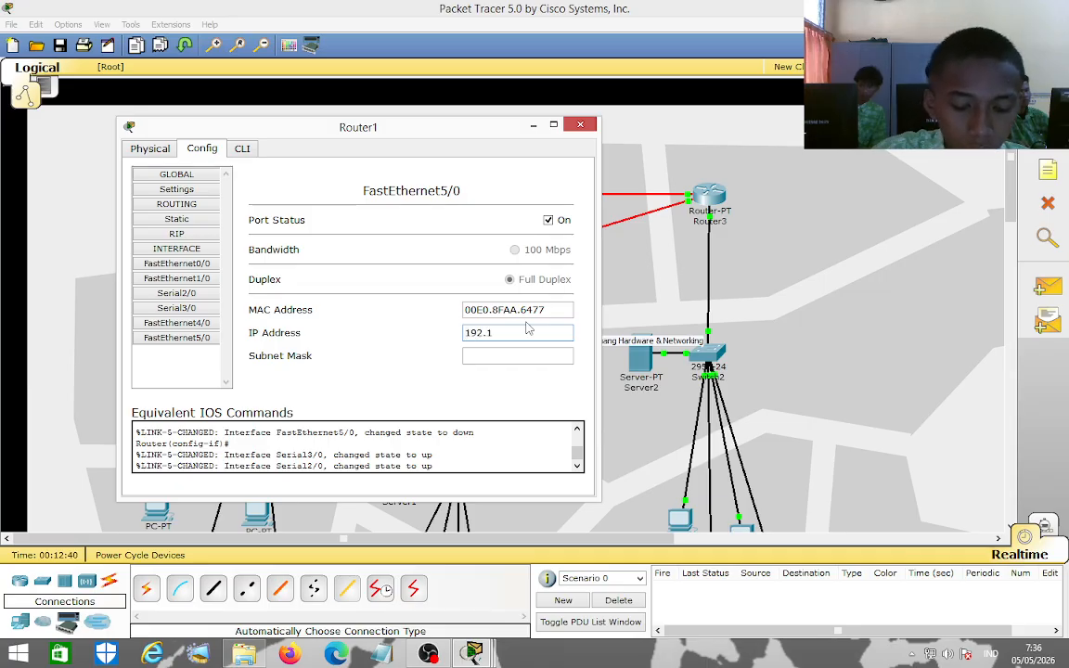
text(68)
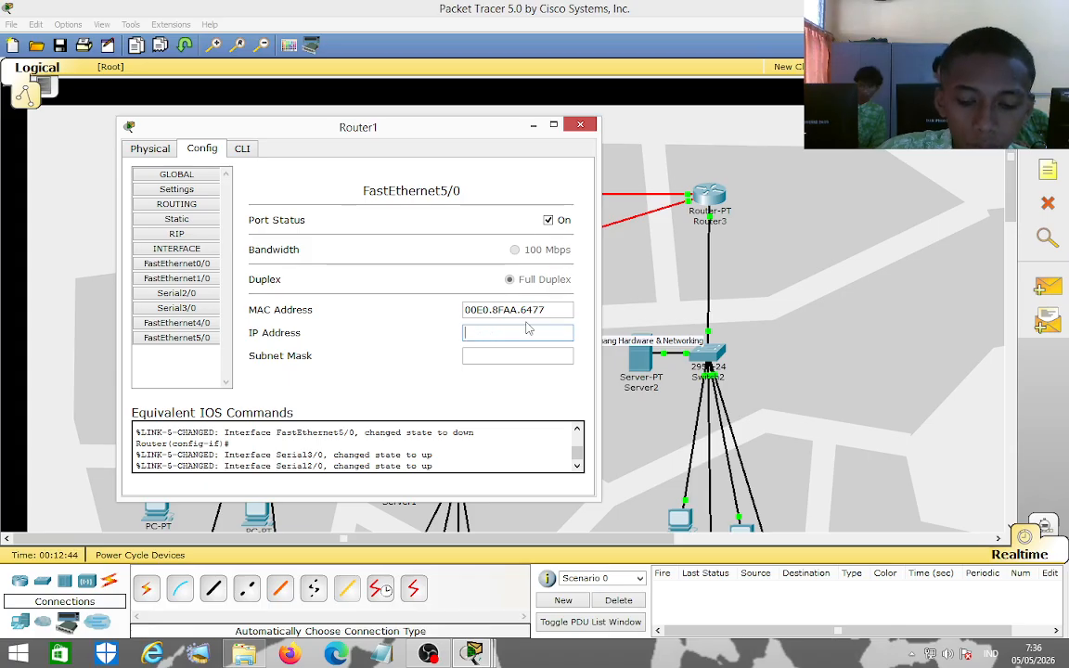
text(10.10)
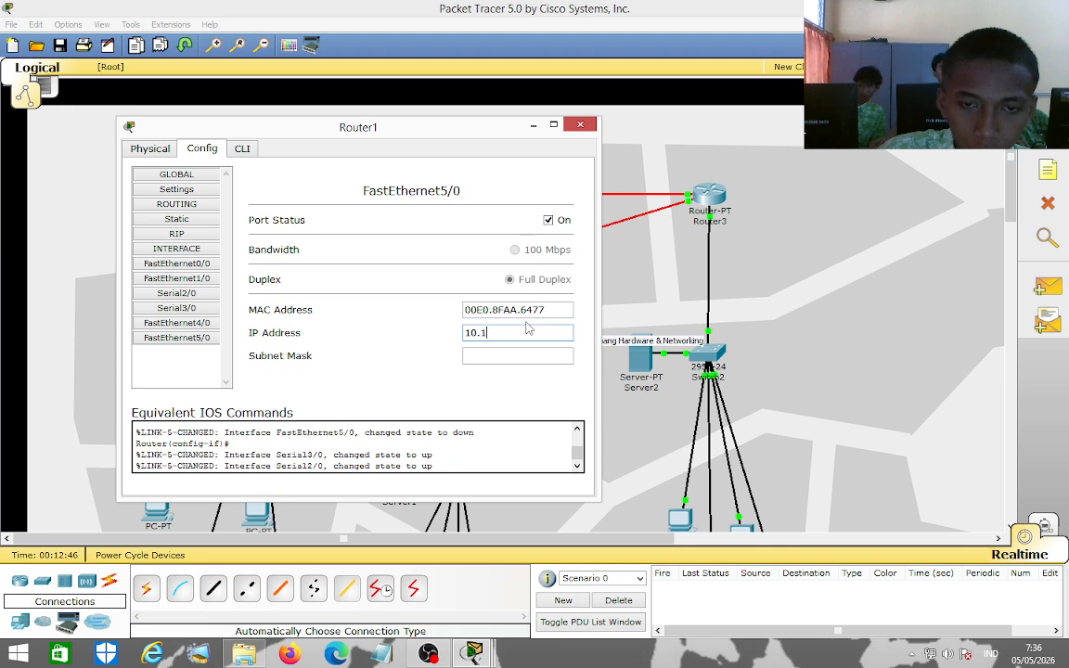
key(BackSpace)
key(BackSpace)
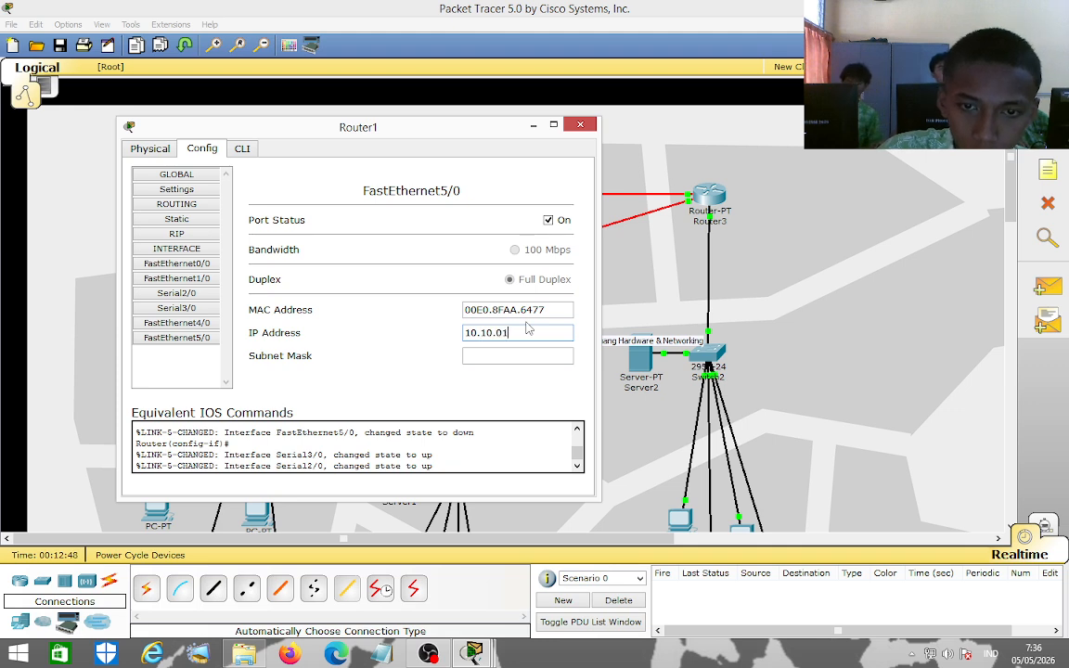
text(10.10.)
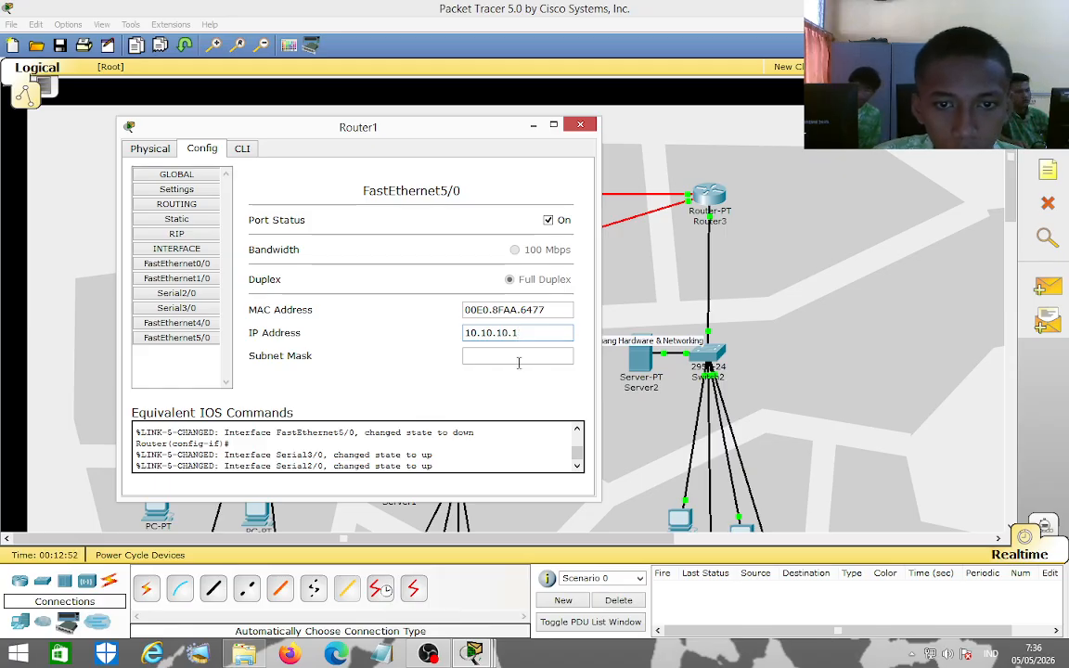
click(520, 356)
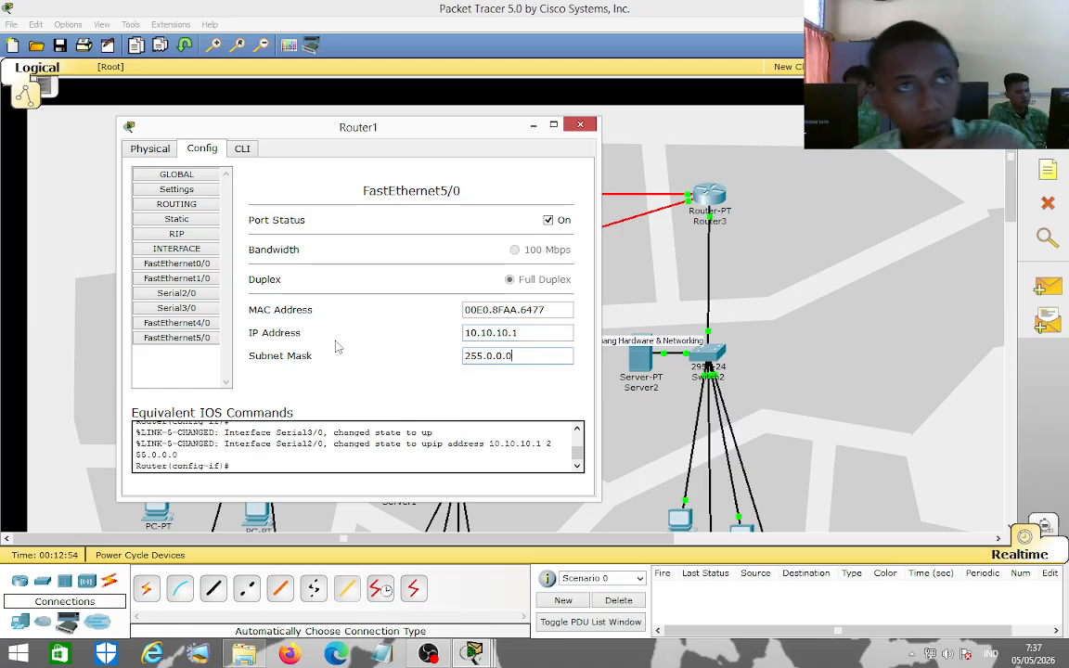
Assign 20.20.20.1 to Router1's FastEthernet1/0 and 30.30.30.1 to its Serial2/0, both with subnet mask 255.0.0.0.
click(154, 277)
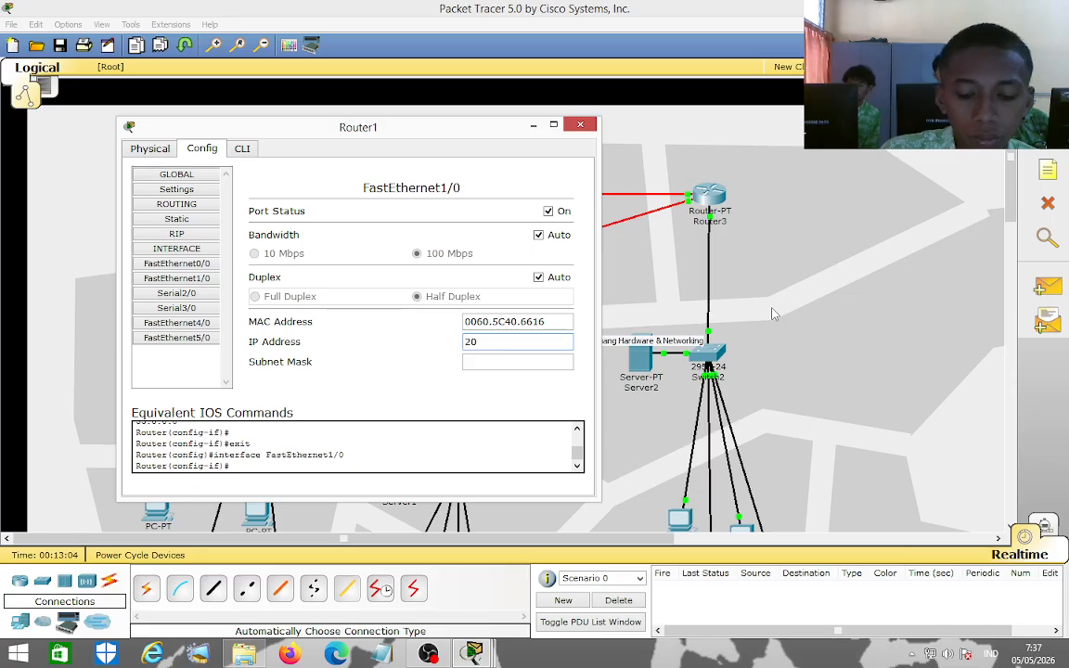
text(20.20.1)
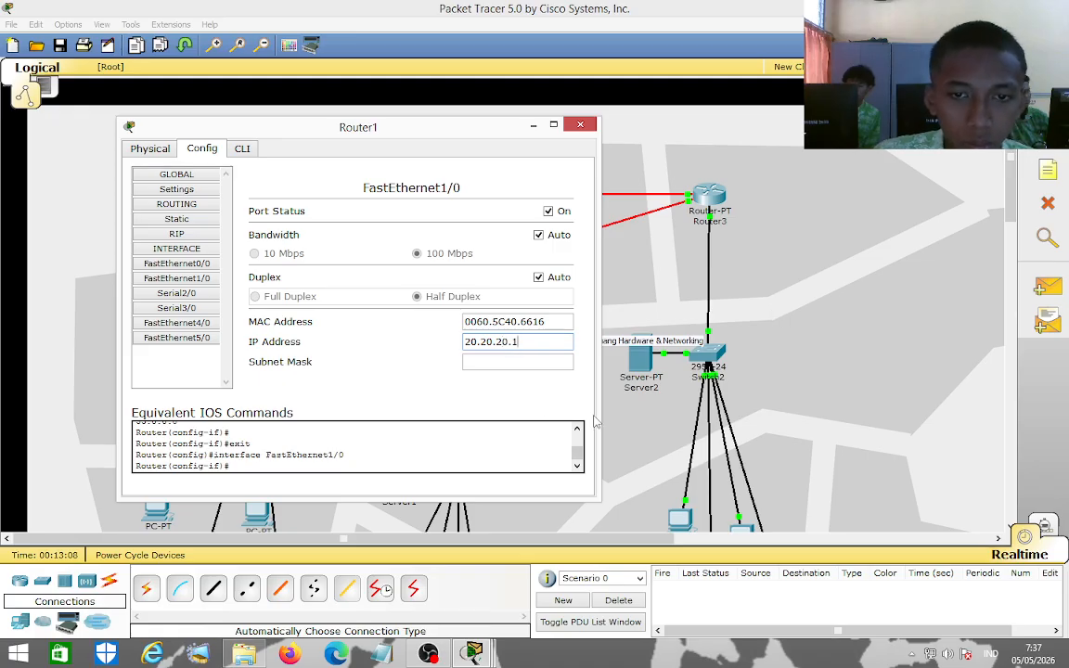
click(476, 362)
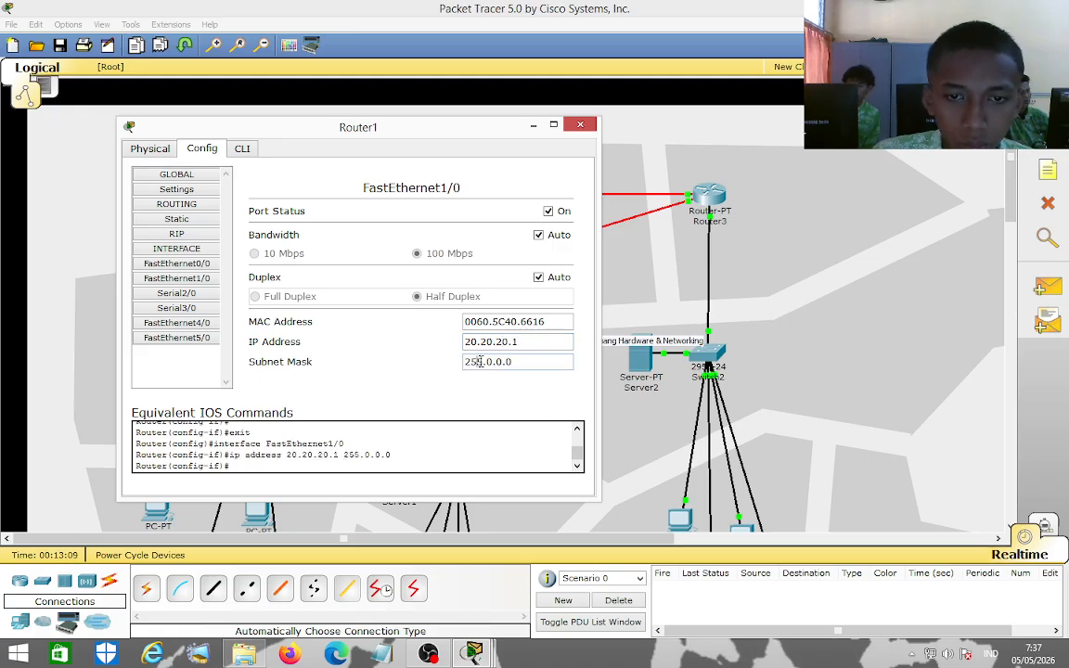
click(181, 293)
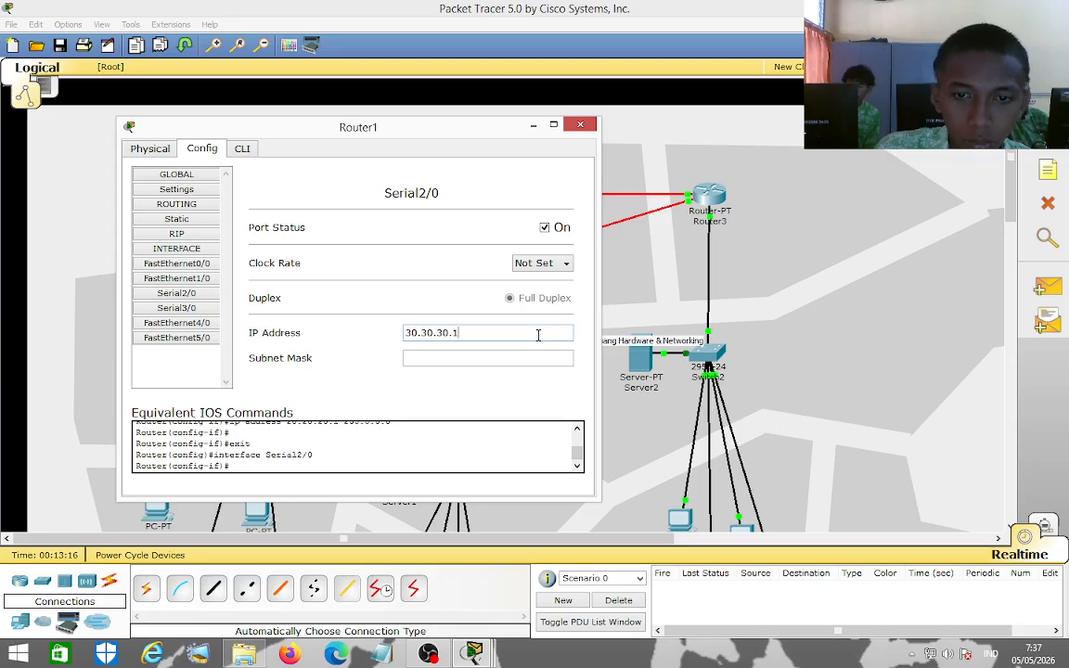
click(517, 356)
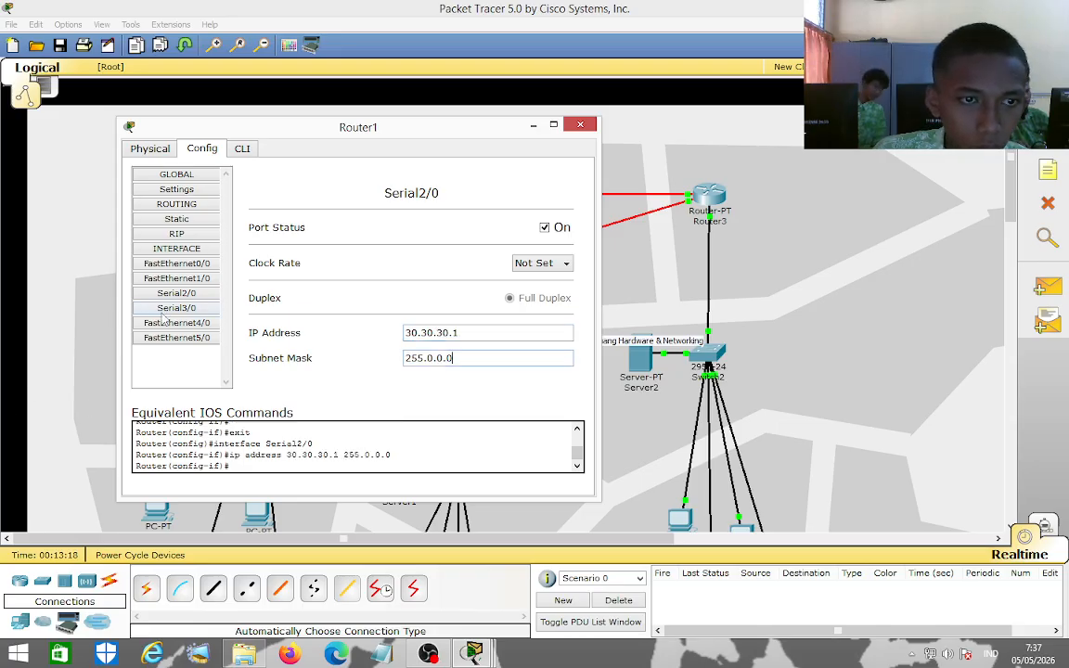
Assign the IP address 40.40.40.1 with subnet mask 255.0.0.0 to Router1's Serial3/0 interface.
click(176, 307)
click(488, 330)
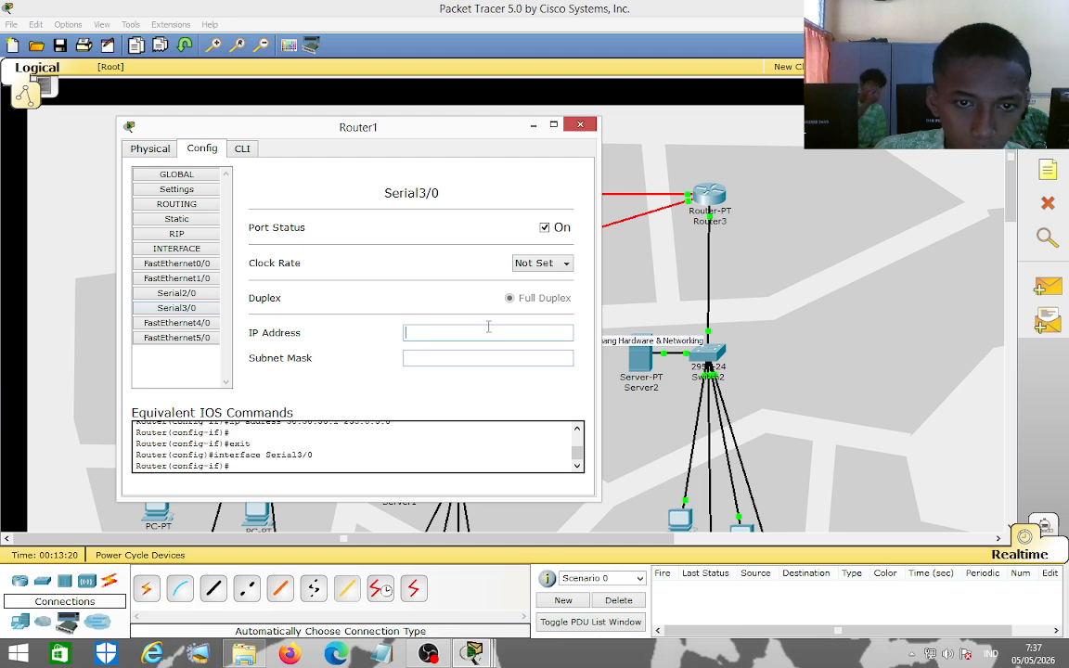
text(40.40)
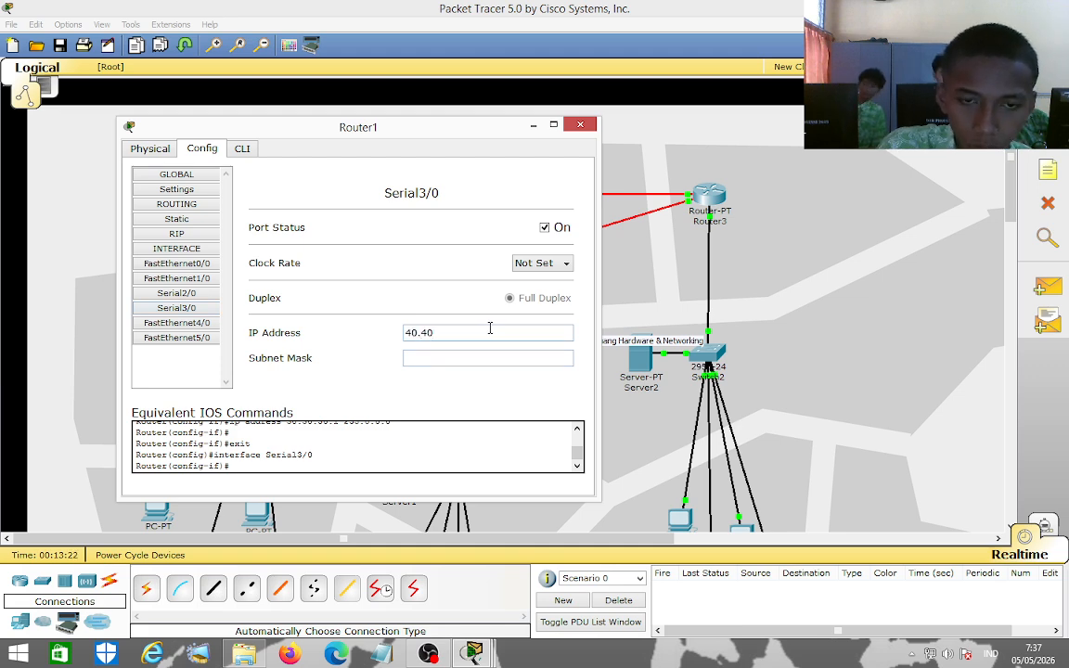
text(.40.1)
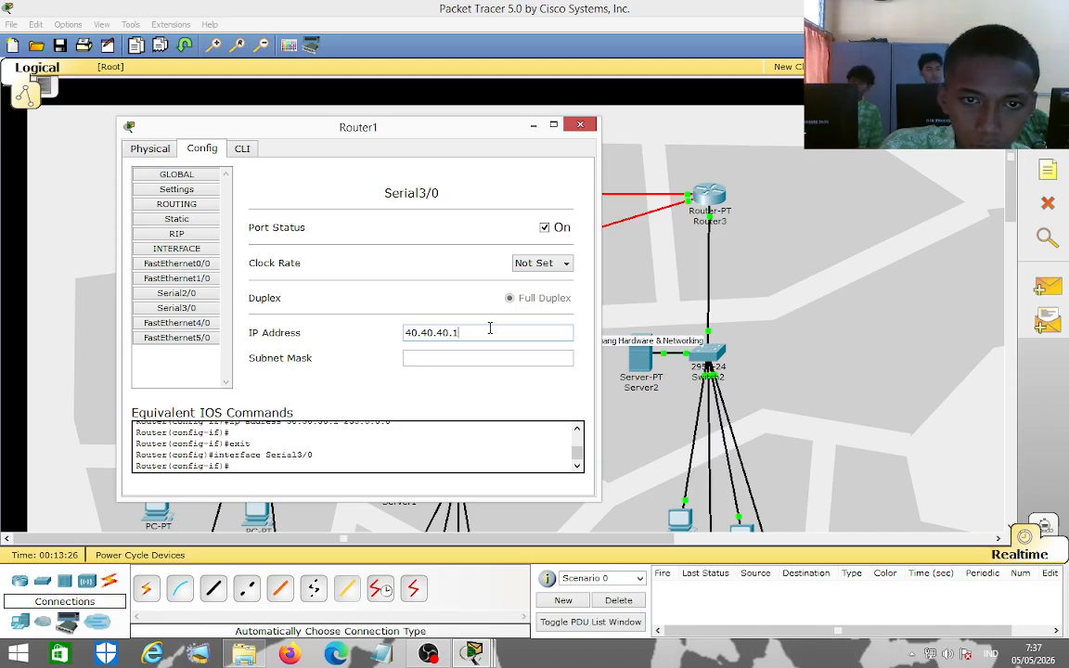
click(501, 357)
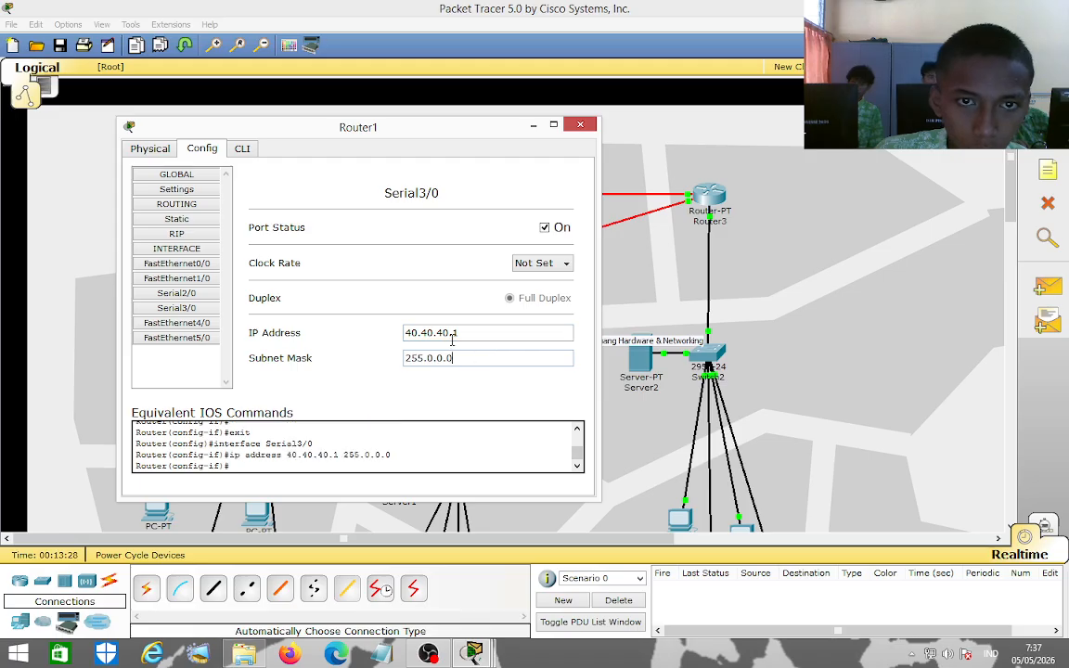
Give Router1's FastEthernet4/0 interface the IP address 50.50.50.1 with subnet mask 255.0.0.0.
click(176, 322)
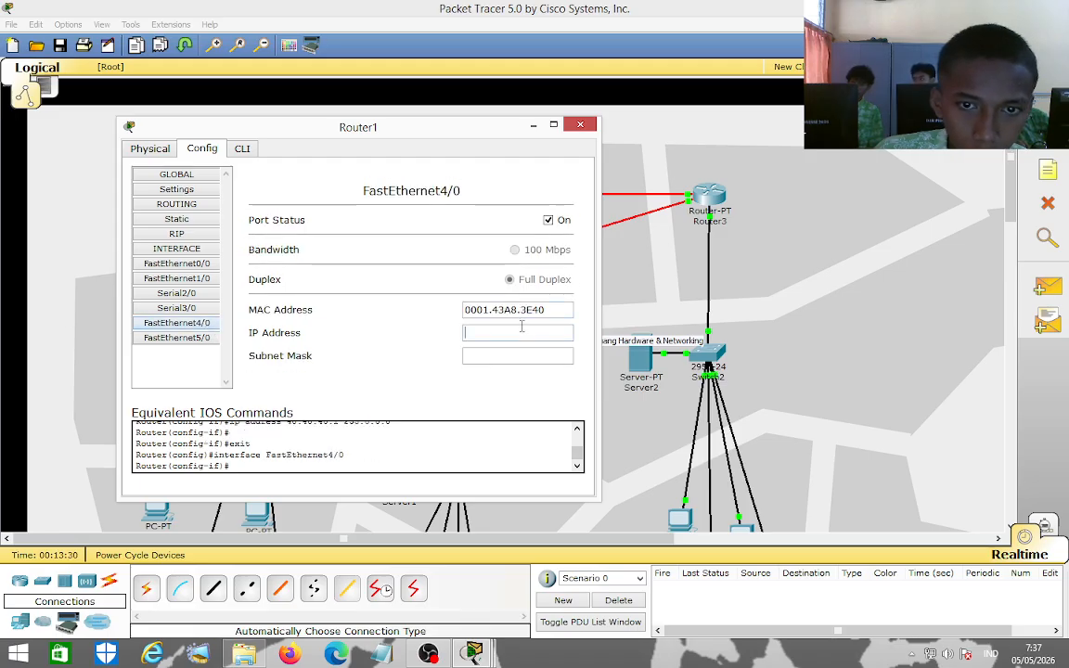
click(522, 327)
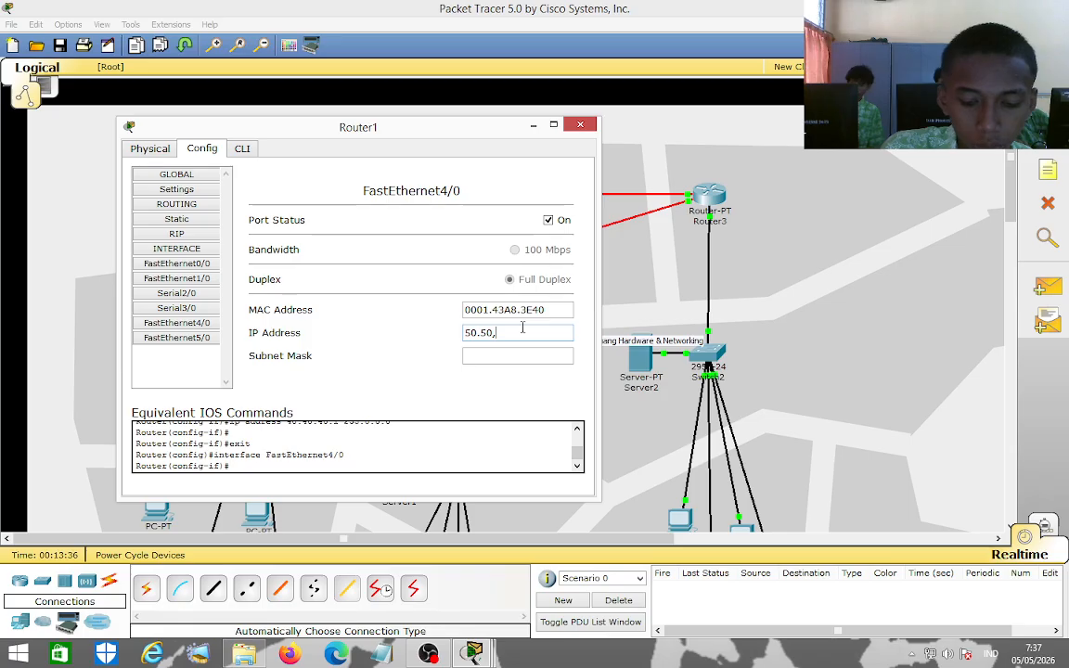
text(50.50.)
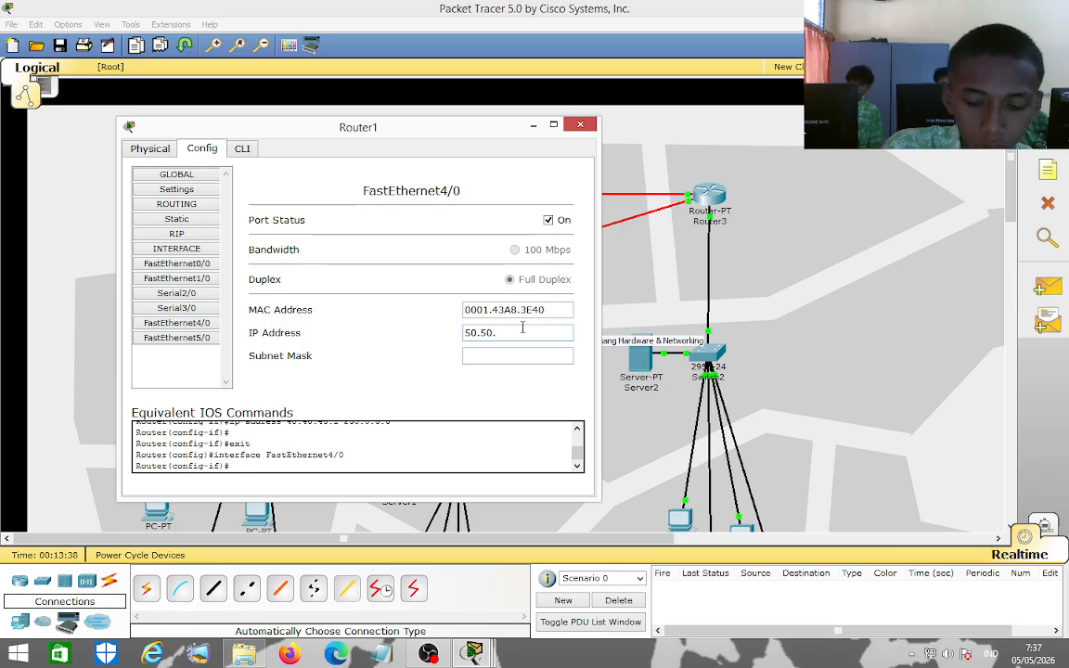
text(50.1)
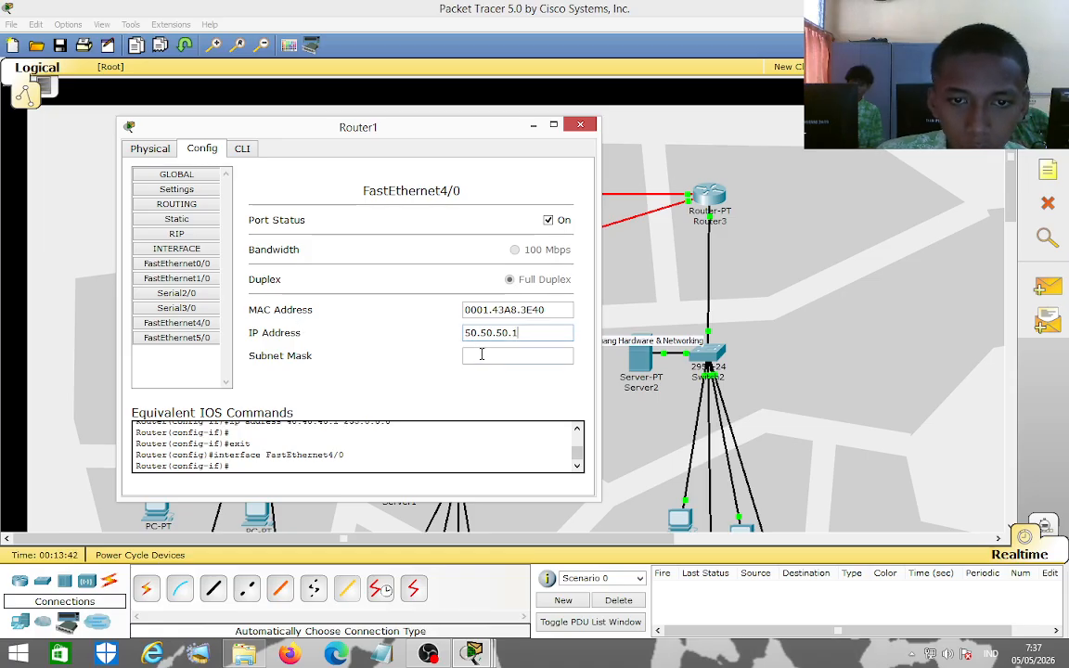
click(481, 354)
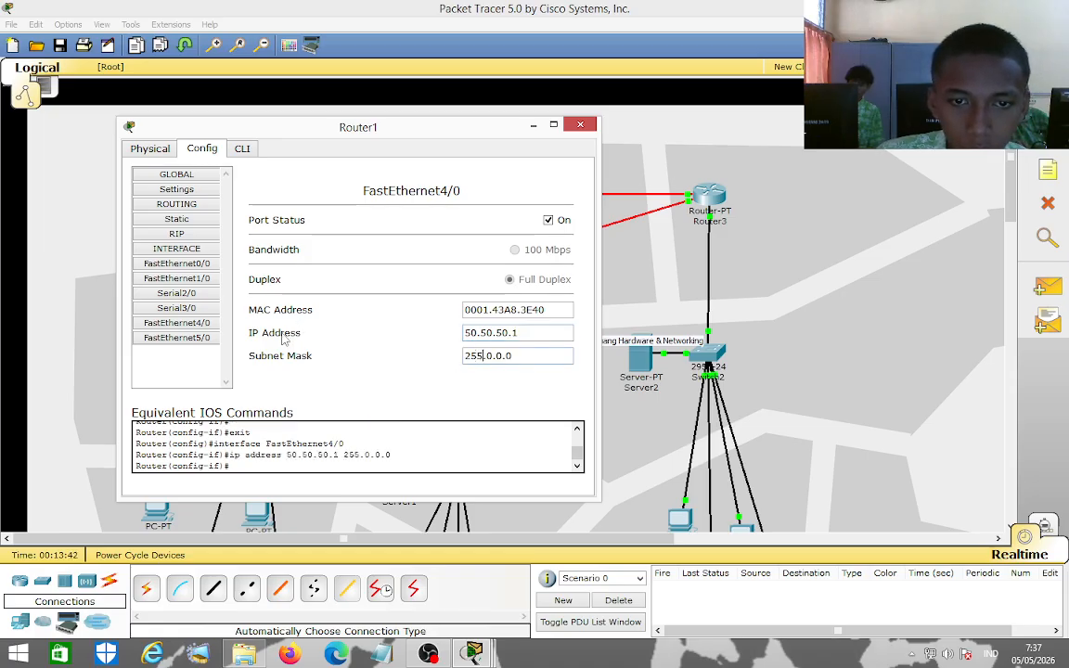
Try to assign 10.10.10.1 with the default subnet mask to Router1's FastEthernet0/0 interface.
click(176, 337)
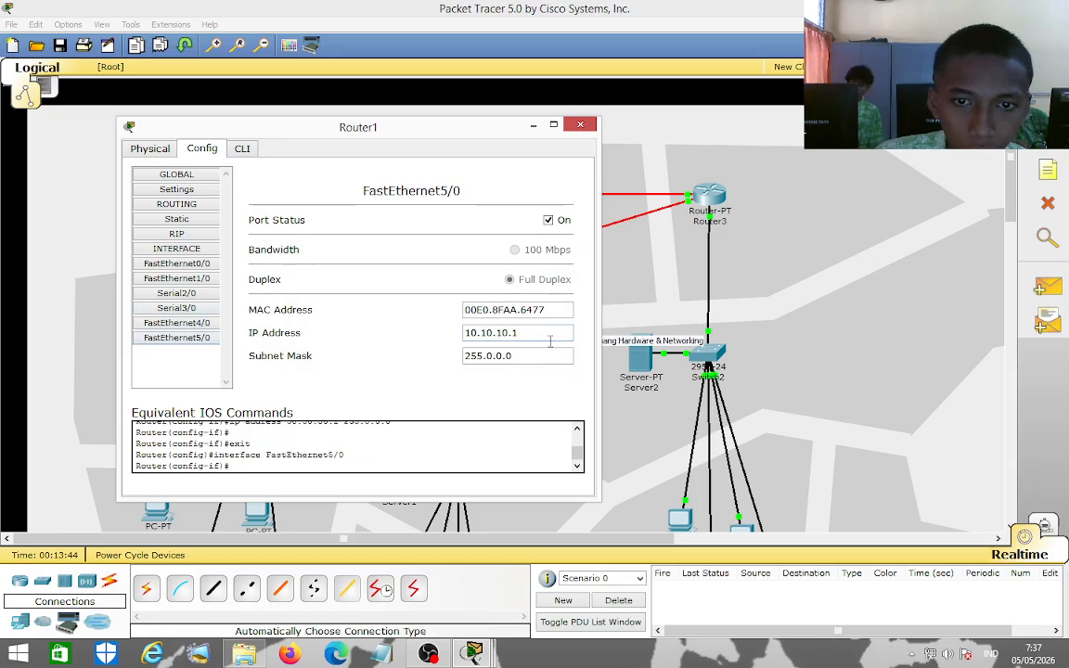
click(176, 264)
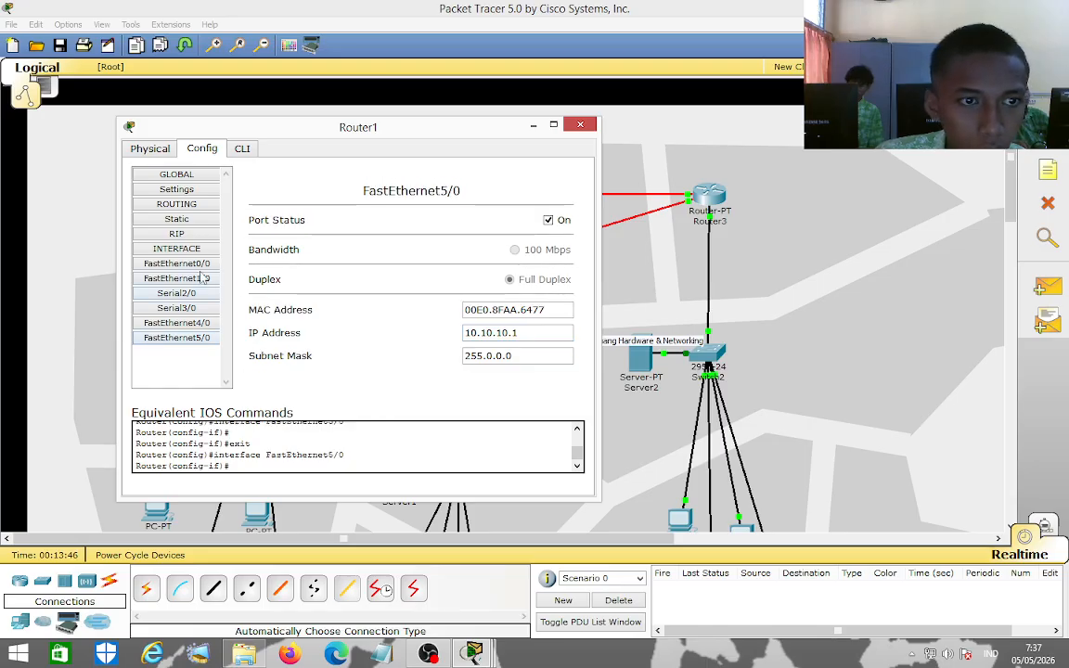
click(535, 343)
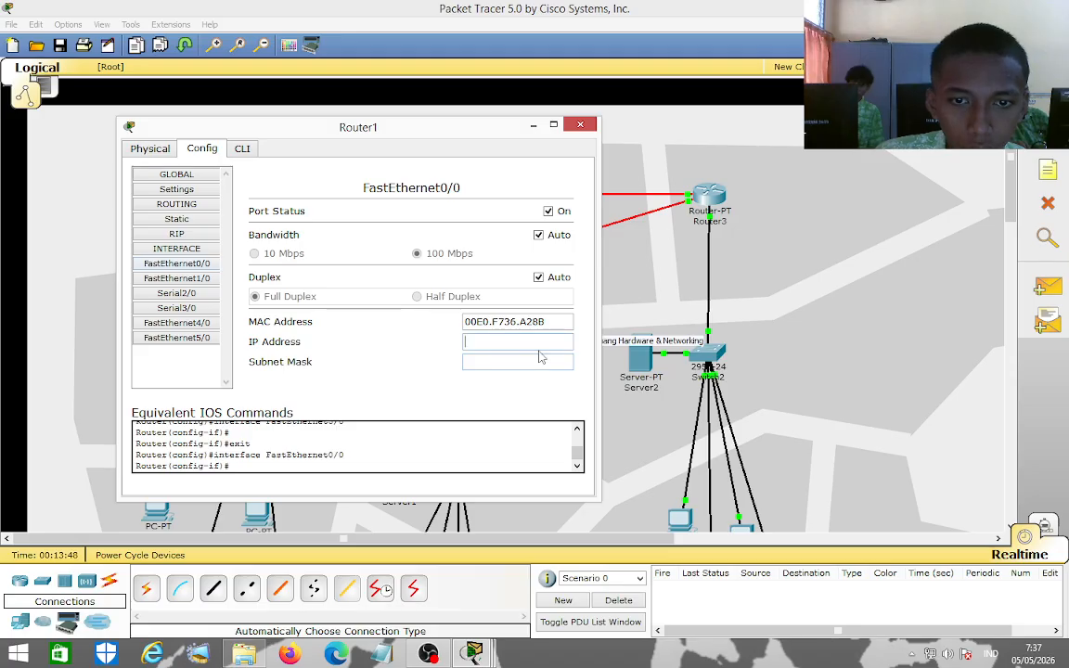
text(10.1)
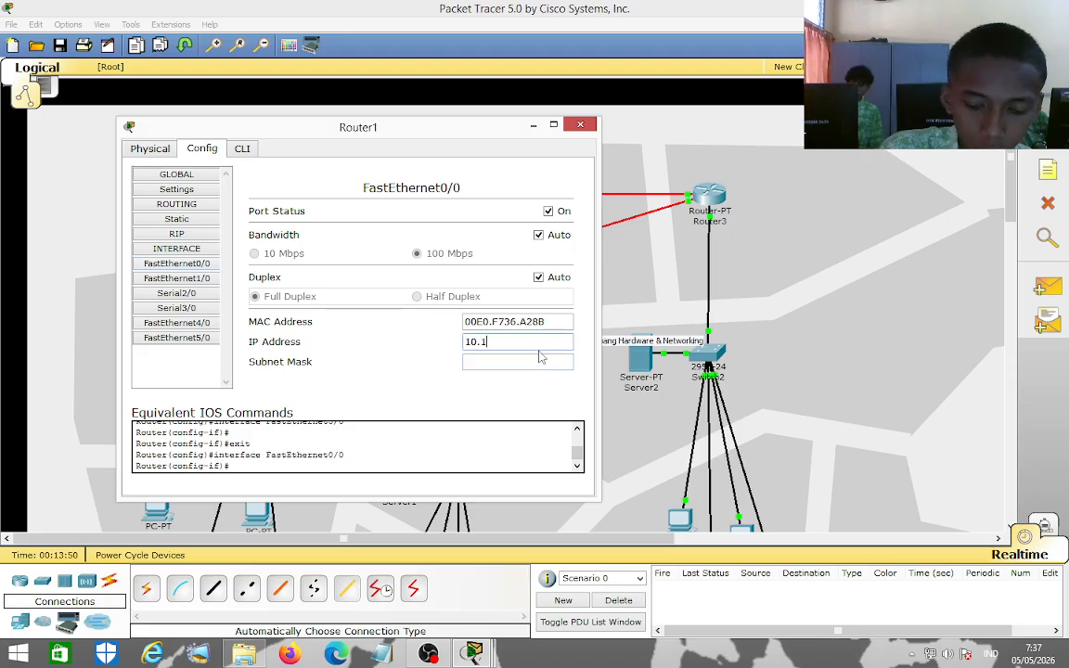
text(0.10.)
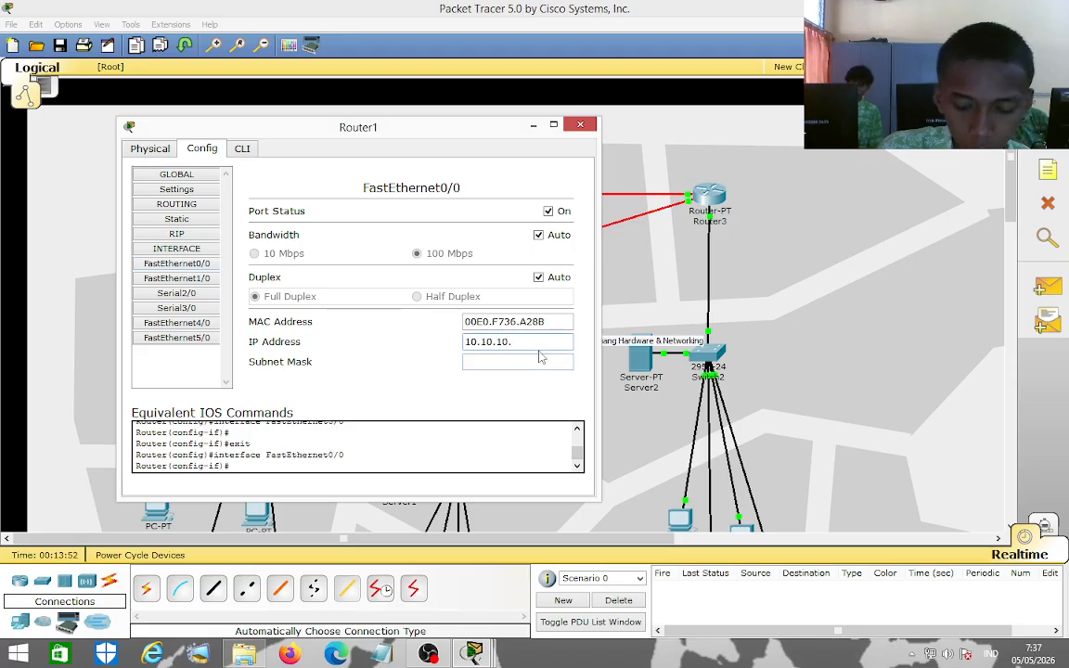
text(1)
click(490, 365)
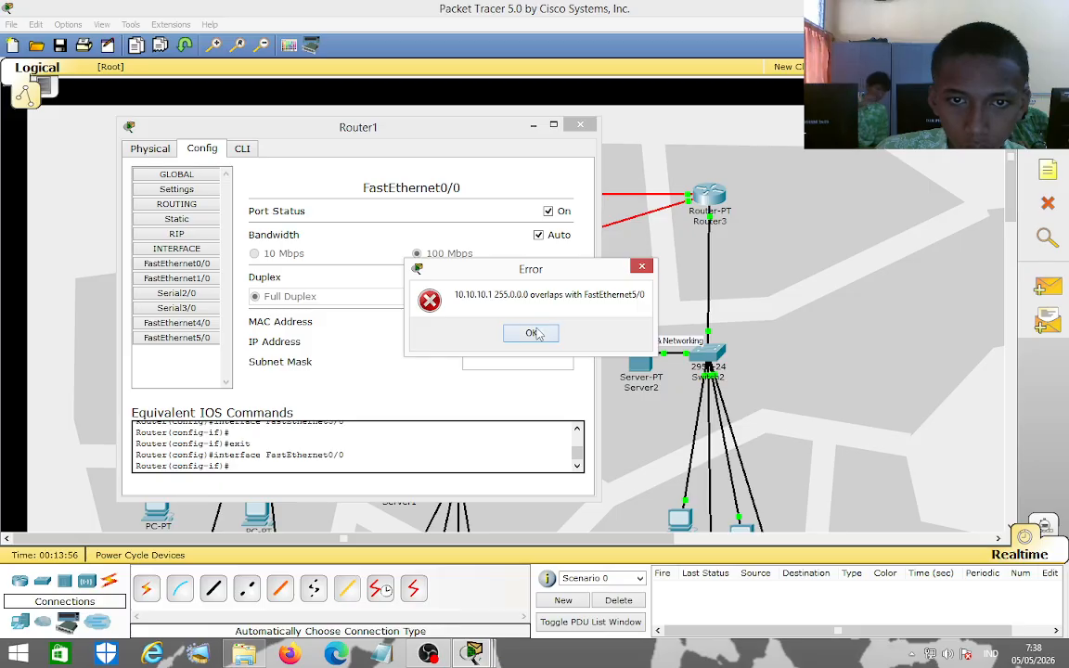
click(533, 333)
Change the IP address of Router1's FastEthernet5/0 interface to 60.60.60.1, using subnet mask 255.0.0.0.
click(177, 336)
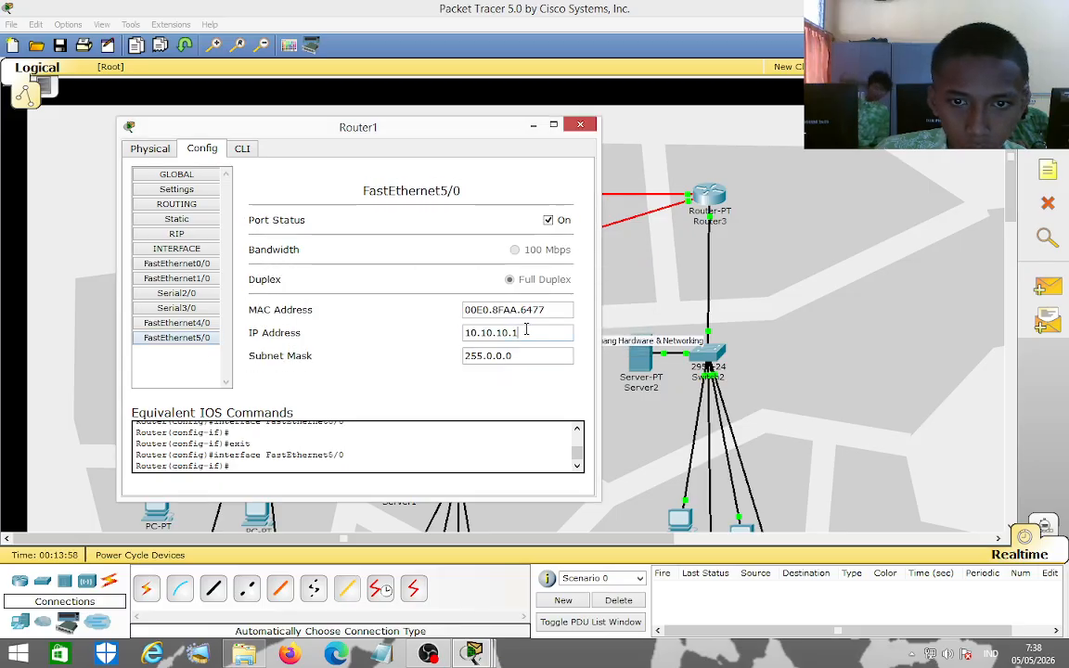
key(BackSpace)
key(BackSpace)
key(BackSpace)
key(BackSpace)
key(BackSpace)
key(BackSpace)
key(BackSpace)
key(BackSpace)
key(BackSpace)
key(BackSpace)
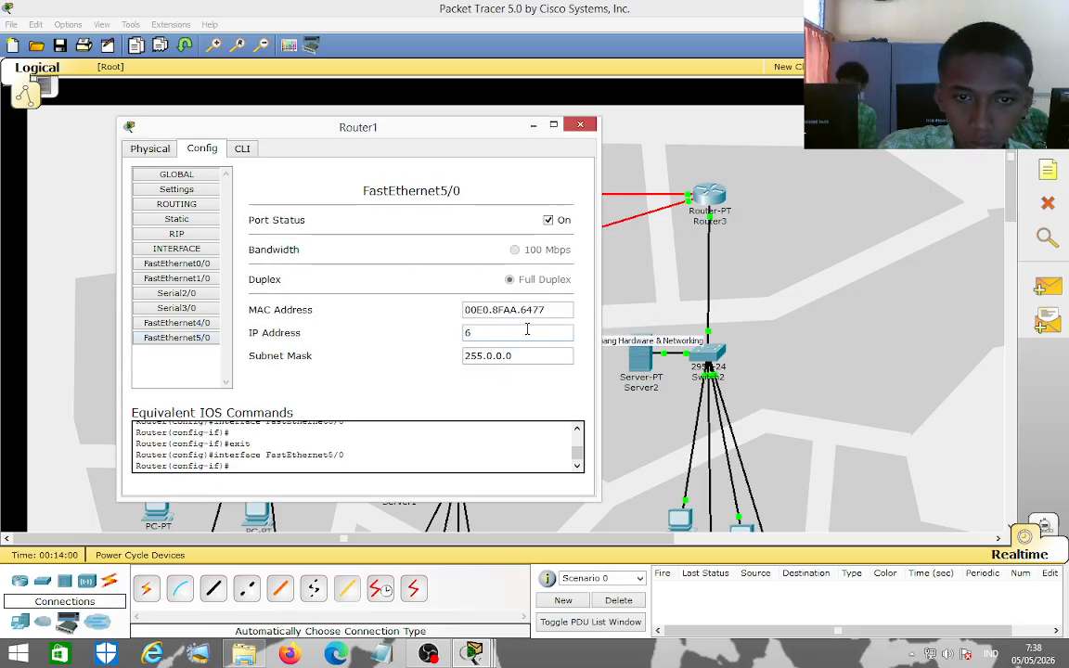
key(BackSpace)
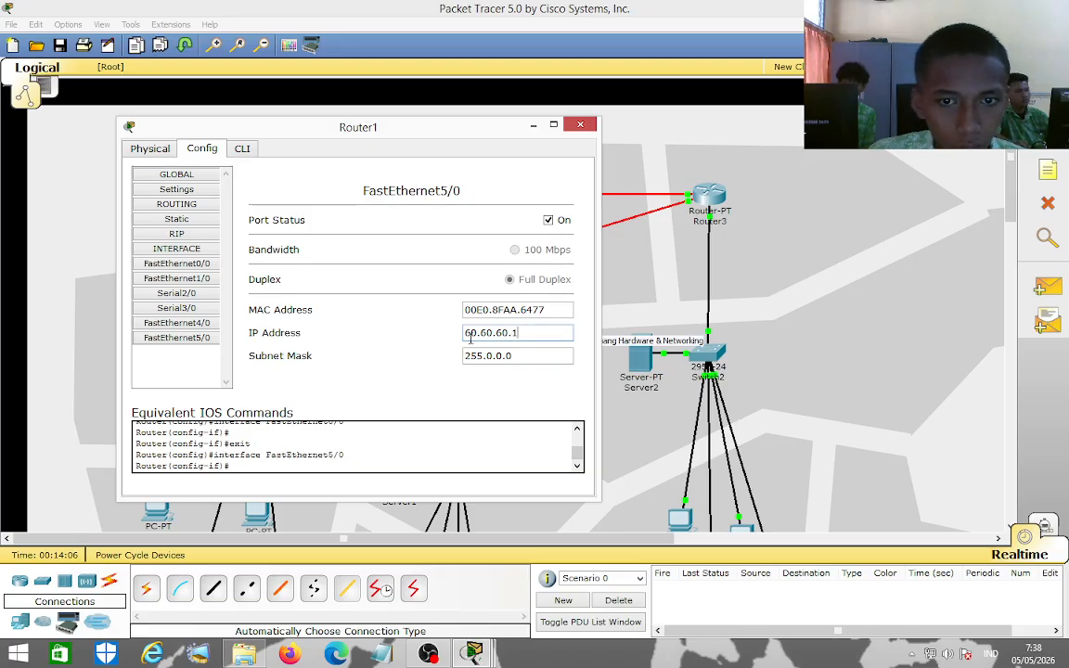
click(530, 356)
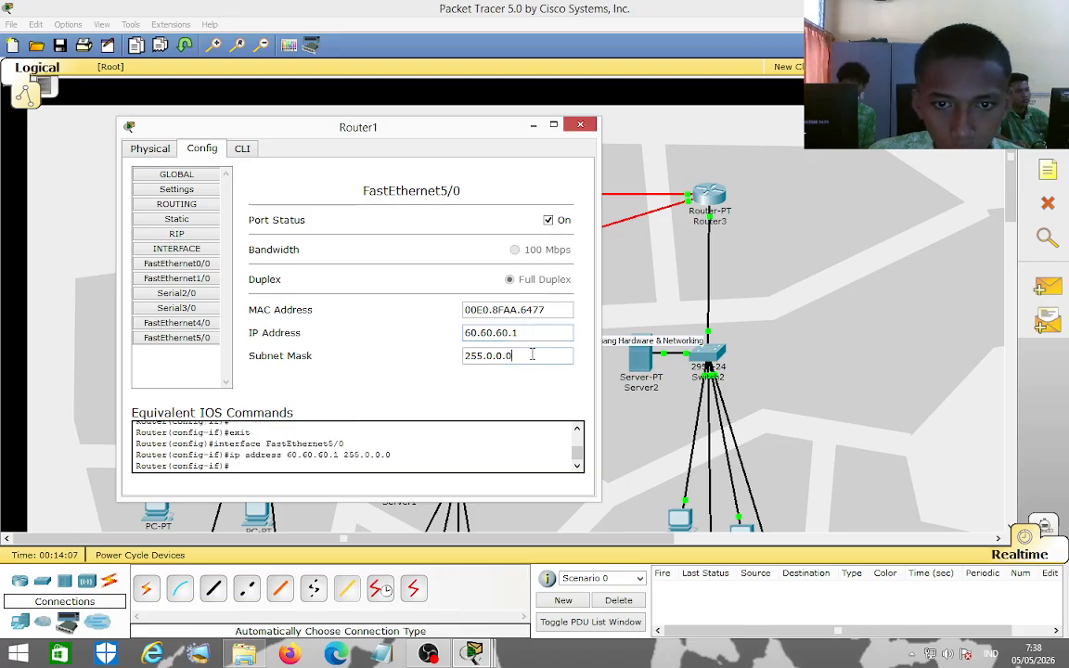
Set Router1's FastEthernet0/0 interface to IP address 10.10.10.1 with subnet mask 255.0.0.0.
click(176, 263)
click(509, 343)
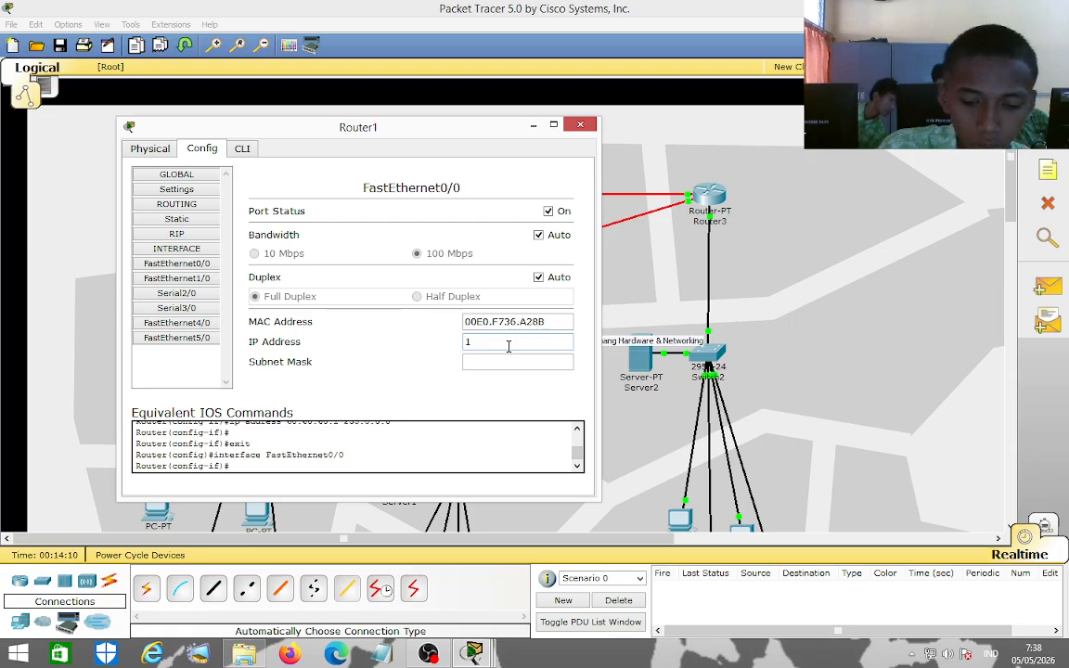
text(10.10.1)
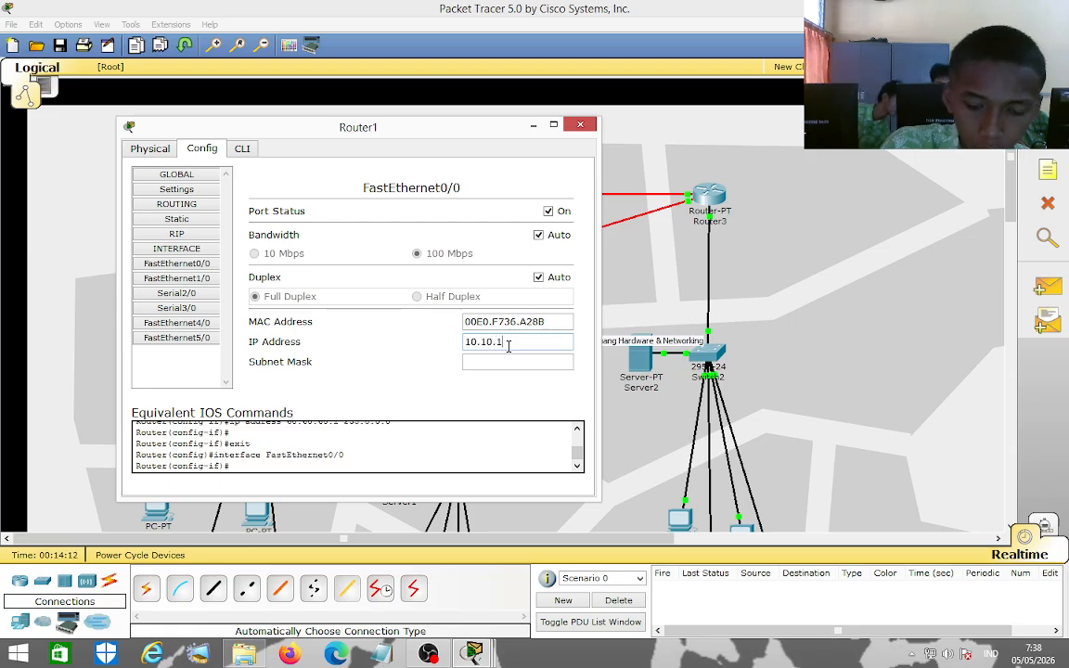
text(0.1)
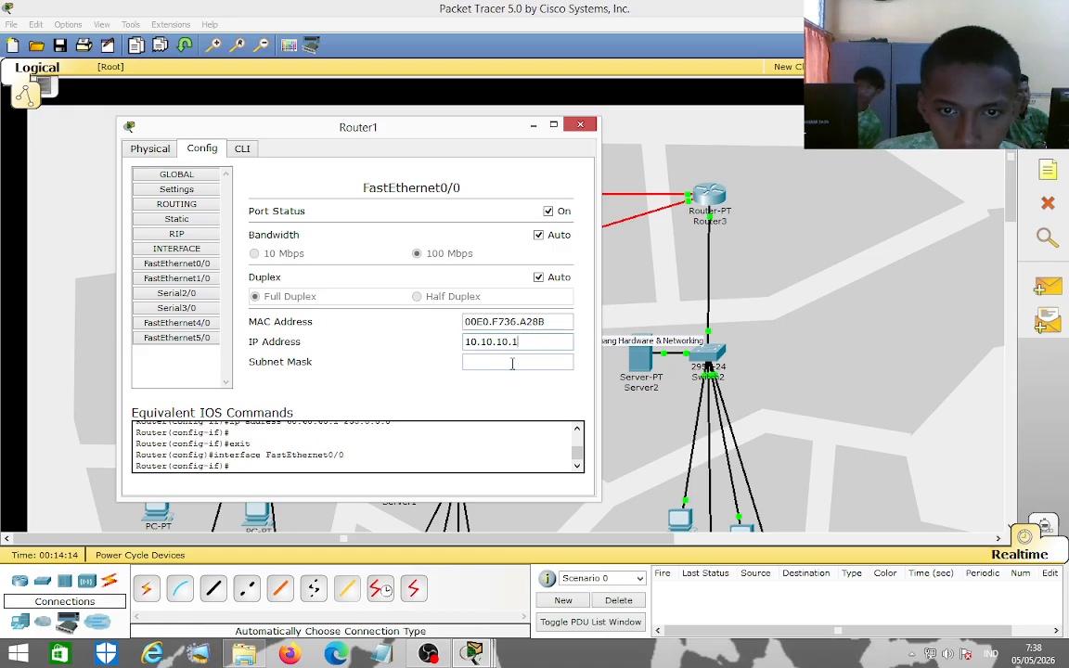
click(511, 362)
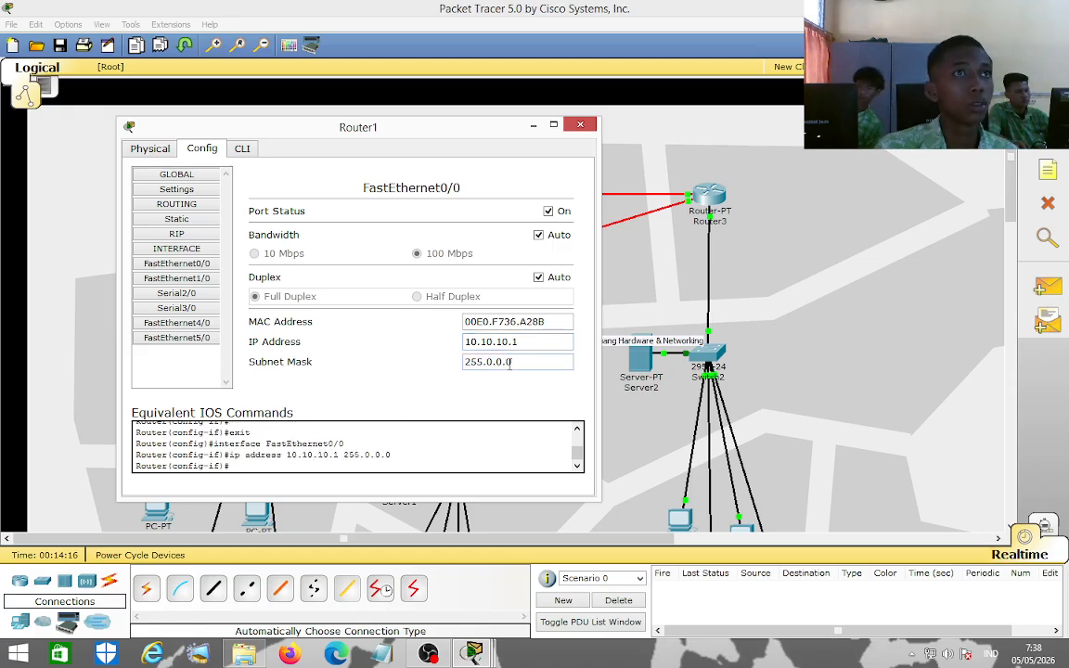
Check the IP address and subnet mask of each of Router1's FastEthernet and serial interfaces, and close its configuration.
click(176, 277)
click(181, 262)
click(185, 293)
click(199, 307)
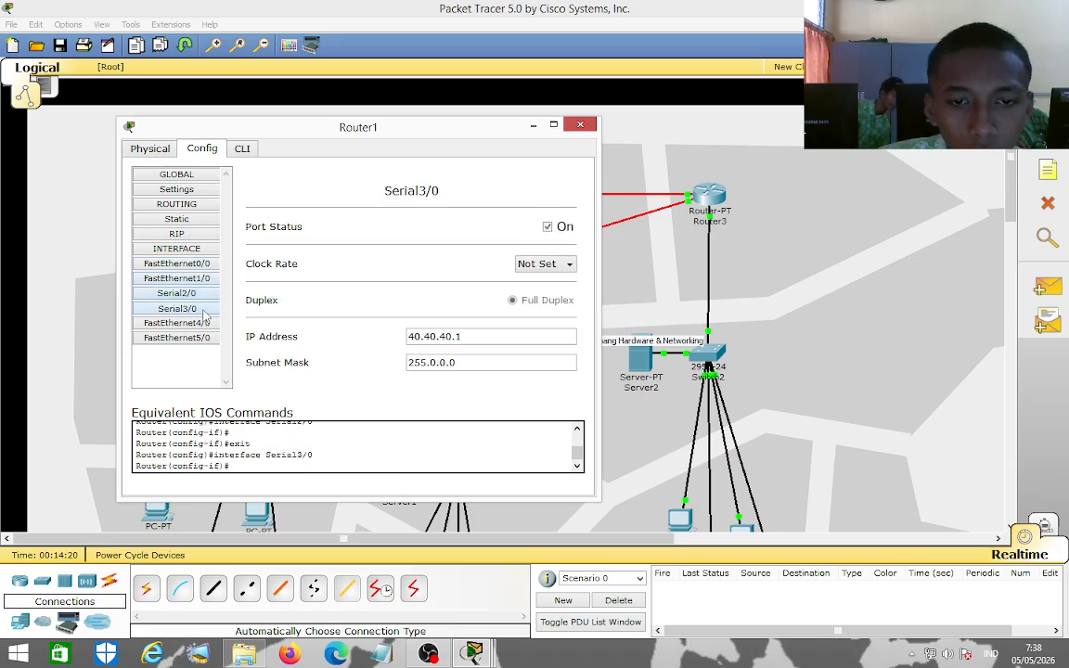
click(199, 322)
click(203, 338)
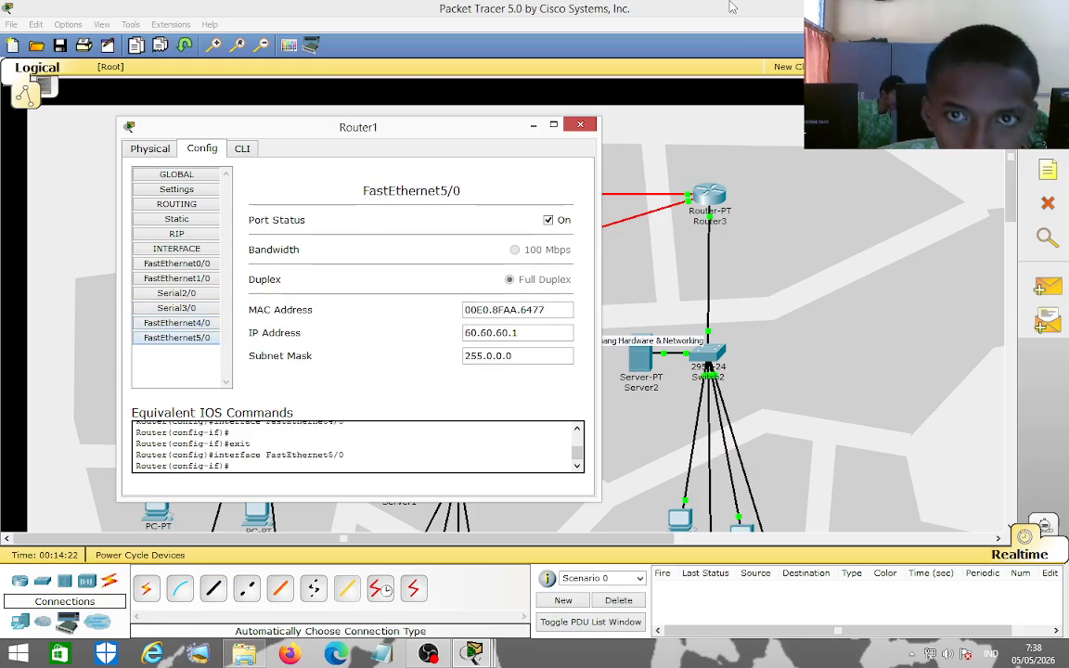
click(580, 124)
Give Router2's FastEthernet0/0 interface the IP address 70.70.70.1 with subnet mask 255.0.0.0.
click(480, 271)
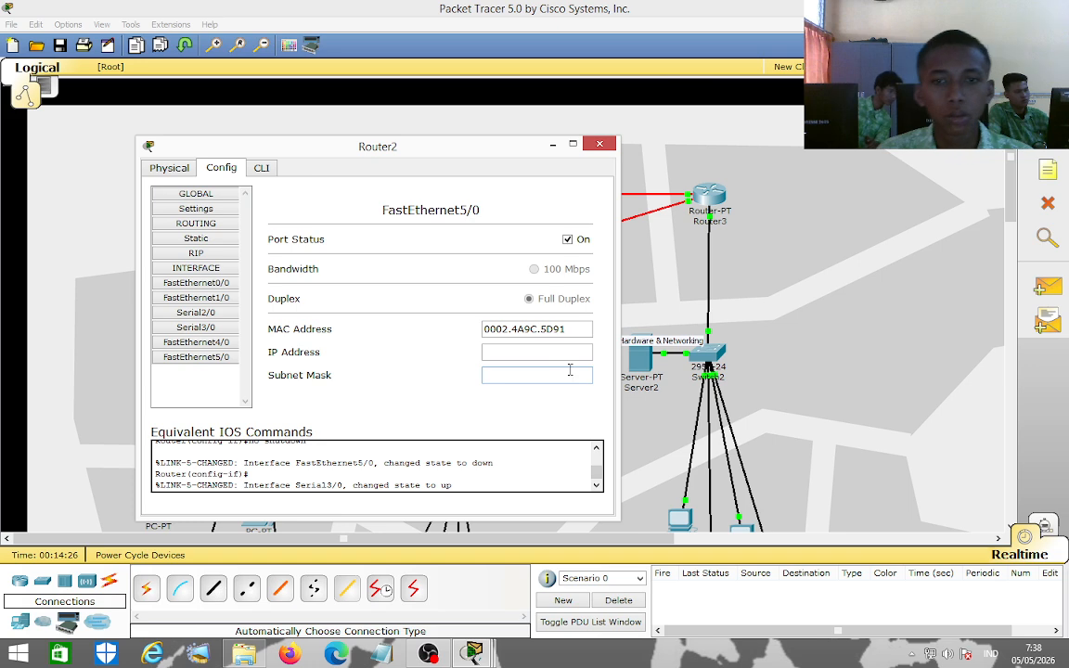
click(195, 282)
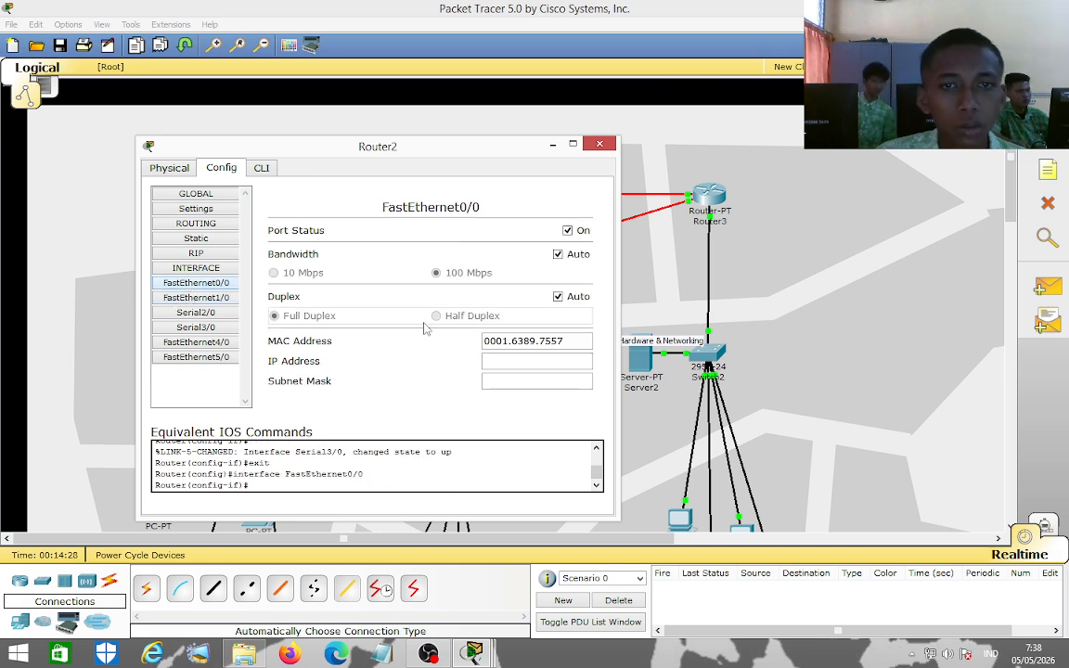
click(576, 361)
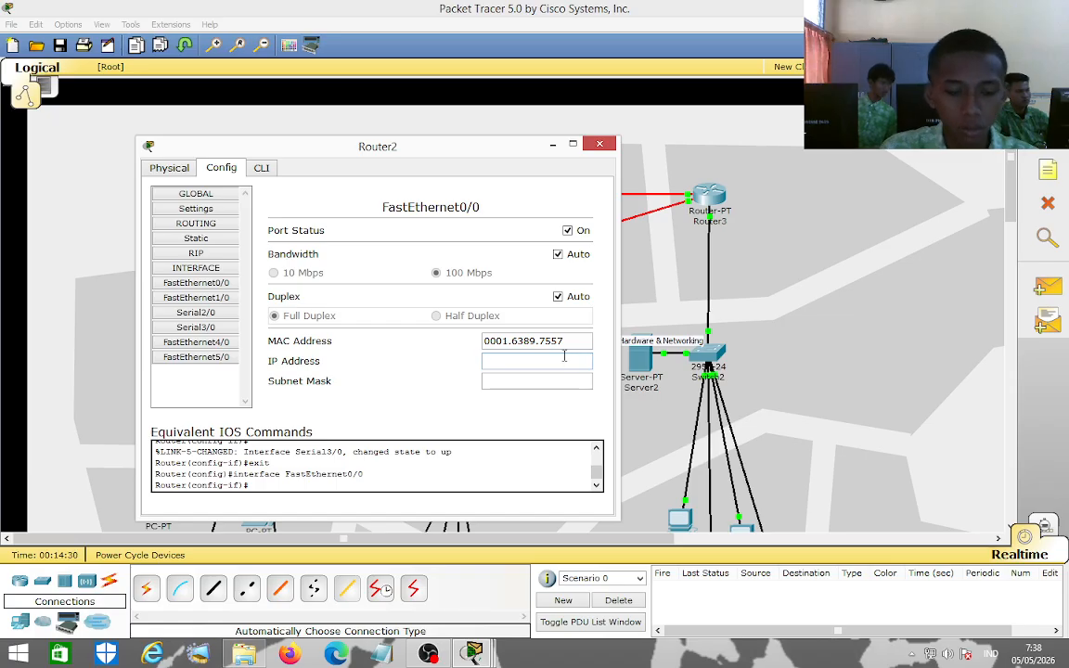
text(70.70.)
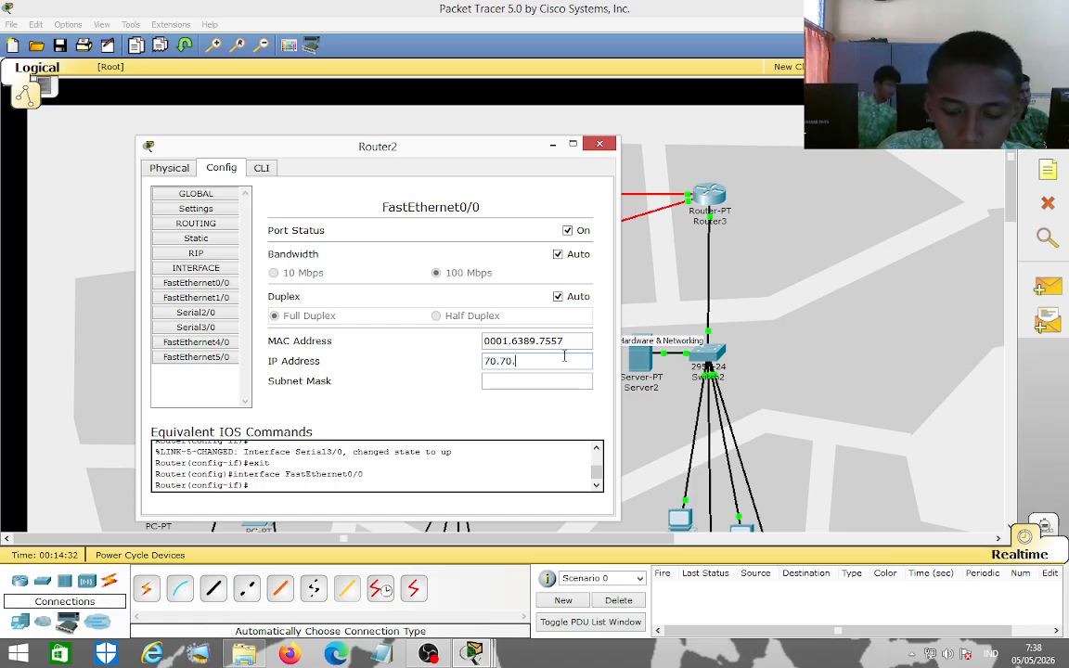
text(70.1)
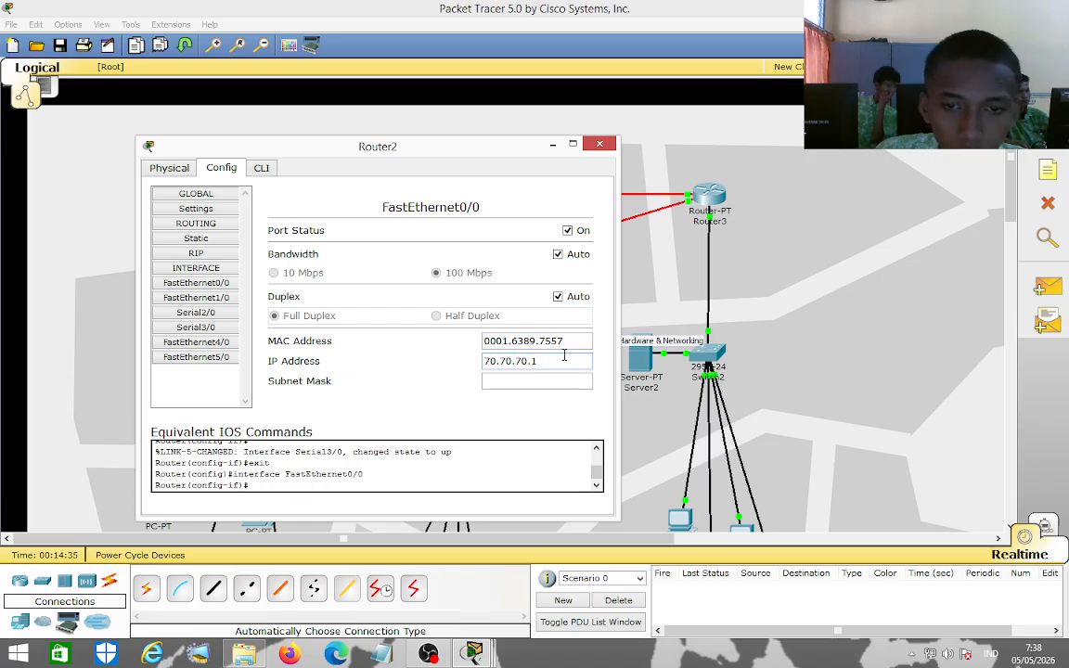
click(575, 382)
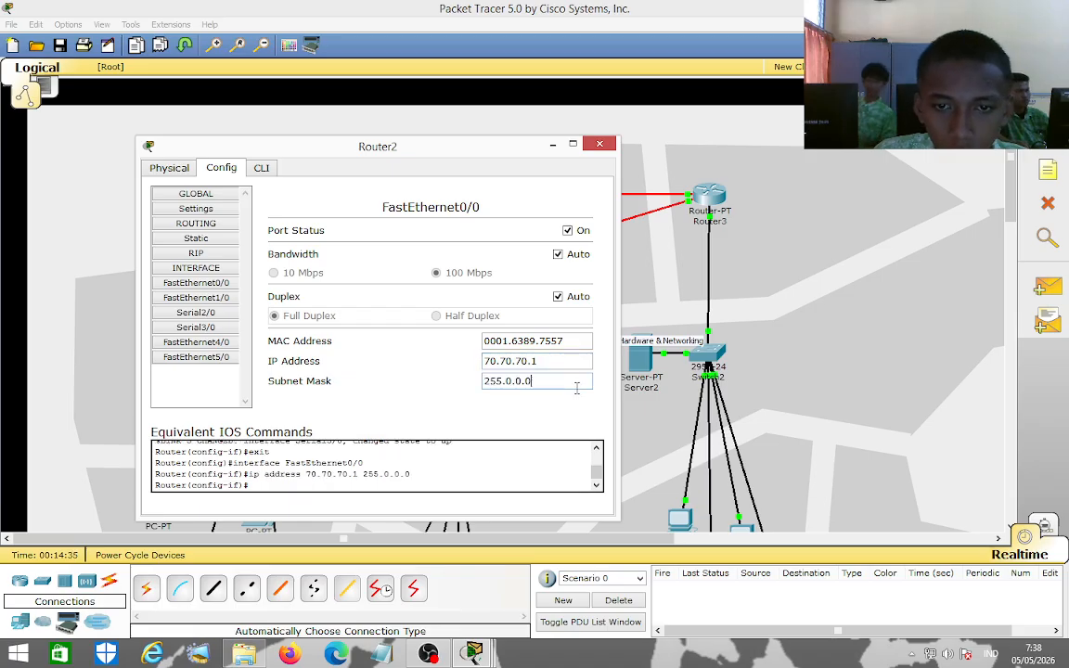
click(196, 282)
Give Router2's FastEthernet1/0 interface the IP address 80.80.80.1 with subnet mask 255.0.0.0.
click(183, 299)
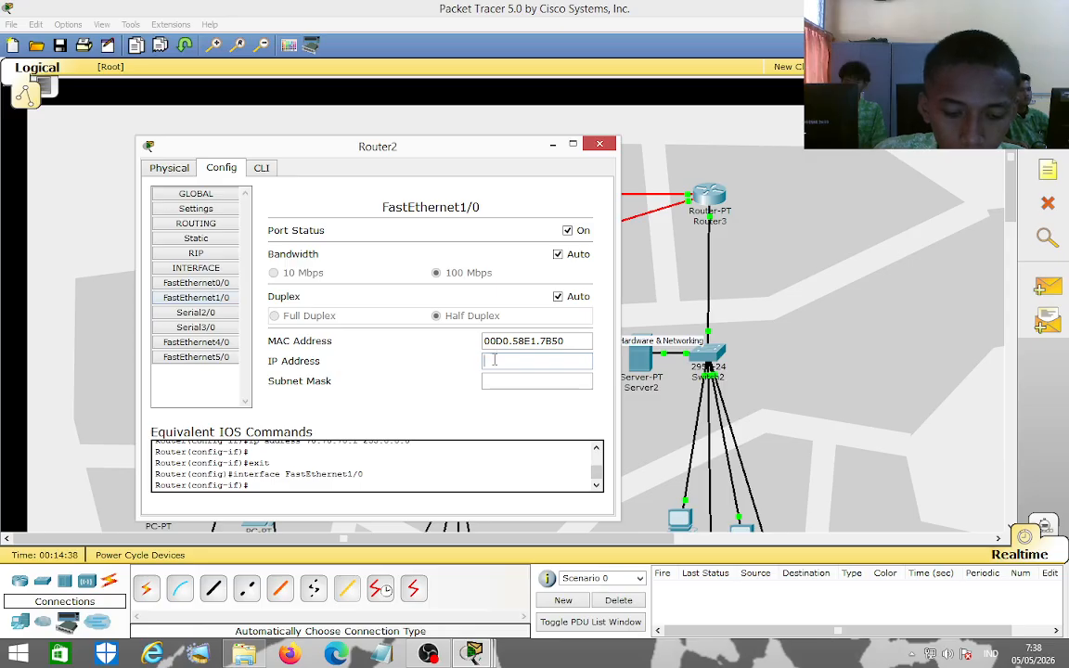
click(494, 361)
text(80.80)
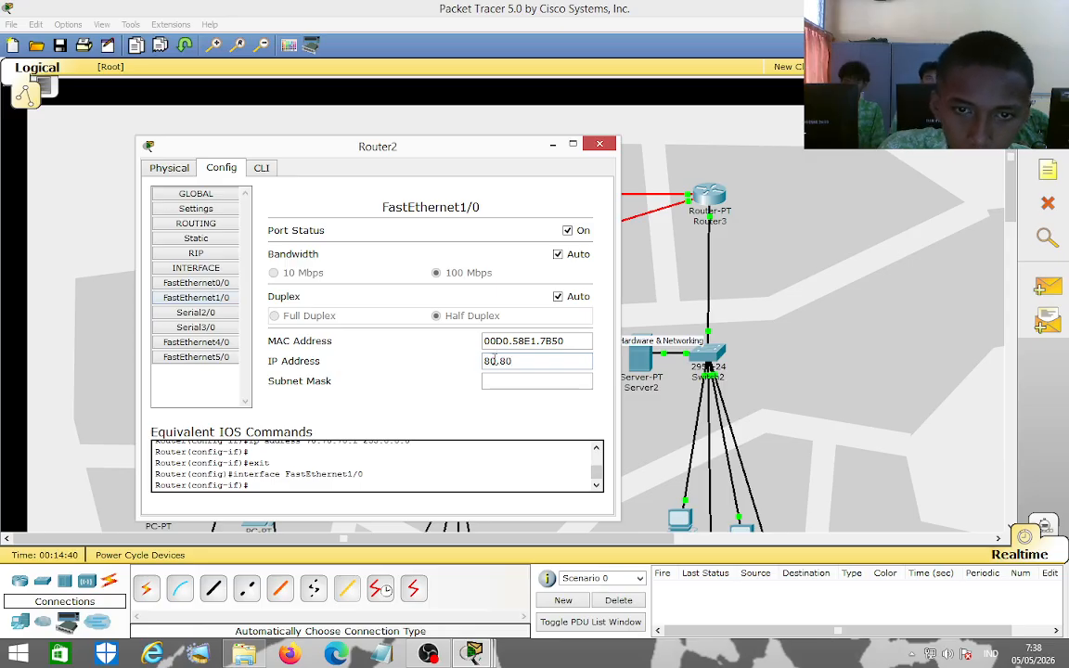
text(.80)
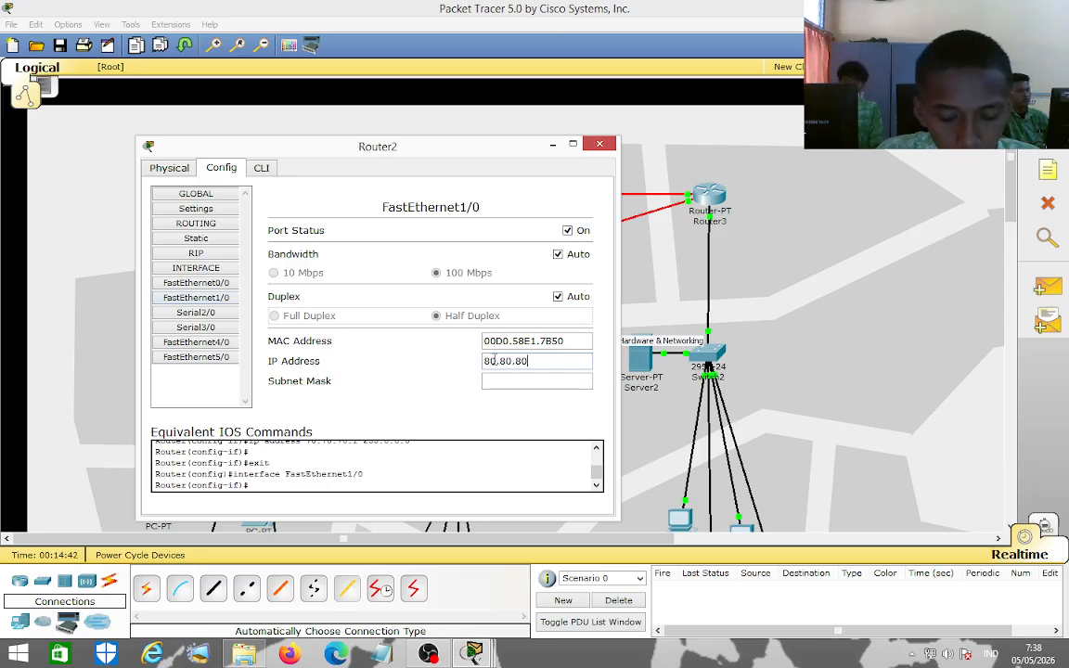
text(.1)
click(546, 380)
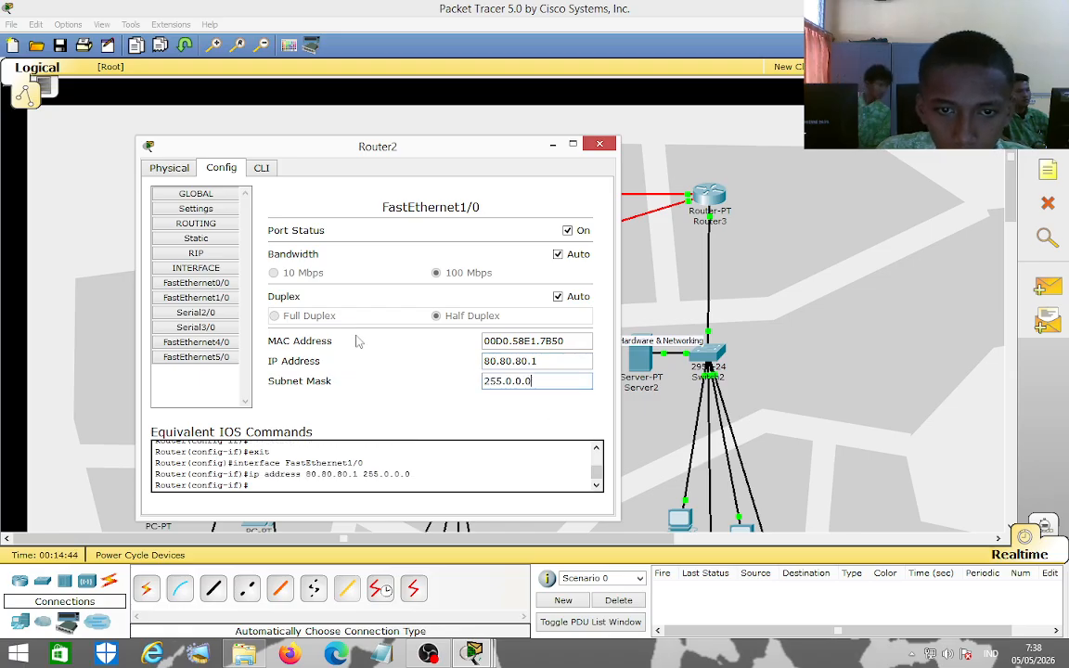
Assign IP address 90.90.90.1 and subnet mask 255.0.0.0 to Router2's Serial2/0 interface.
click(194, 312)
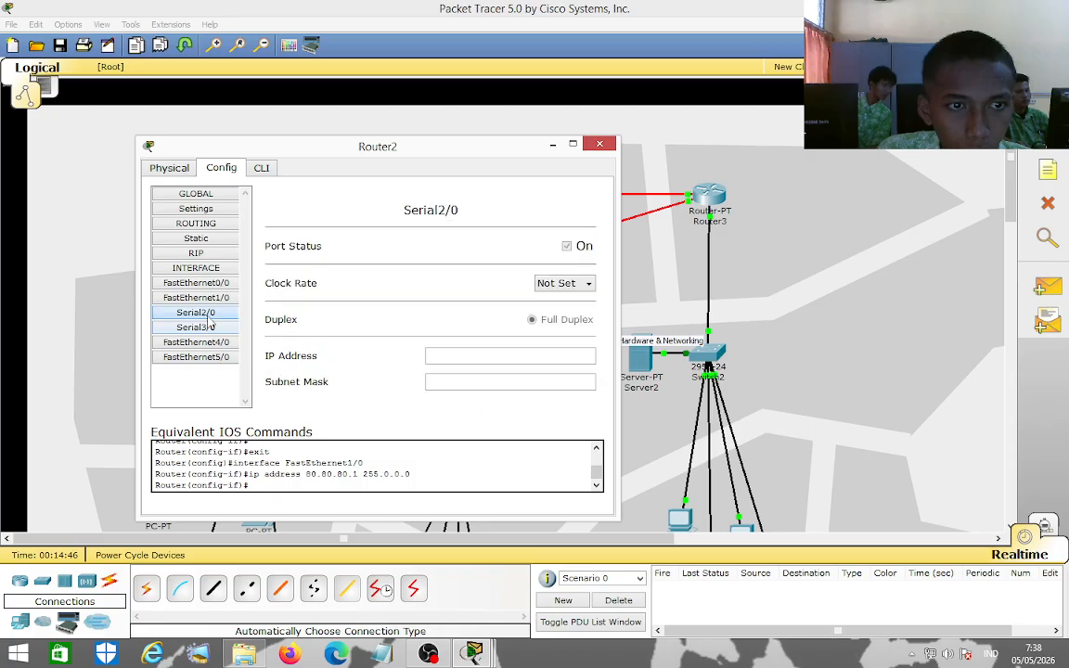
click(534, 351)
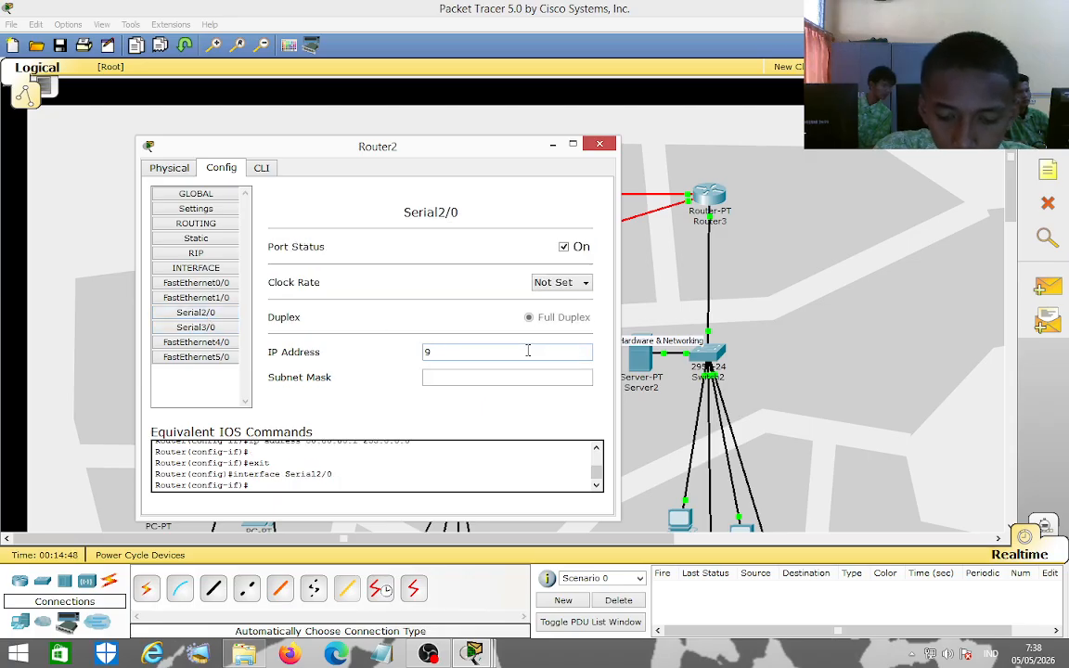
text(90.90.90.1)
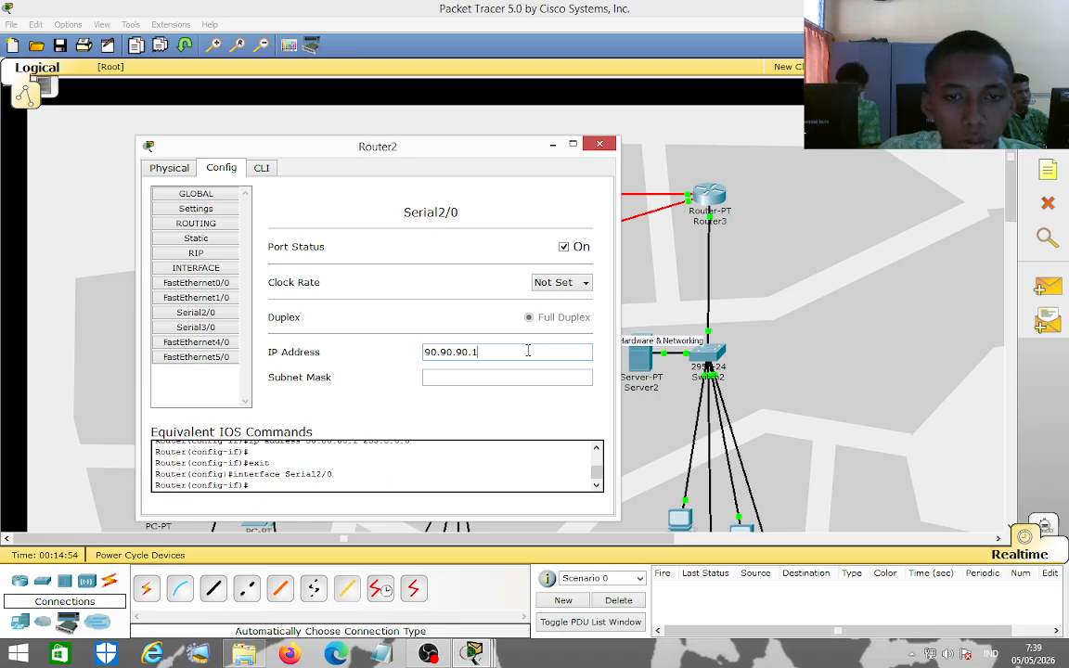
click(507, 376)
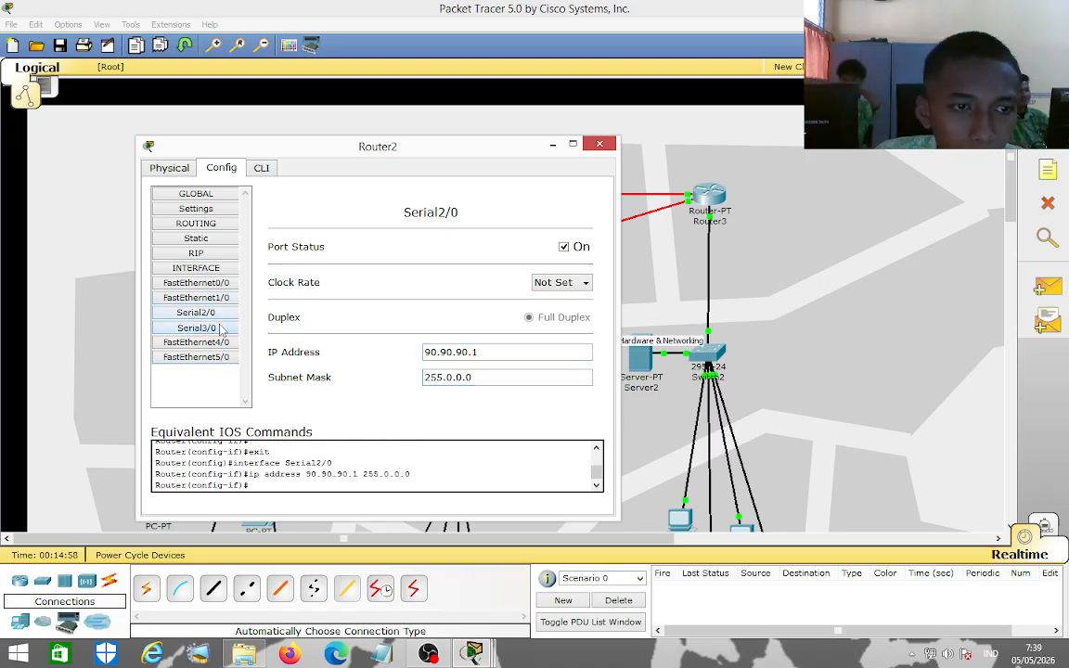
Assign IP address 100.100.100.1 and subnet mask 255.0.0.0 to Router2's Serial3/0 interface.
click(221, 329)
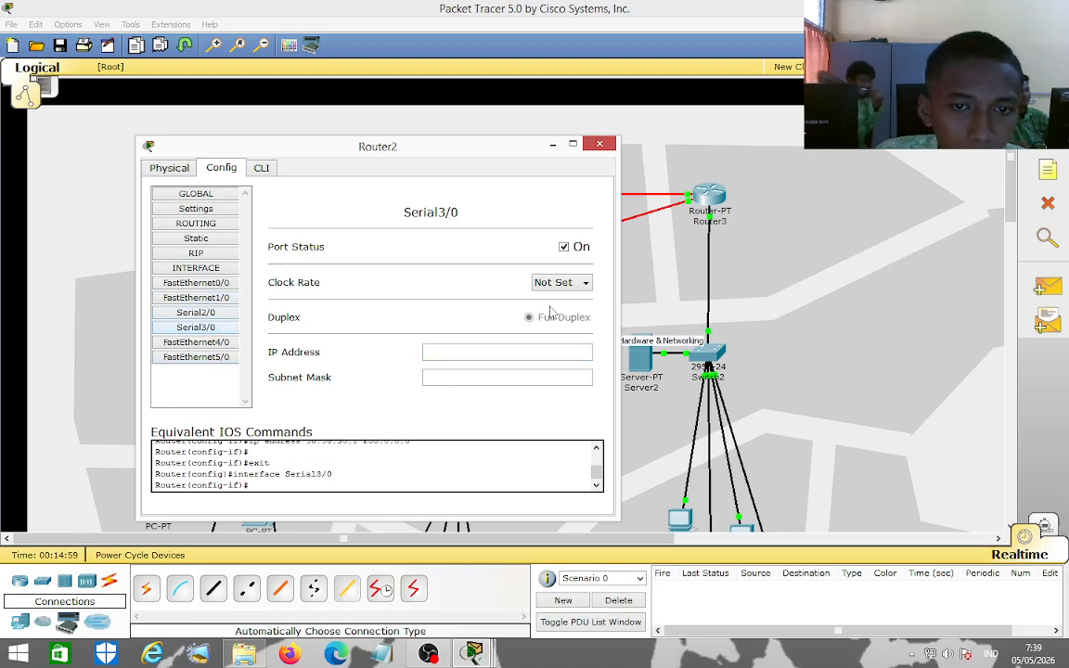
click(512, 352)
text(100.01)
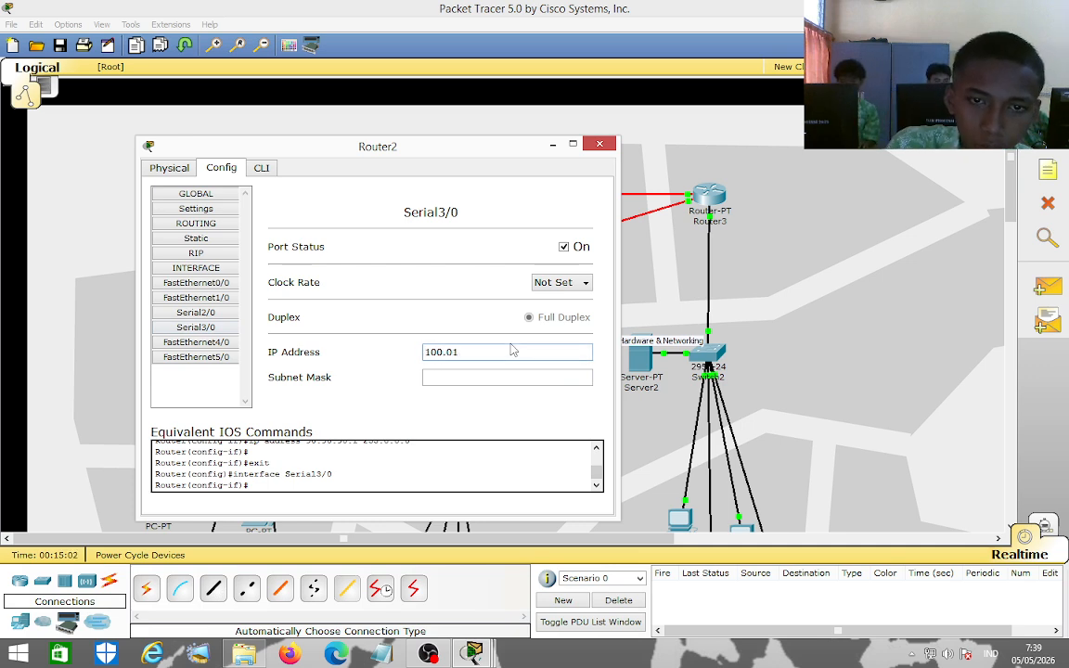
text(100)
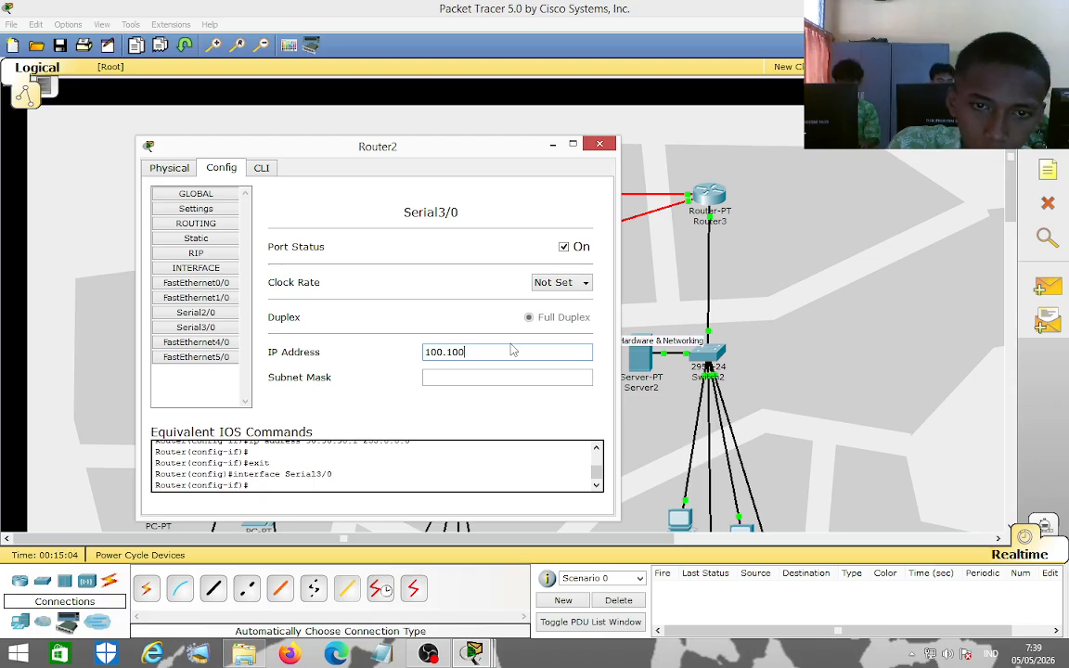
text(.100.1)
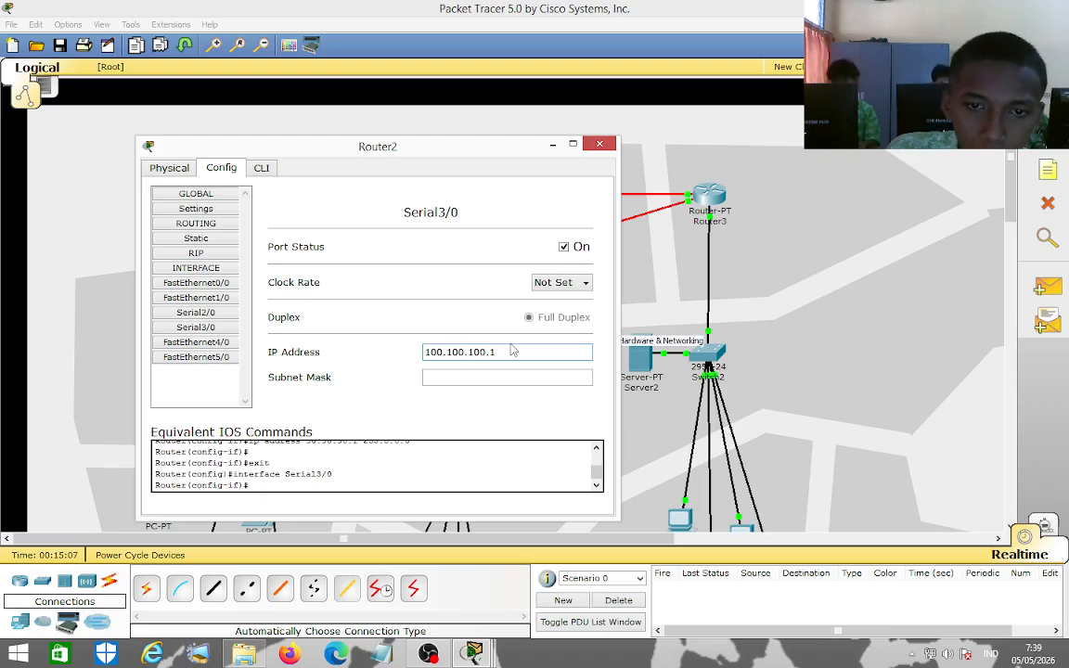
click(575, 379)
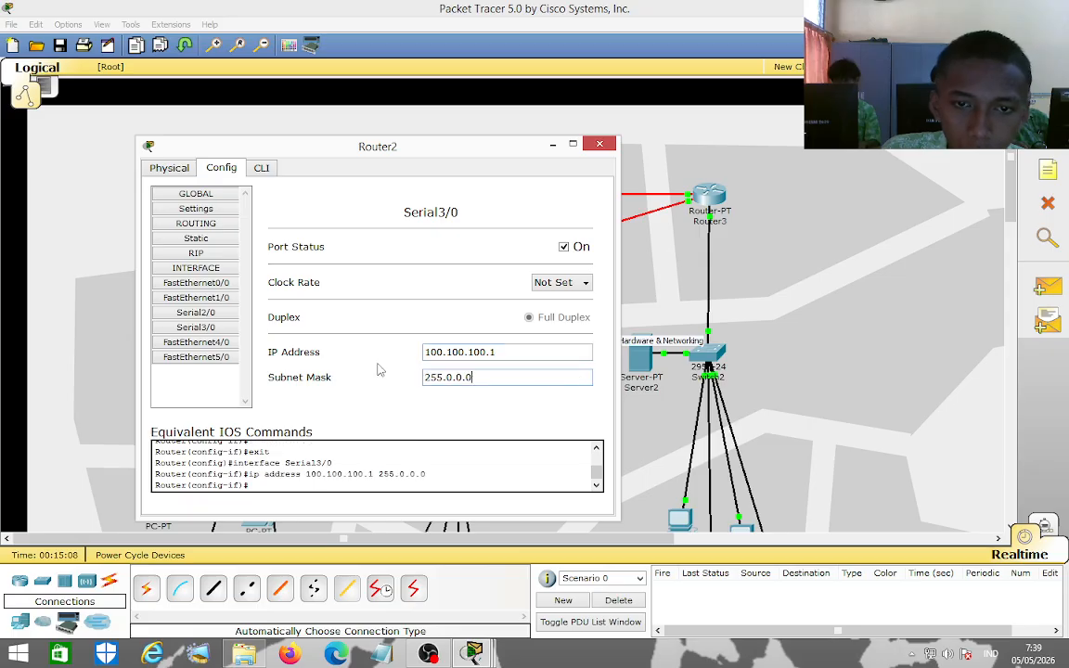
Try to assign the incomplete address 110.110.110 to Router2's FastEthernet4/0 interface.
click(224, 344)
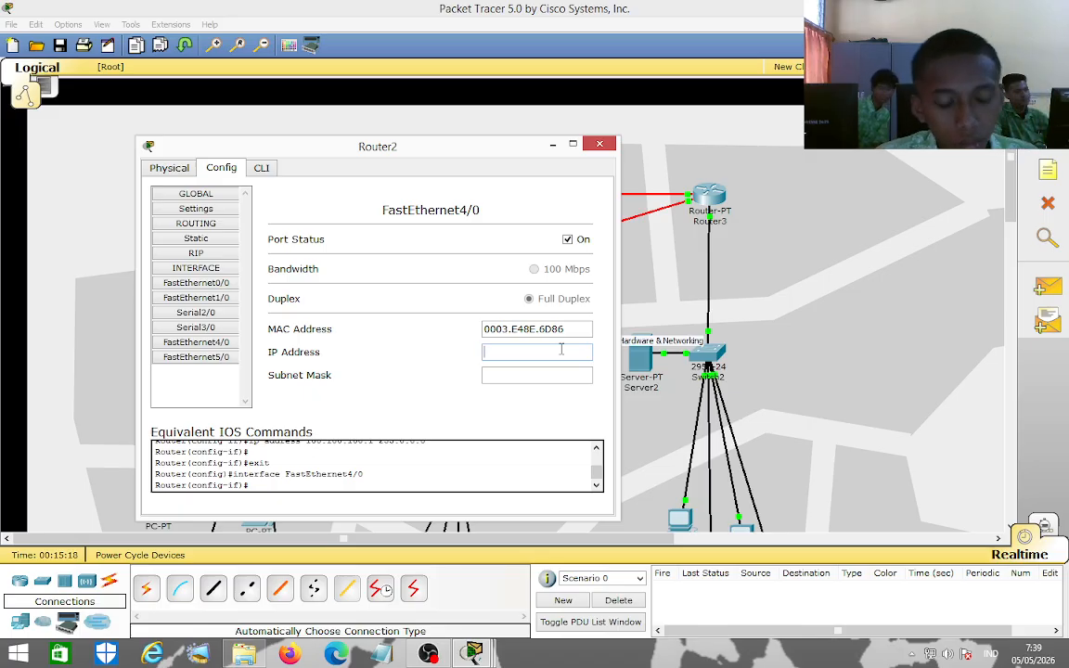
text(01)
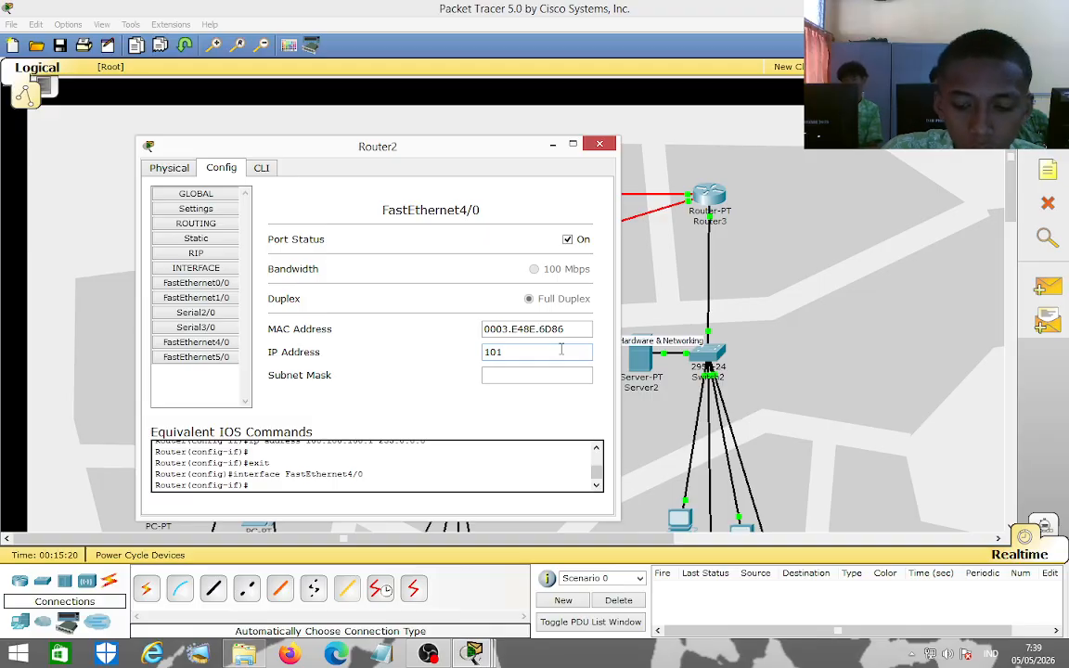
text(10)
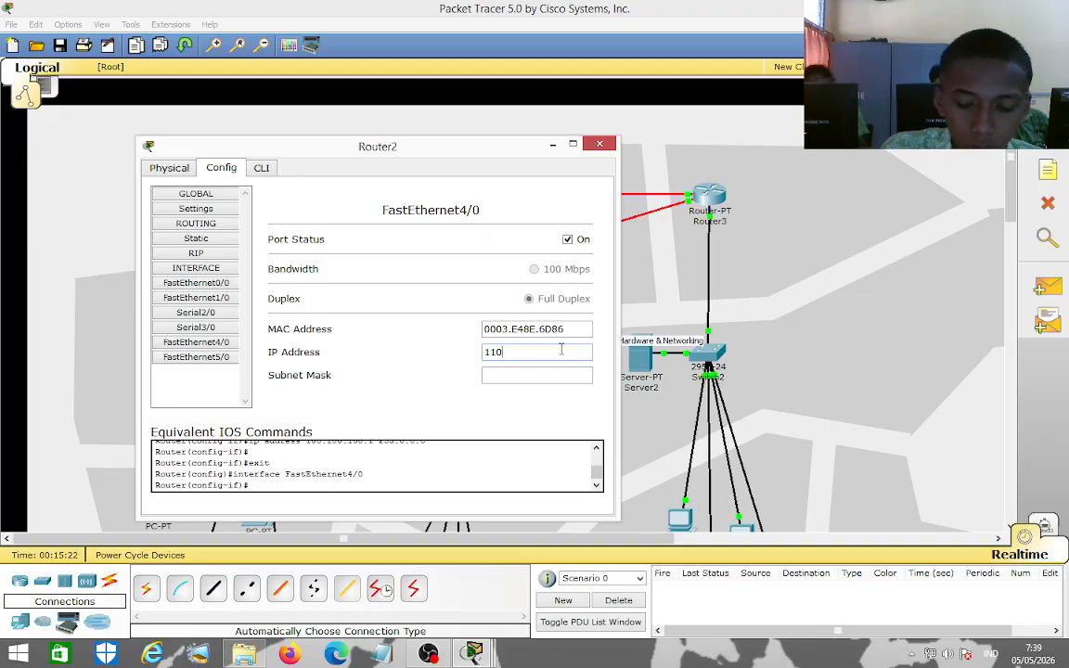
text(.100)
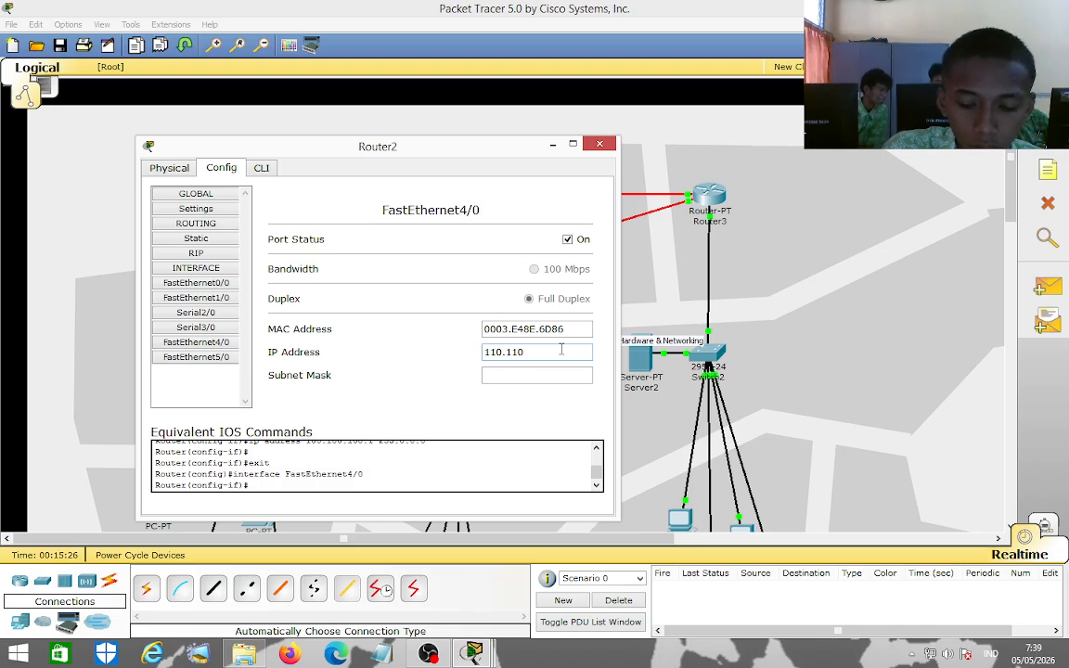
text(10)
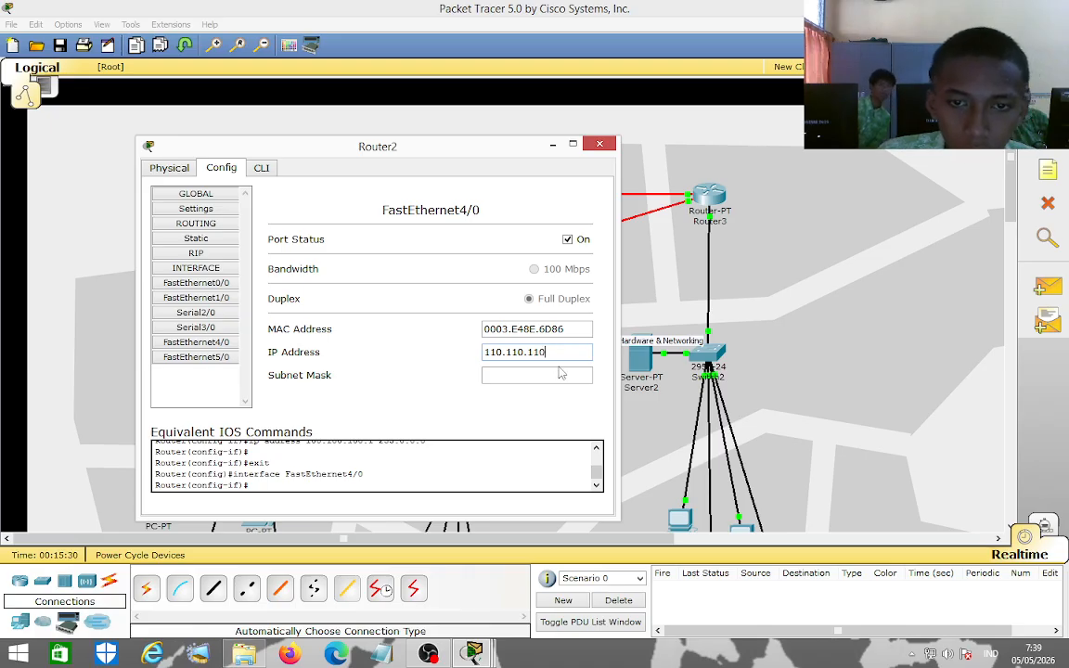
click(560, 373)
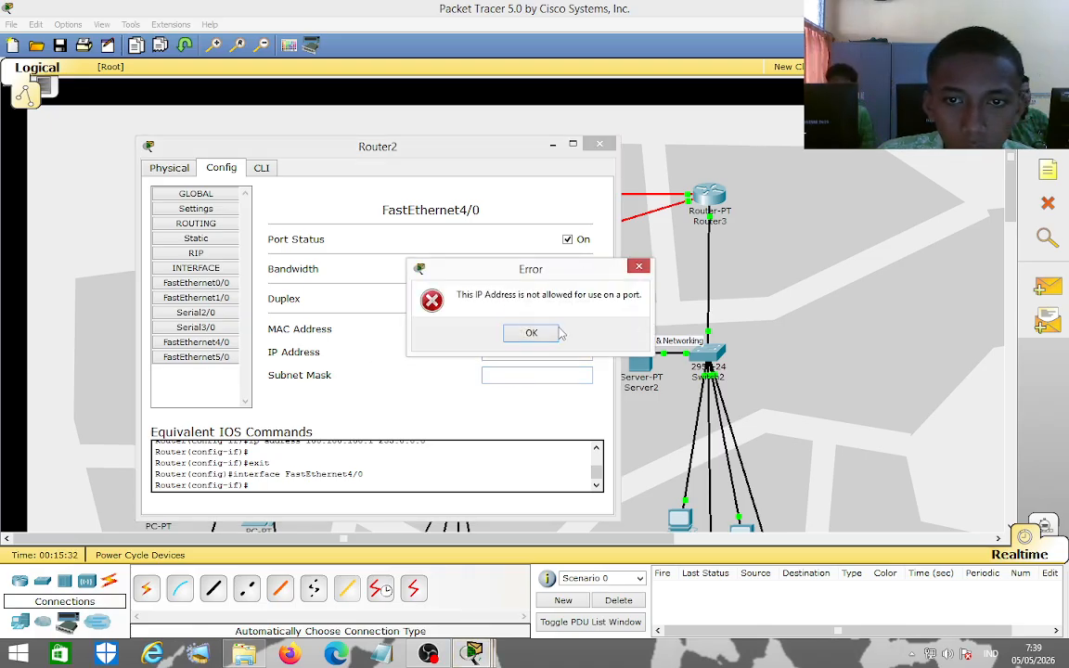
click(544, 333)
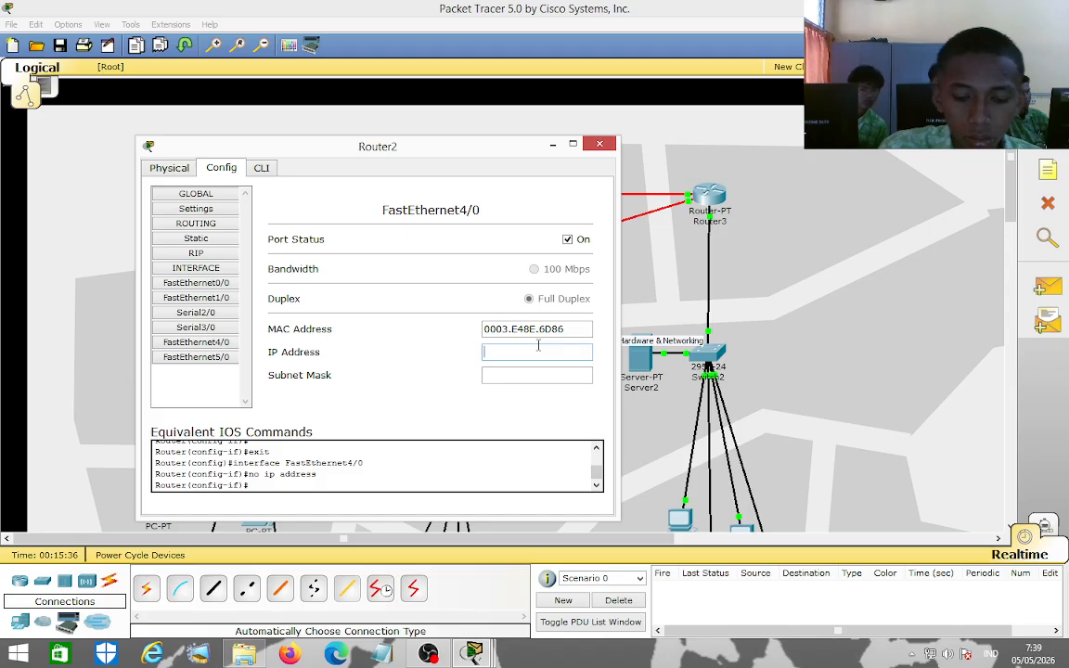
Enter the IP address of Router2's FastEthernet4/0 interface again, beginning with 110.110.
text(10.10)
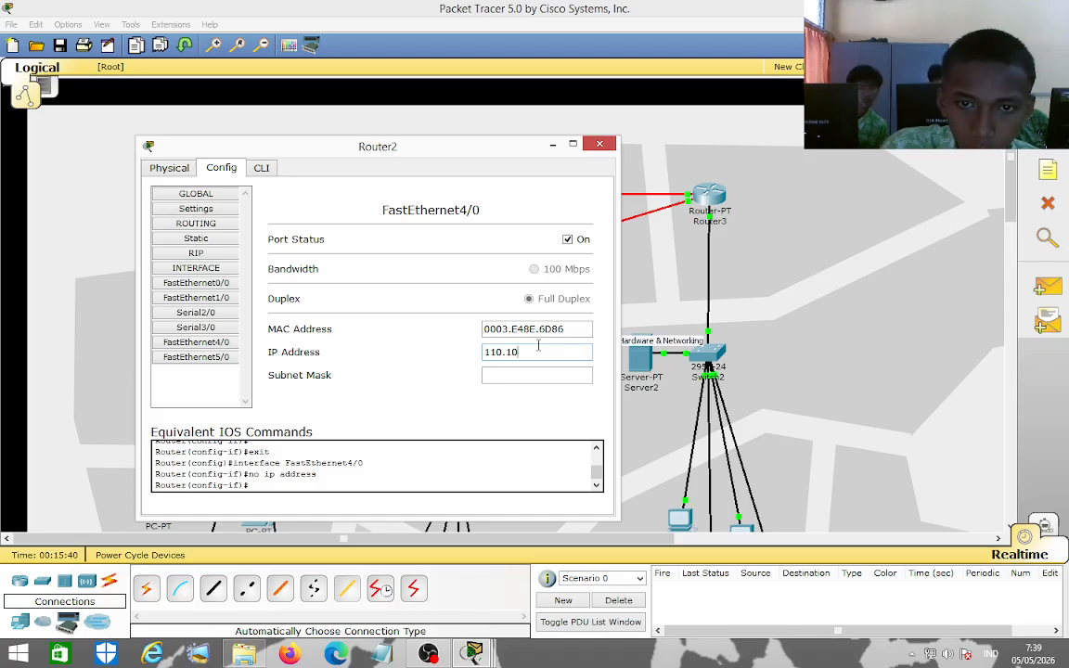
key(BackSpace)
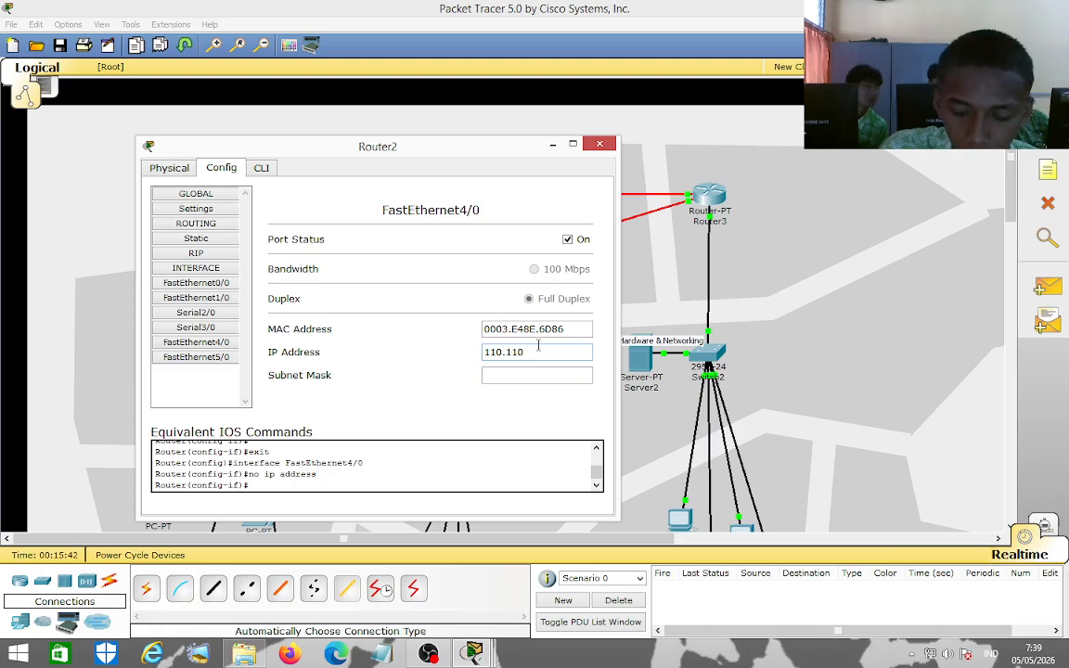
Complete Router2's FastEthernet4/0 addressing with IP address 110.110.110.1 and subnet mask 255.0.0.0.
text(10.110)
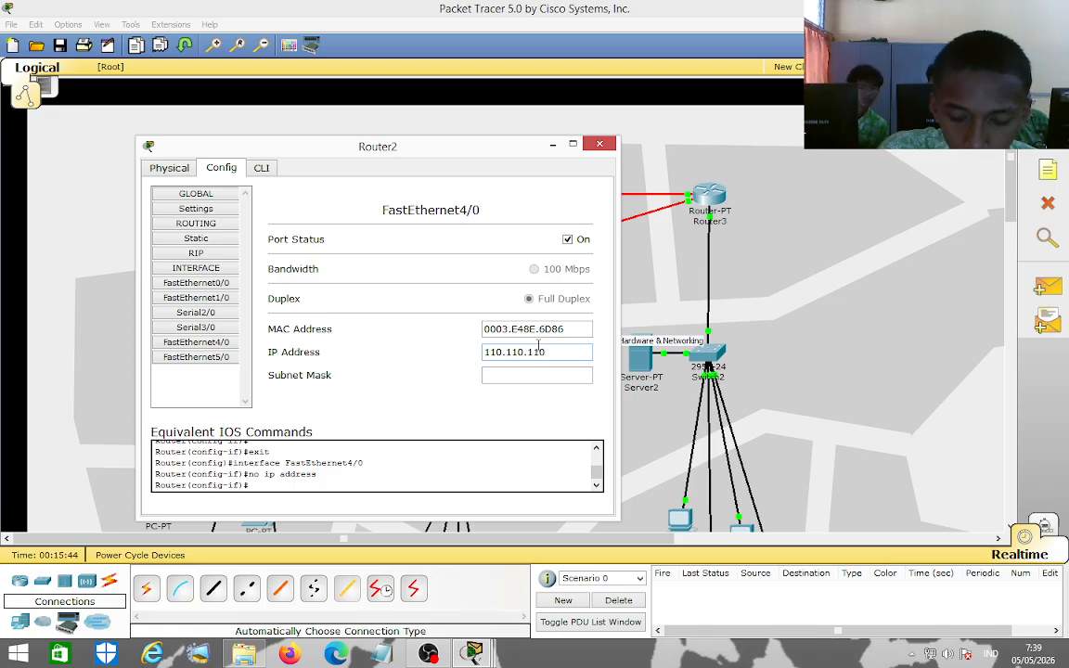
text(.1)
click(535, 376)
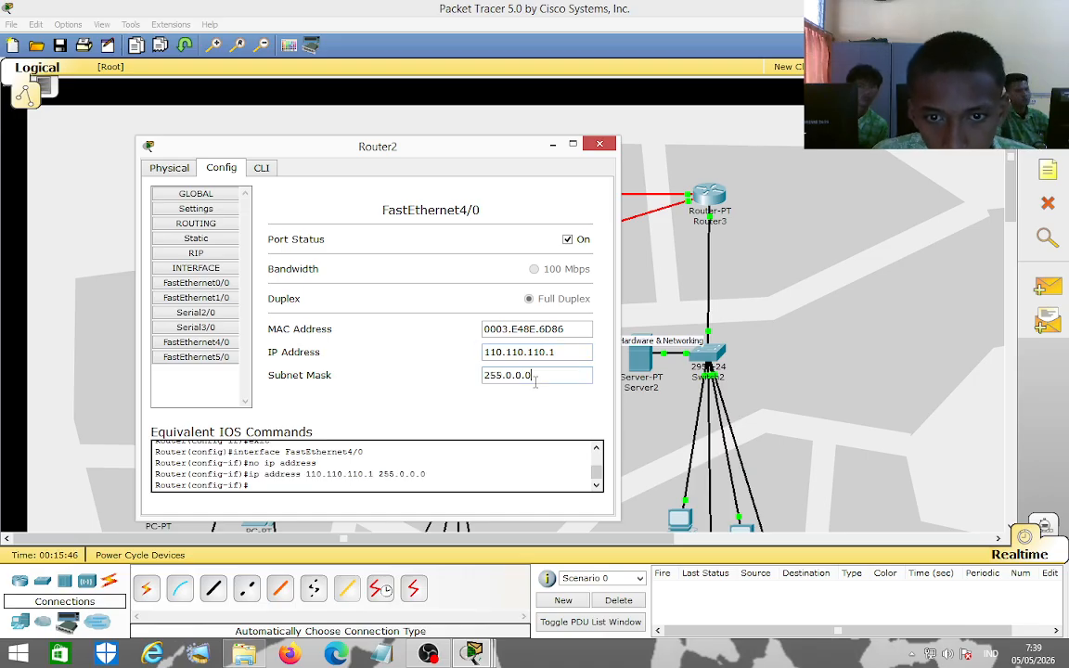
Assign IP address 120.120.120.1 with subnet mask 255.0.0.0 to Router2's FastEthernet5/0, and open Router3's configuration.
click(195, 356)
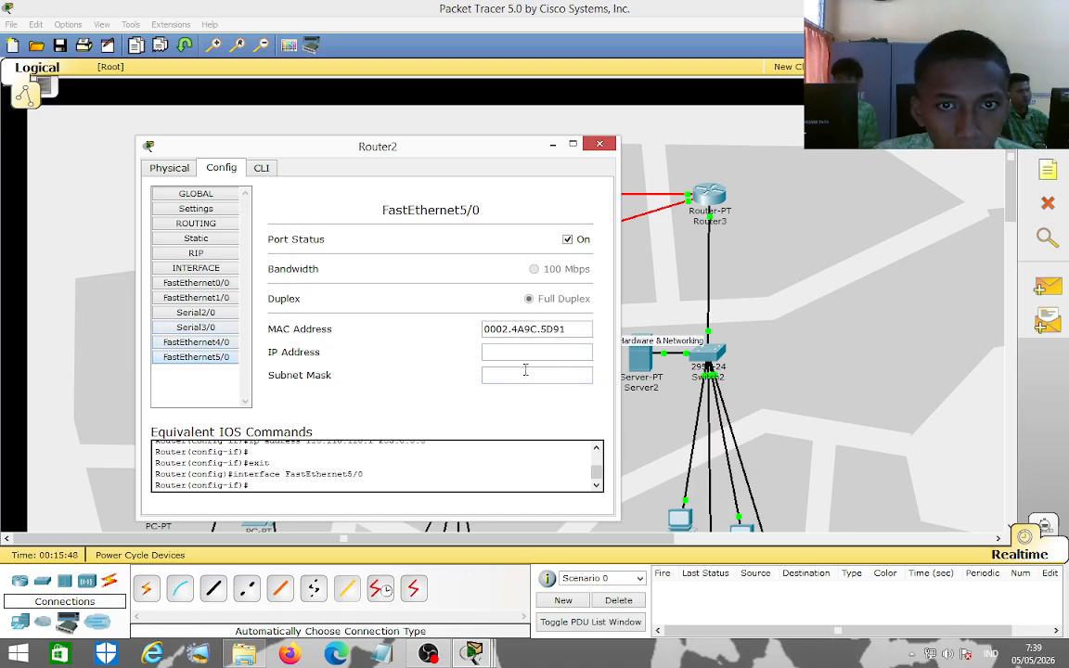
click(554, 349)
text(12)
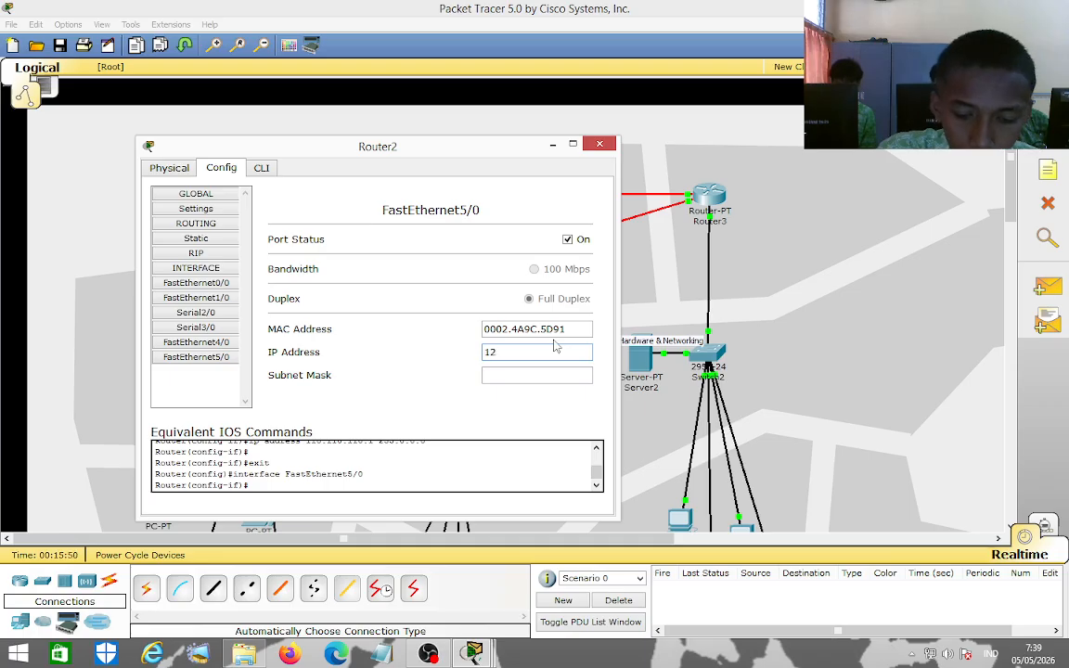
text(0.120)
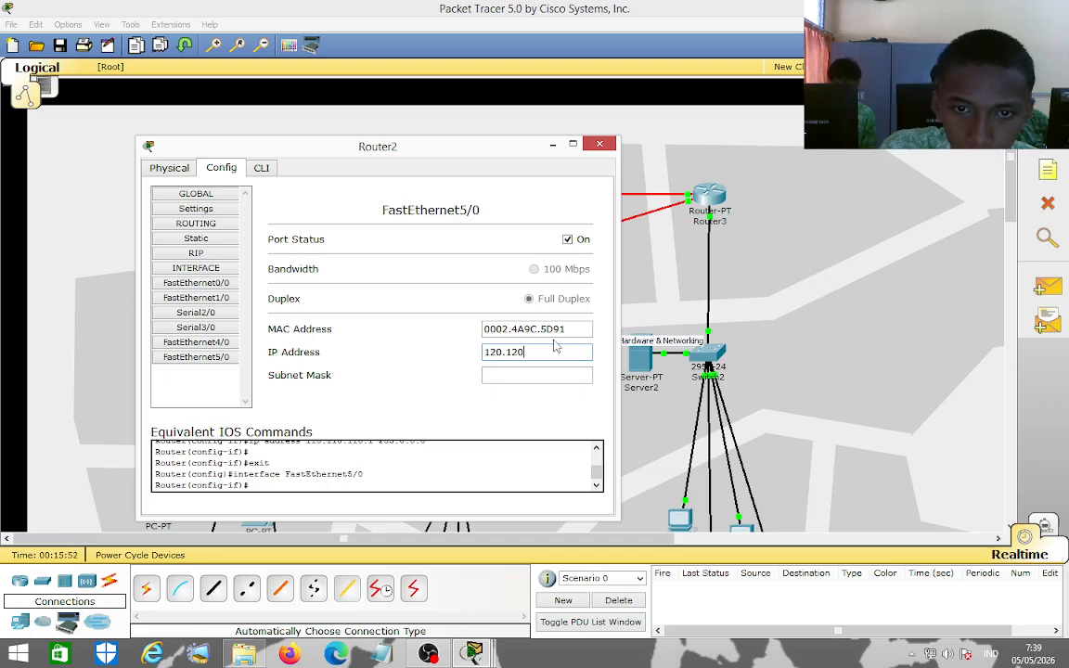
text(.121)
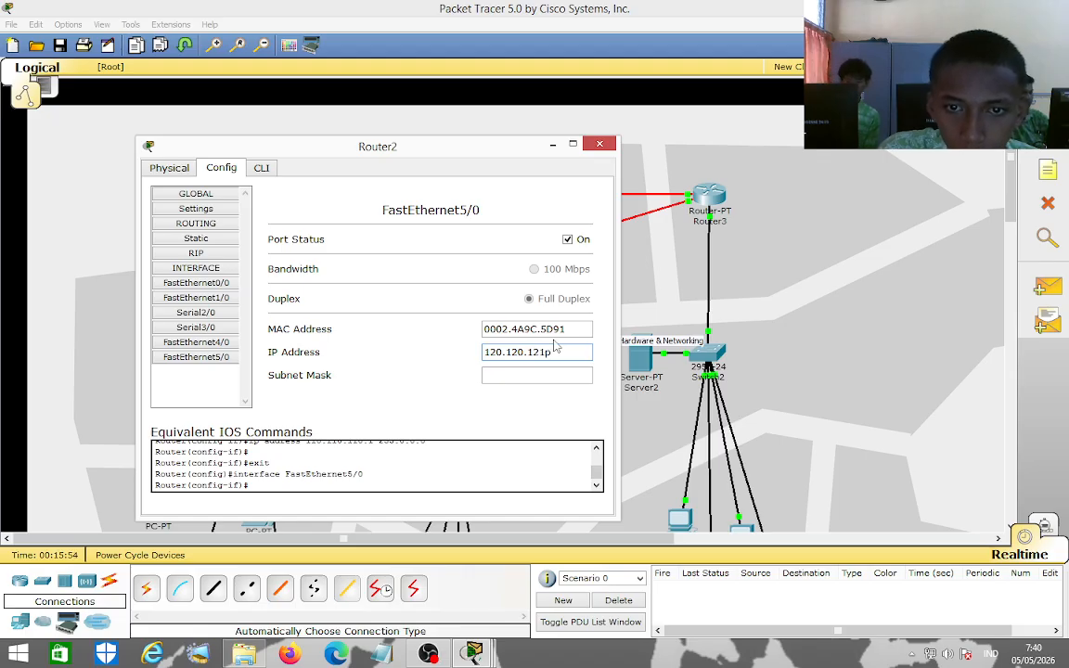
key(BackSpace)
text(0)
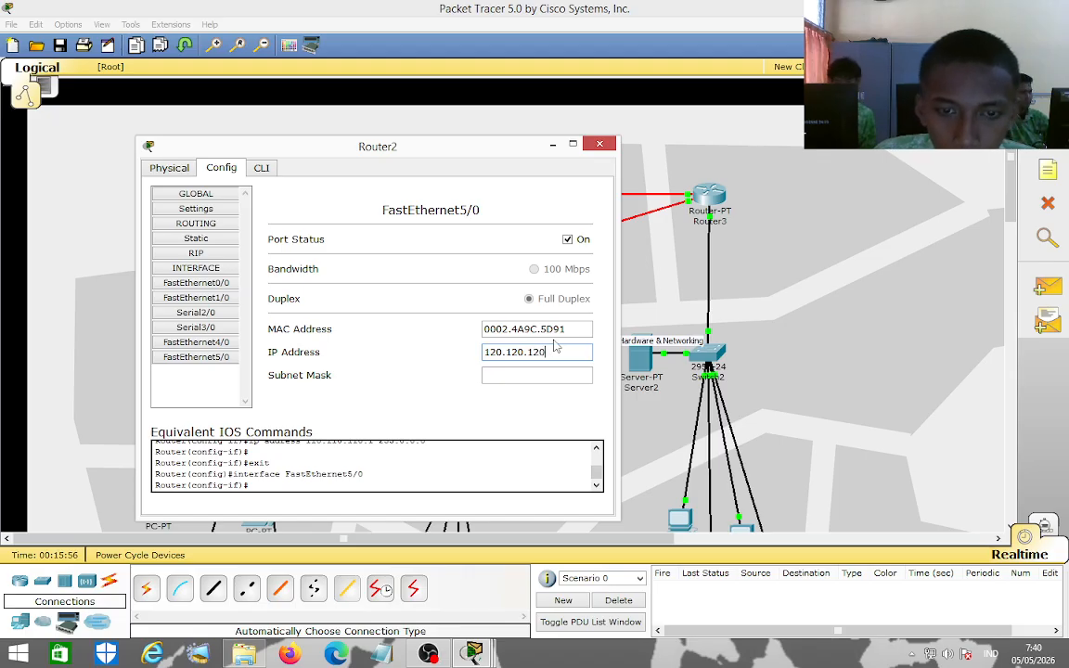
text(.1)
click(563, 376)
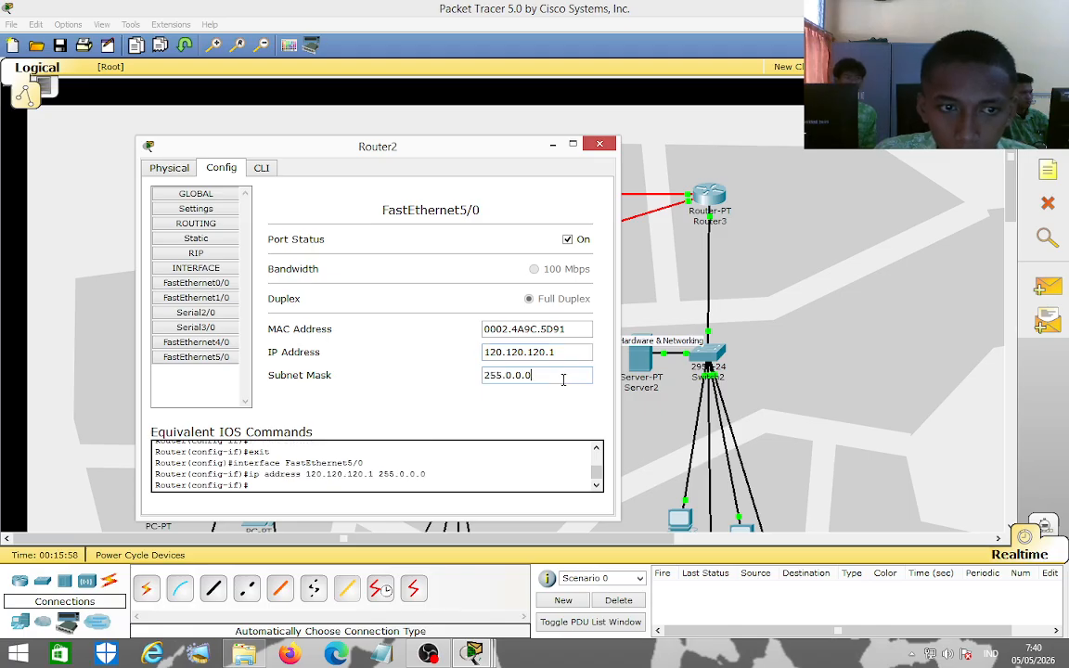
click(599, 144)
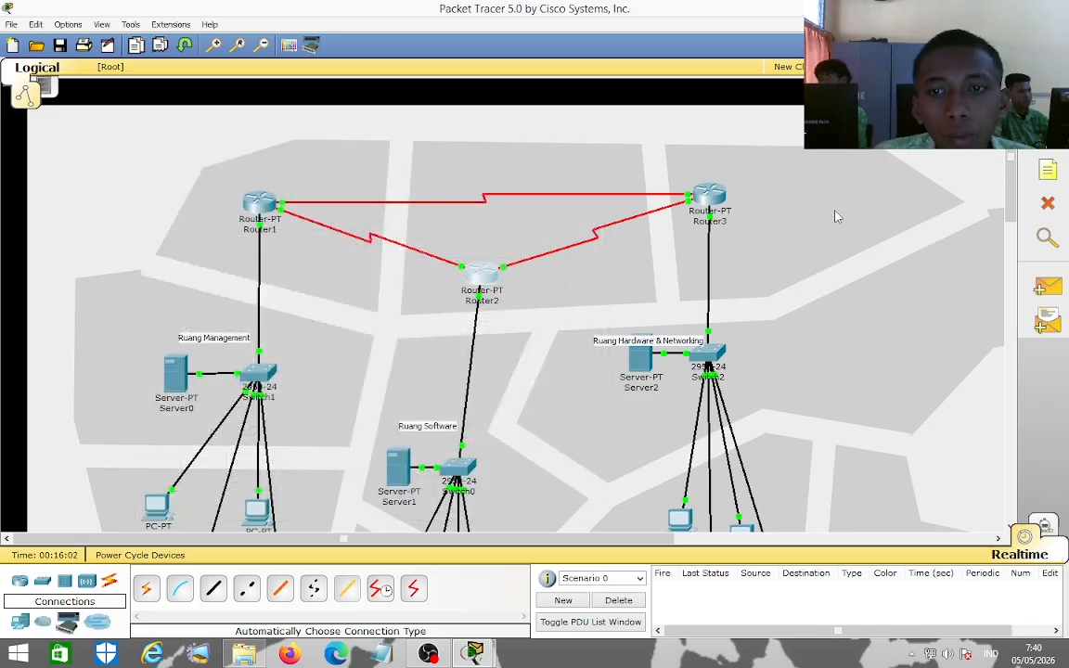
click(710, 199)
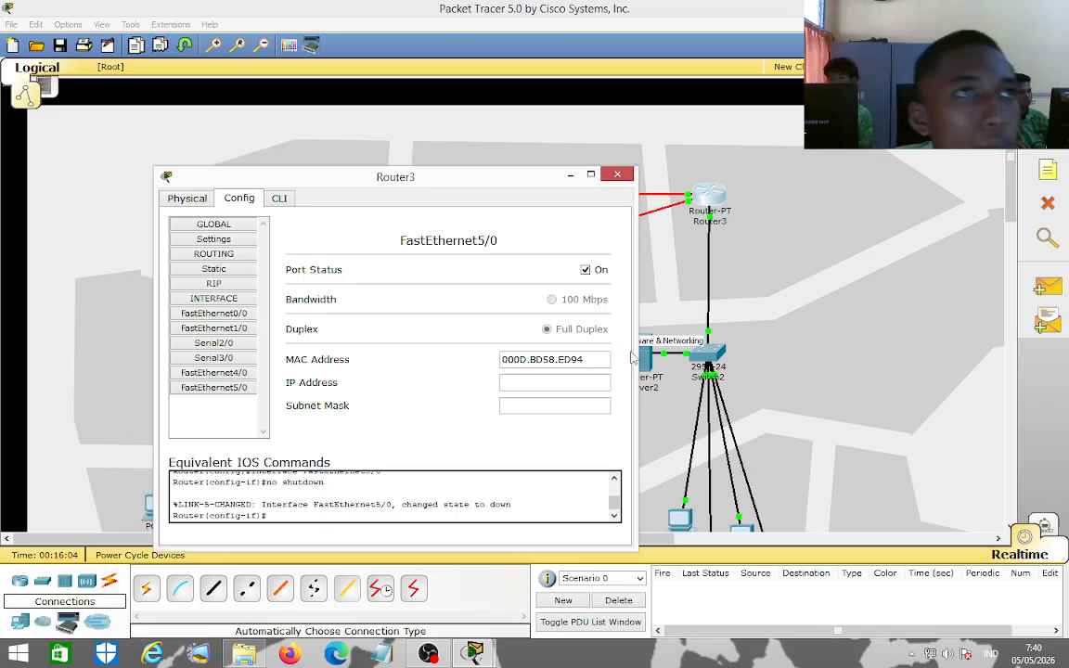
click(585, 386)
text(130)
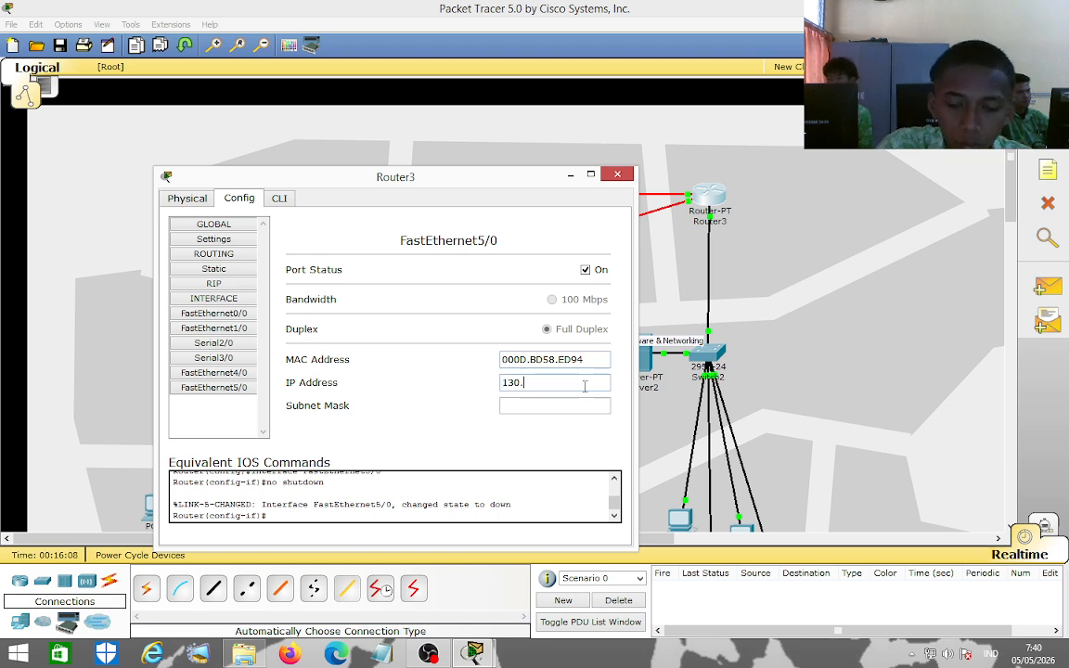
text(.130.1)
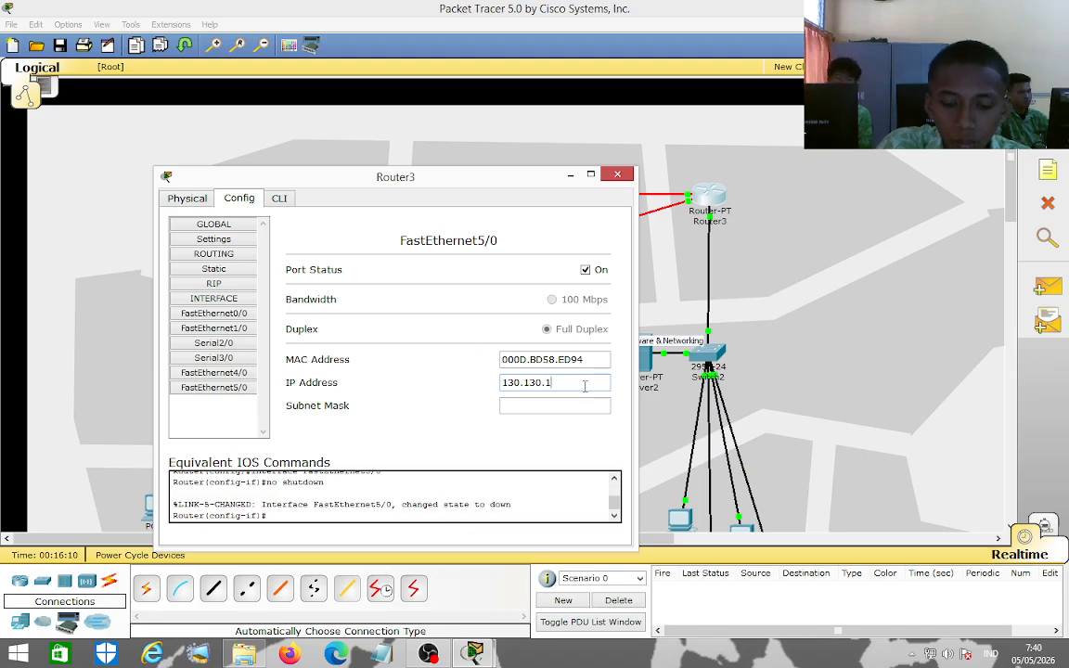
text(03)
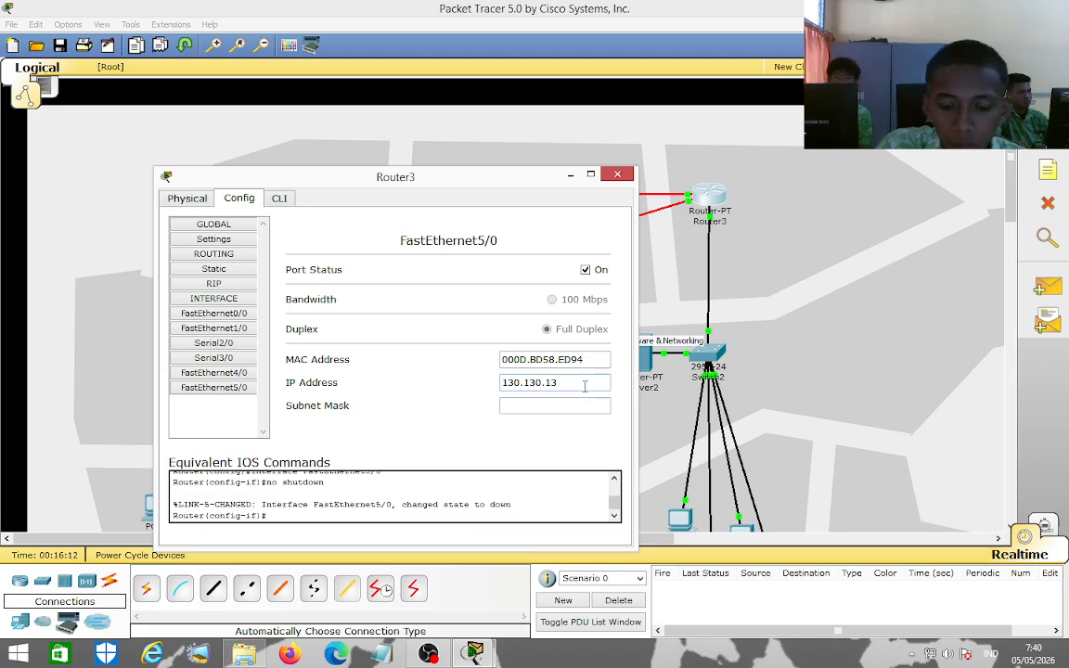
text(0)
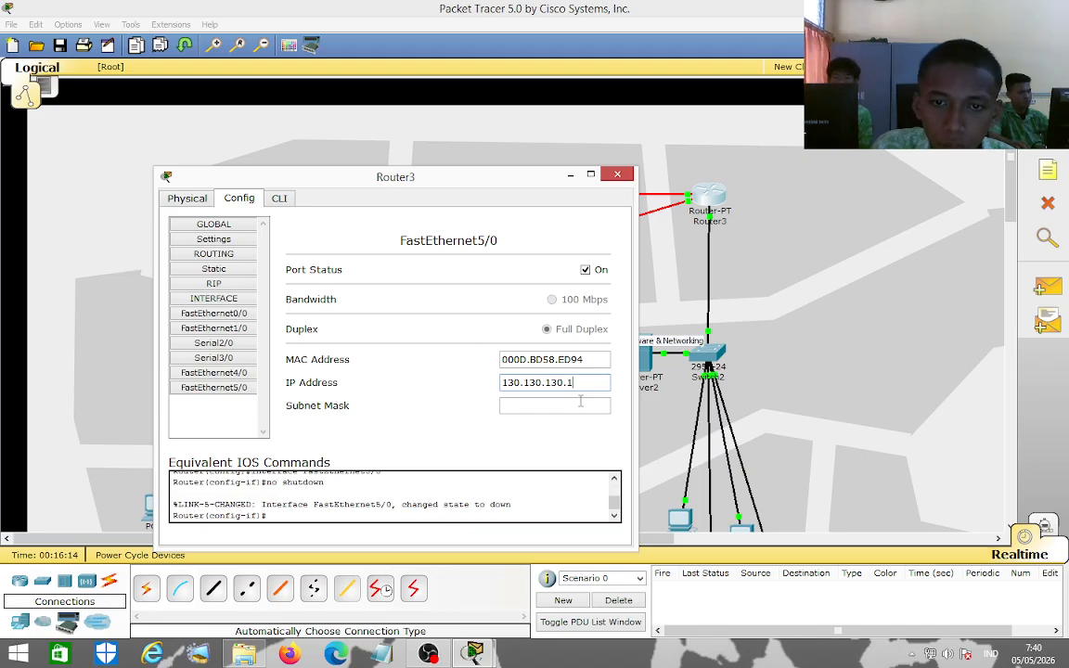
click(578, 406)
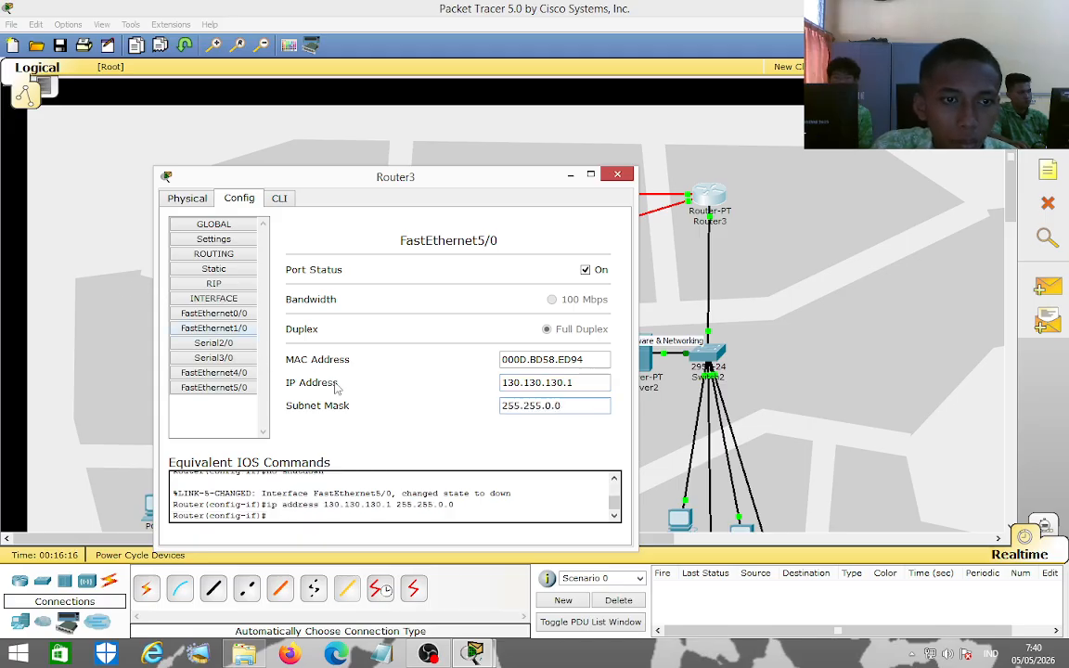
click(586, 386)
key(BackSpace)
key(BackSpace)
key(BackSpace)
key(BackSpace)
key(BackSpace)
key(BackSpace)
key(BackSpace)
key(BackSpace)
key(BackSpace)
key(BackSpace)
key(BackSpace)
key(BackSpace)
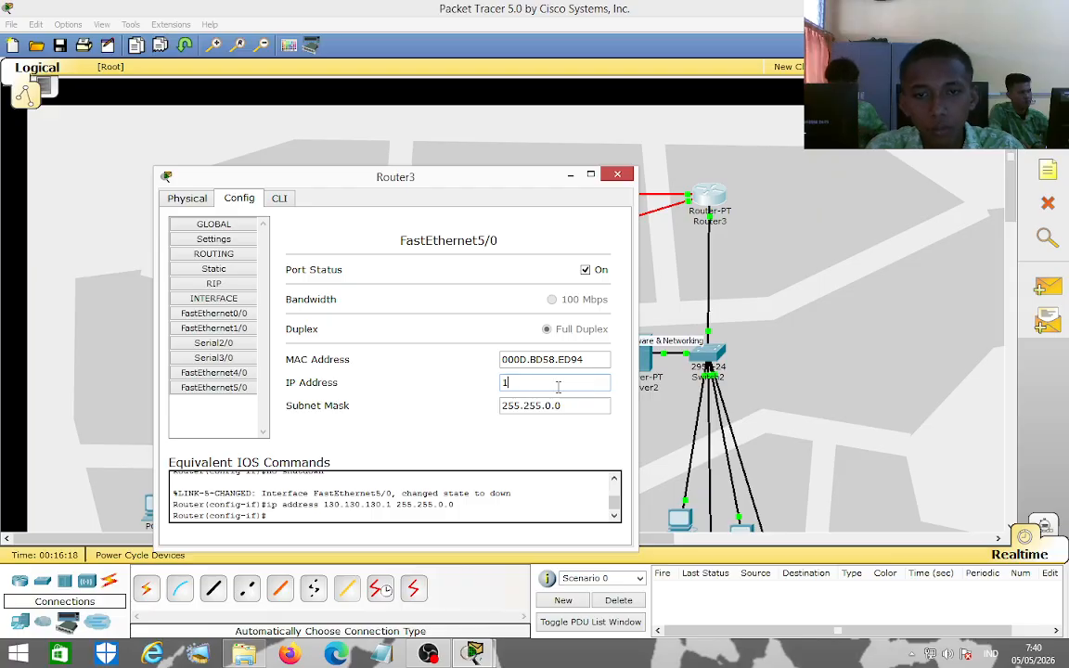
Assign IP address 130.130.130.1 with subnet mask 255.255.0.0 to Router3's FastEthernet0/0 interface.
click(213, 312)
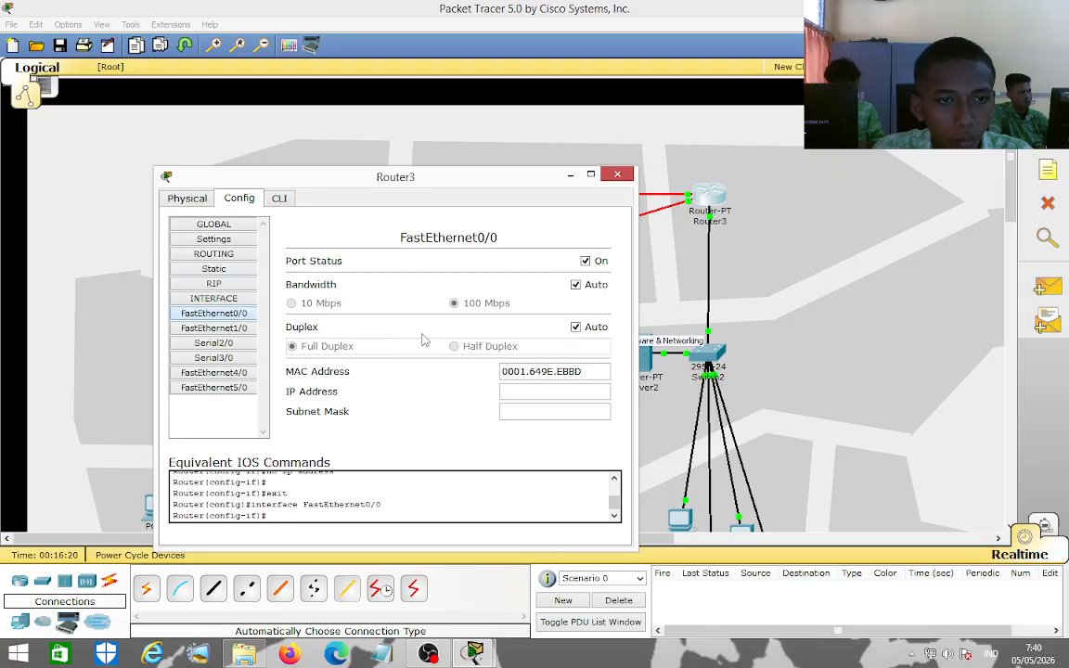
click(536, 387)
text(130.)
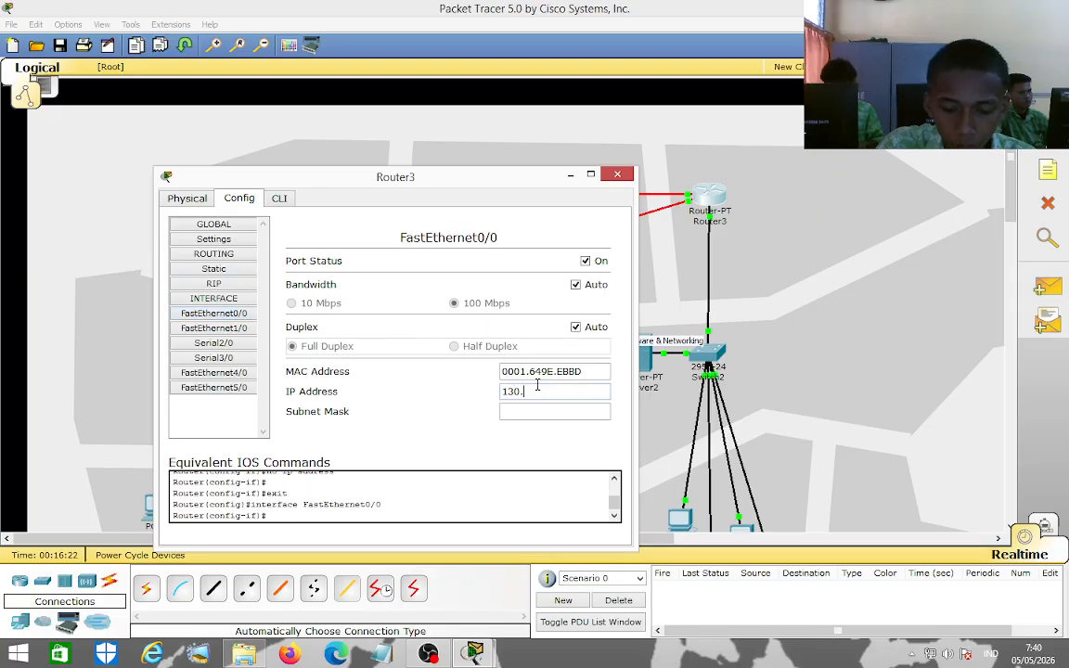
text(130.130)
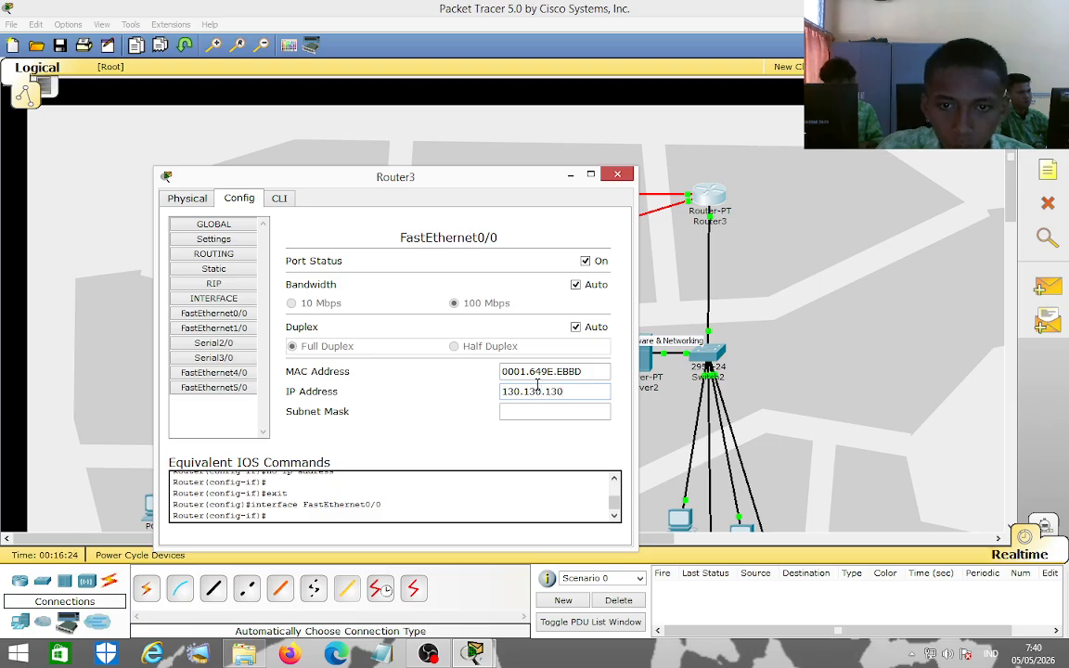
text(.1)
key(Tab)
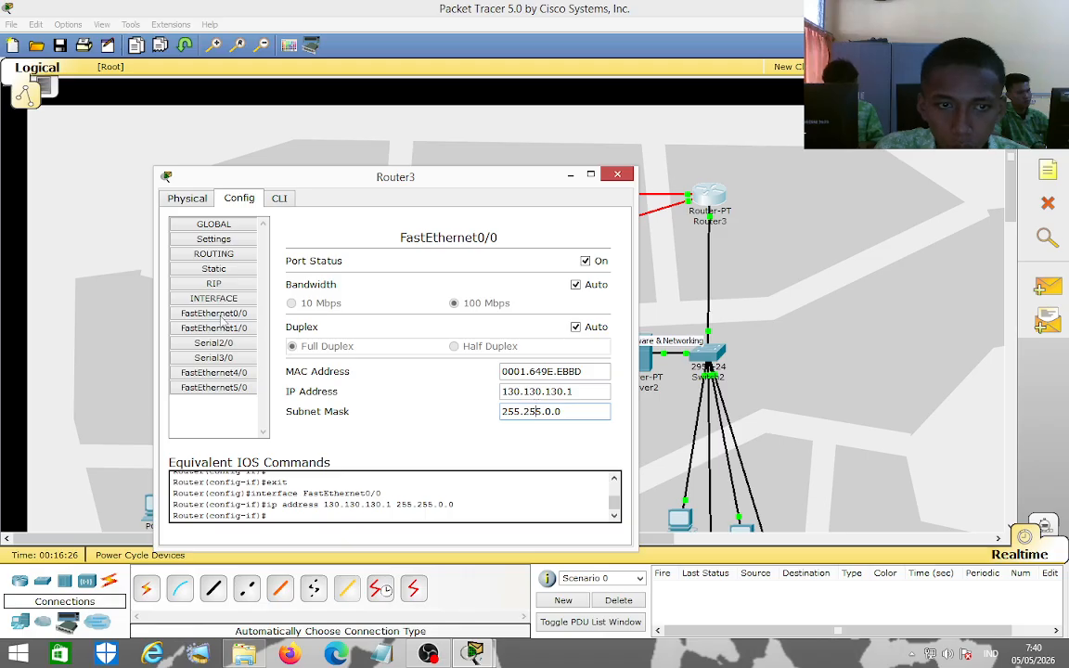
Assign IP address 140.140.140.1 with subnet mask 255.255.0.0 to Router3's FastEthernet1/0 interface.
click(219, 328)
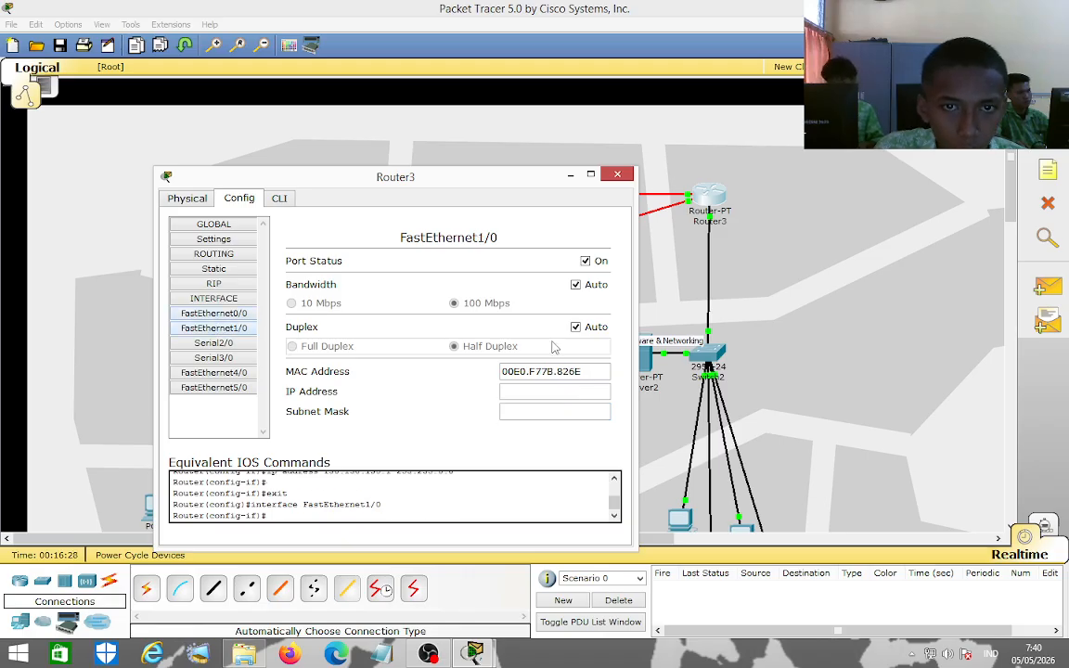
click(587, 390)
text(140)
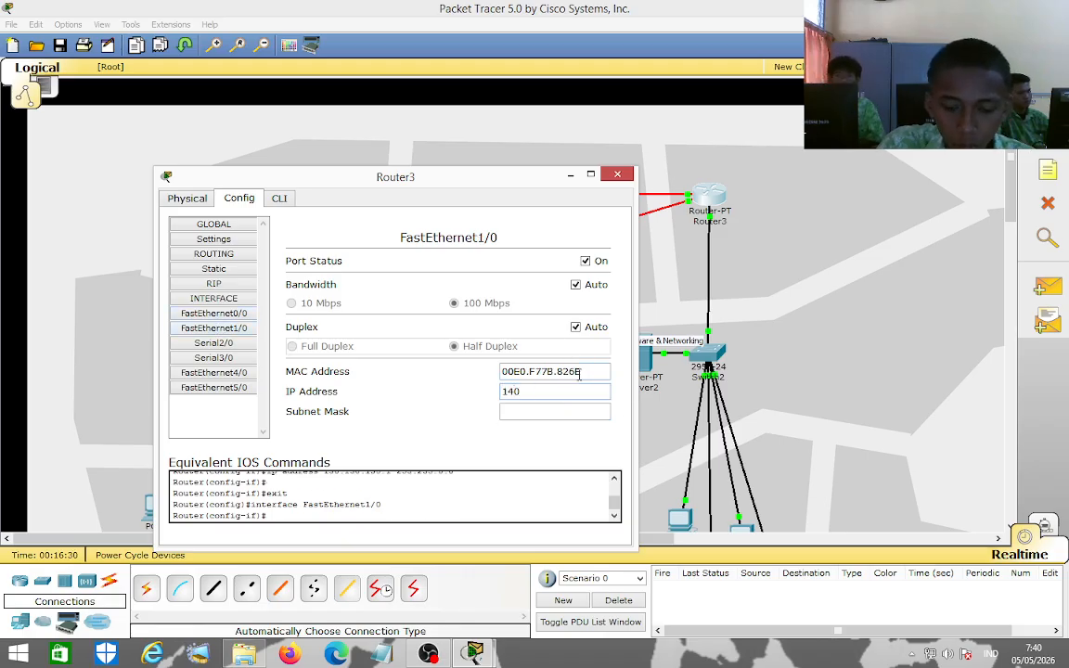
text(.140.140)
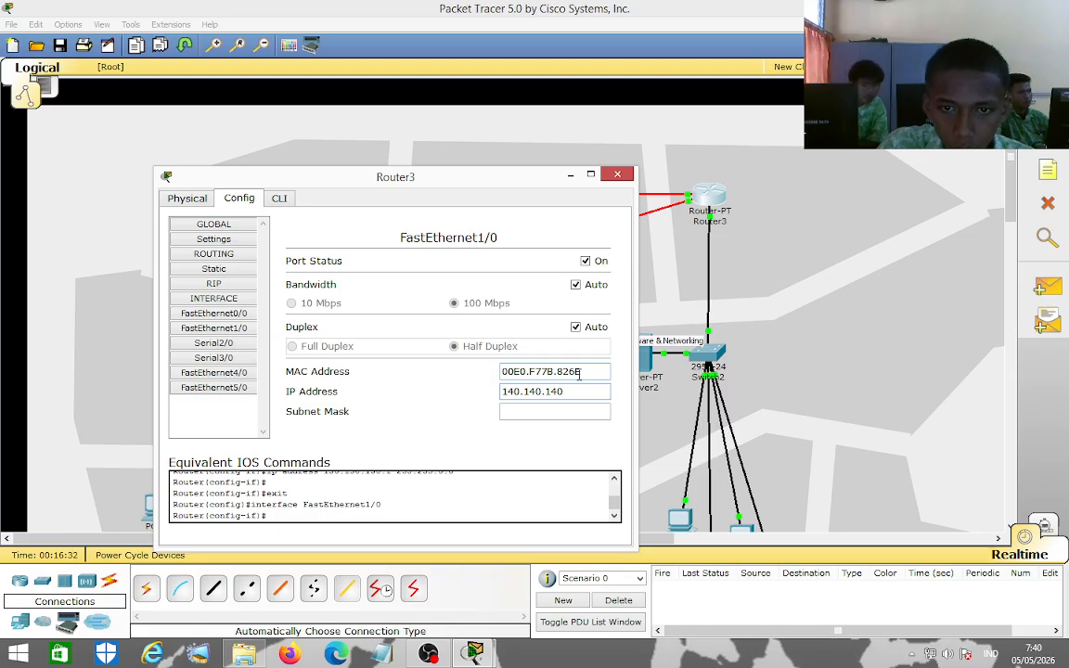
text(.1)
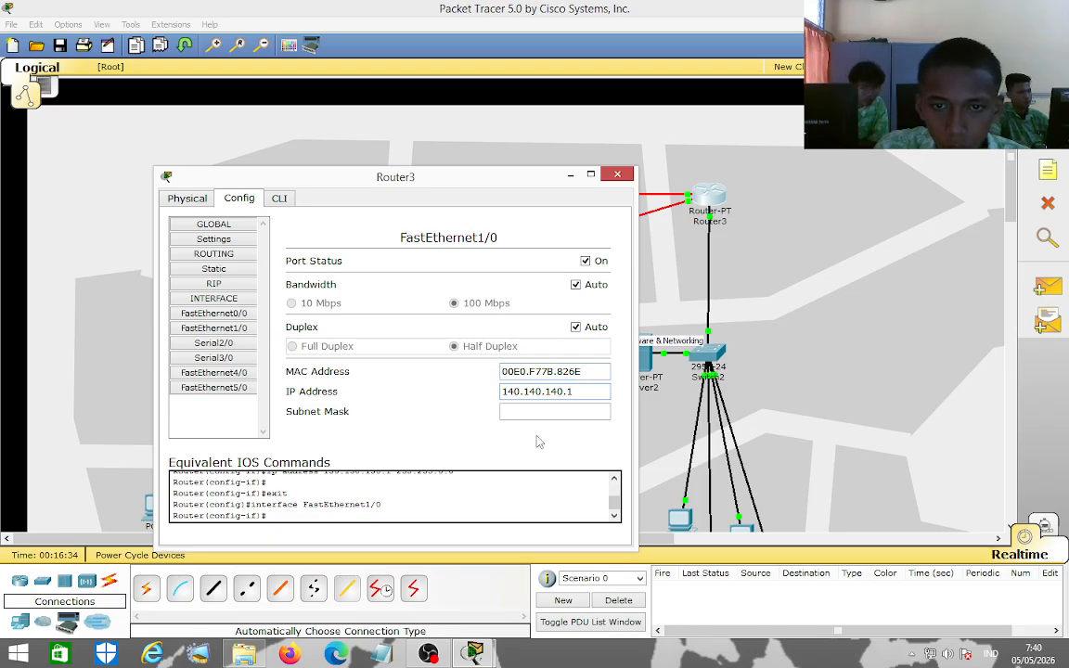
click(502, 414)
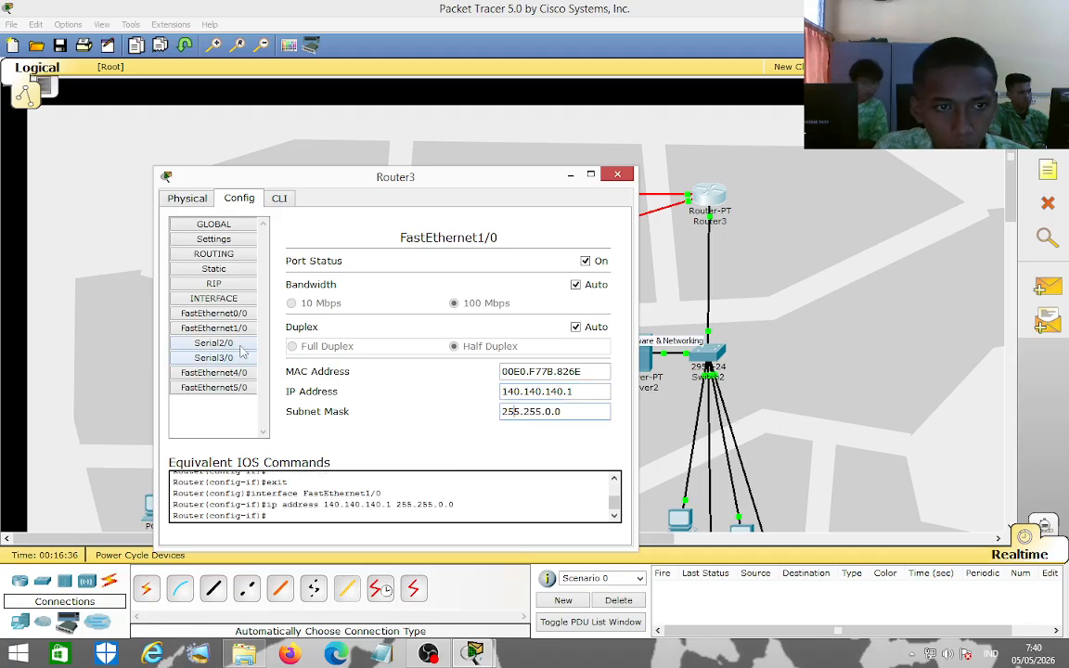
Assign IP address 150.150.150.1 with subnet mask 255.255.0.0 to Router3's Serial2/0 interface.
click(218, 342)
click(568, 382)
text(150.150.150.1)
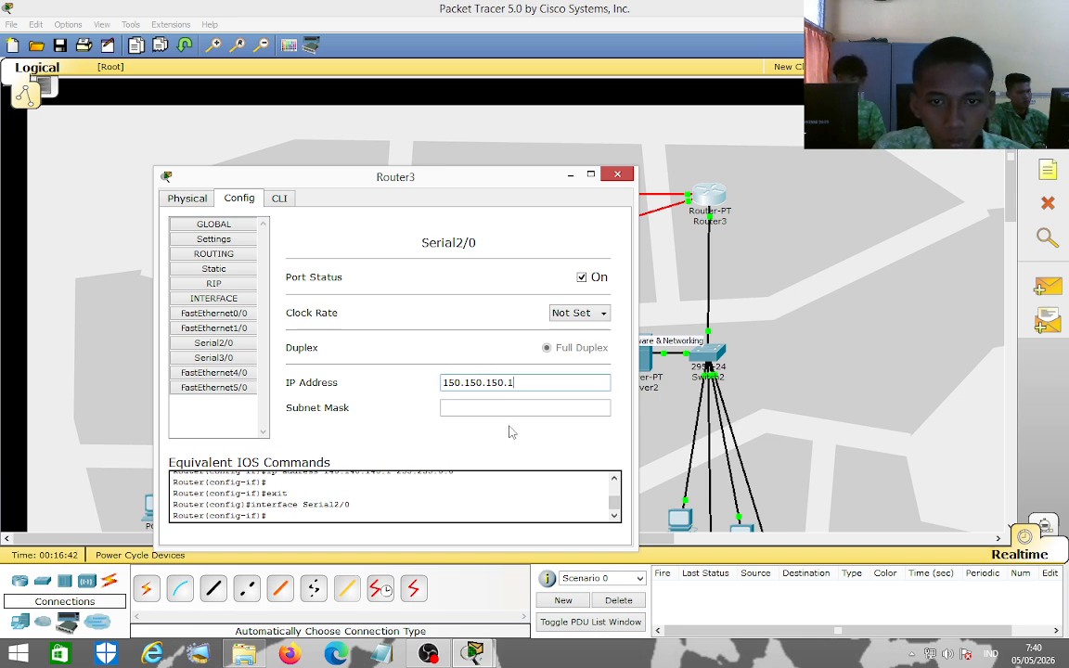
click(525, 408)
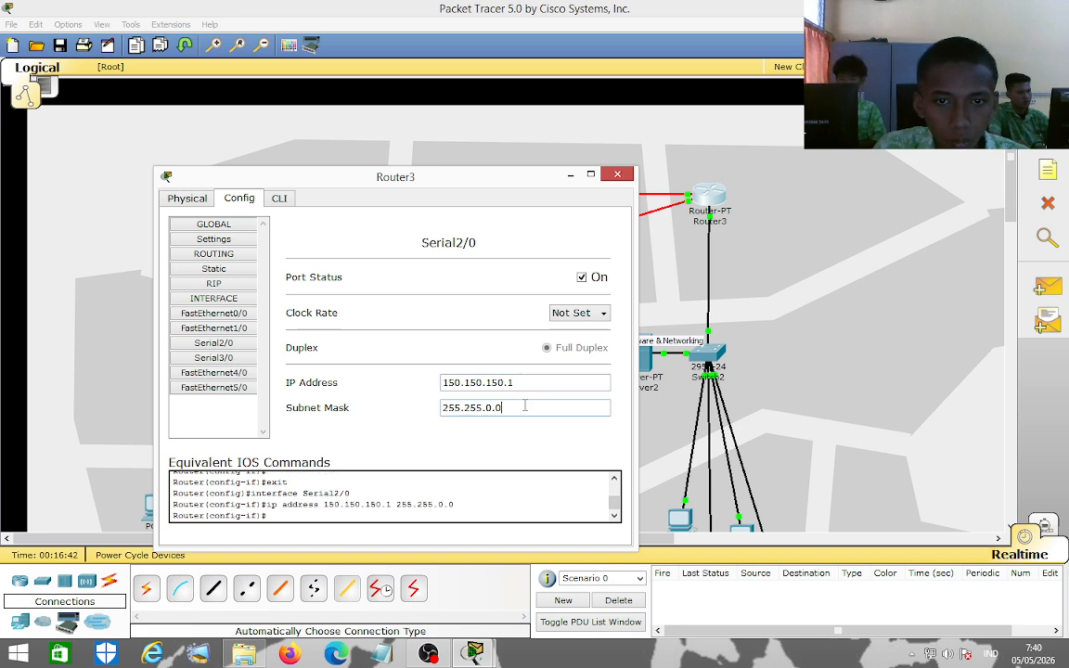
Assign IP address 160.160.160.1 with subnet mask 255.255.0.0 to Router3's Serial3/0 interface.
click(214, 357)
click(472, 381)
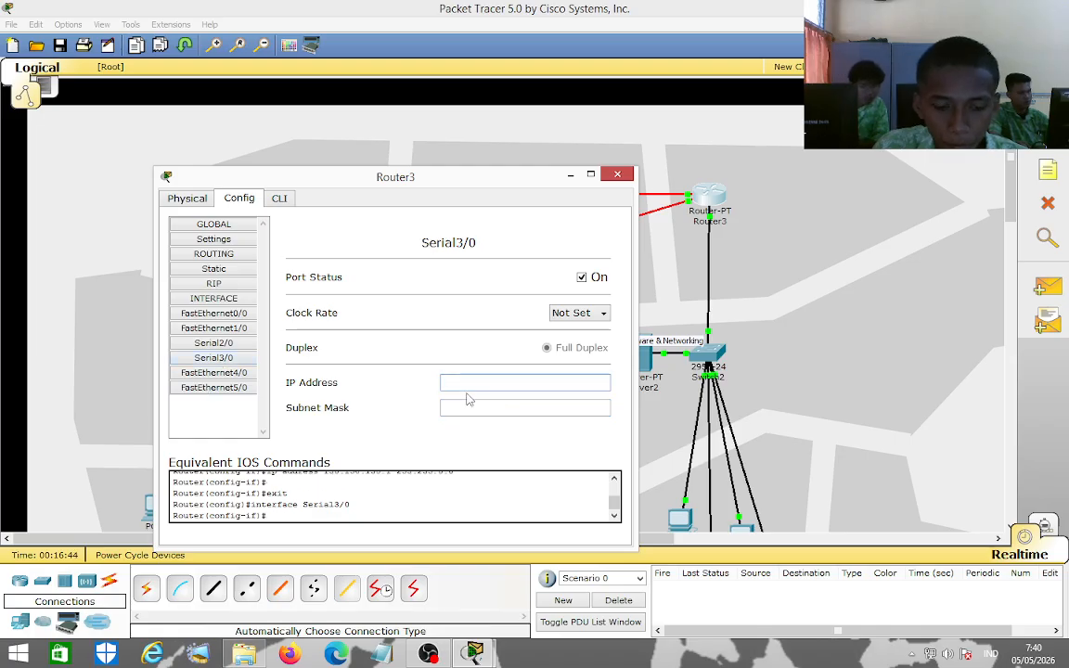
text(160.160)
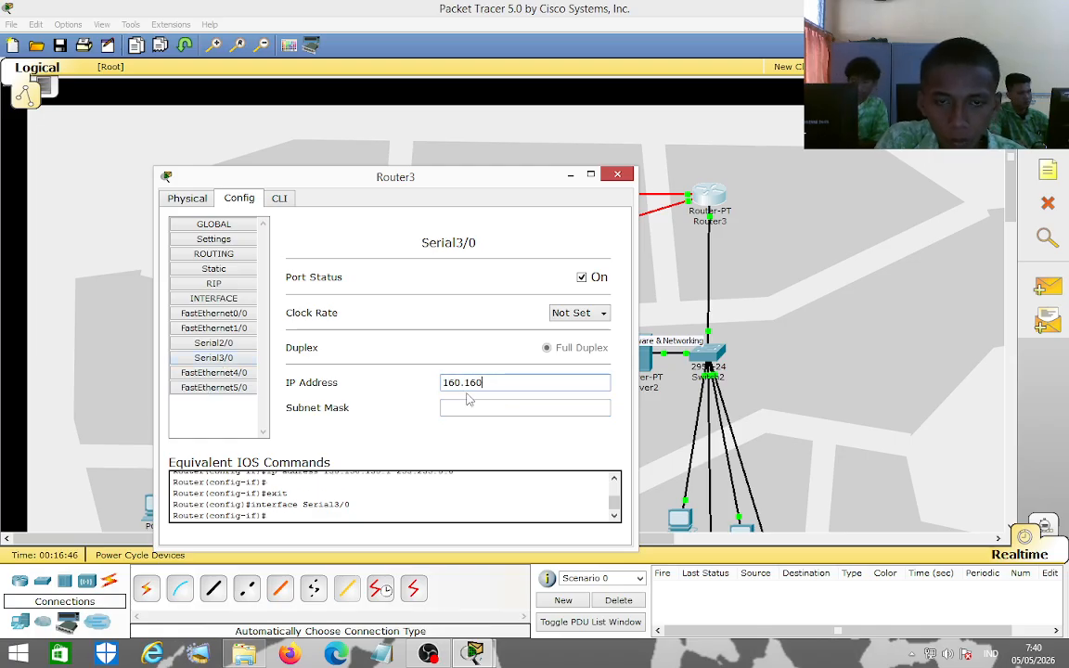
text(.106)
key(BackSpace)
key(BackSpace)
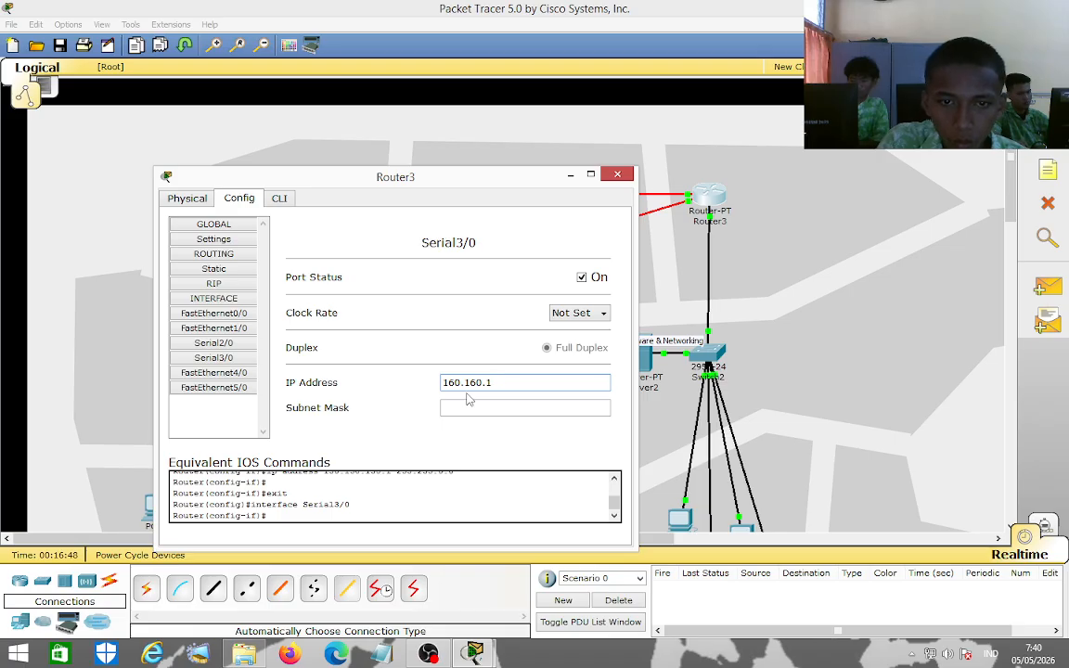
text(6-)
key(BackSpace)
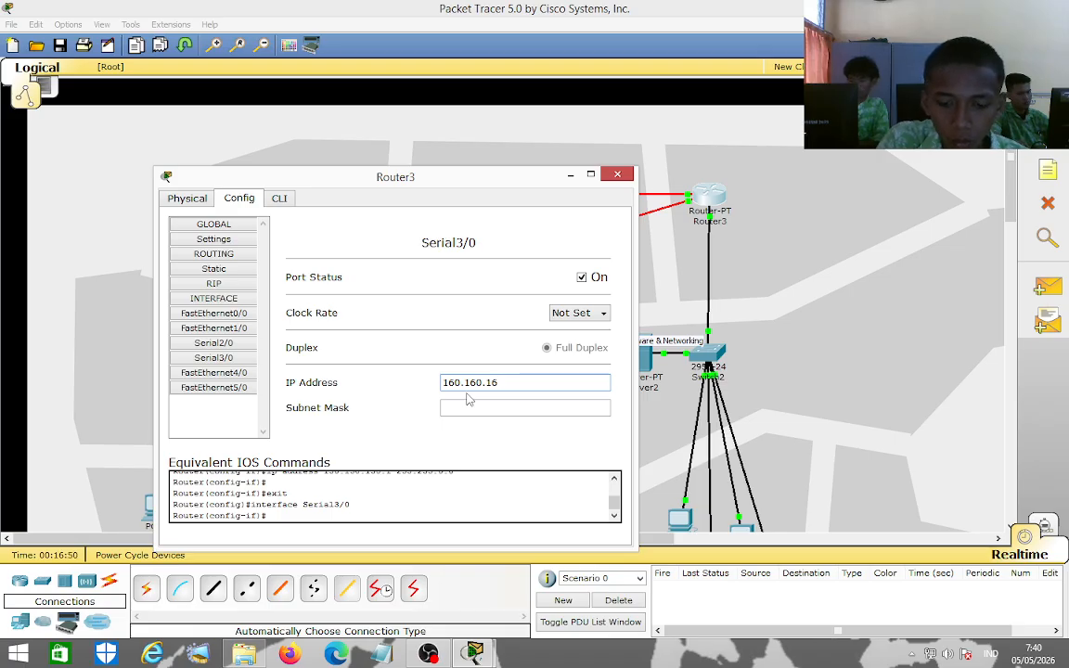
text(0)
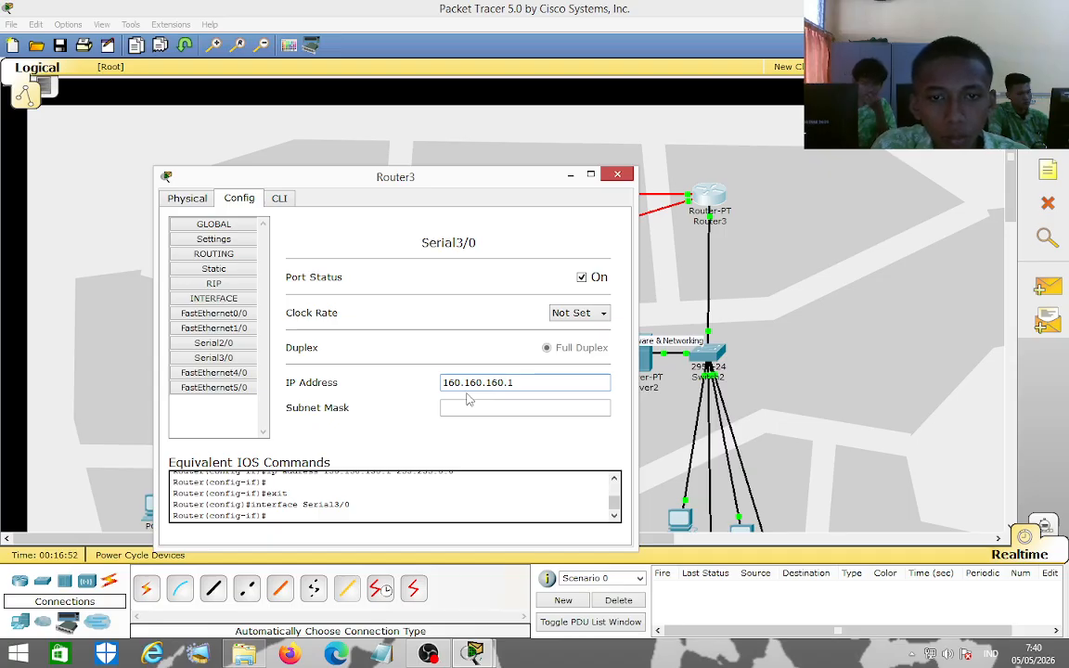
text(.1)
click(512, 409)
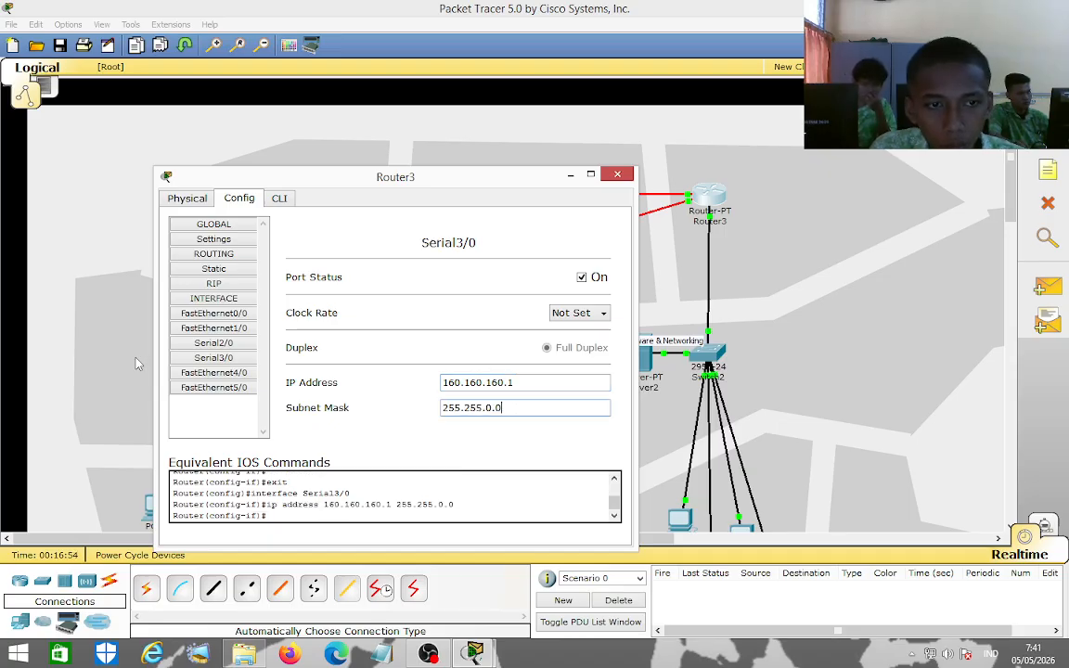
Assign IP address 170.170.170.1 with subnet mask 255.255.0.0 to Router3's FastEthernet4/0 interface.
click(204, 373)
click(563, 380)
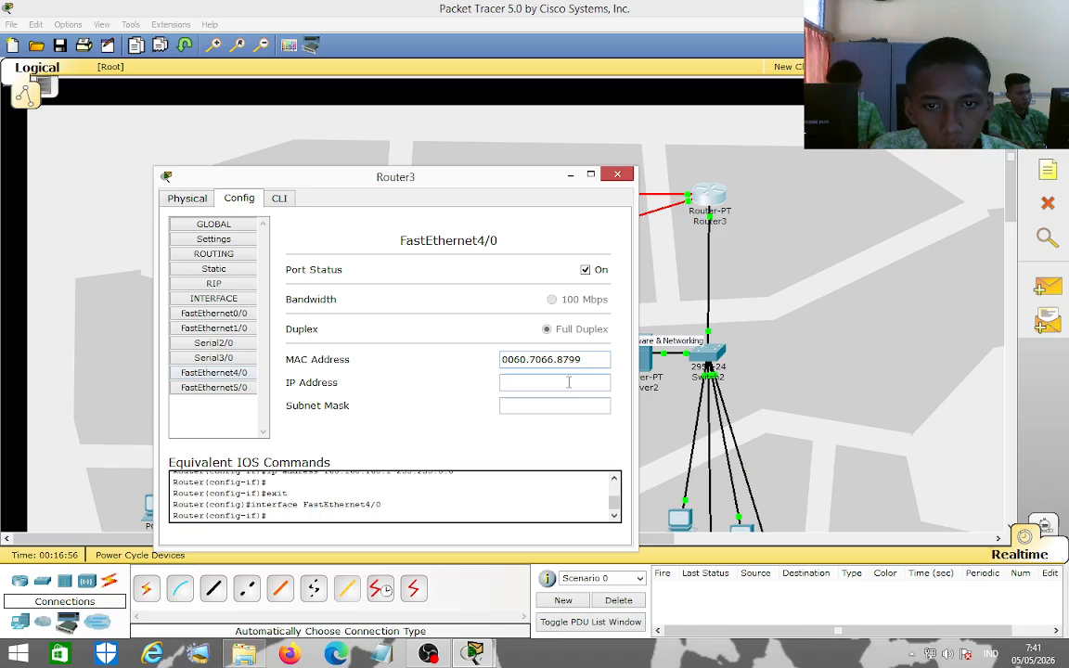
text(17)
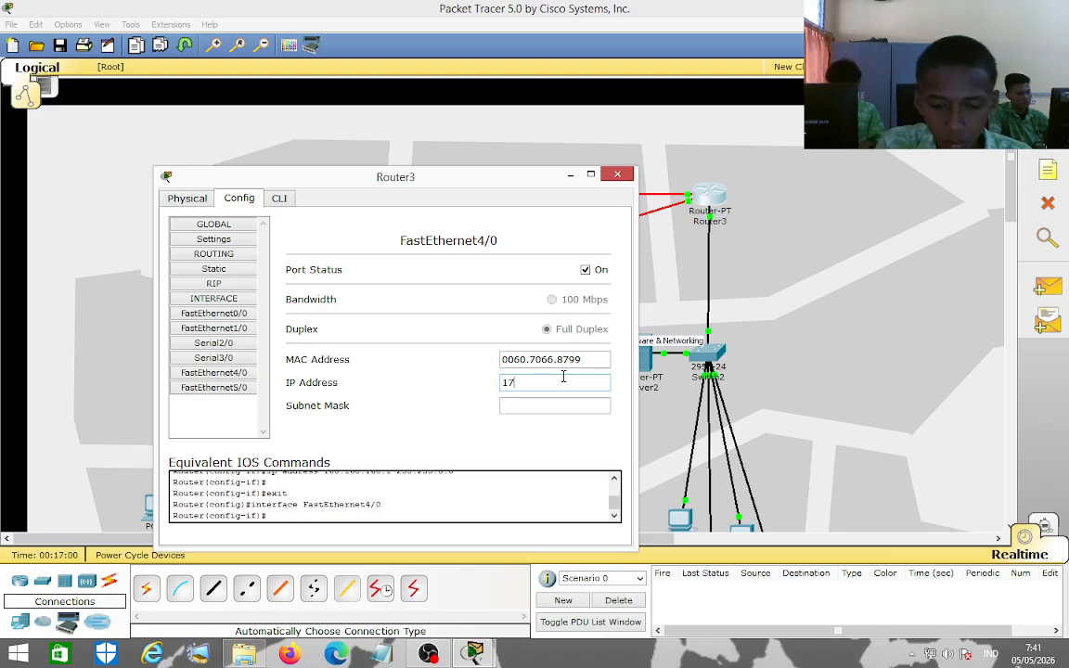
text(170.)
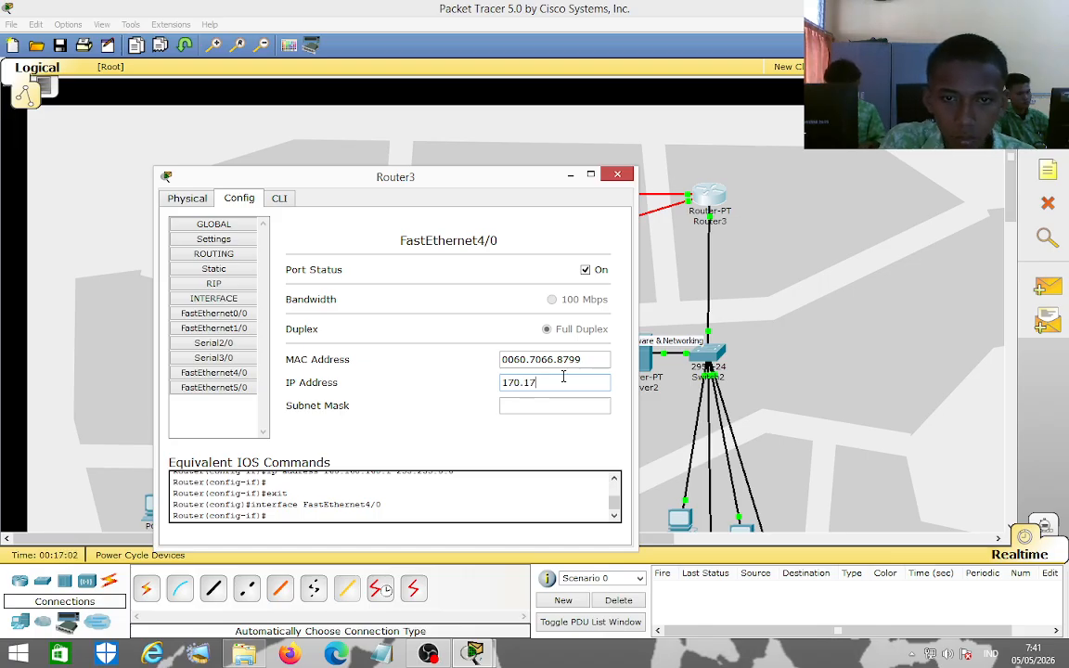
text(1)
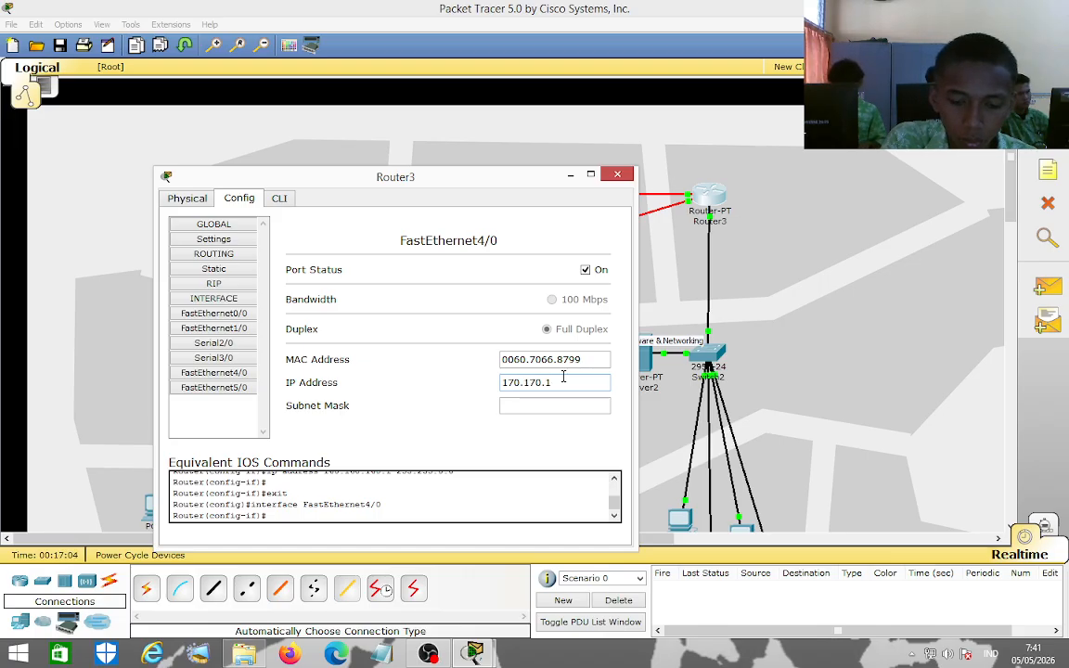
text(70)
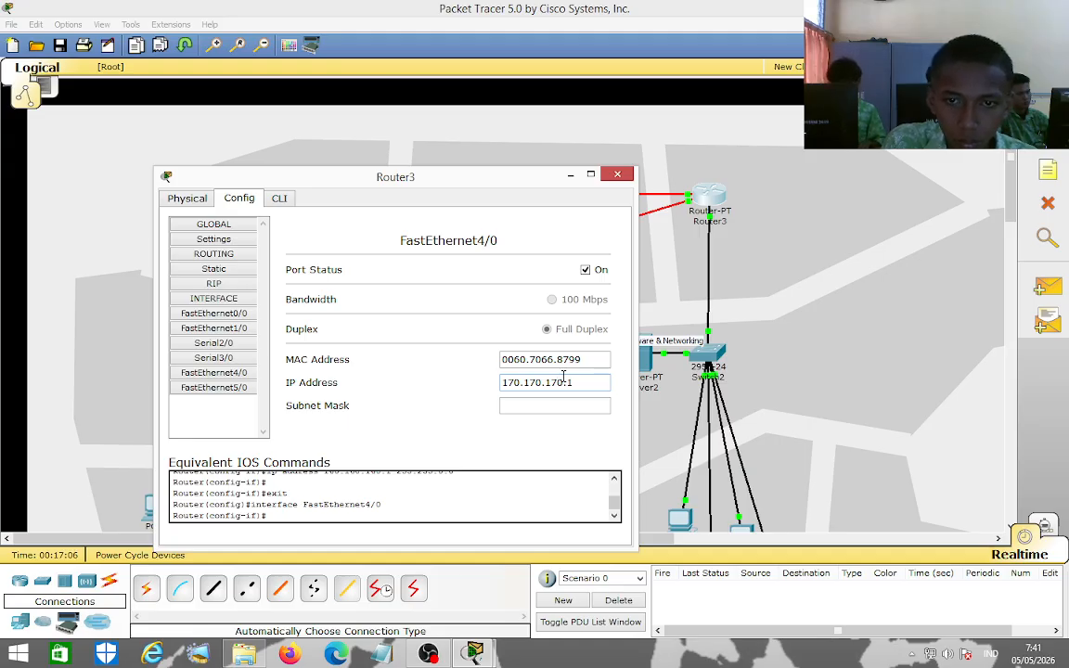
text(.1)
click(561, 406)
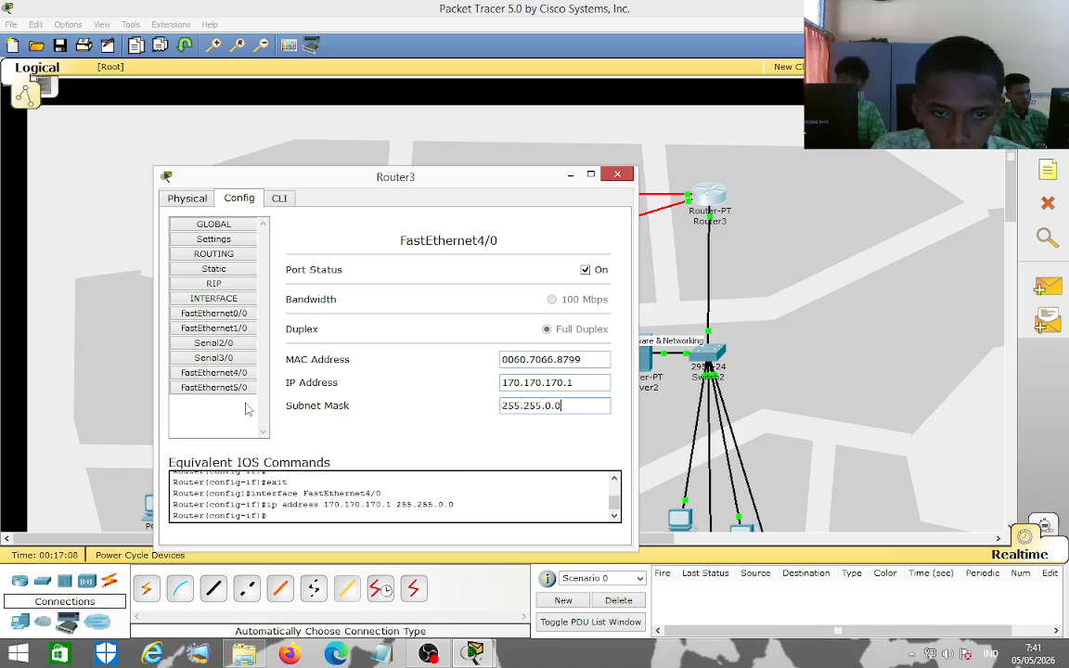
Assign IP address 180.180.180.1 with subnet mask 255.255.0.0 to Router3's FastEthernet5/0 interface and close the router's configuration.
click(219, 387)
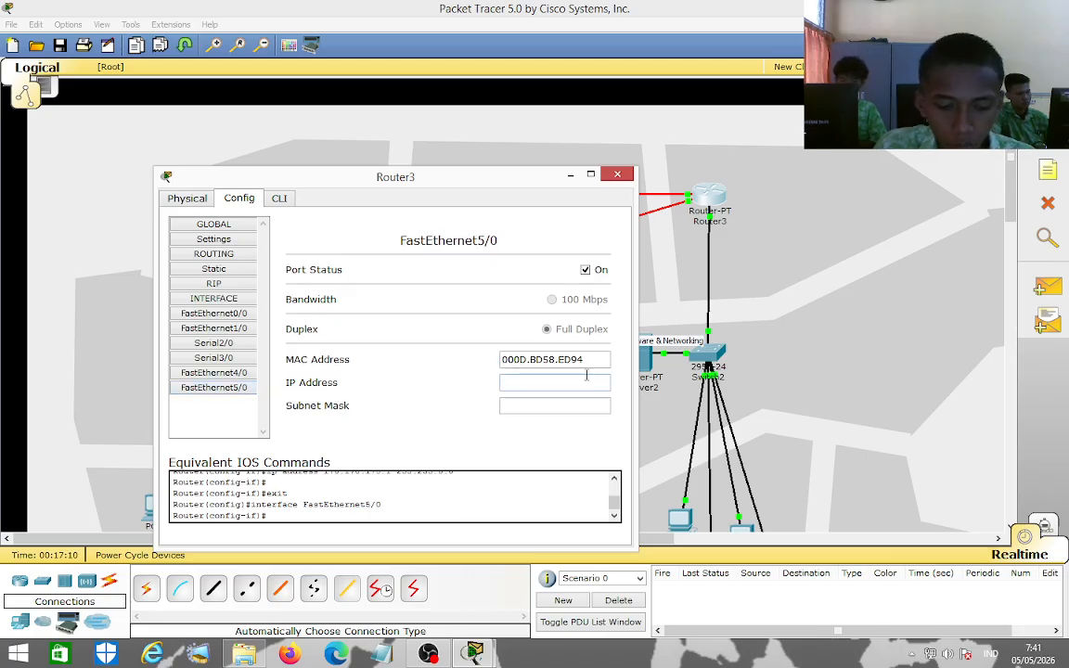
click(586, 374)
text(180)
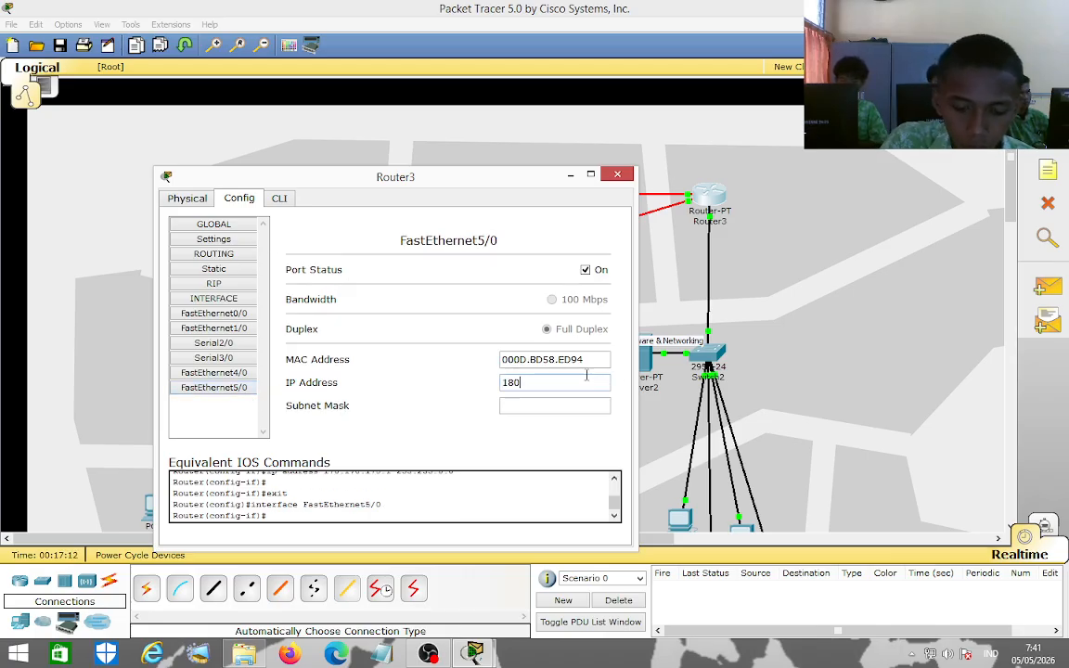
text(.180.180.1)
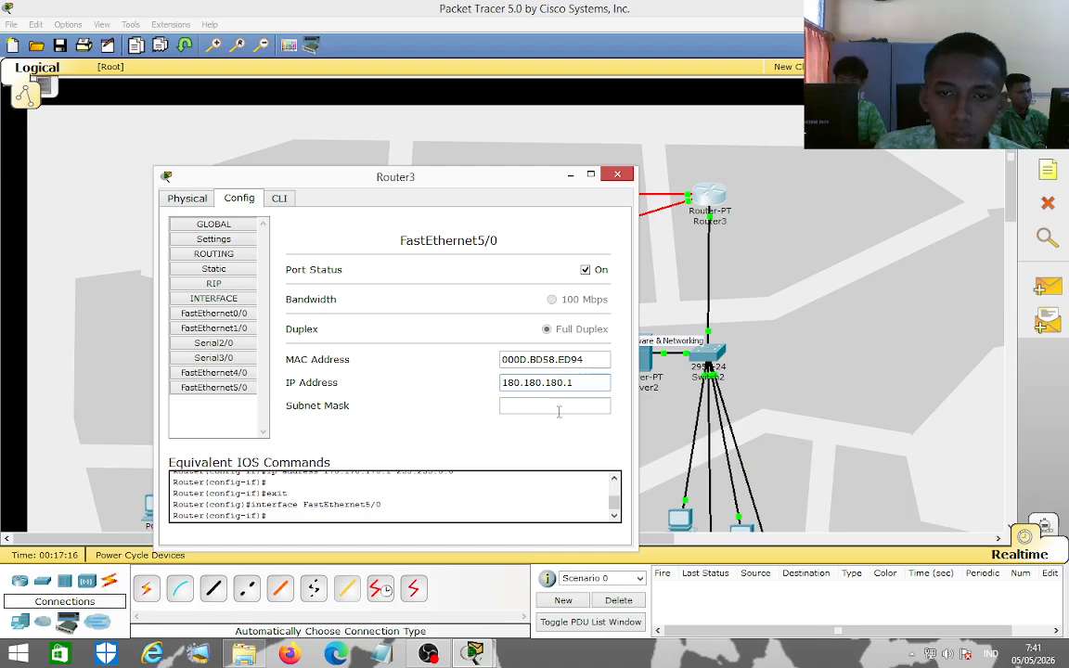
click(570, 408)
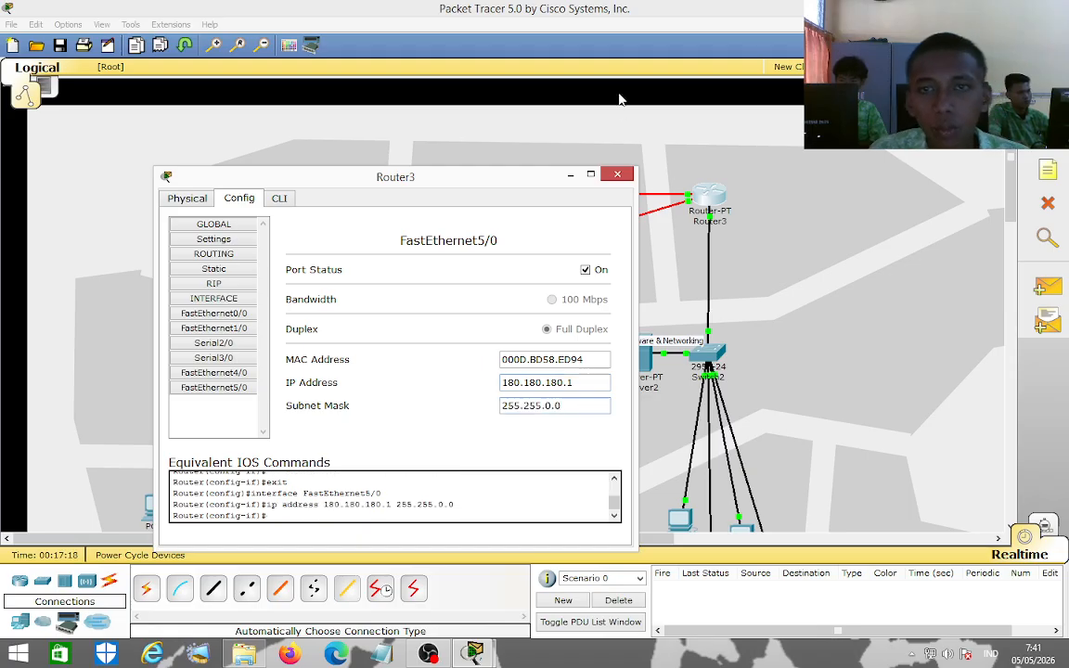
click(617, 174)
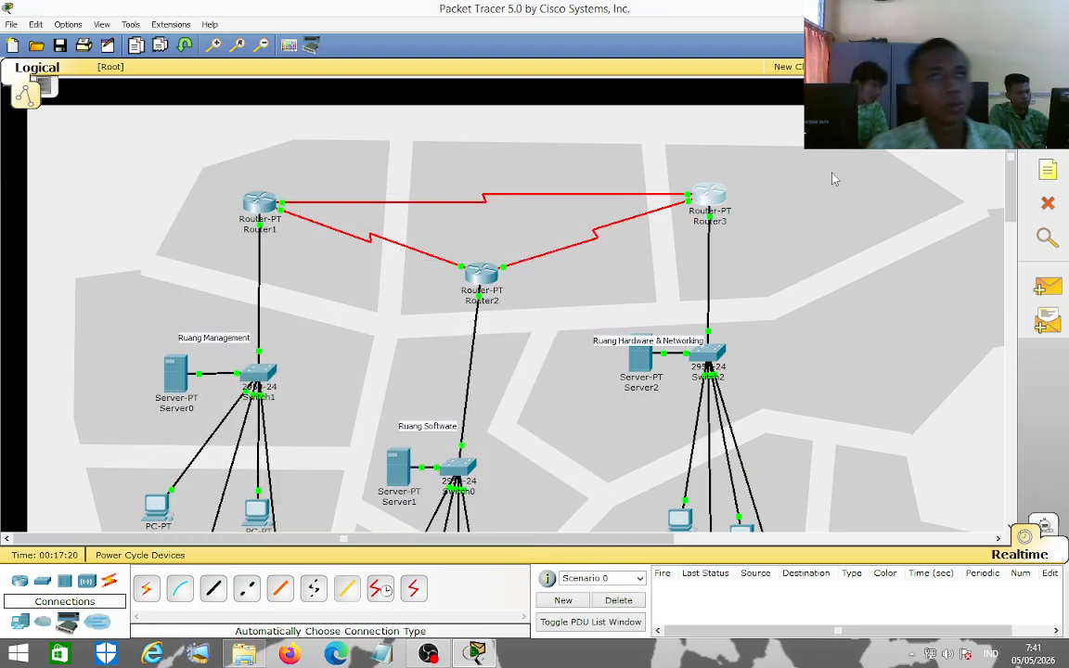
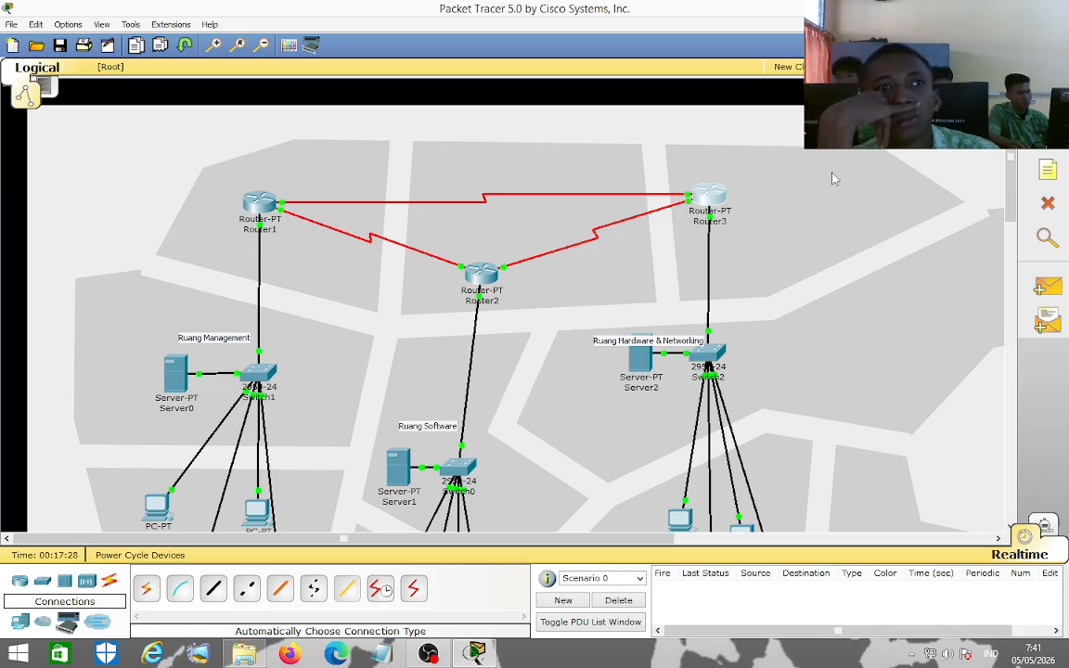
Open the configuration of Server0 in the Management room and review its DHCP, DNS, TFTP and HTTP service settings.
click(172, 367)
click(106, 53)
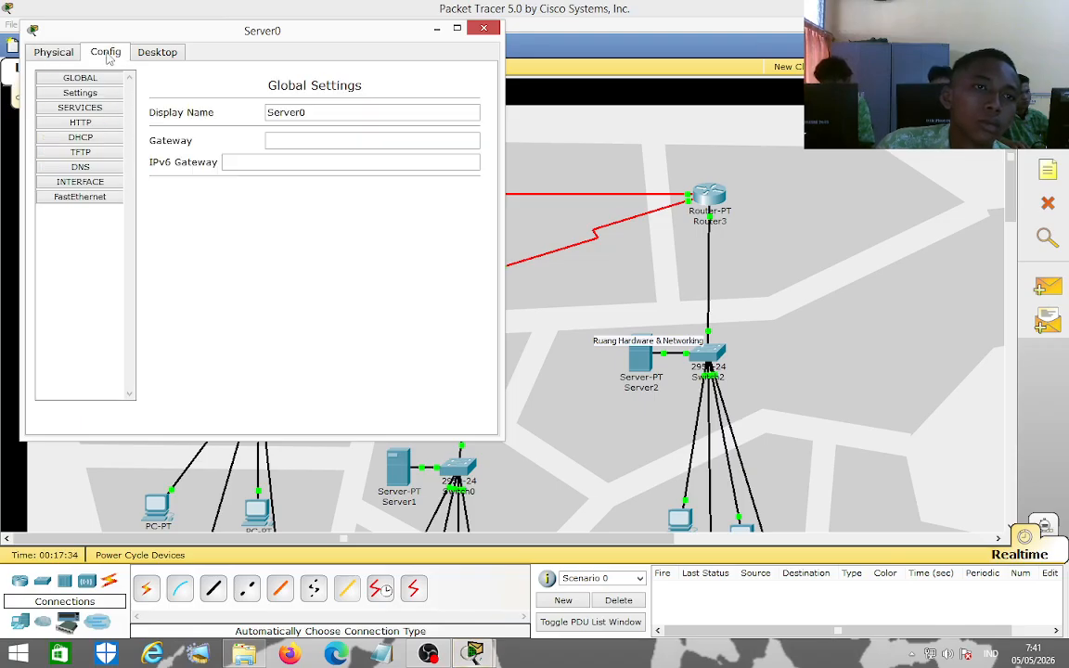
click(83, 136)
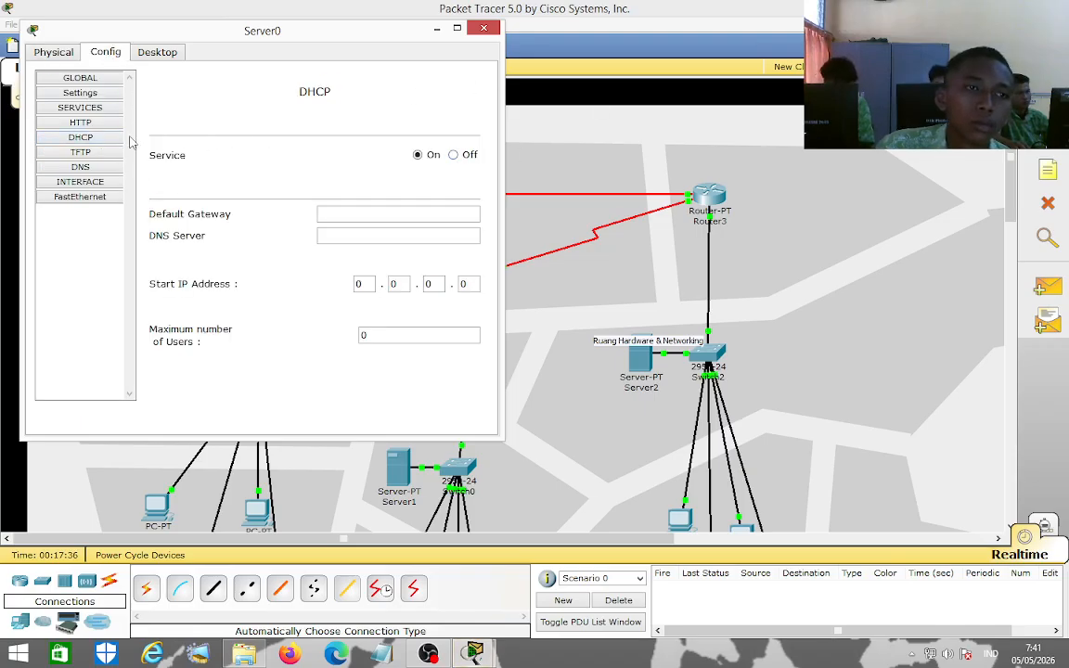
click(116, 165)
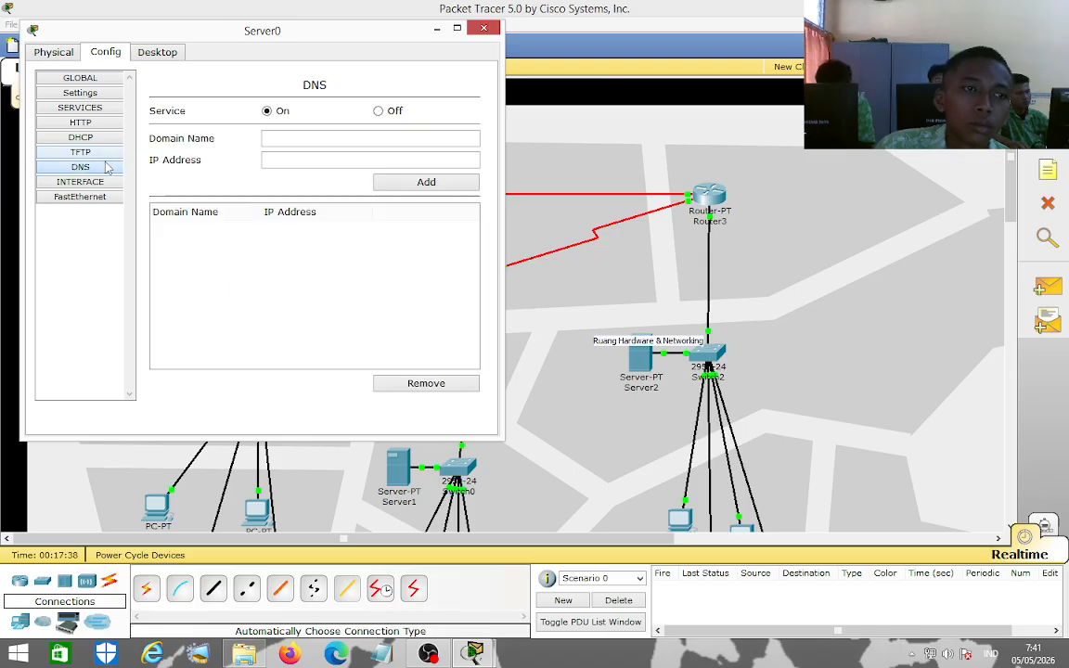
click(115, 153)
click(115, 139)
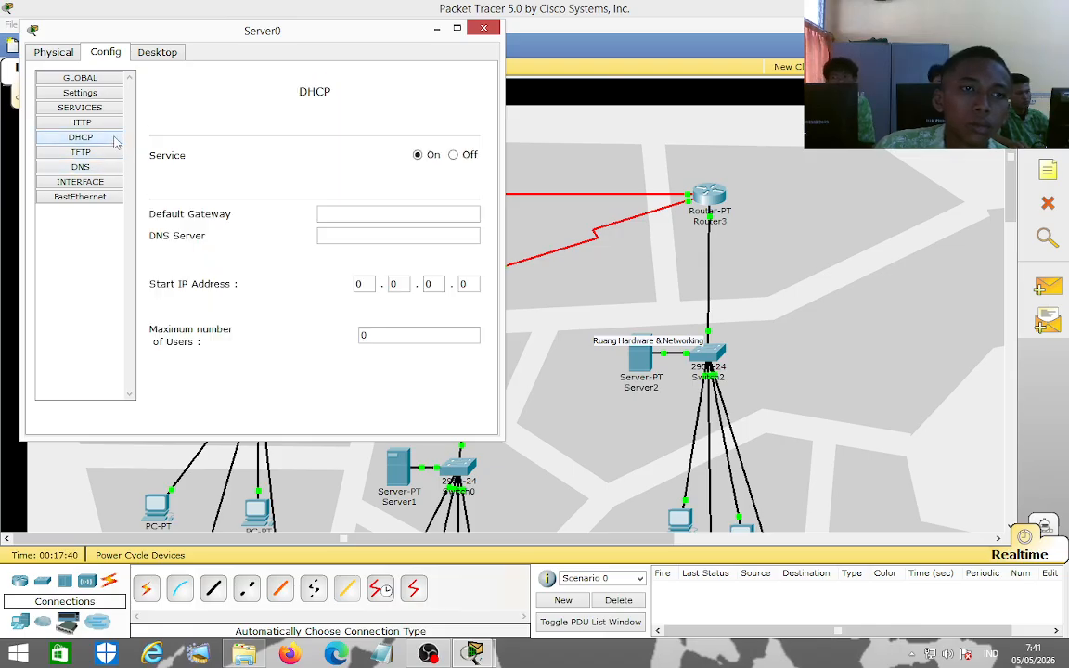
click(109, 123)
click(116, 140)
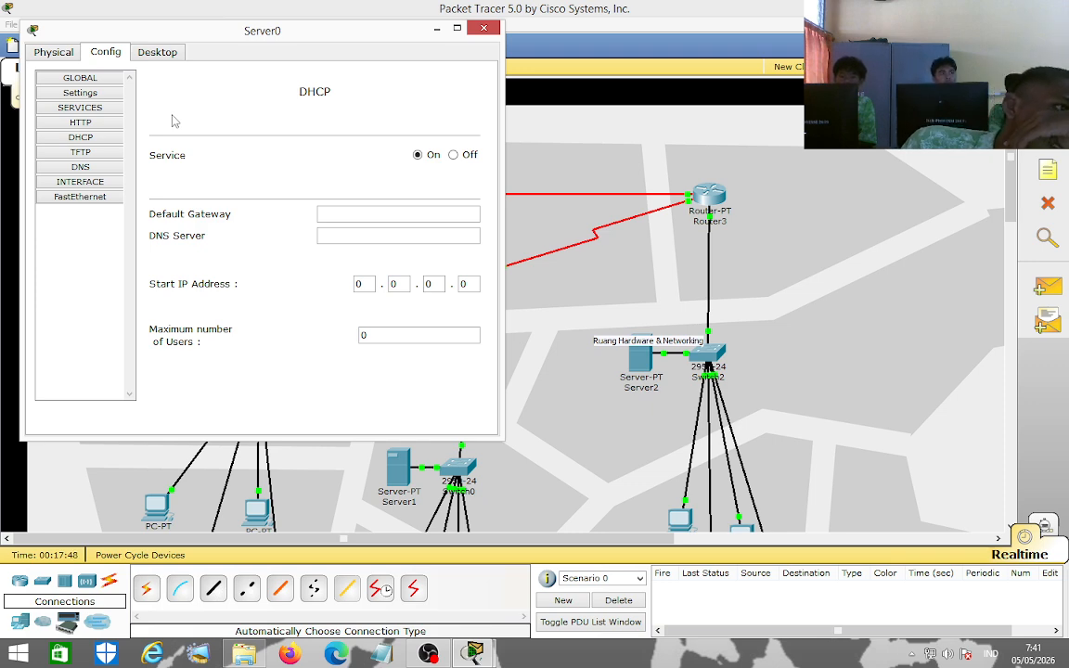
Assign IP address 192.168.100.1 with subnet mask 255.255.255.0 to Server0's FastEthernet interface and close its configuration.
click(112, 199)
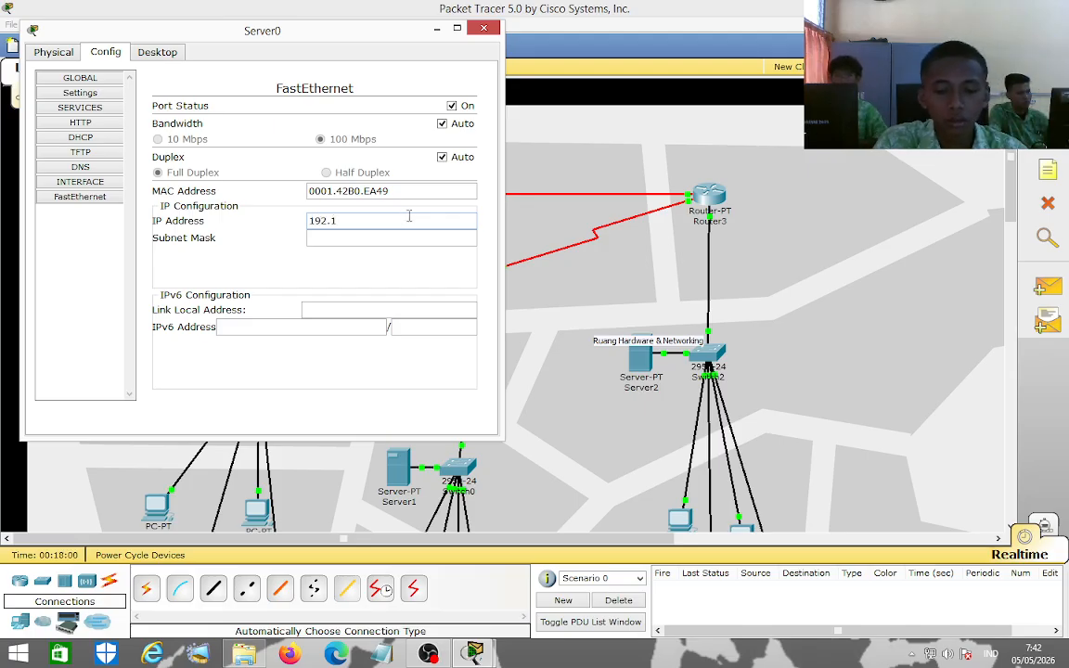
text(68.100.1)
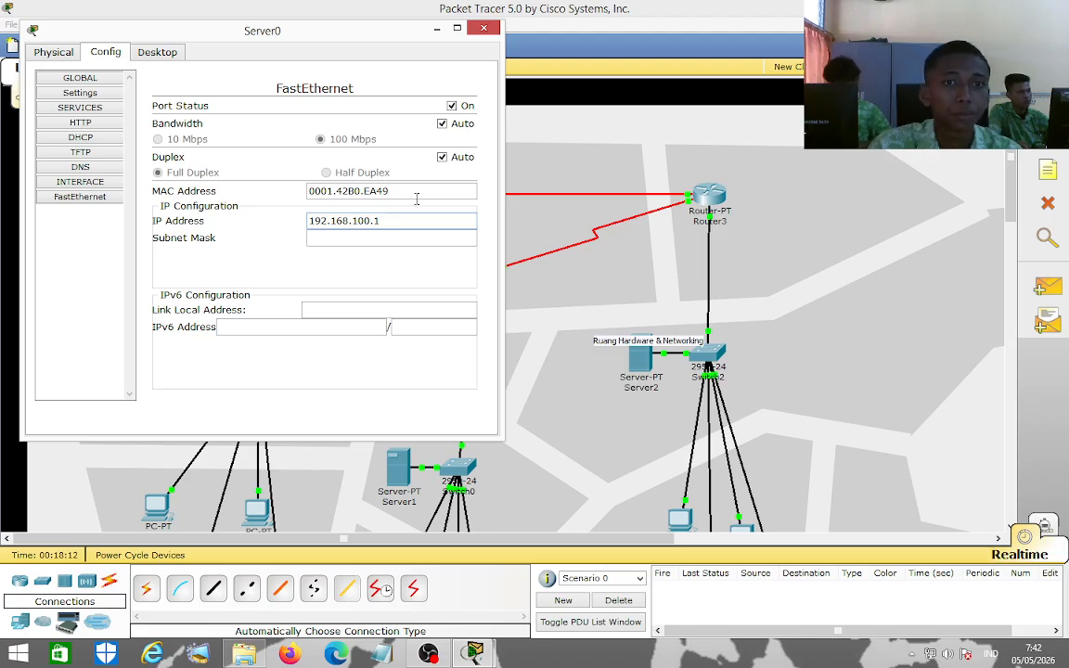
click(394, 237)
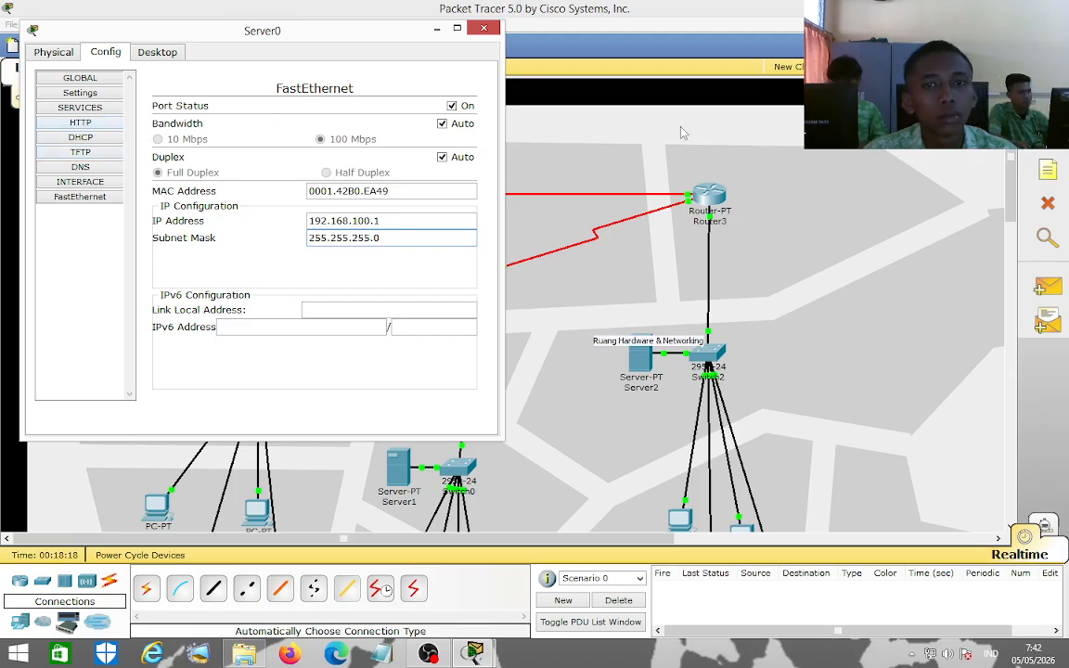
click(483, 28)
Copy the text of the "Ruang Management" label above Server0.
click(182, 334)
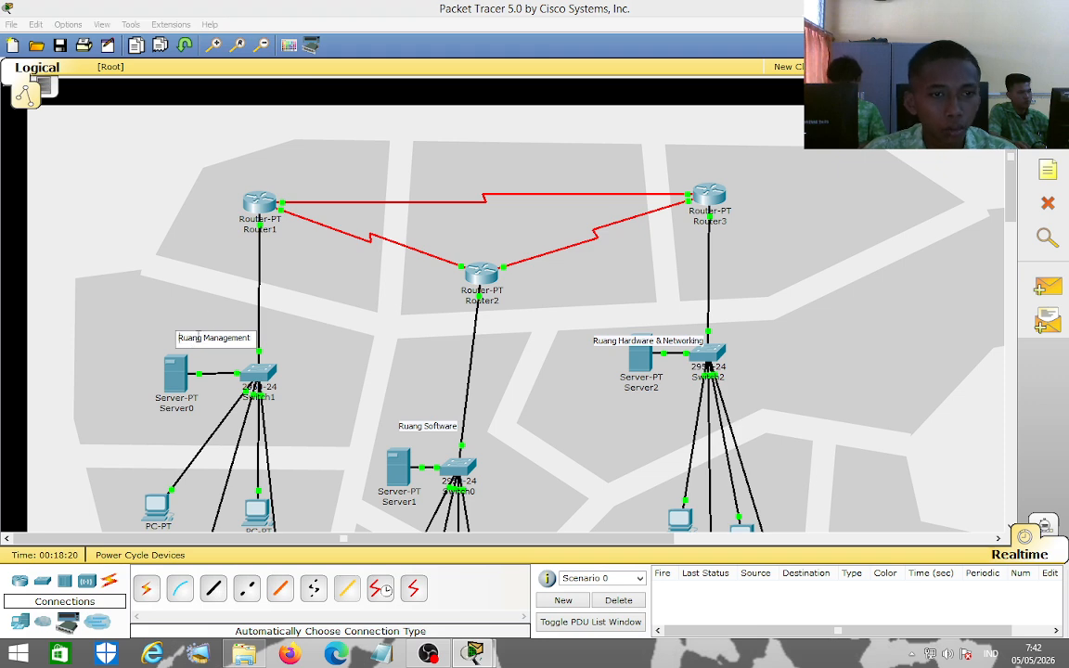
drag(182, 337, 248, 340)
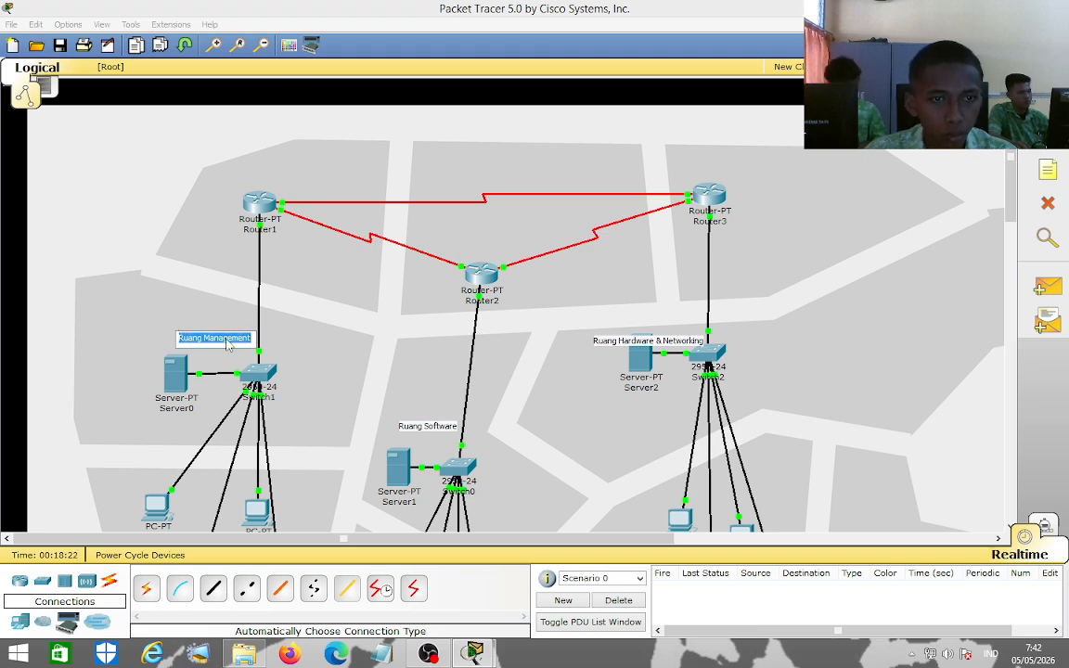
right_click(248, 340)
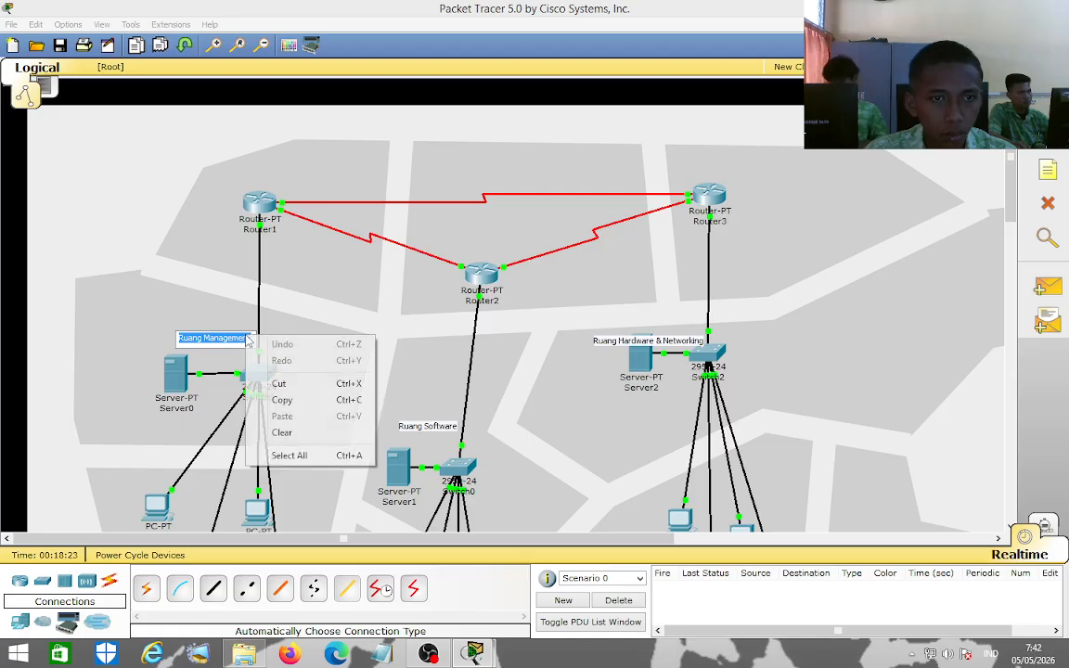
click(300, 401)
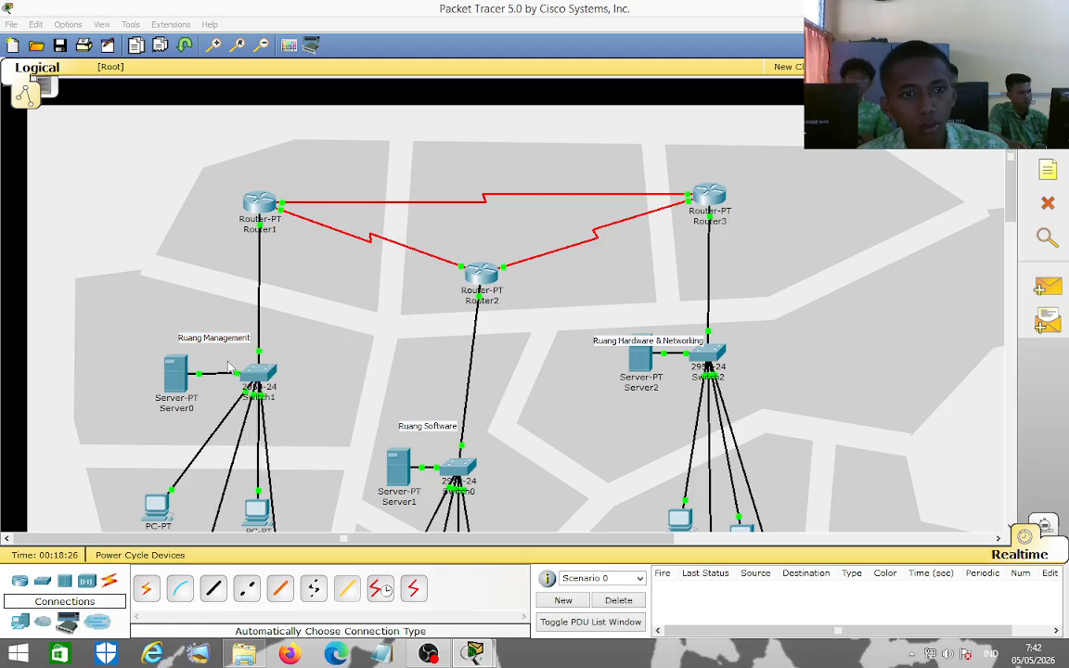
Set the default gateway to 192.168.100.1 and the DNS server to 8.8.8.8 in Server0's DHCP service.
click(174, 378)
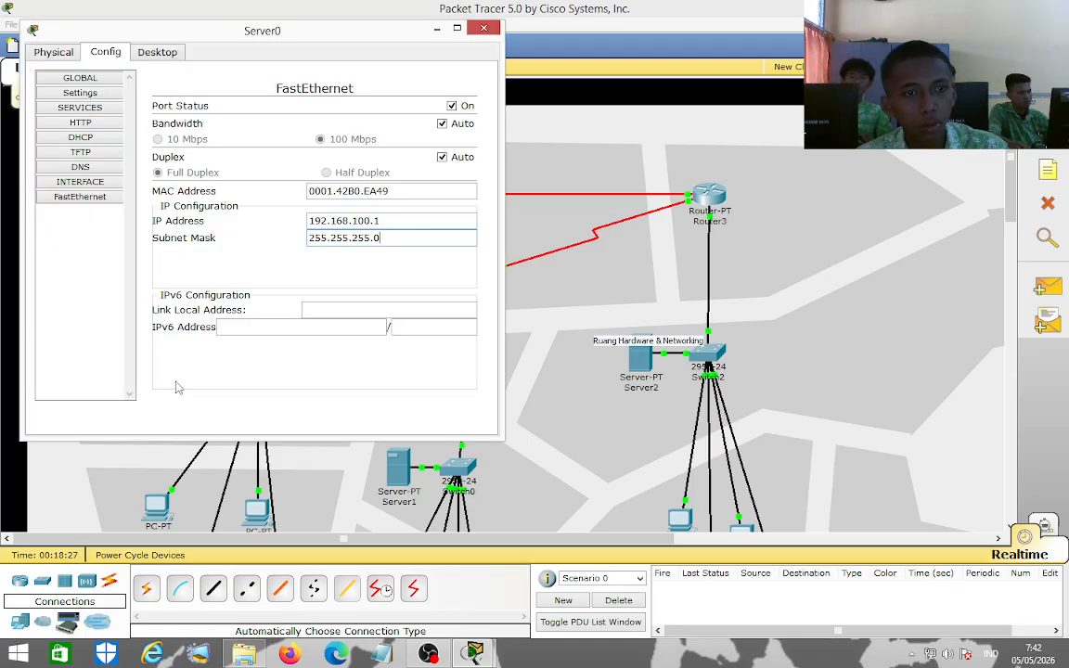
click(101, 136)
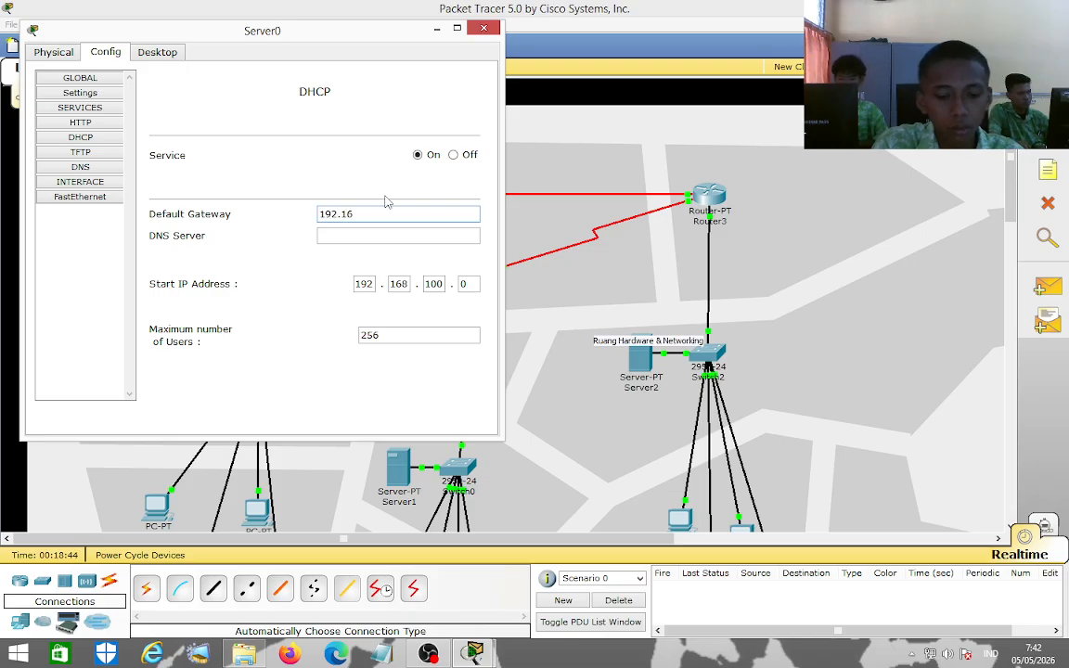
text(8.100)
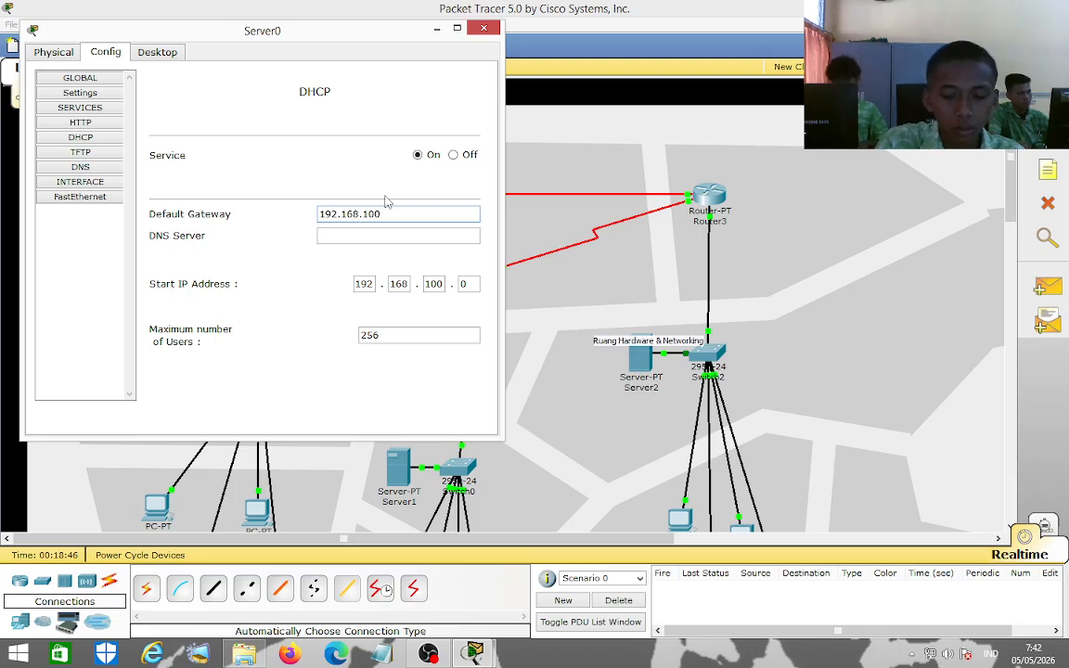
text(.1)
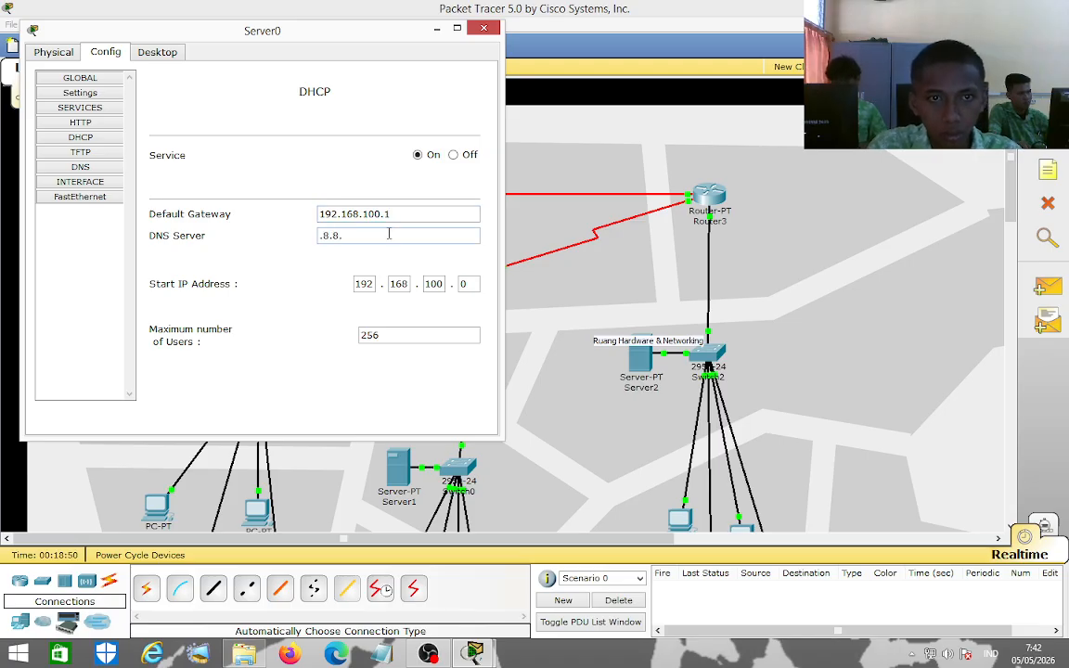
key(BackSpace)
key(BackSpace)
key(BackSpace)
key(BackSpace)
key(BackSpace)
text(8..8)
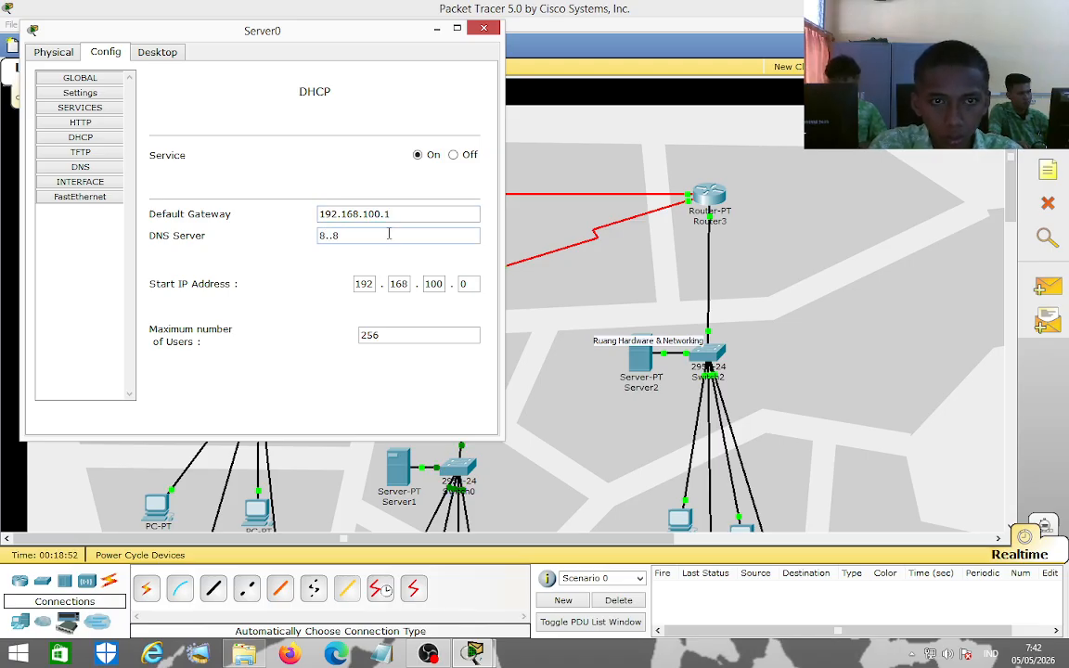
text(.)
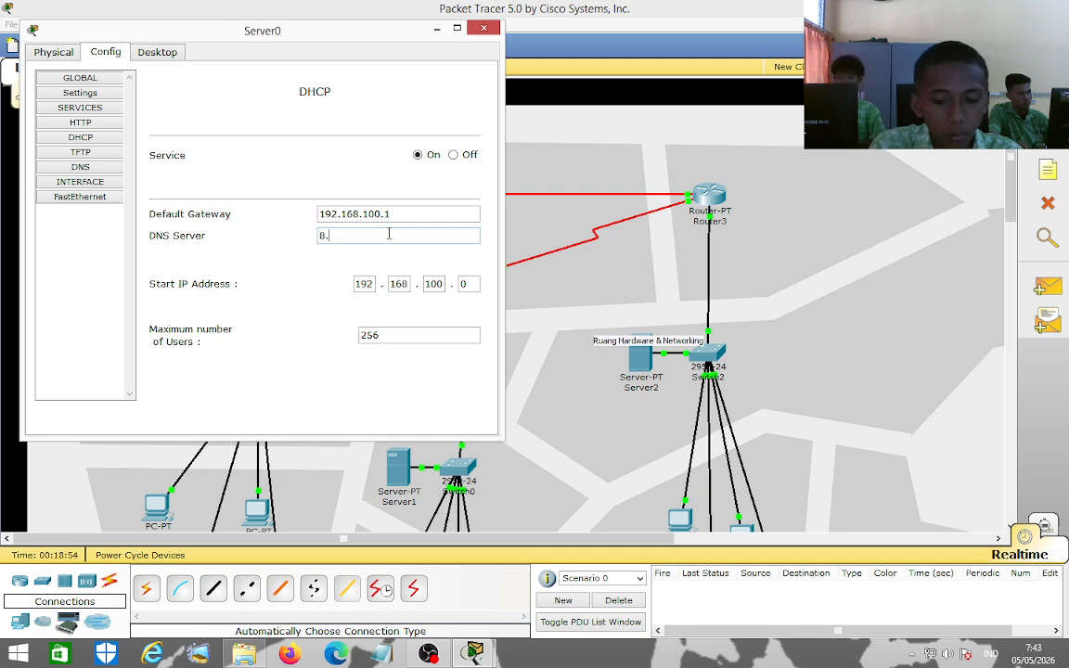
text(8.8.8)
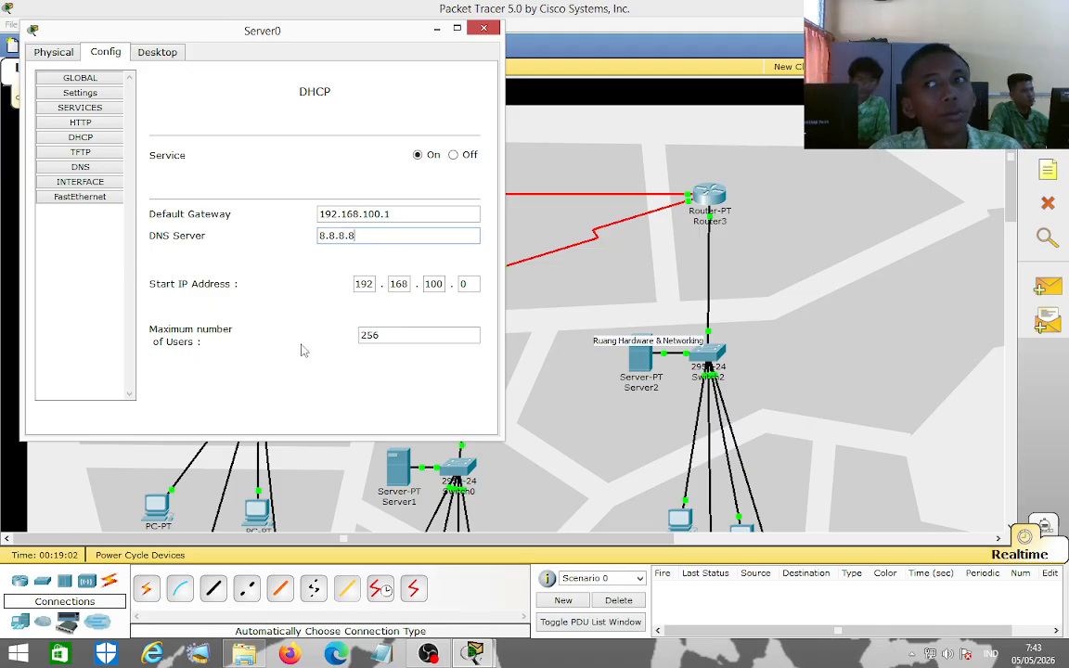
Replace the content between the html tags of Server0's HTTP index page with "<h1> Ruang Management </h1>" and close its configuration.
click(80, 122)
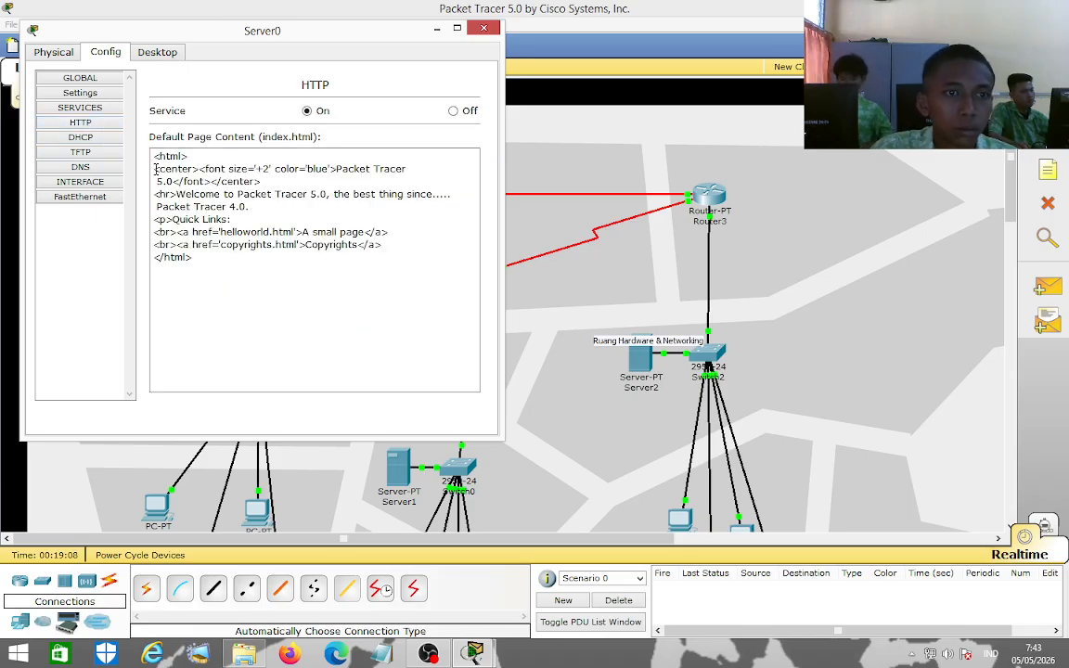
drag(155, 169, 380, 245)
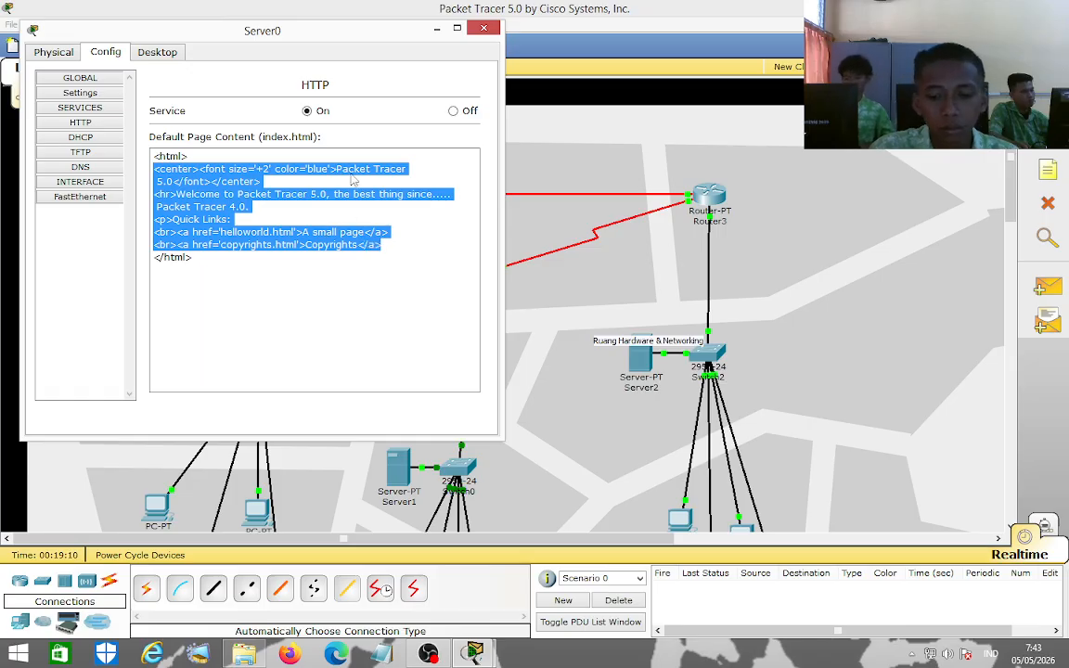
key(BackSpace)
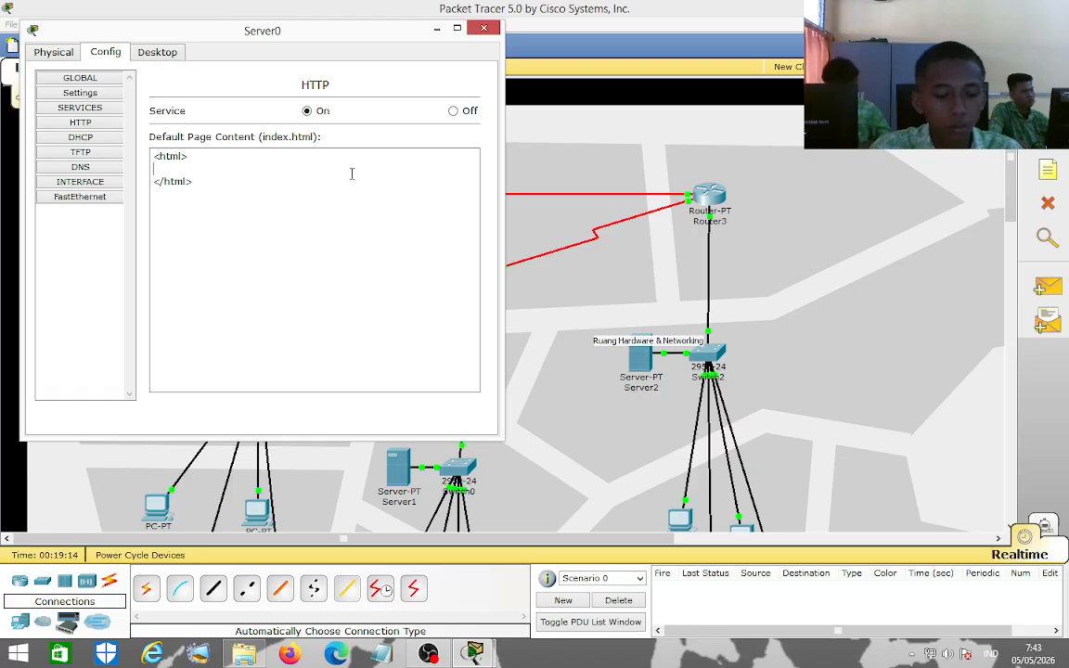
text(<)
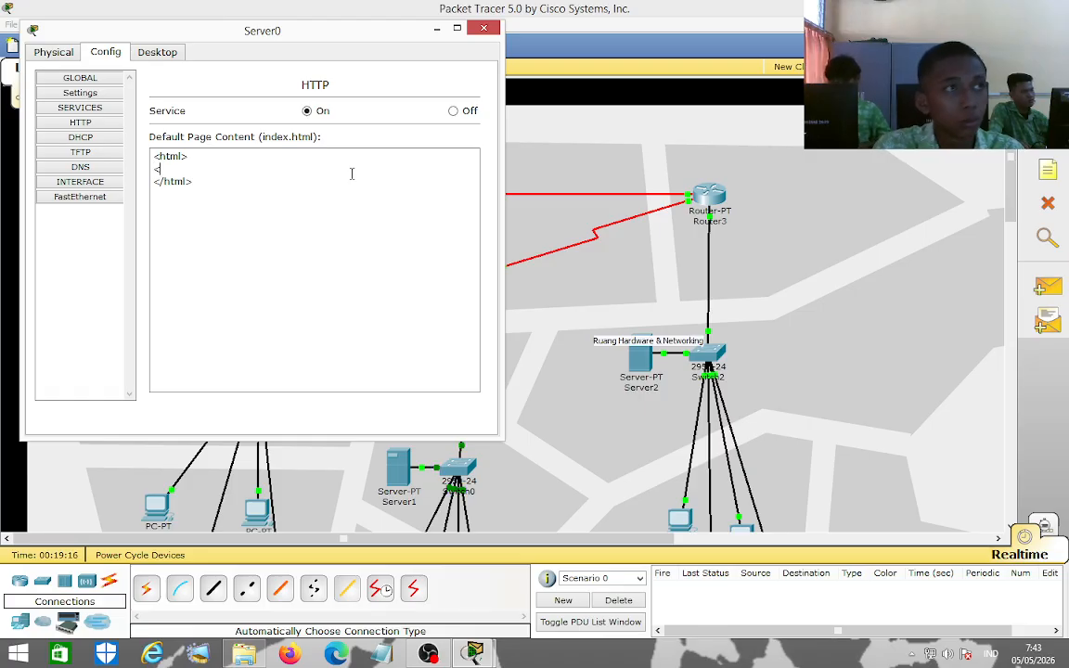
text(h1)
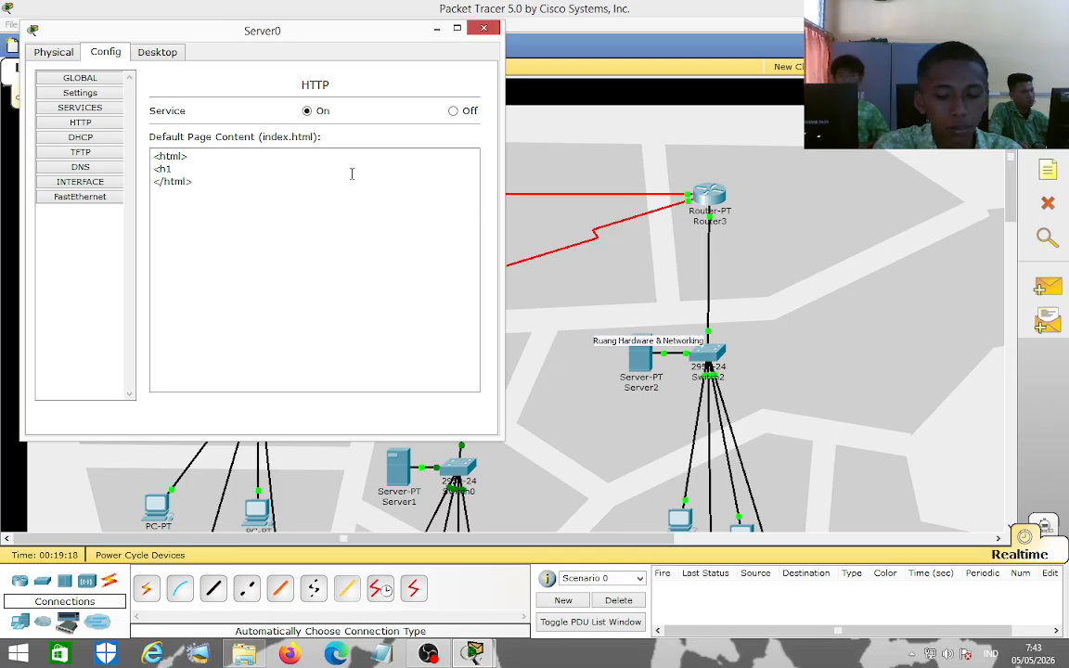
text(>)
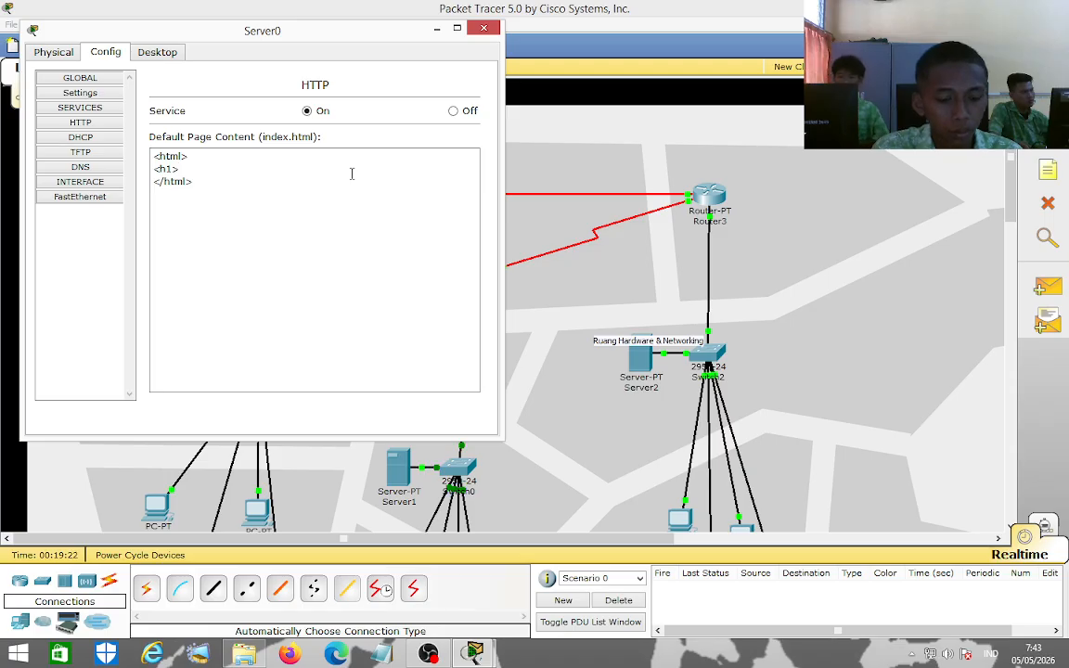
text( Ruang Management)
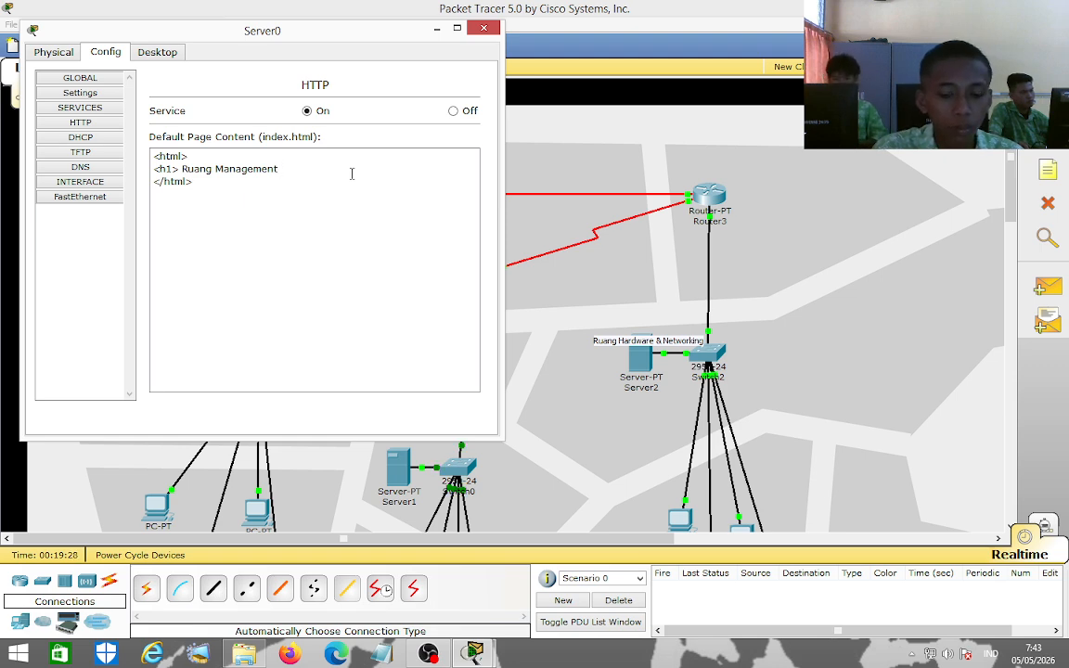
text( ,)
text(<)
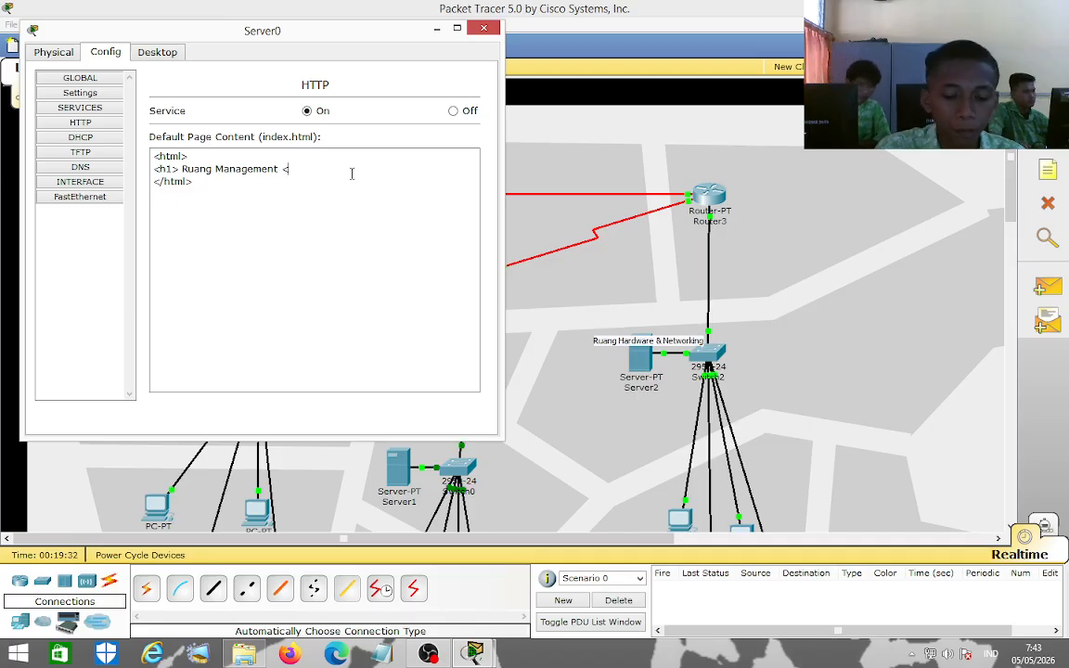
text(/h1>)
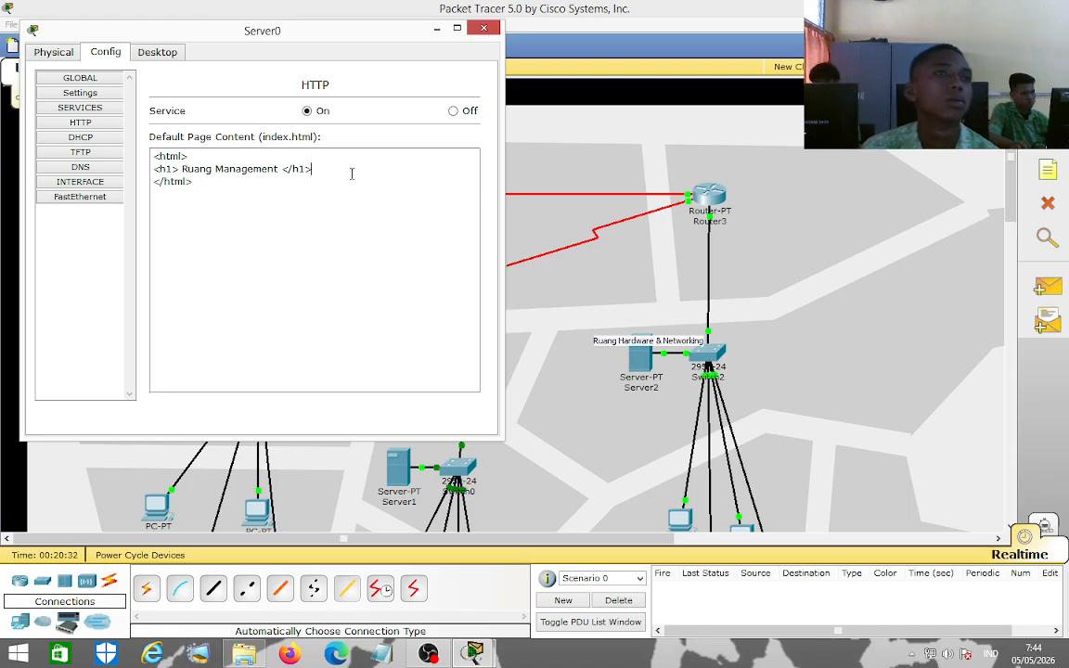
click(484, 28)
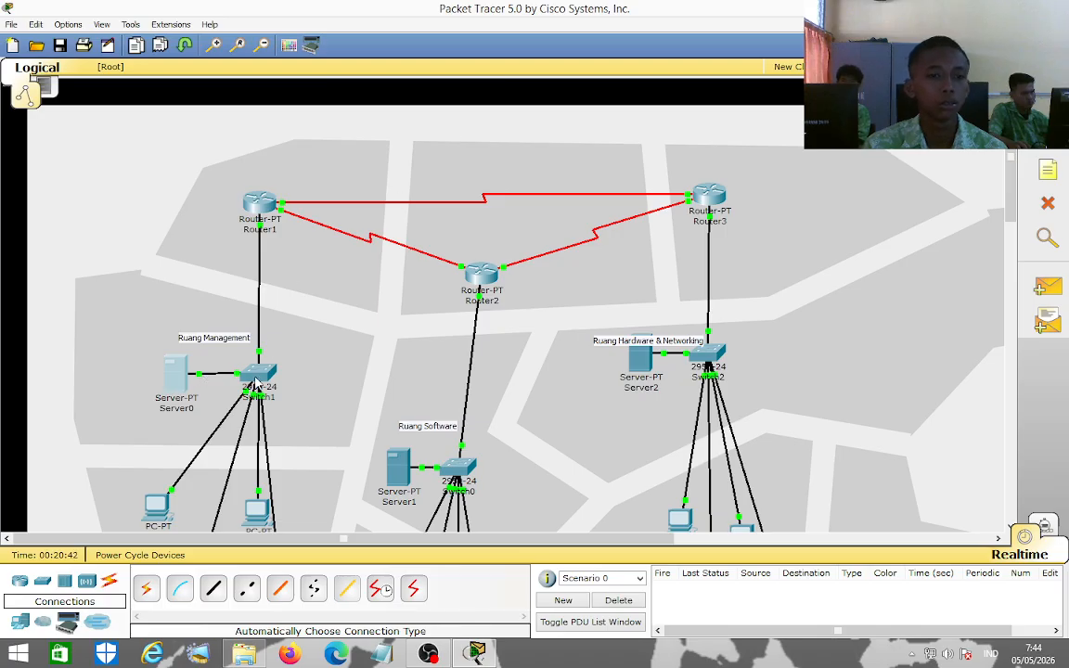
Set PC0 in the Management room to obtain its IP configuration through DHCP.
scroll(252, 344, down, 3)
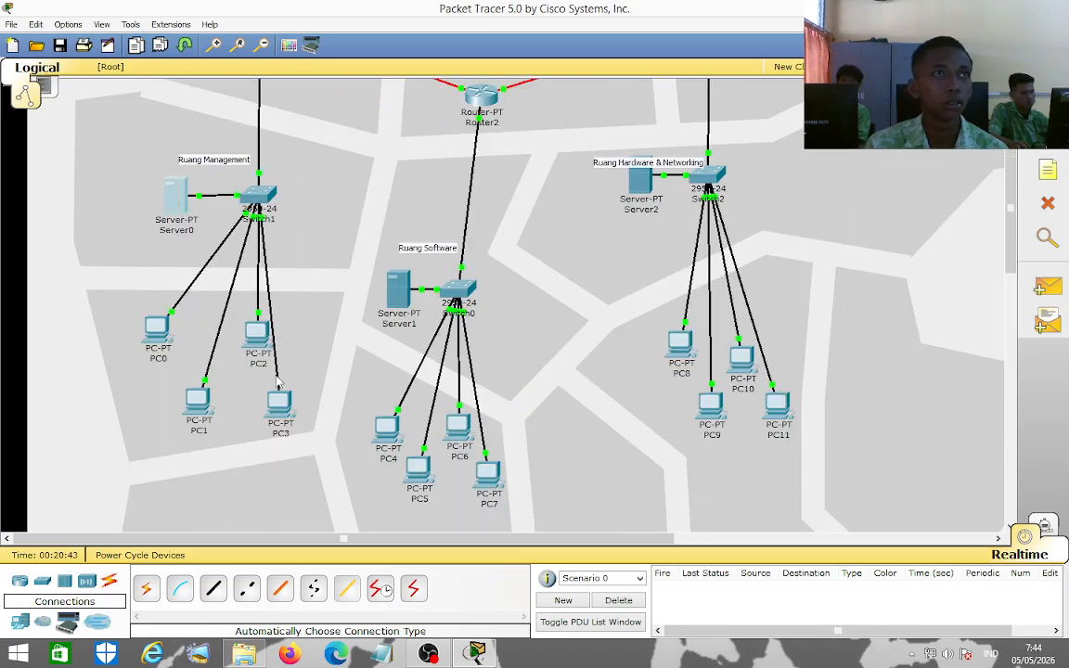
click(158, 340)
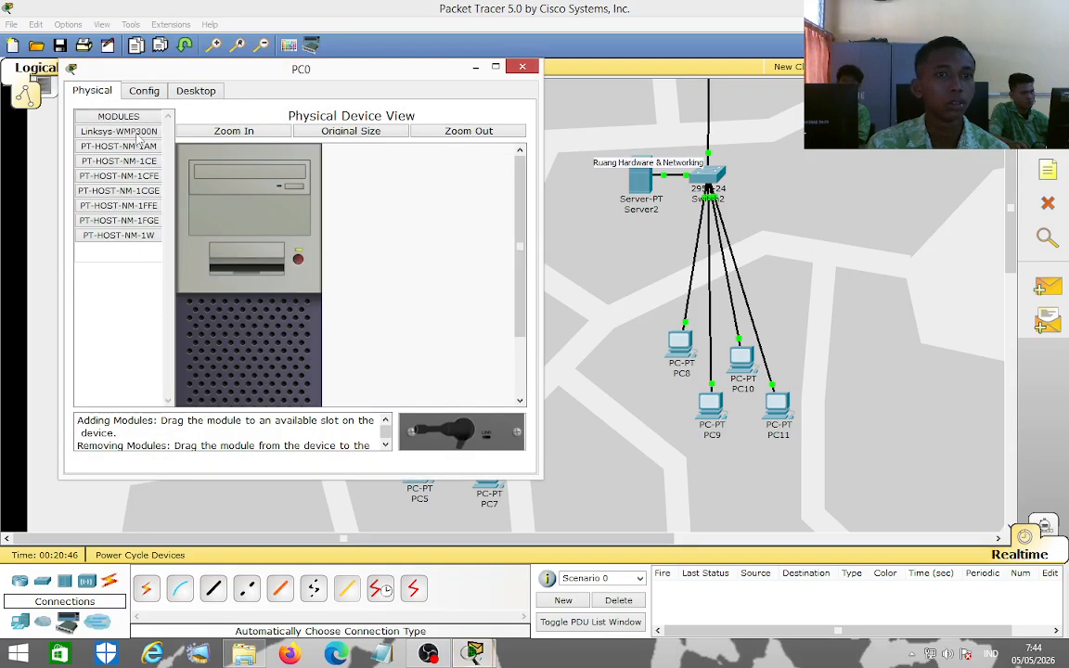
click(201, 93)
click(144, 175)
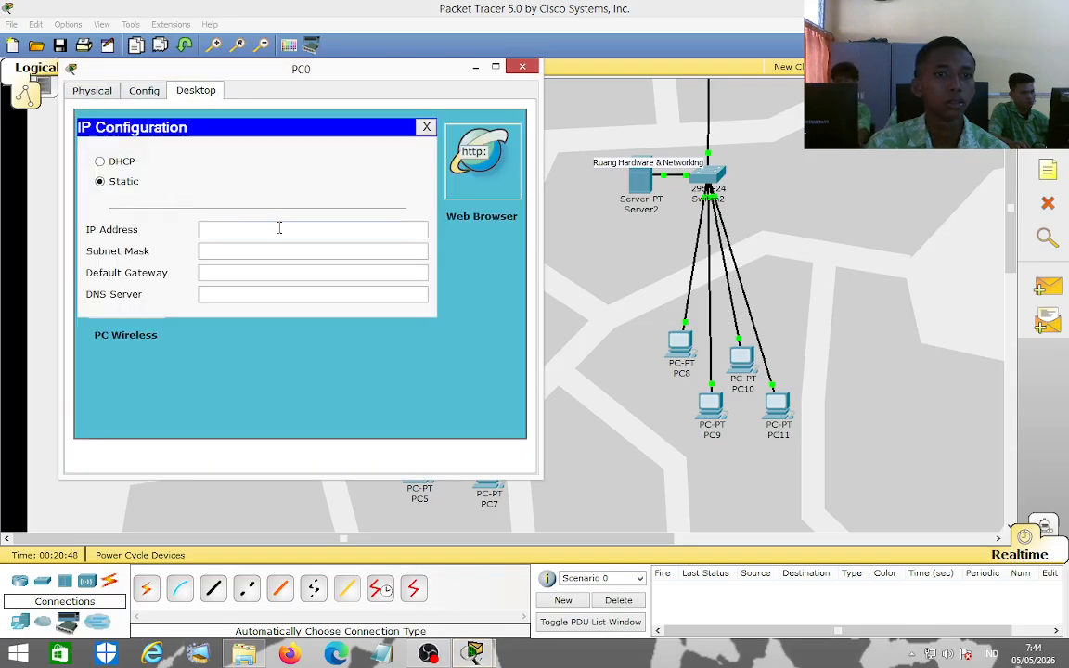
click(100, 161)
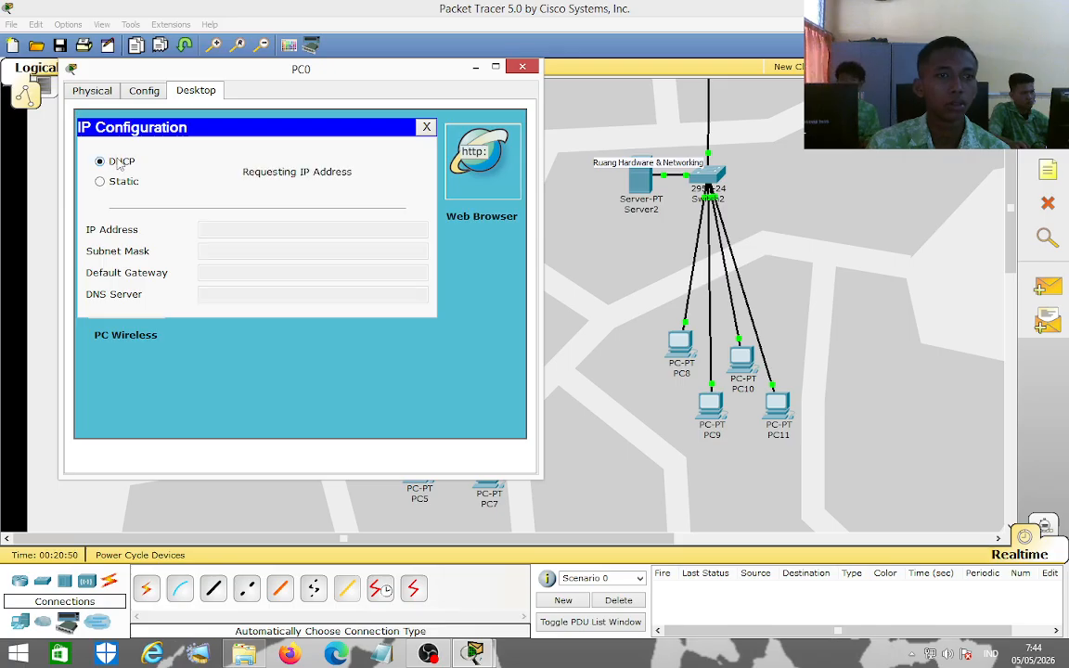
Load 192.168.100.1 in PC0's web browser to test Server0's web page, and close PC0.
click(507, 173)
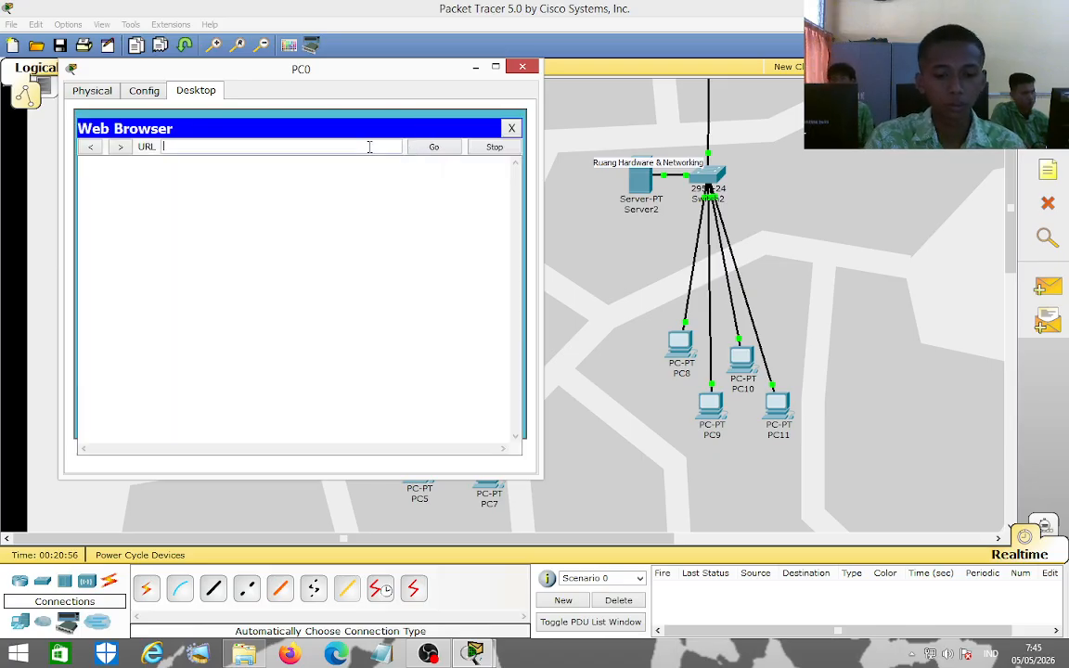
text(192.)
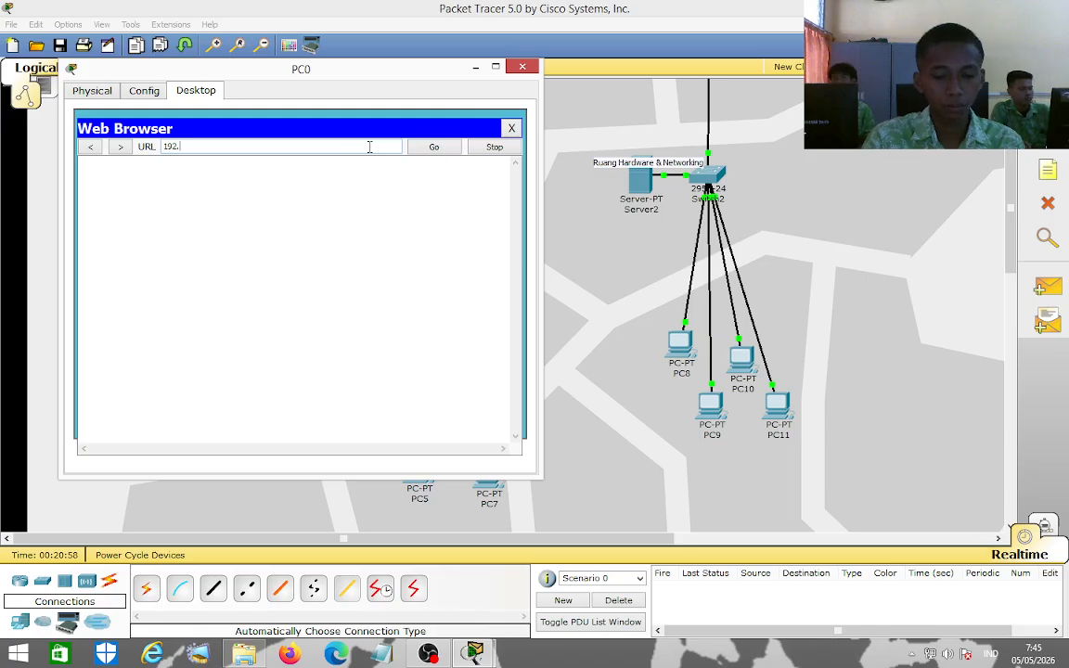
text(168.100.1)
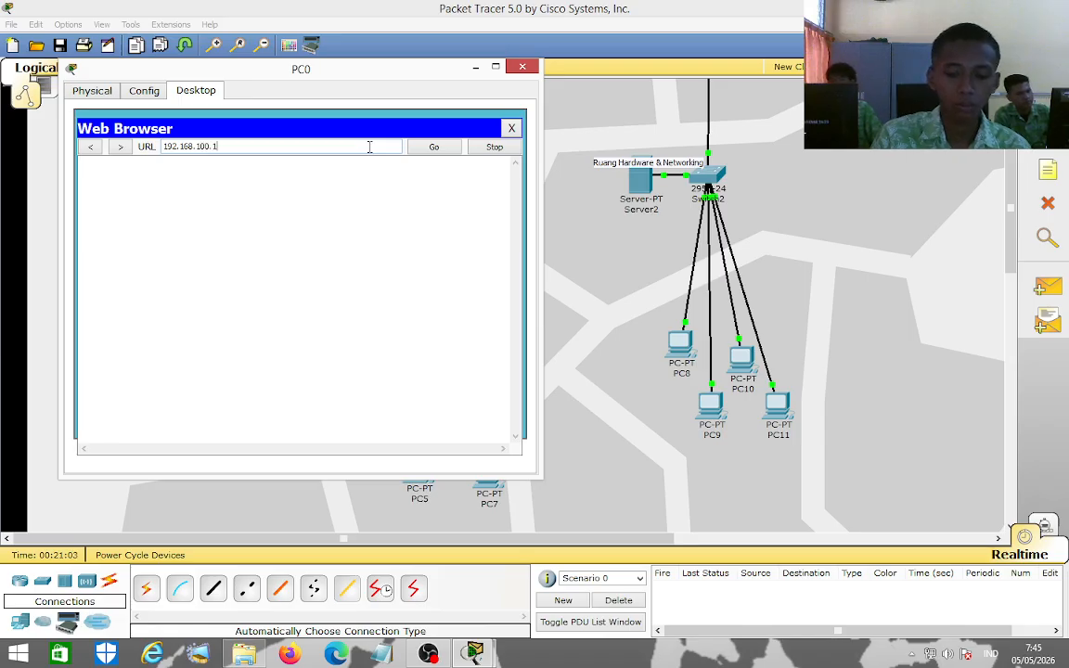
key(Return)
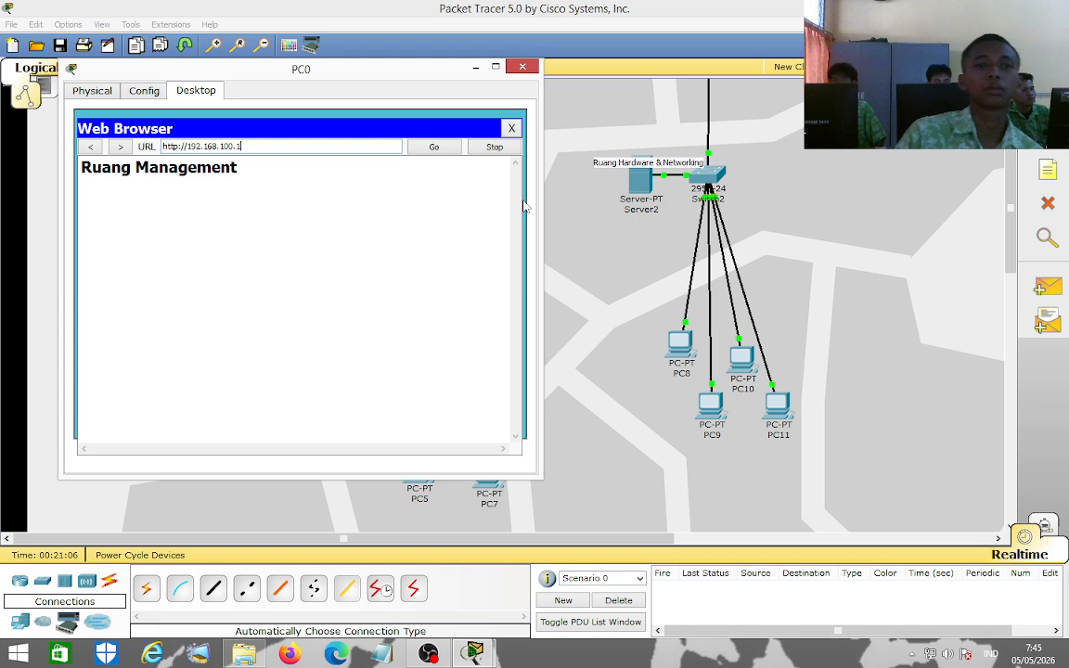
drag(187, 145, 246, 146)
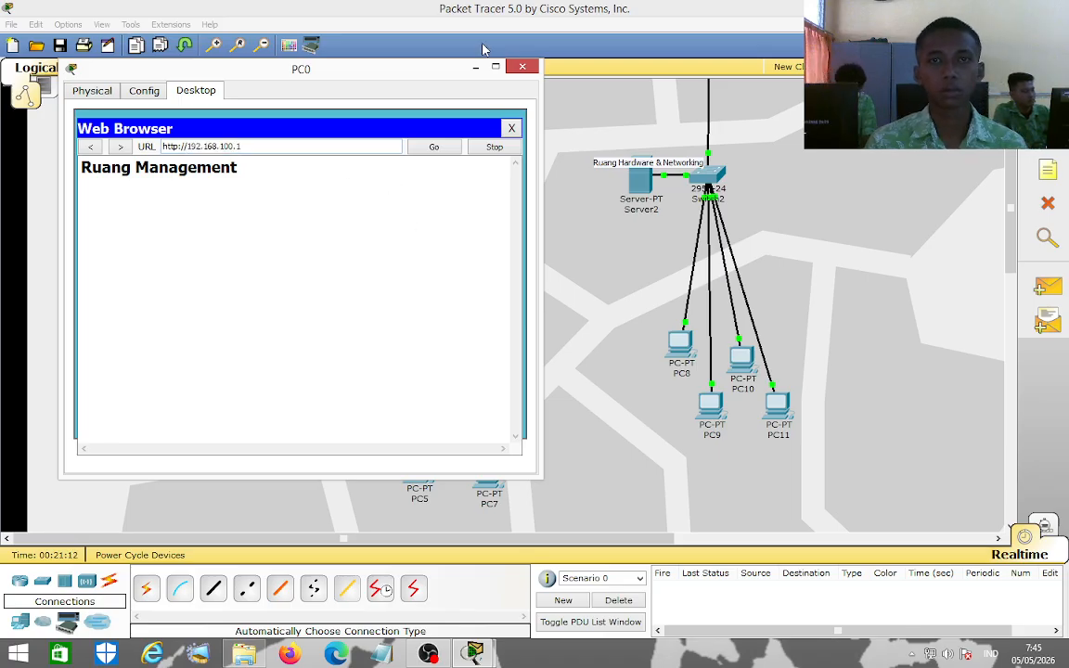
click(522, 67)
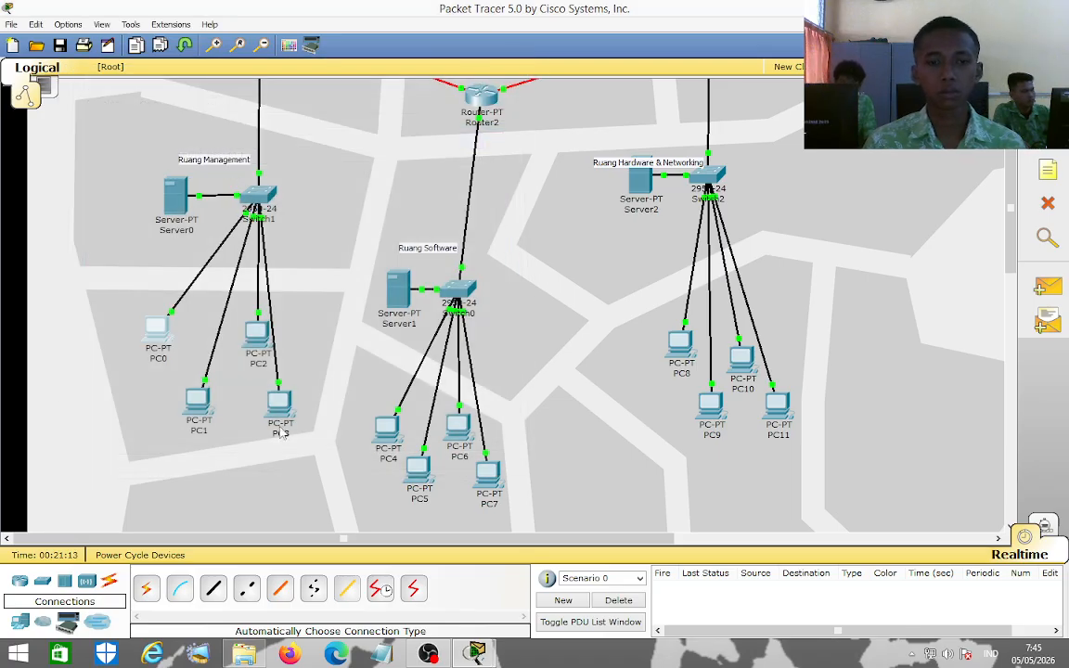
Set PC1 in the Management room to obtain its IP configuration through DHCP.
click(197, 400)
click(243, 131)
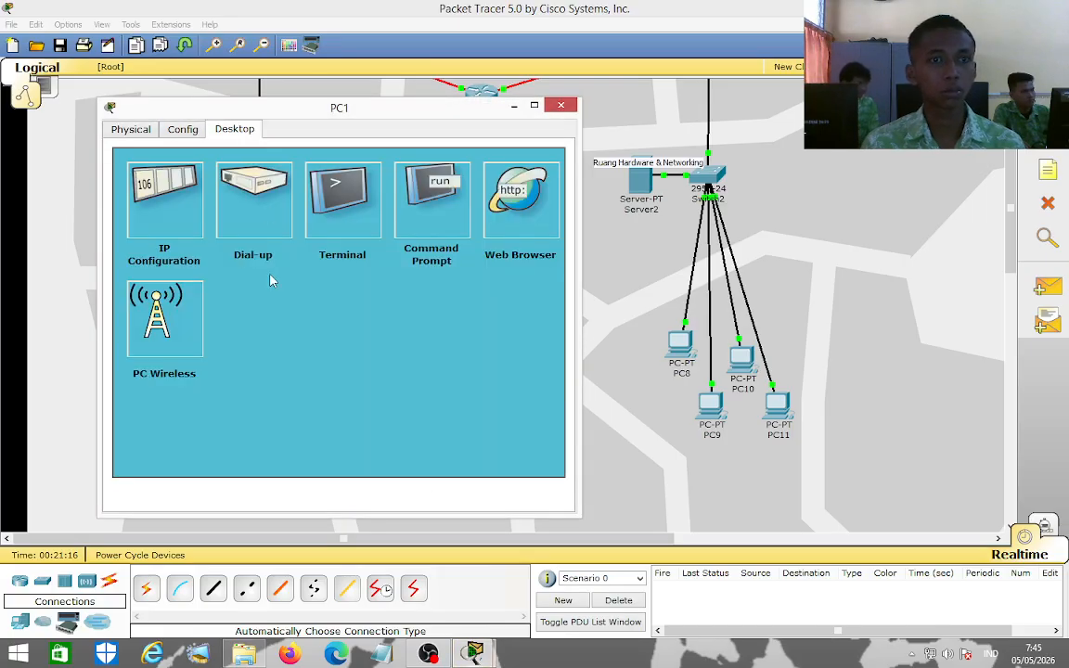
click(141, 181)
click(156, 200)
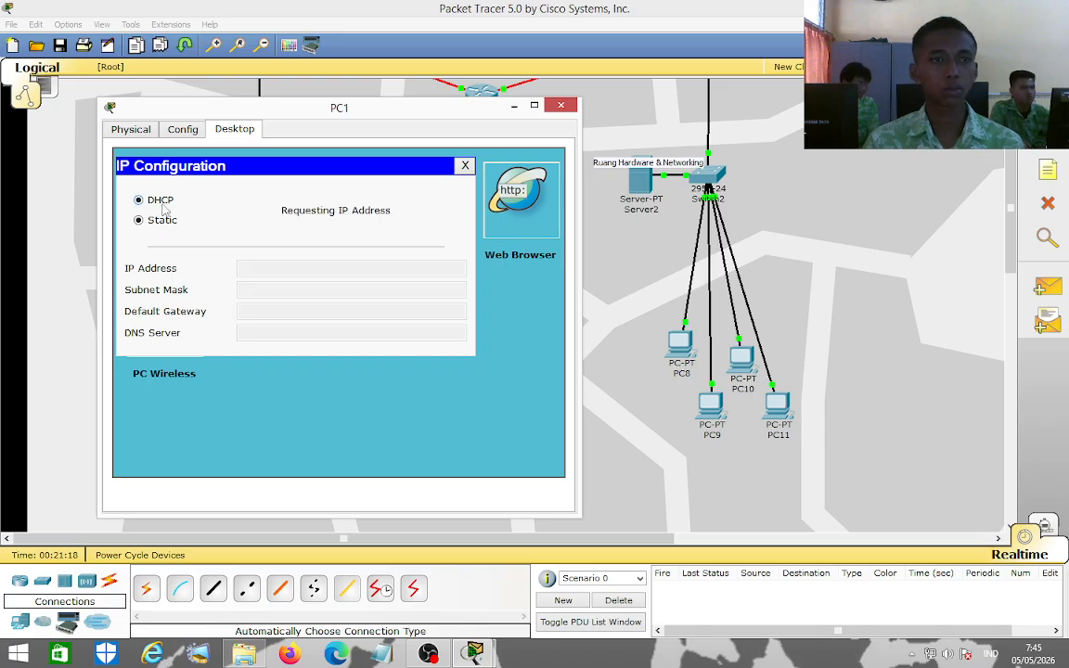
Enter 192.168.100.1 in PC1's web browser, copy the address, load the page and close PC1.
click(503, 197)
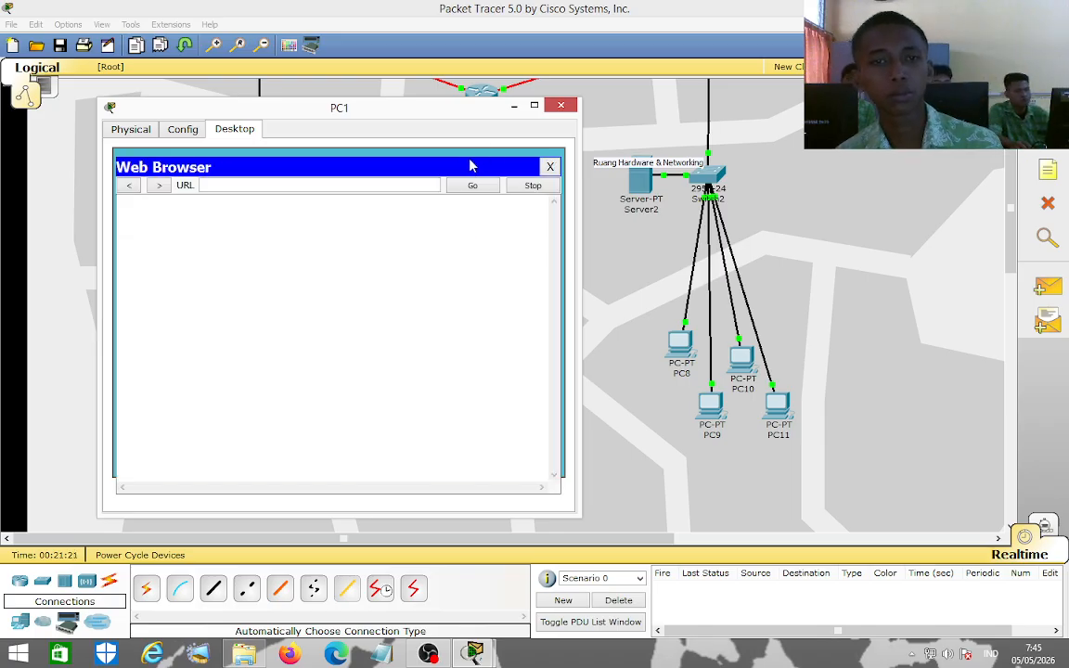
click(364, 186)
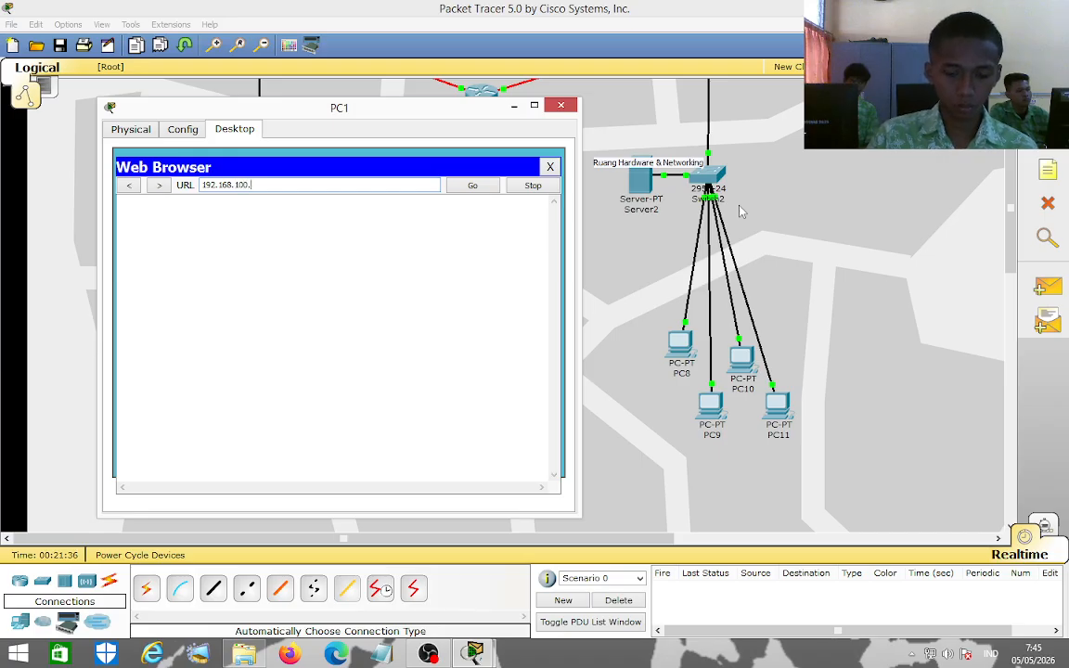
text(1)
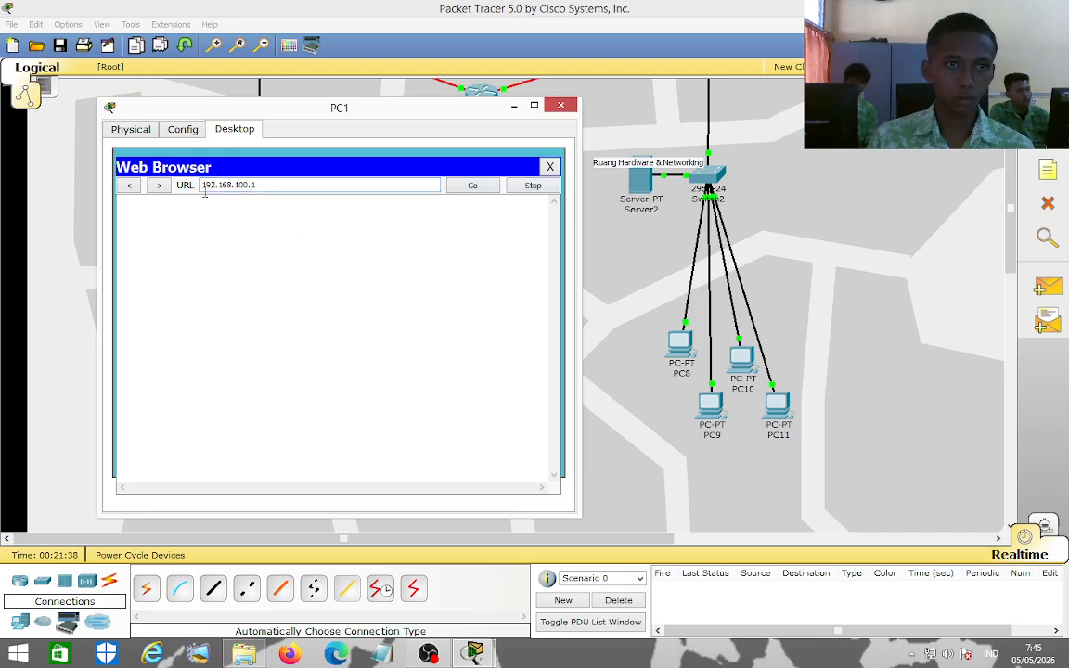
drag(203, 188, 275, 183)
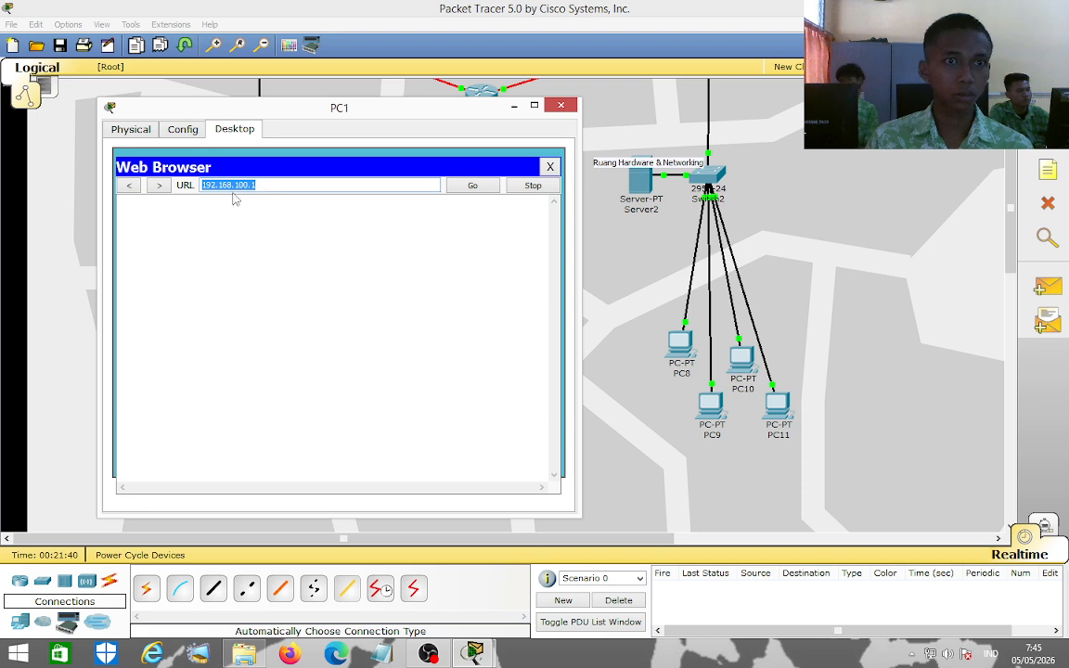
right_click(251, 193)
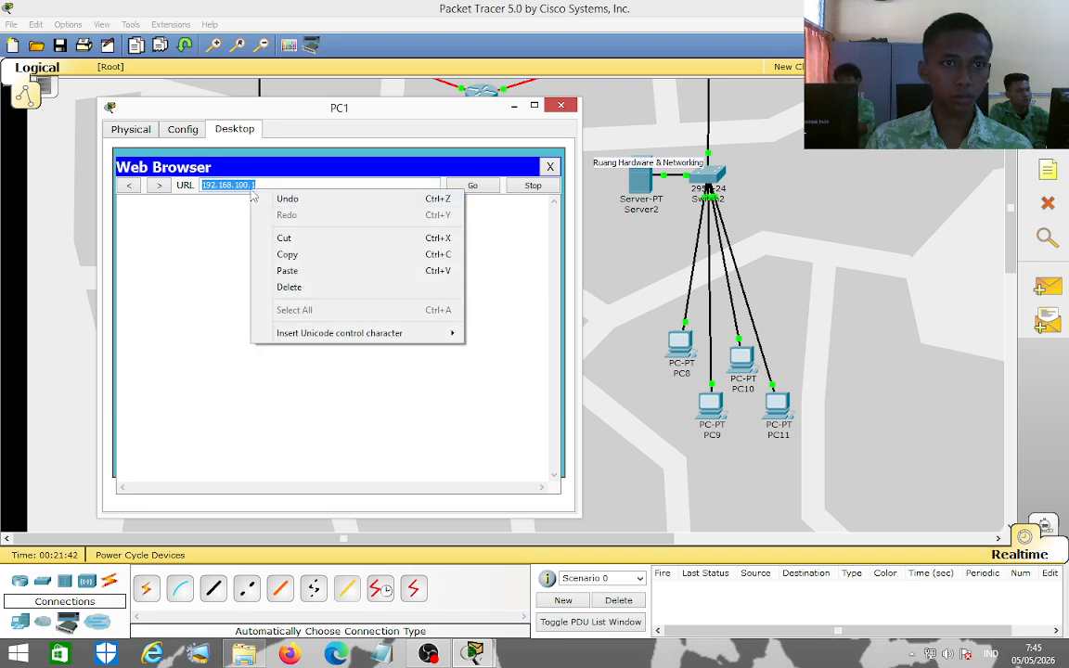
click(322, 254)
key(Return)
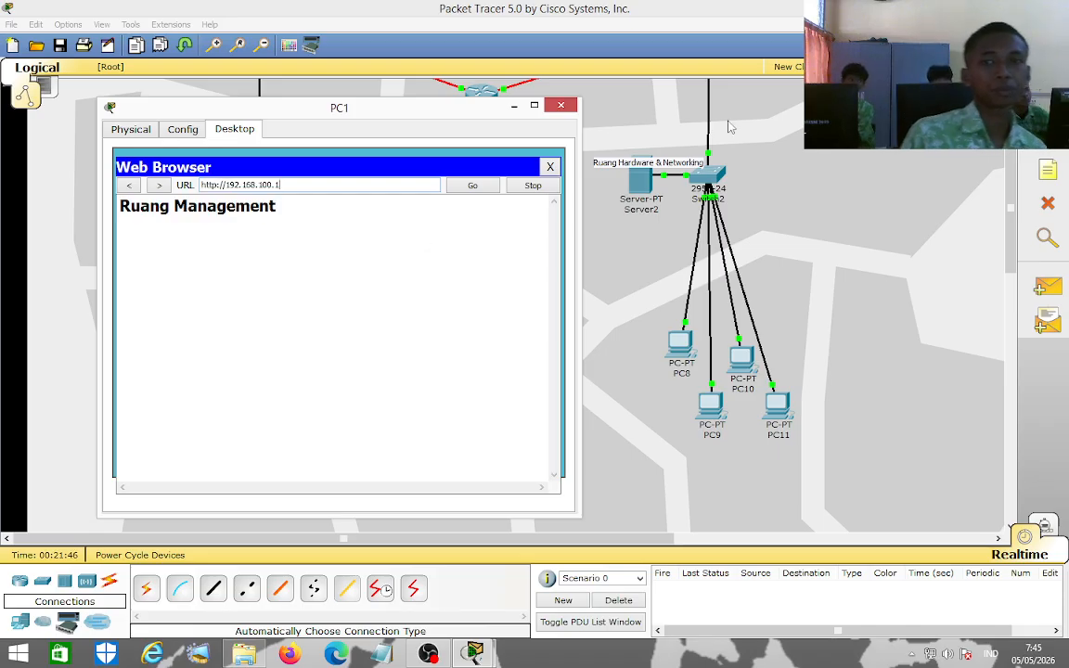
click(561, 105)
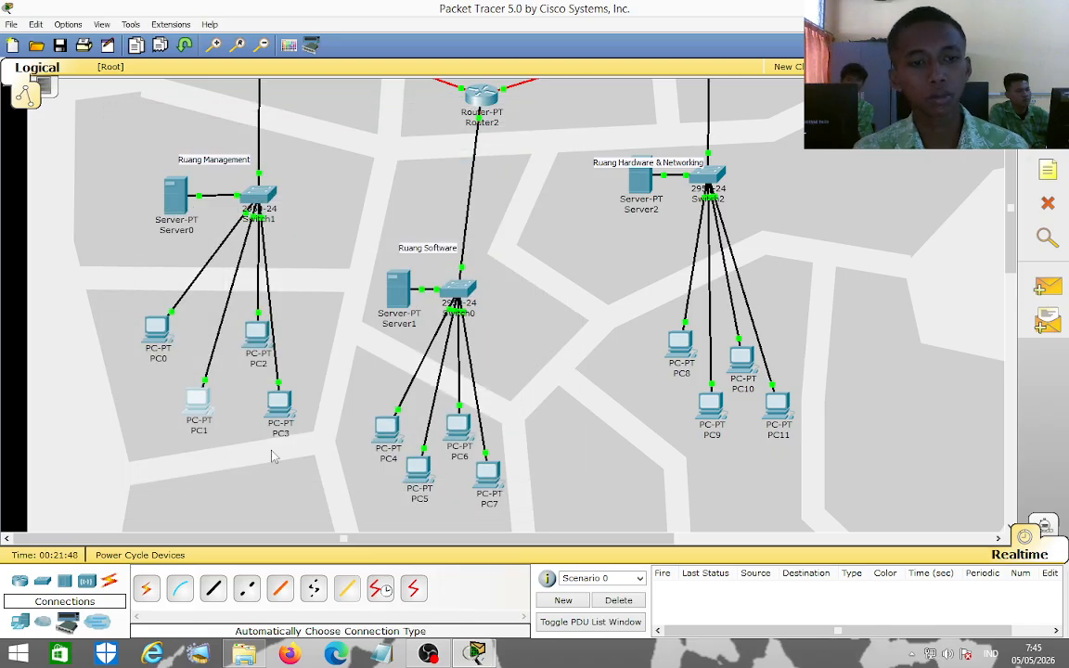
Set PC2 in the Management room to obtain its IP configuration through DHCP.
click(253, 347)
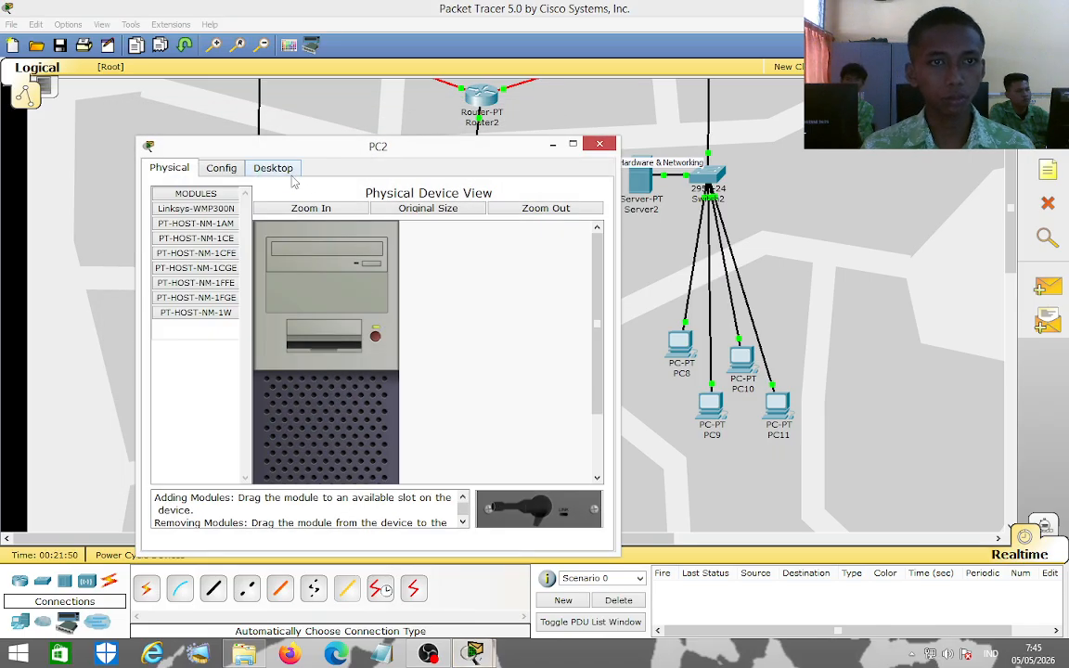
click(270, 167)
click(189, 239)
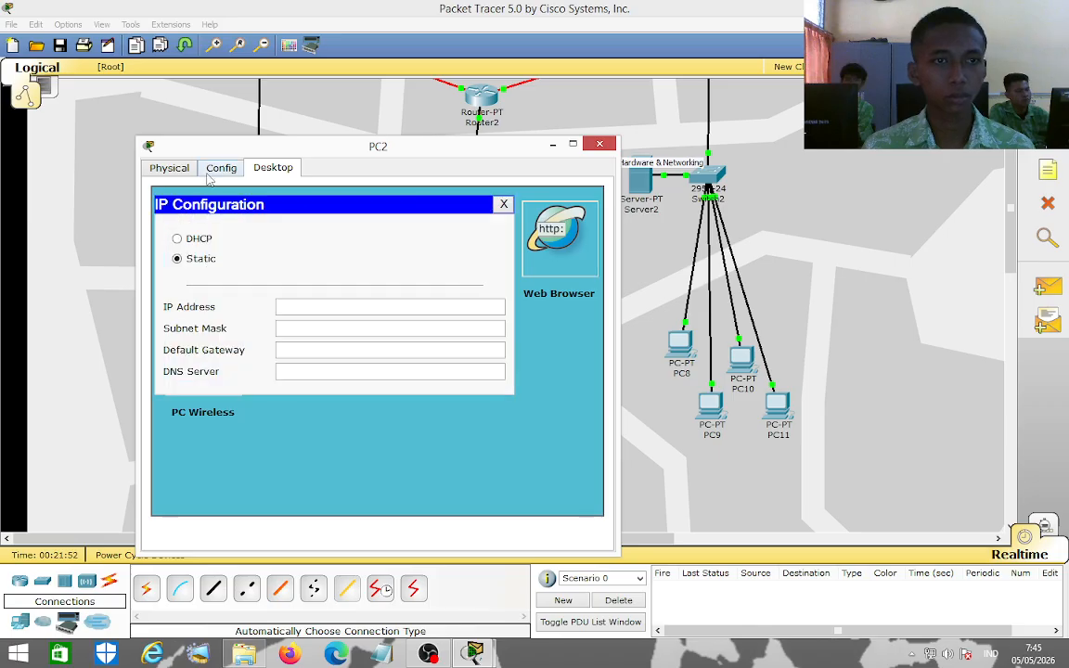
click(195, 243)
Load 192.168.100.1 in PC2's web browser using the copied address, and close PC2.
click(527, 247)
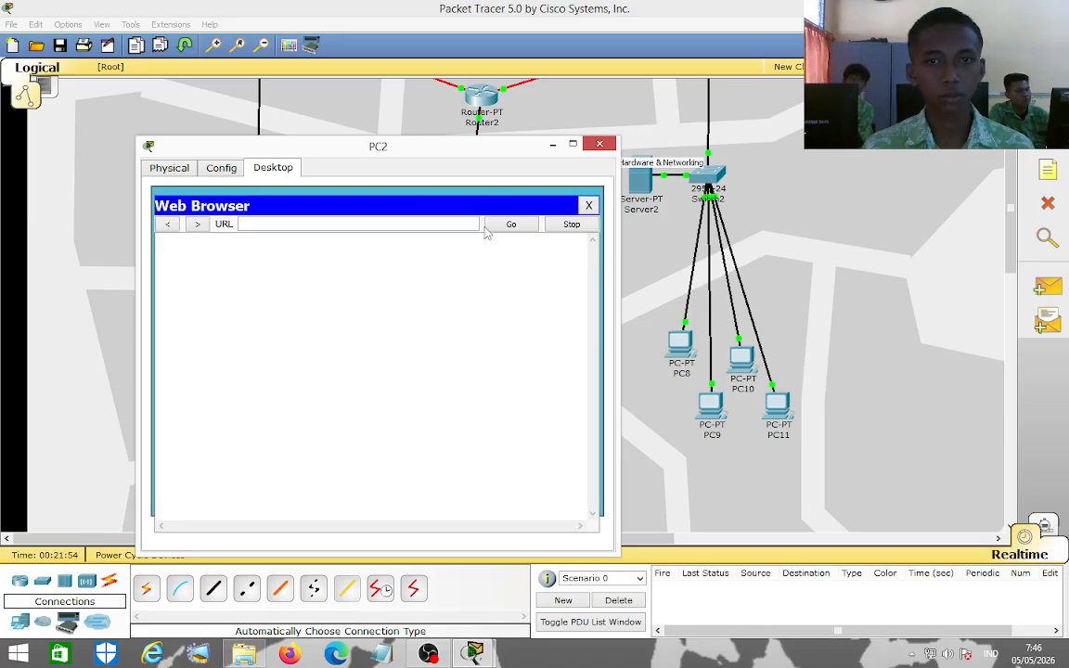
click(586, 208)
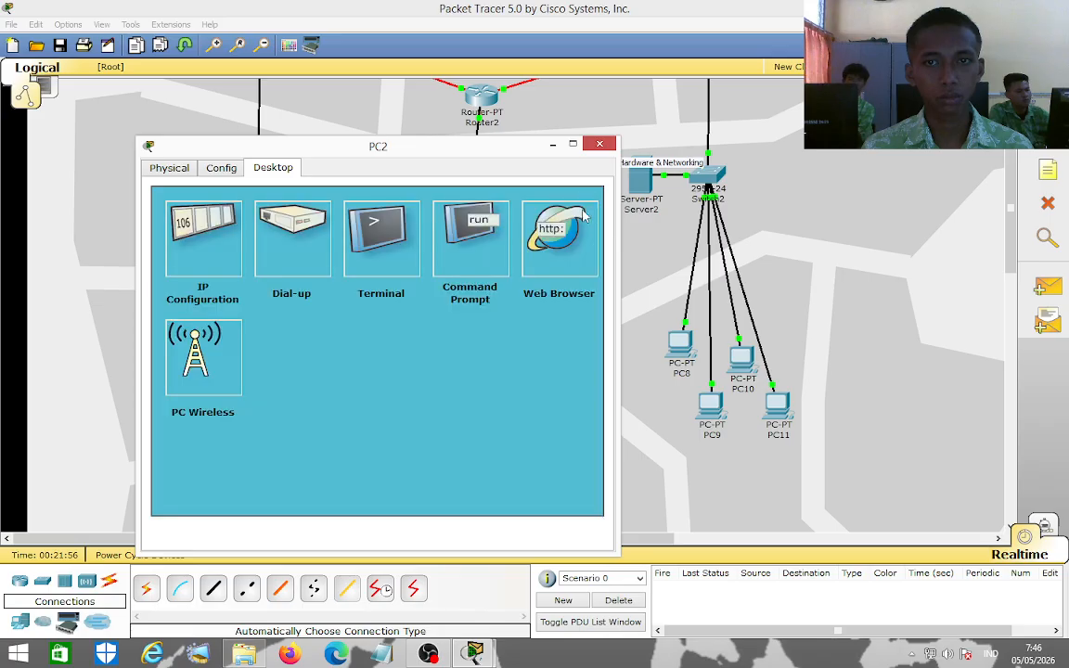
click(189, 253)
click(502, 204)
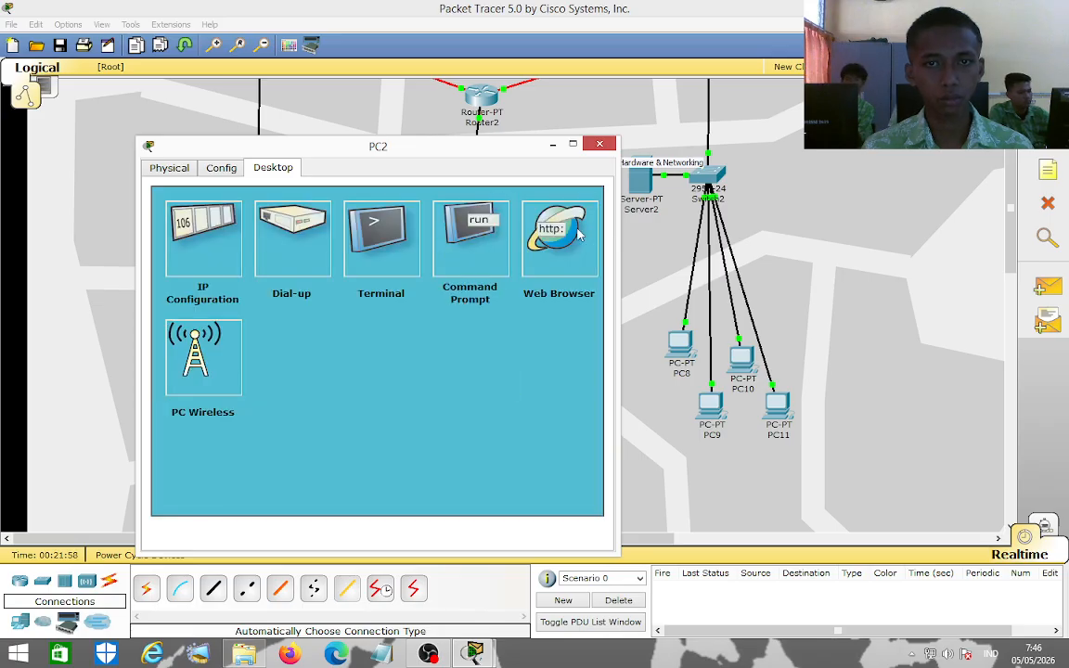
click(557, 246)
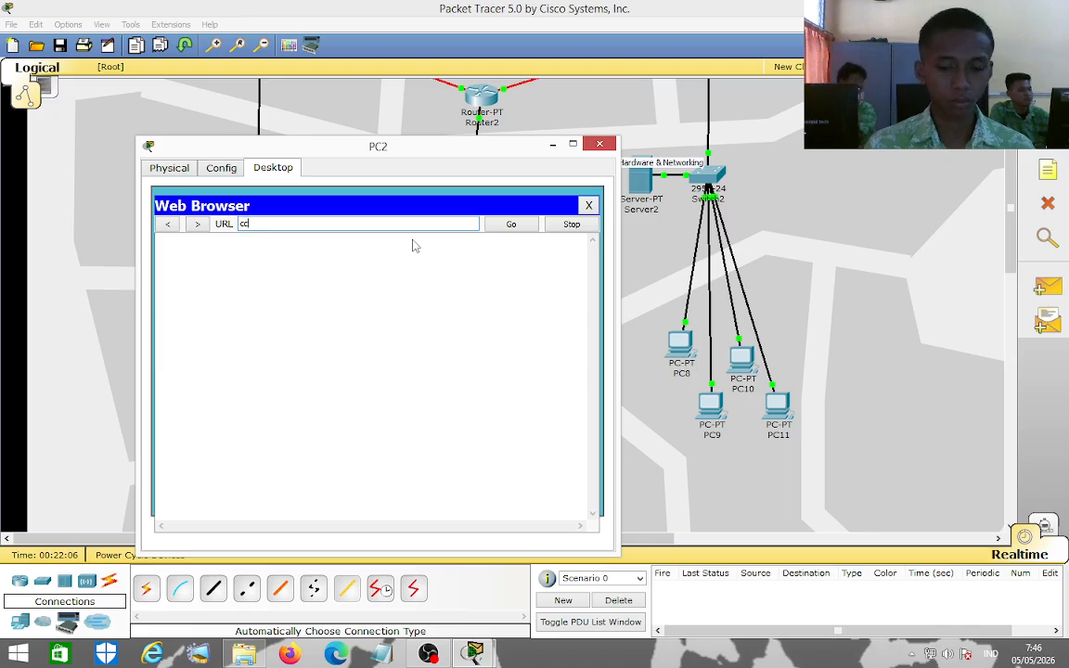
right_click(430, 225)
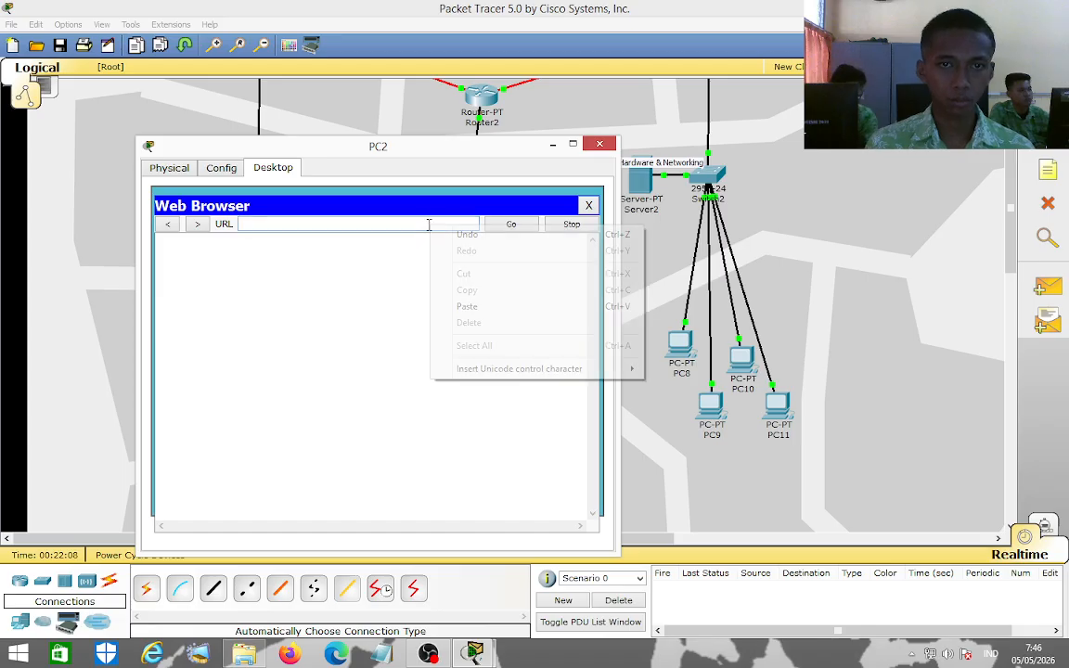
click(496, 305)
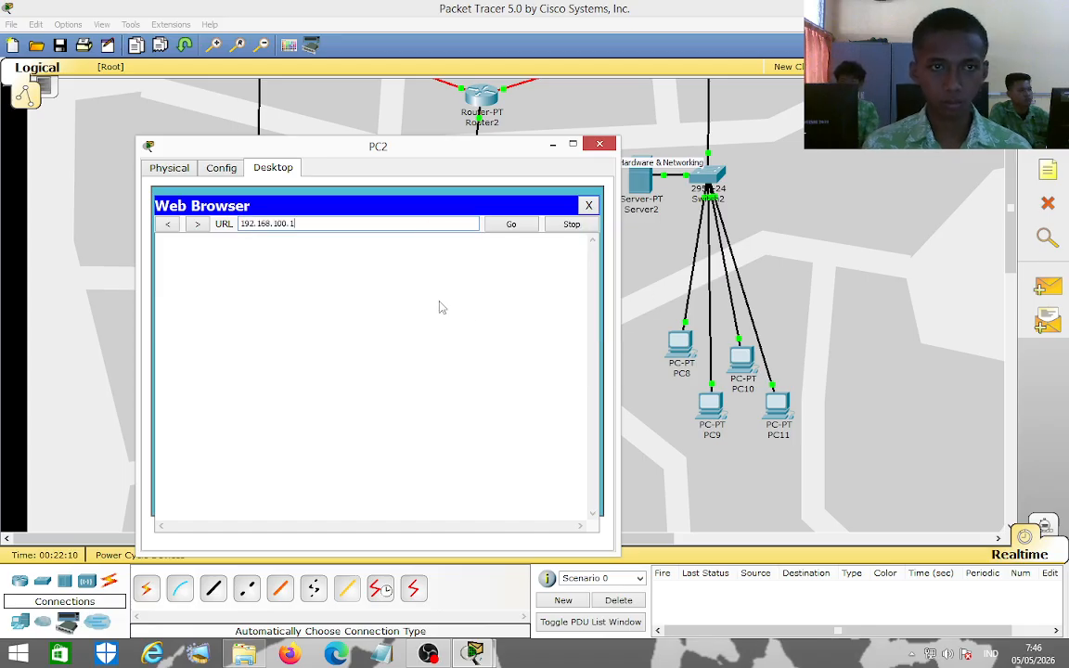
click(511, 224)
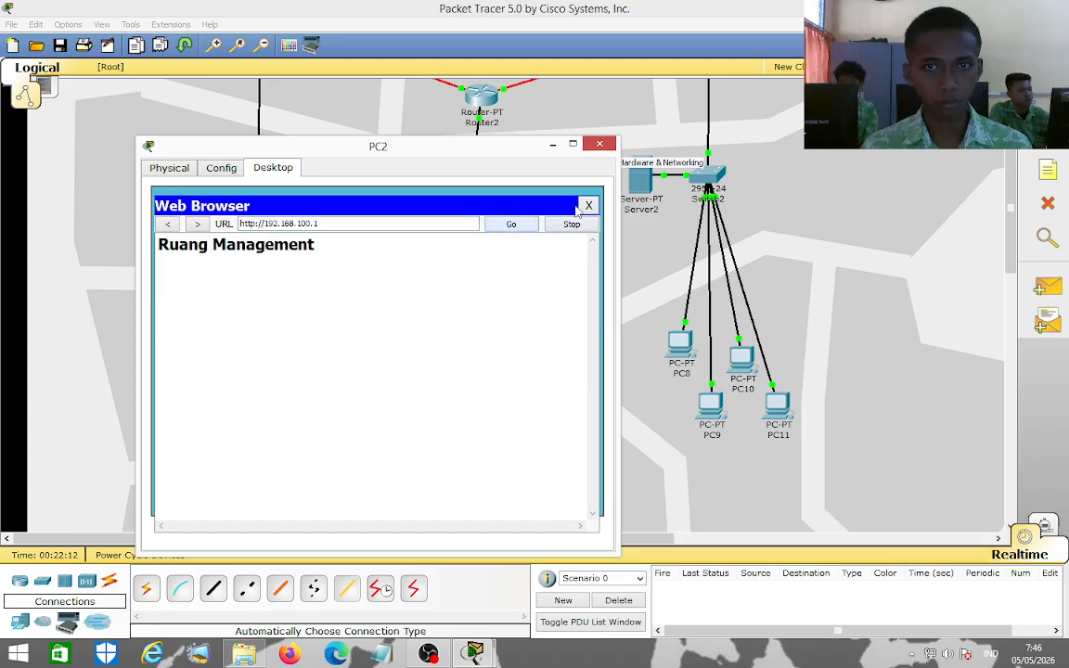
click(598, 145)
Set PC3 in the Management room to obtain its IP configuration through DHCP.
click(247, 356)
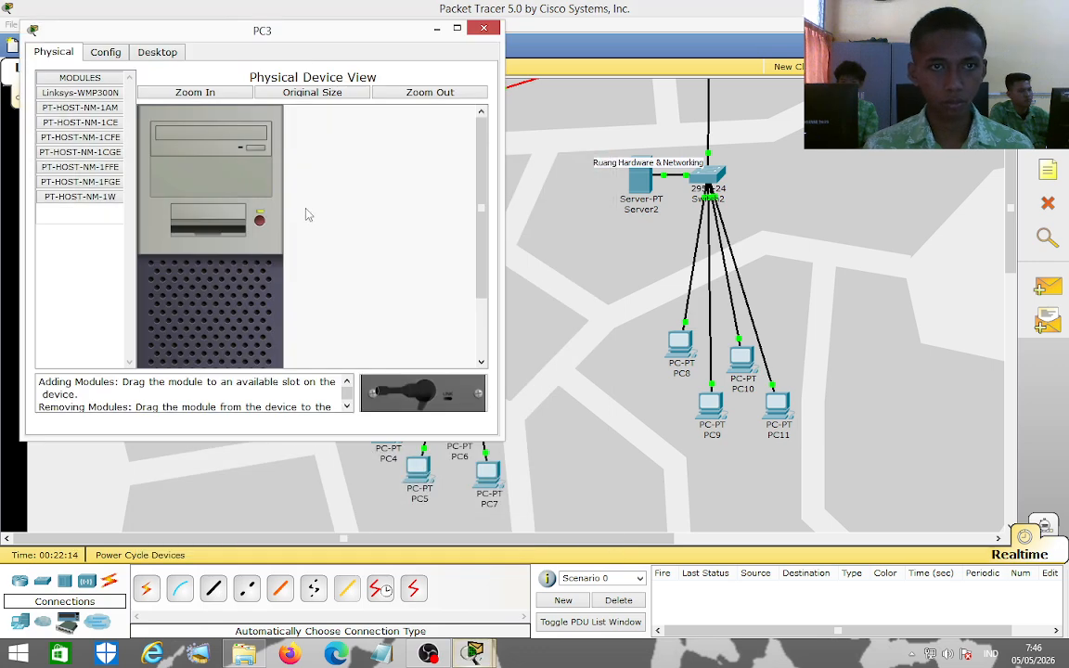
click(148, 52)
click(84, 116)
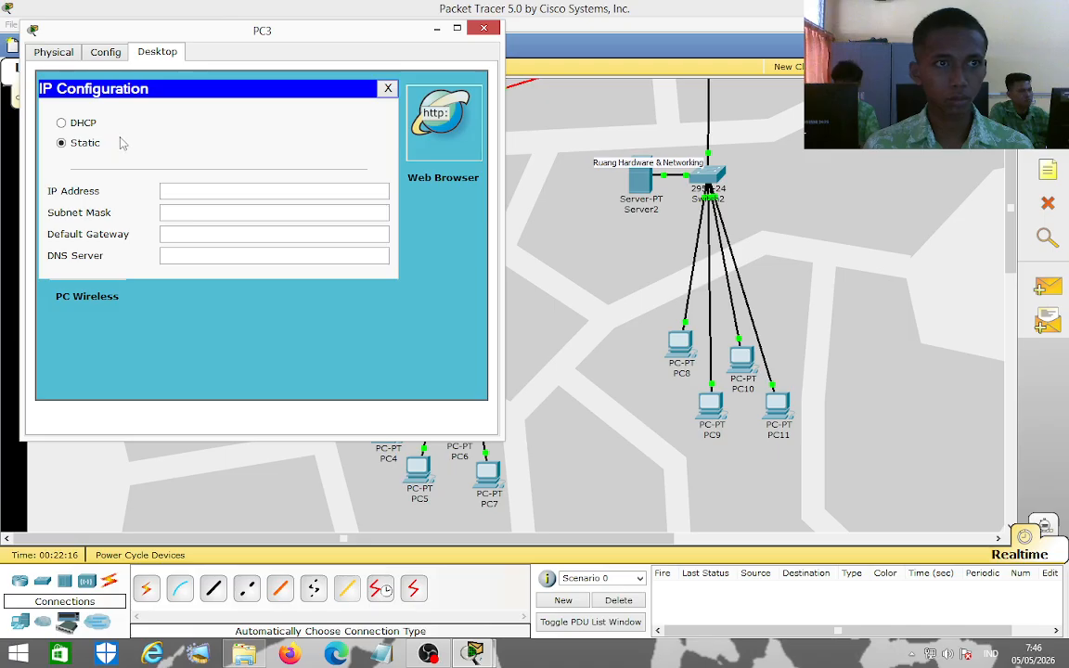
click(82, 123)
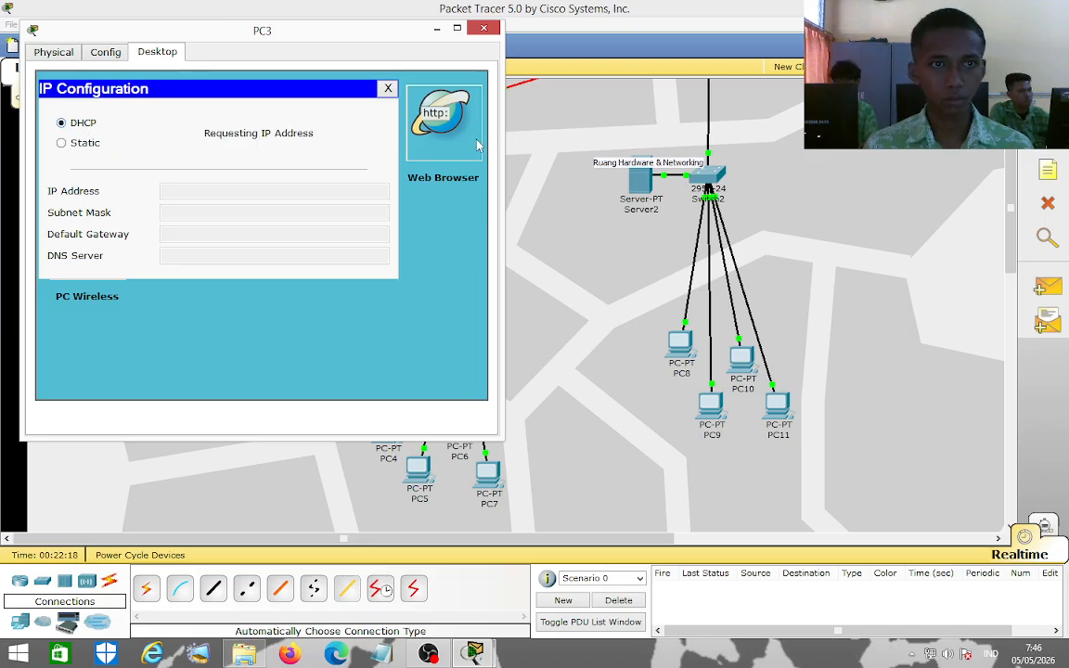
click(388, 88)
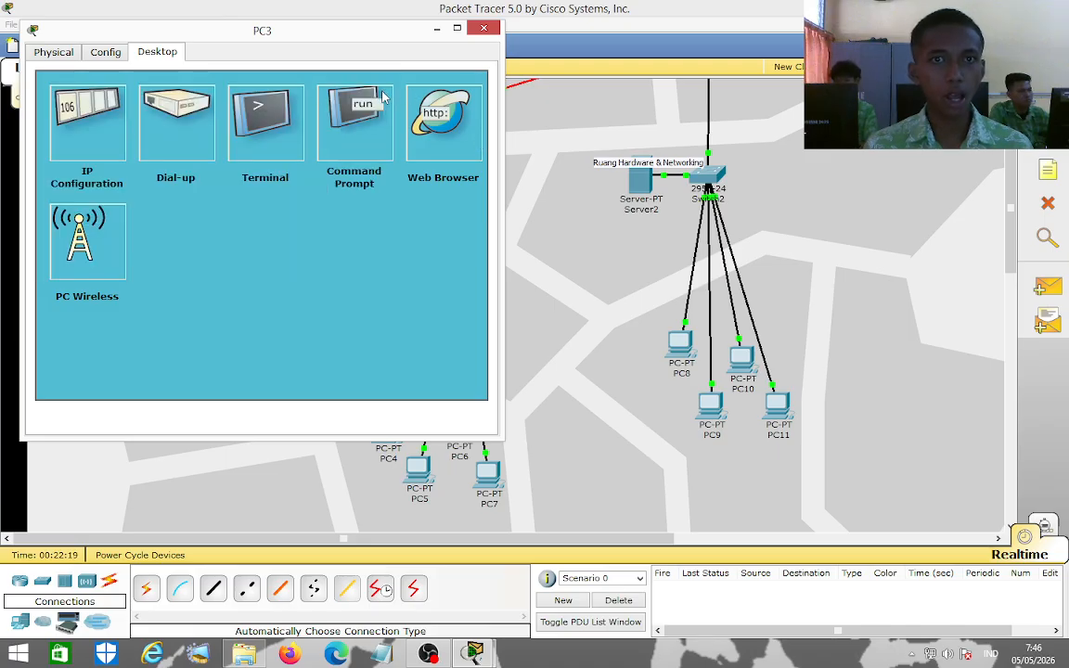
Paste 192.168.100.1 into PC3's web browser, load Server0's web page and close PC3.
click(415, 138)
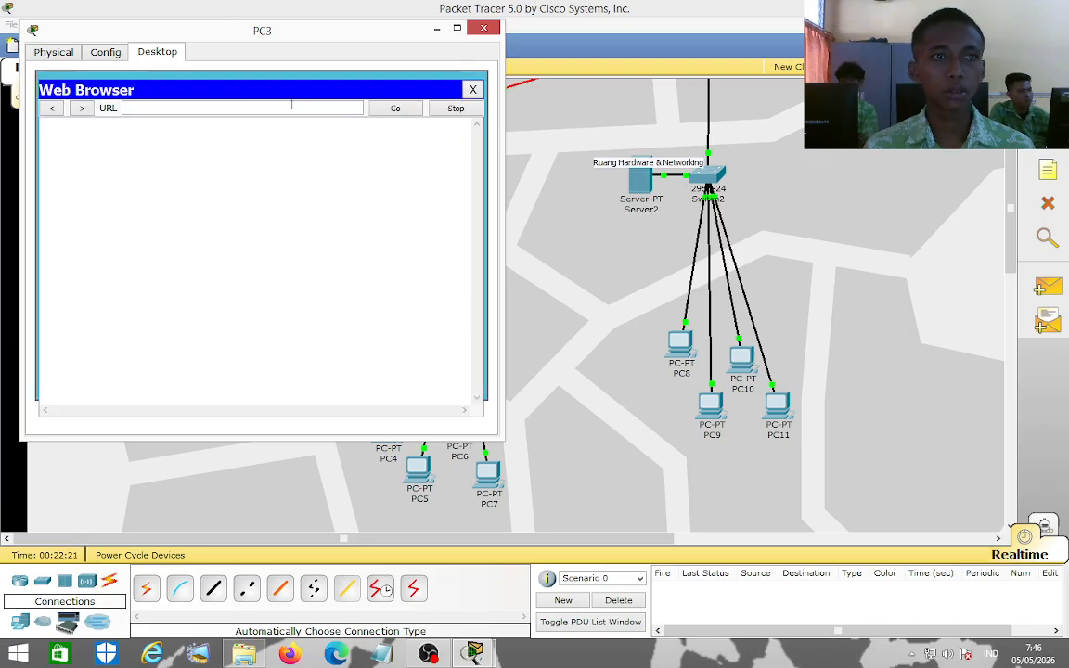
right_click(194, 109)
click(218, 177)
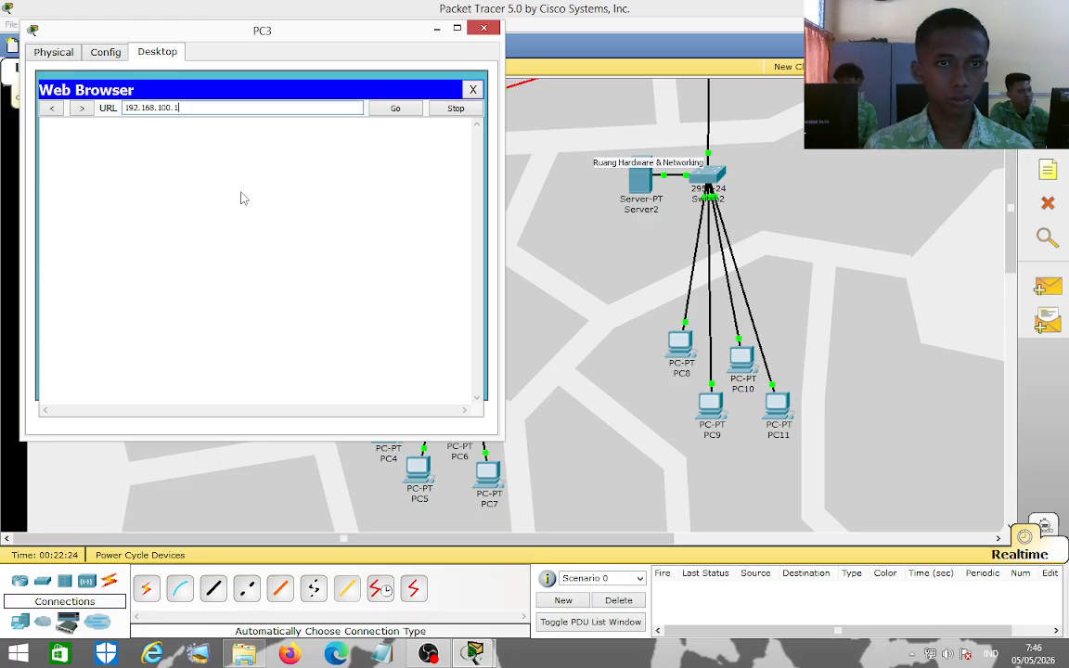
click(389, 110)
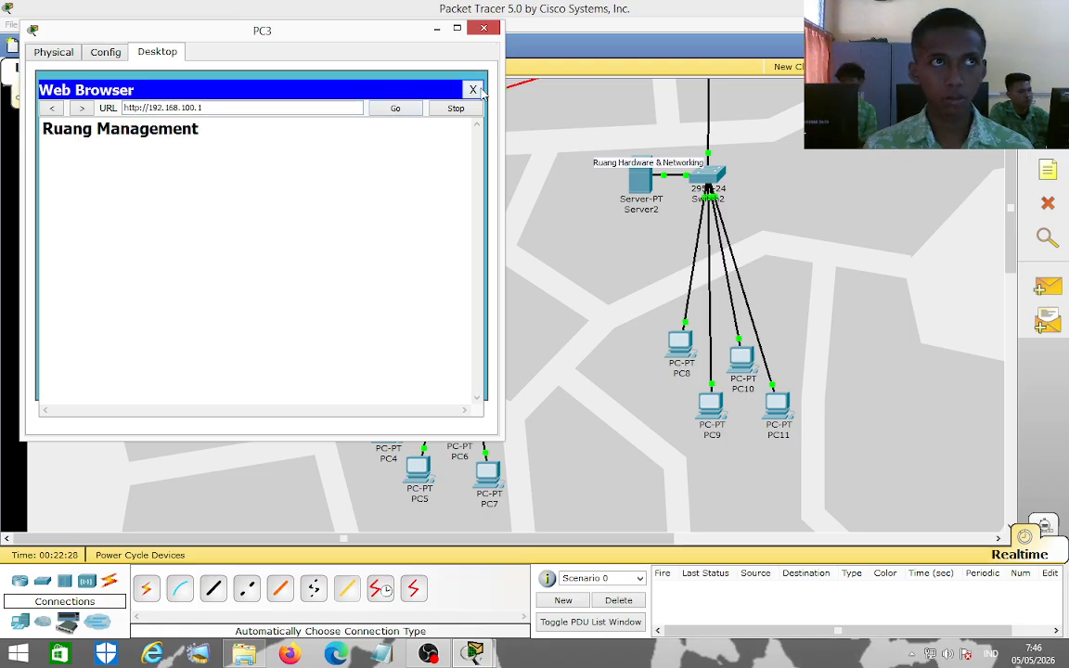
click(476, 90)
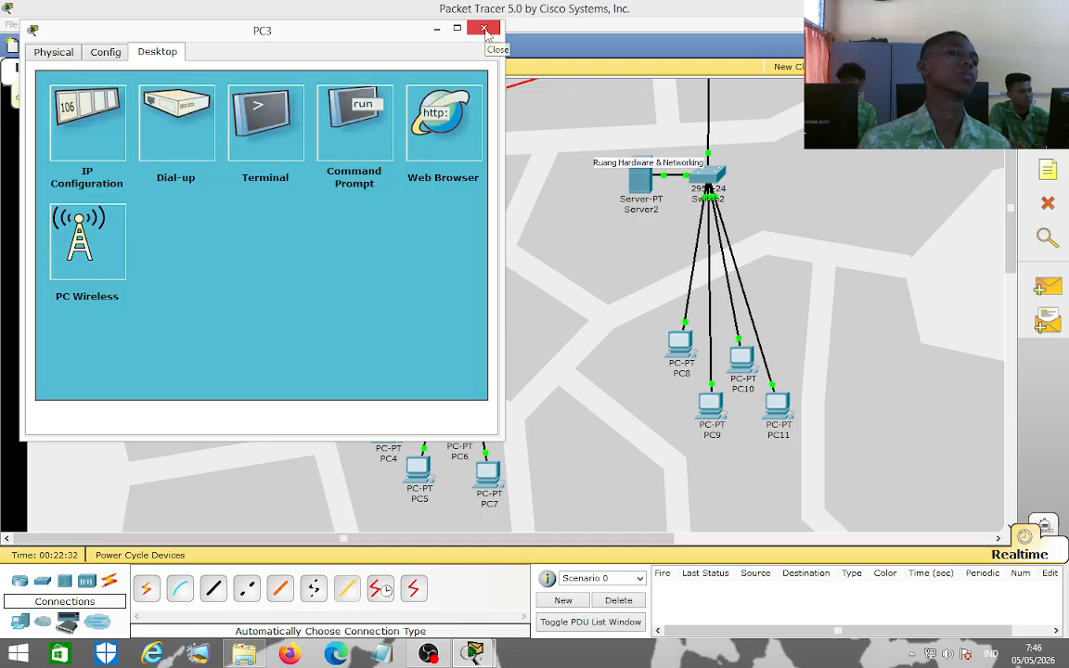
click(484, 30)
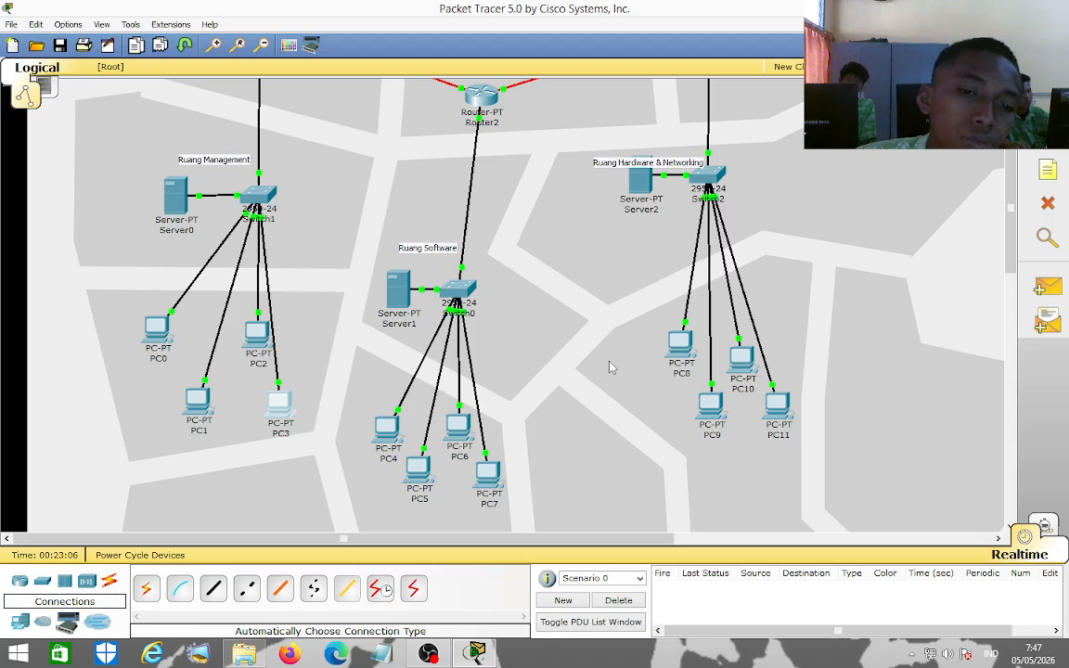
Copy the text of the "Ruang Software" label above Server1.
double_click(400, 248)
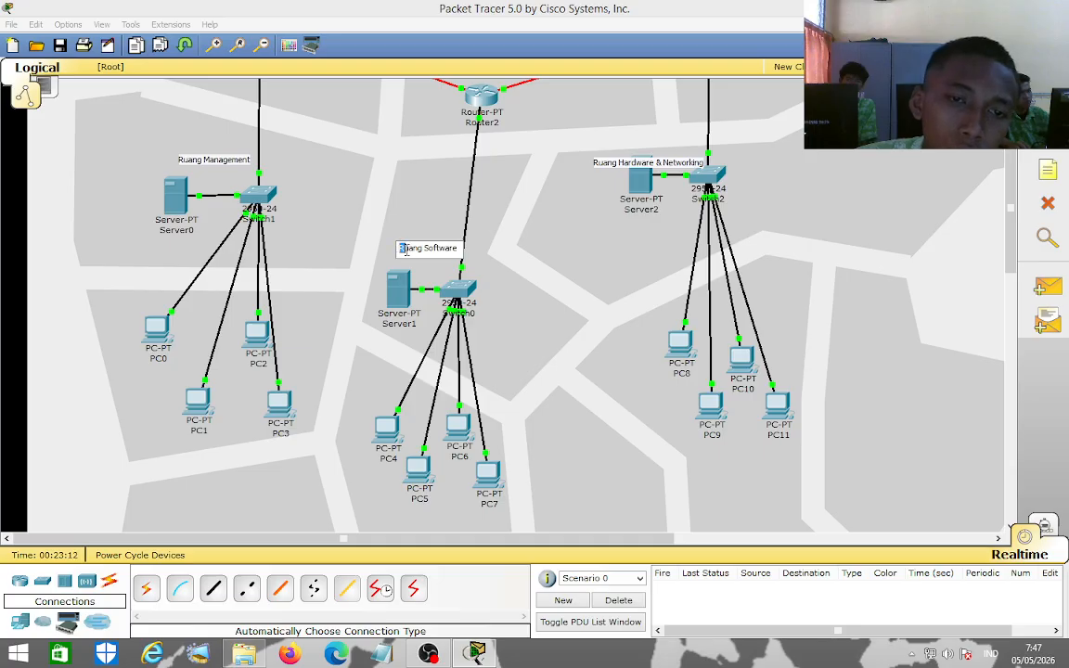
drag(403, 248, 453, 249)
click(438, 254)
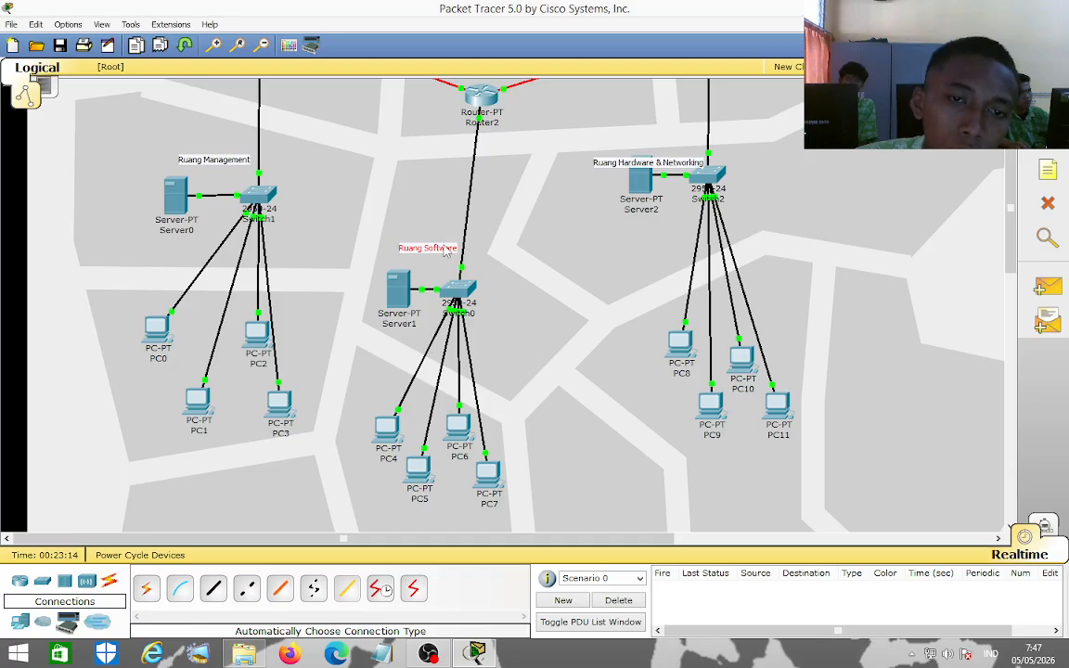
double_click(405, 249)
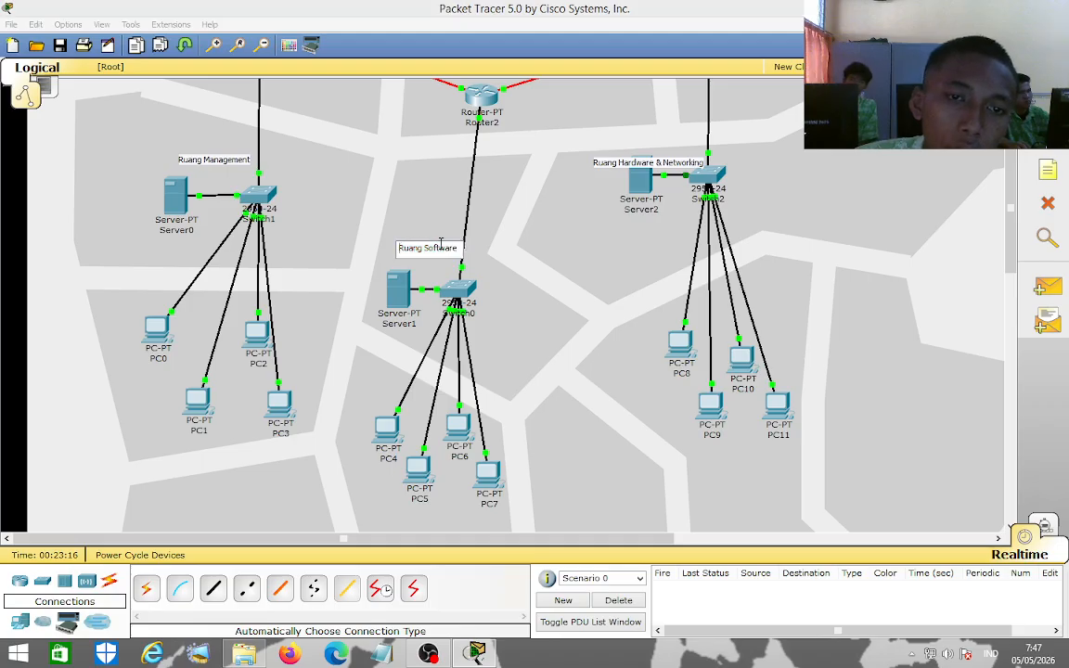
right_click(406, 247)
click(398, 249)
double_click(400, 248)
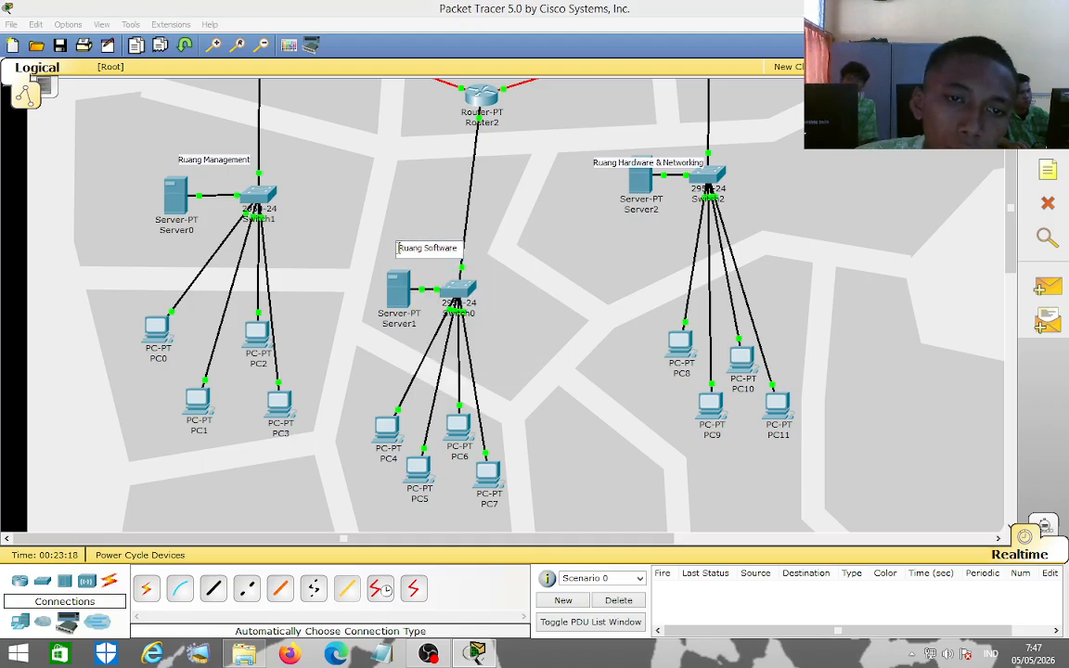
drag(401, 249, 455, 249)
right_click(421, 251)
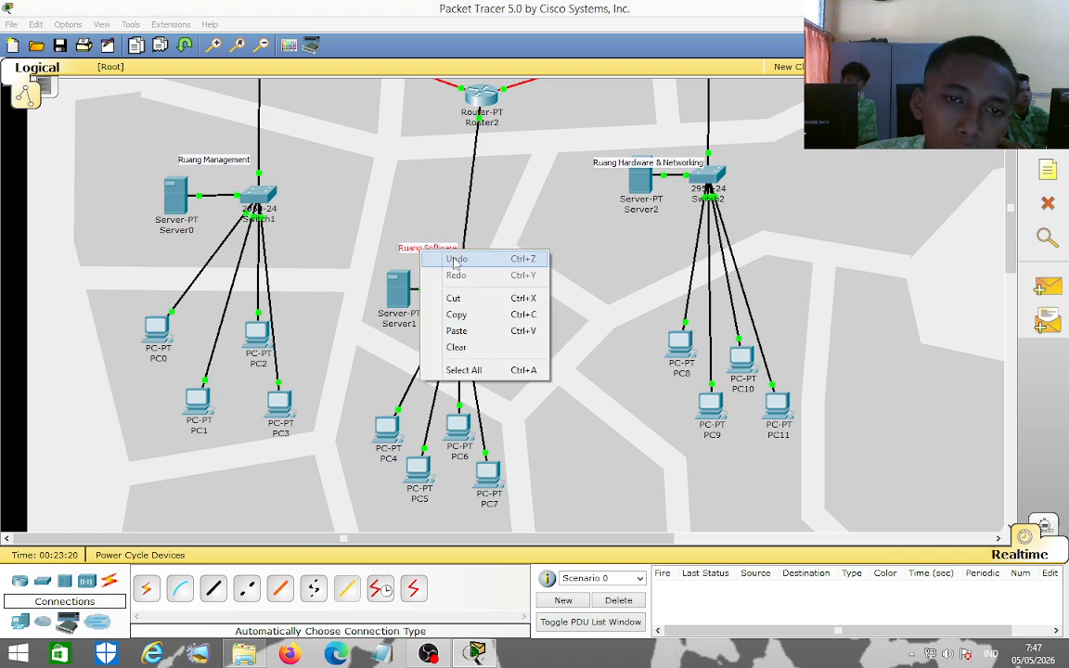
click(468, 317)
Set Server1's FastEthernet interface to IP address 192.168.200.1 with subnet mask 255.255.255.0.
click(399, 290)
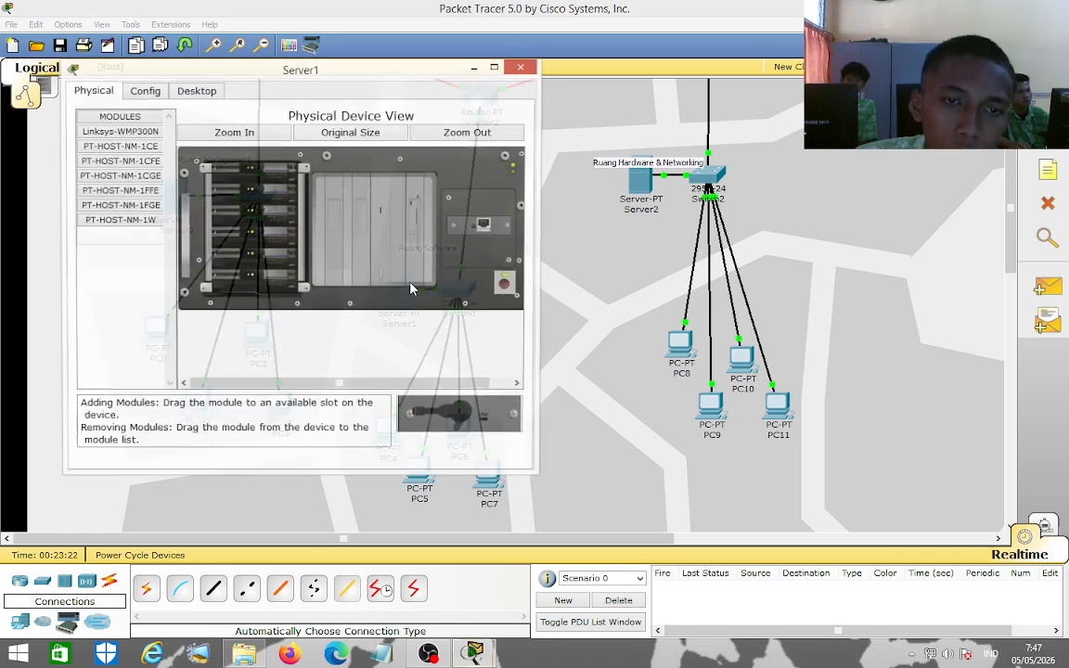
click(141, 90)
click(118, 234)
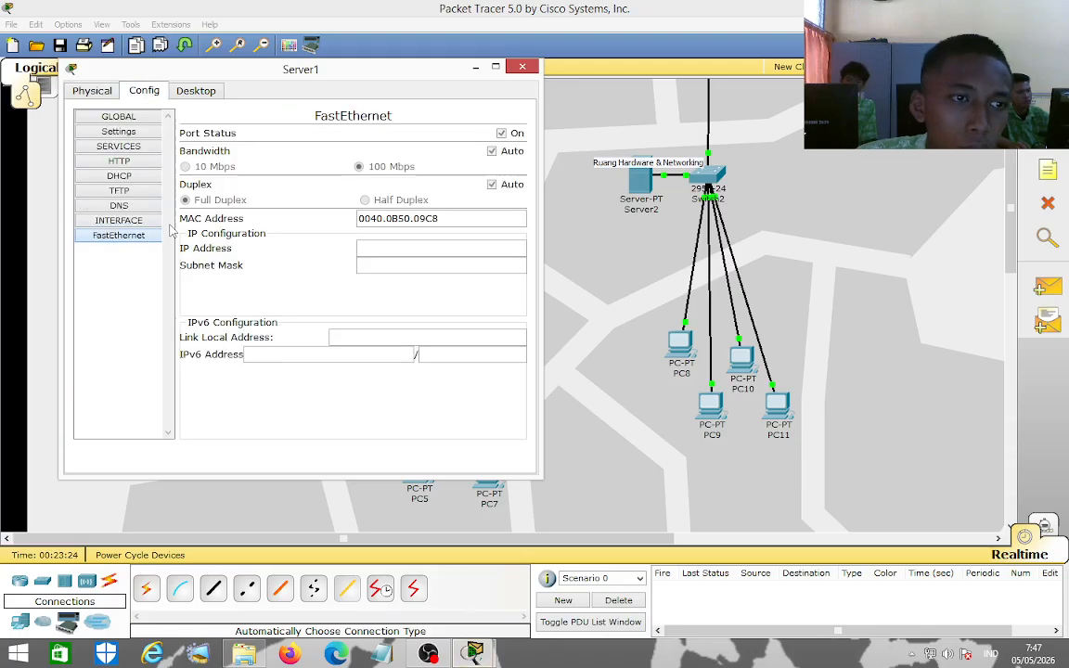
click(409, 259)
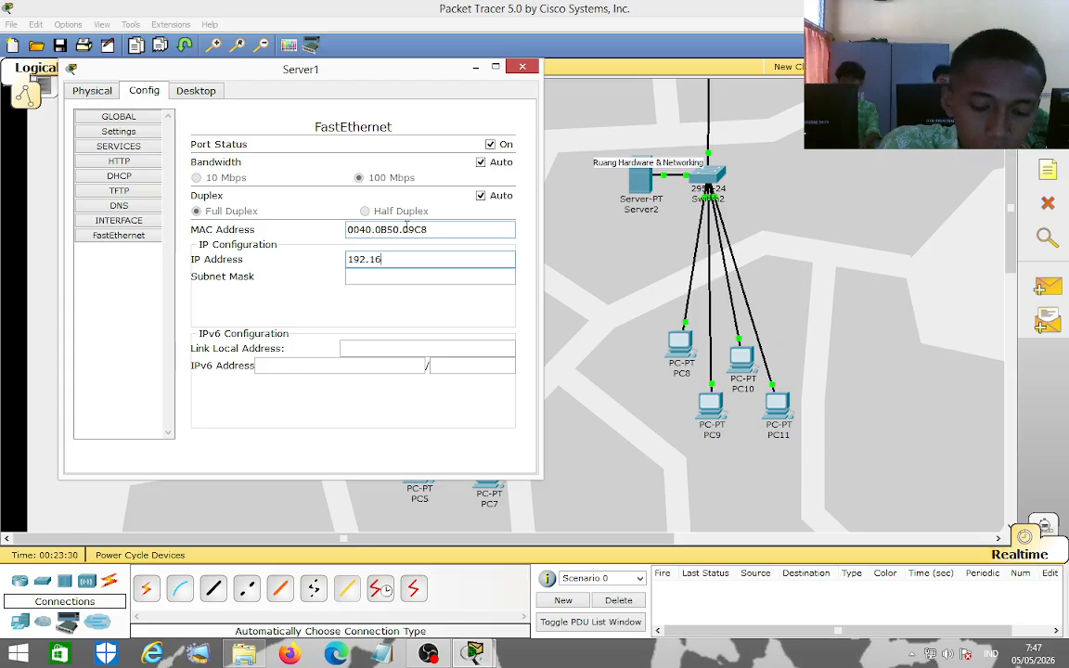
text(.168.)
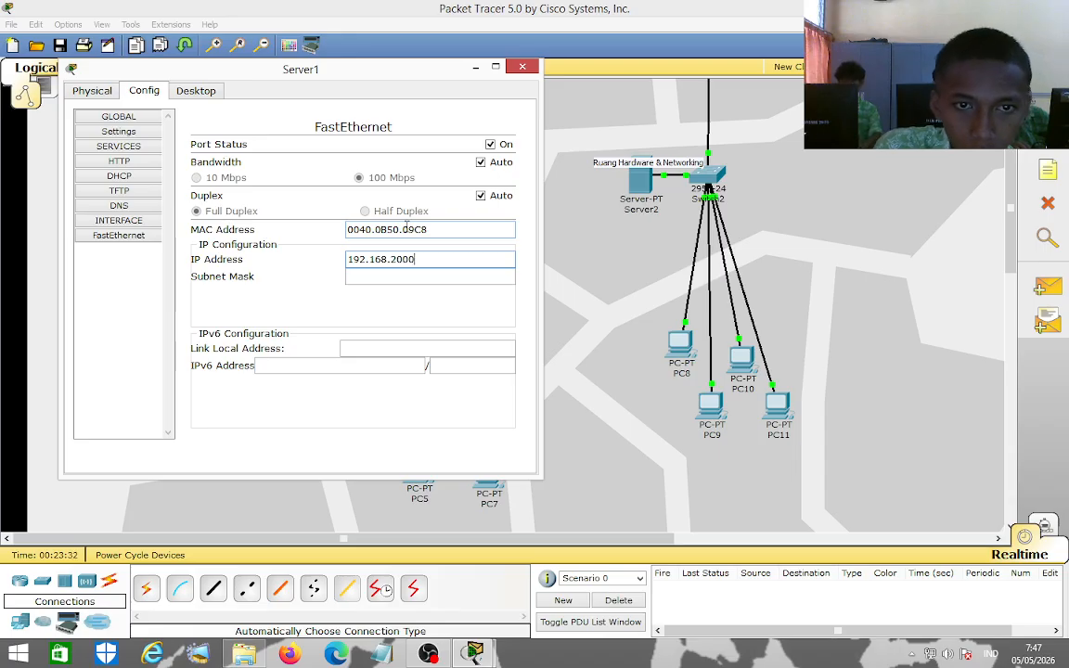
text(200.1)
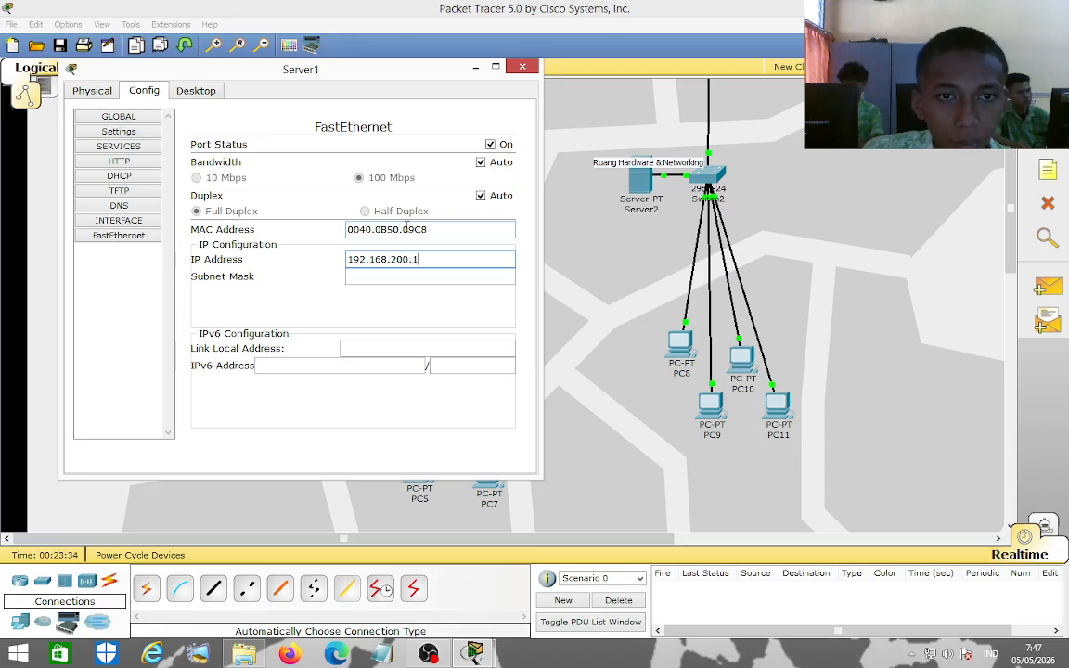
click(373, 275)
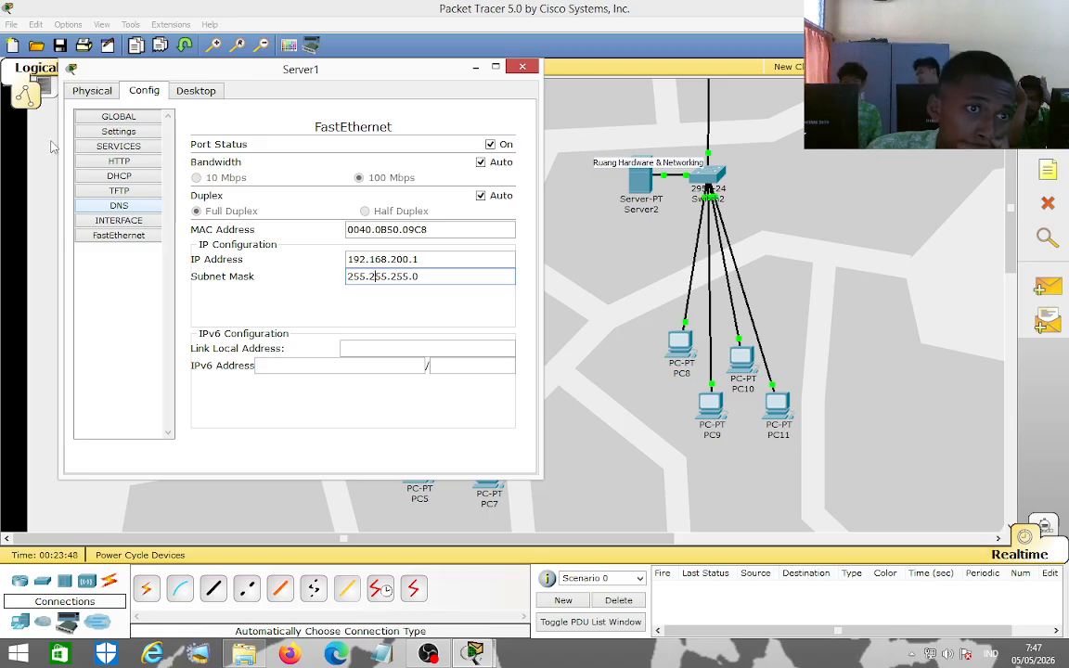
Set Server1's DHCP service to default gateway 192.168.200.1 and DNS server 8.8.8.8.
click(119, 176)
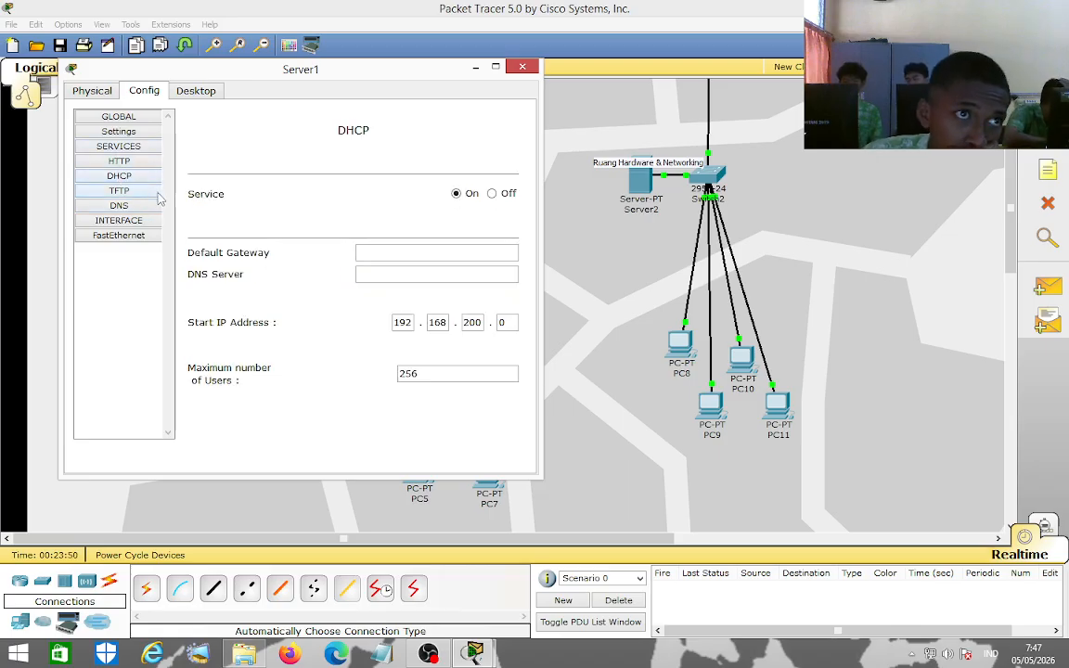
click(442, 252)
text(1)
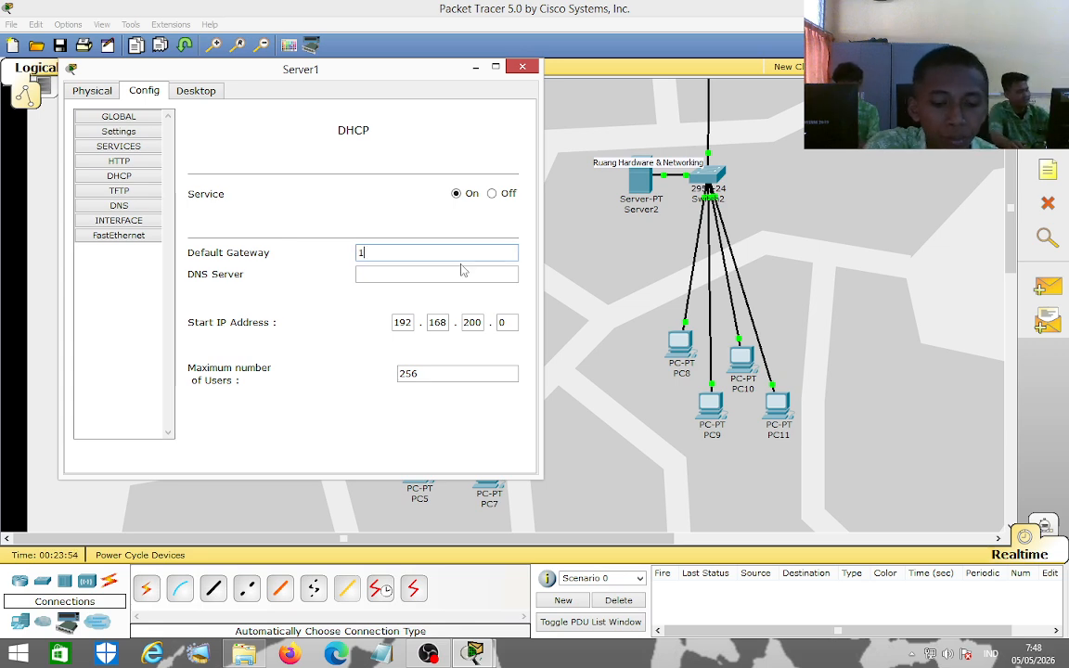
text(92.168)
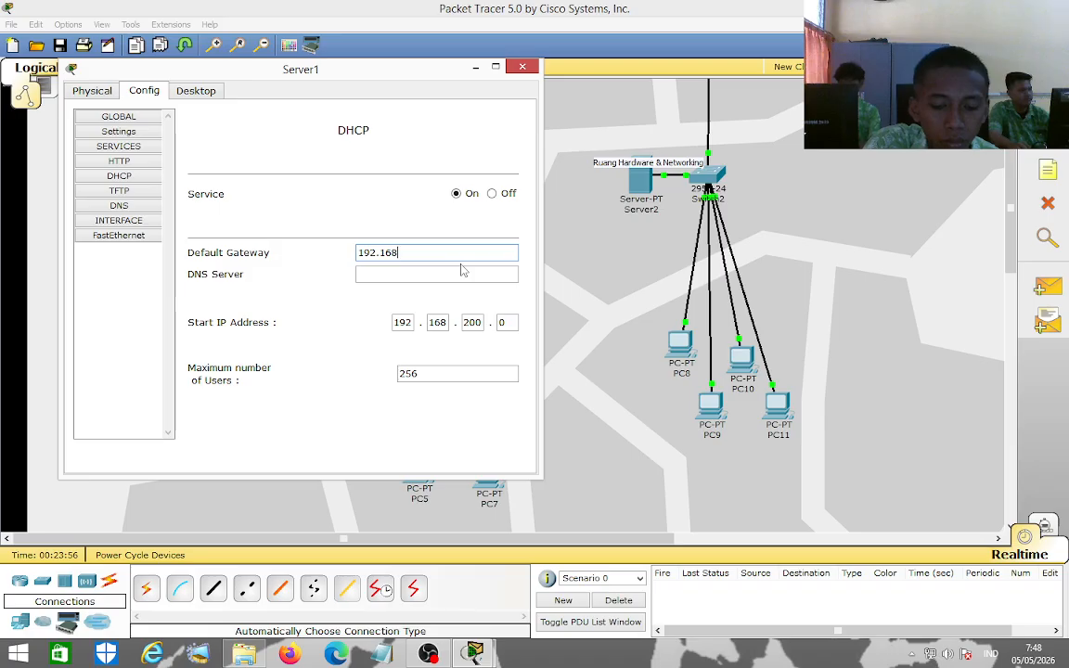
text(.200)
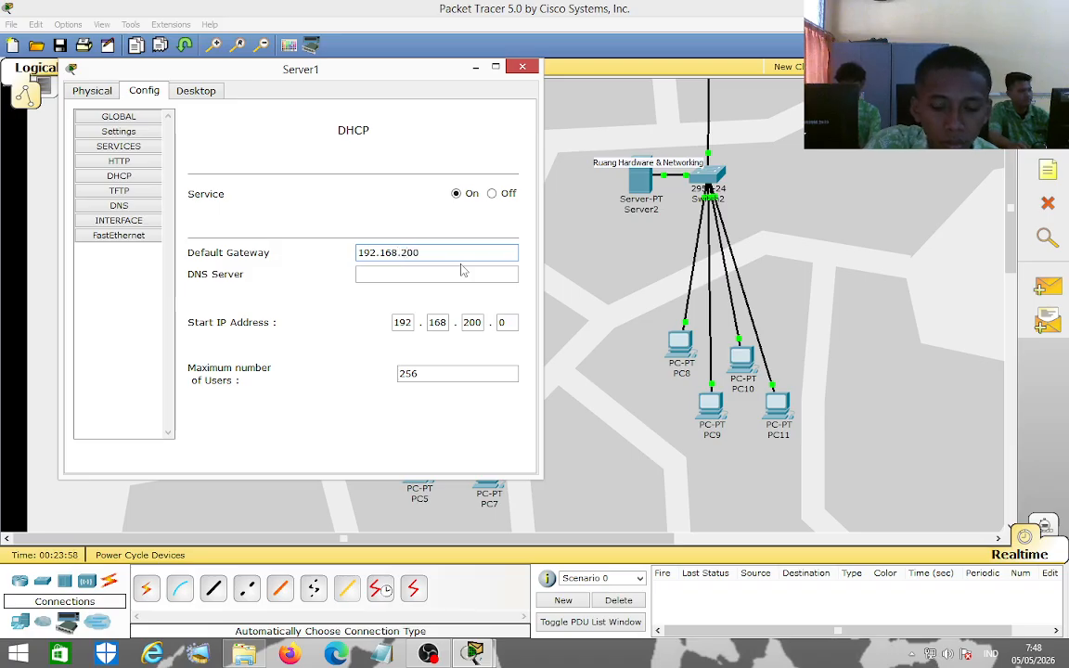
text(.1)
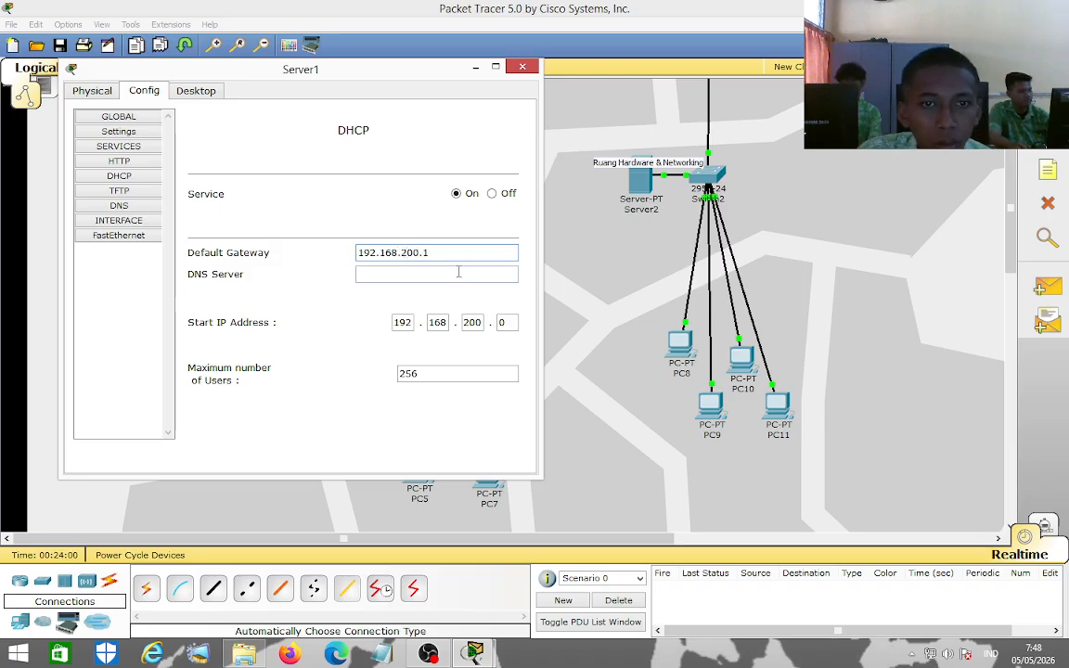
click(455, 273)
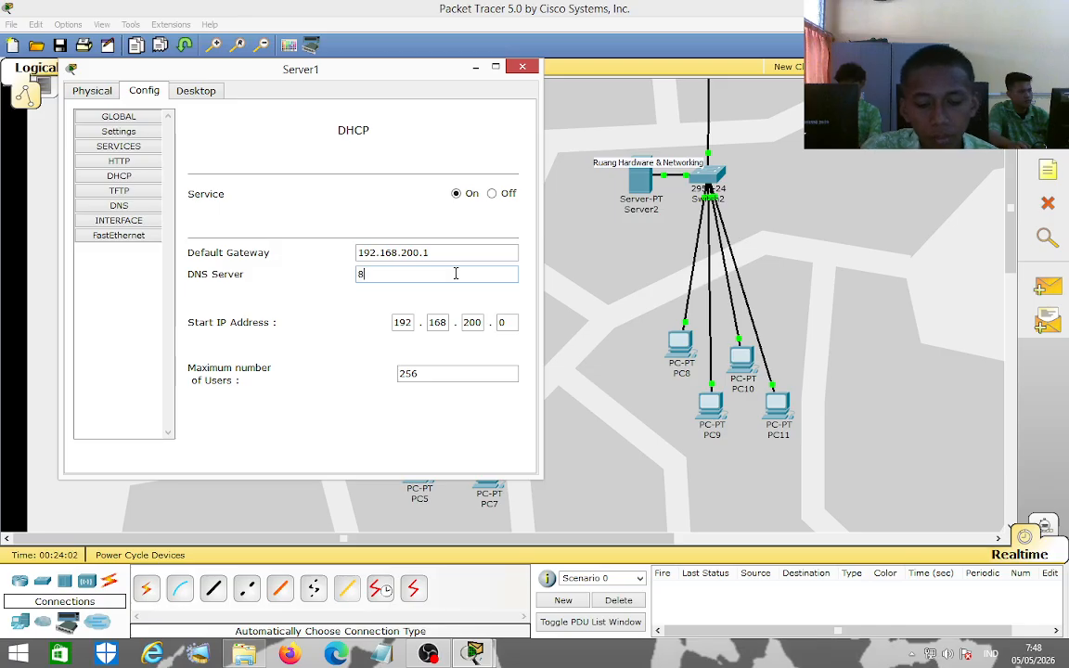
text(8.8.8.8)
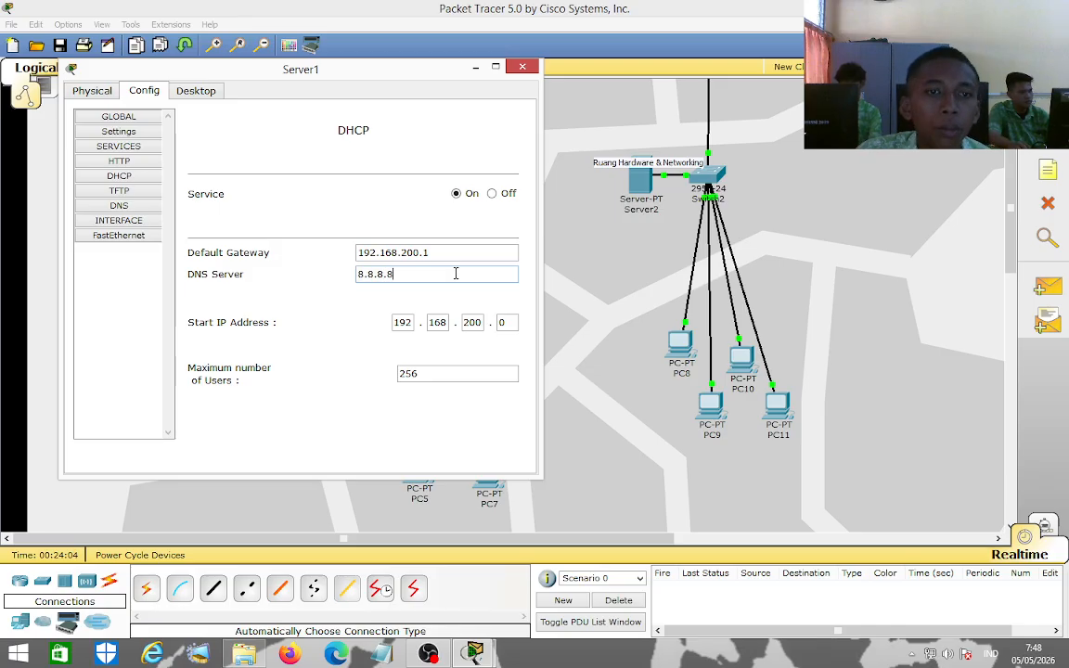
Replace the body of Server1's HTTP index page with "<h1> Ruang Software </h1>" and close Server1.
click(111, 160)
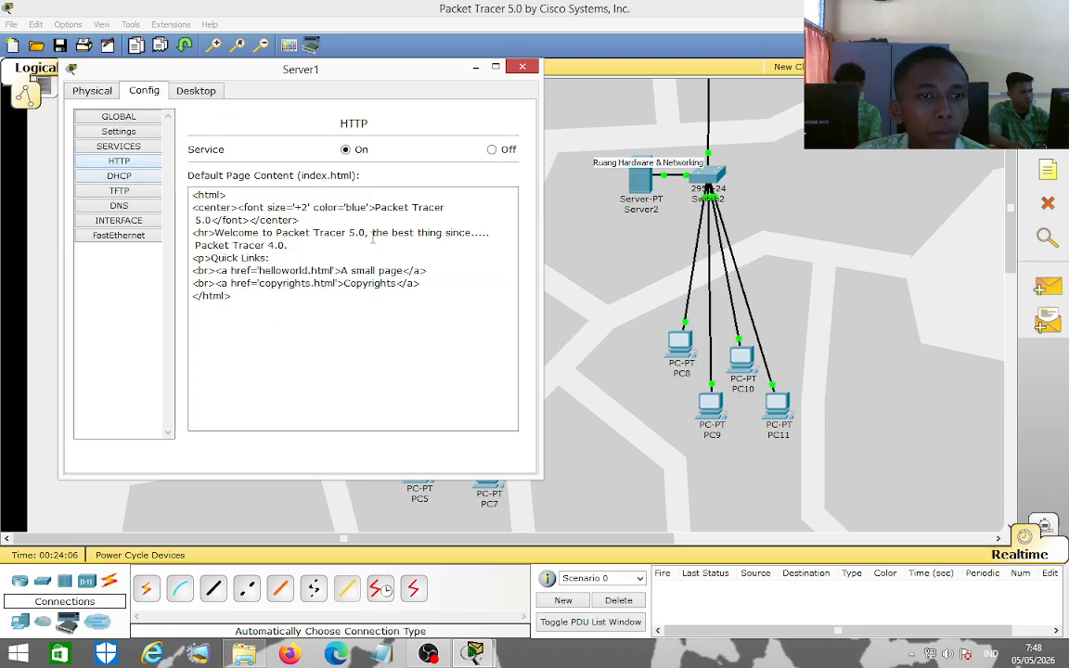
drag(193, 207, 422, 285)
key(BackSpace)
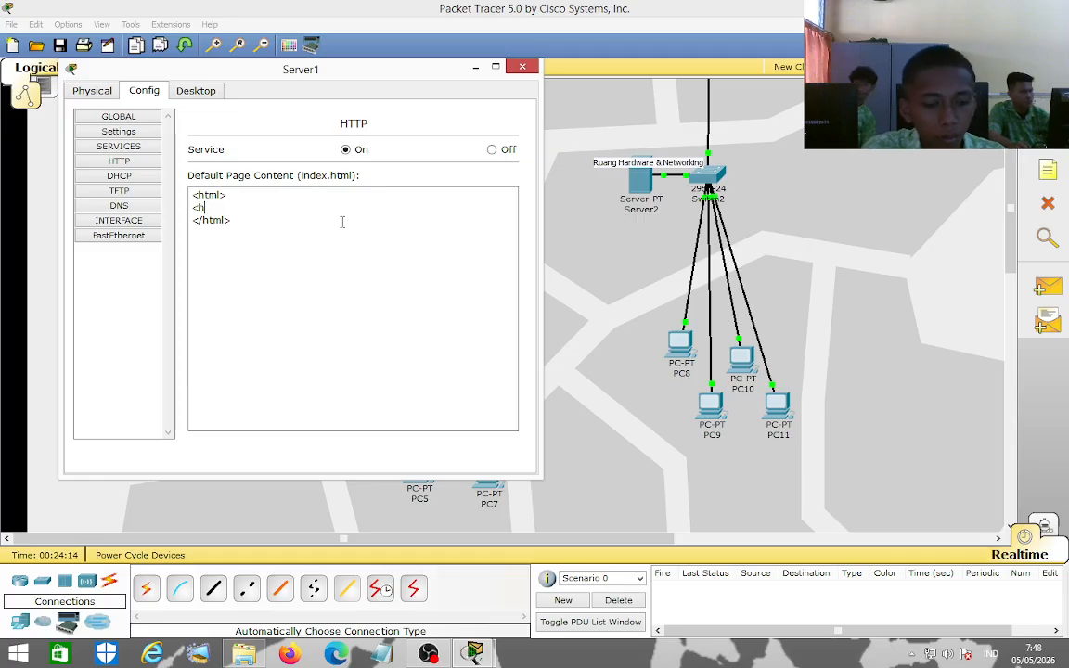
text(<h1>)
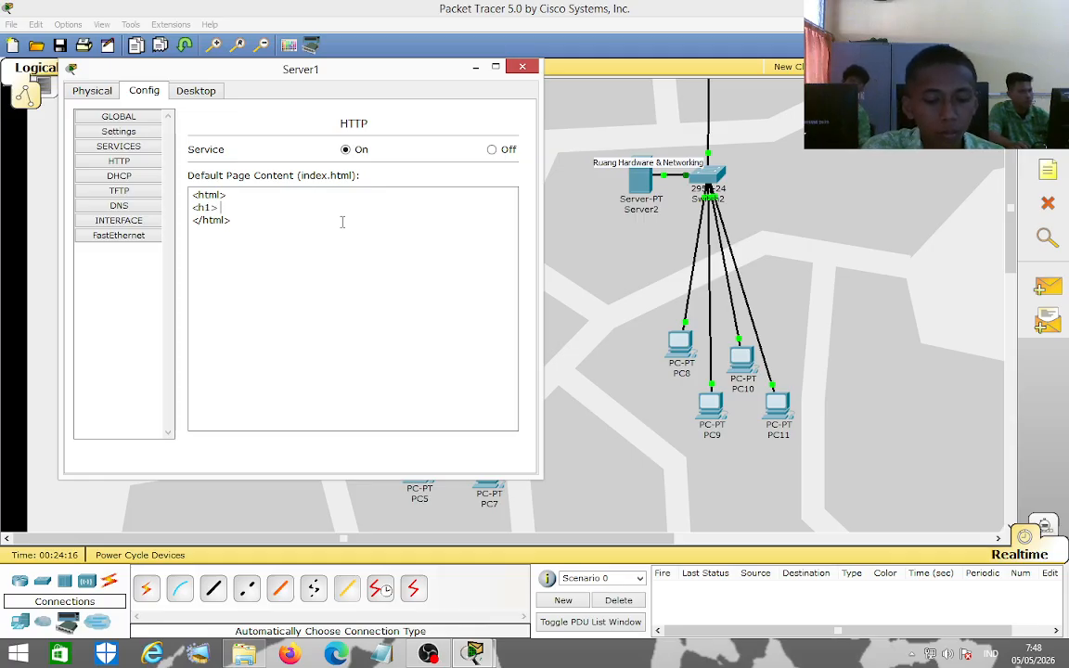
text( C)
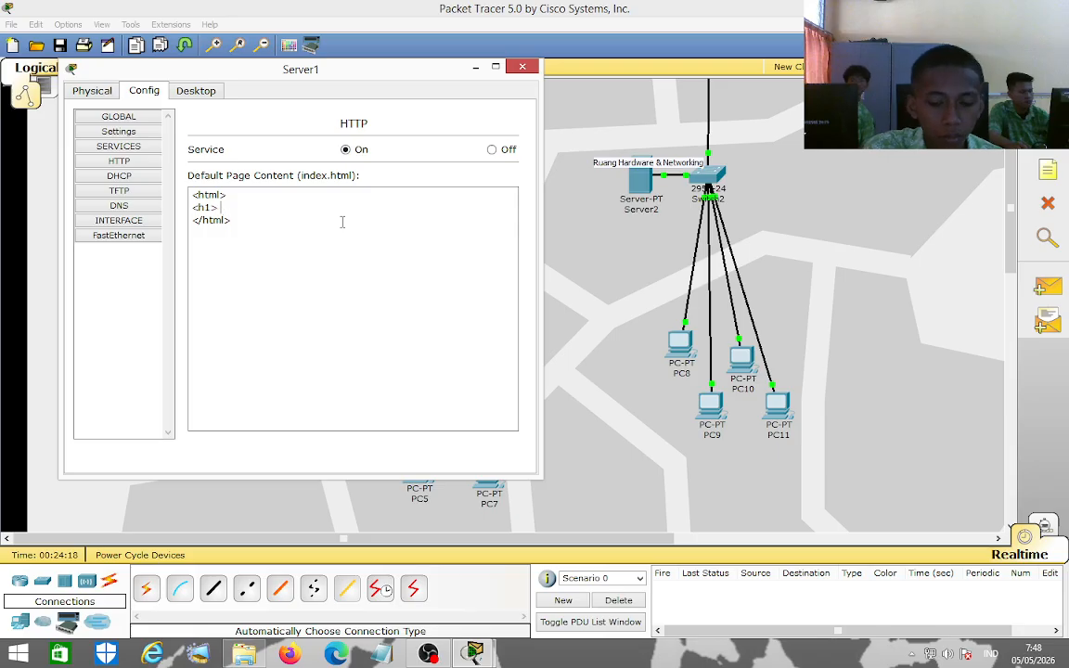
text( Ruang Software)
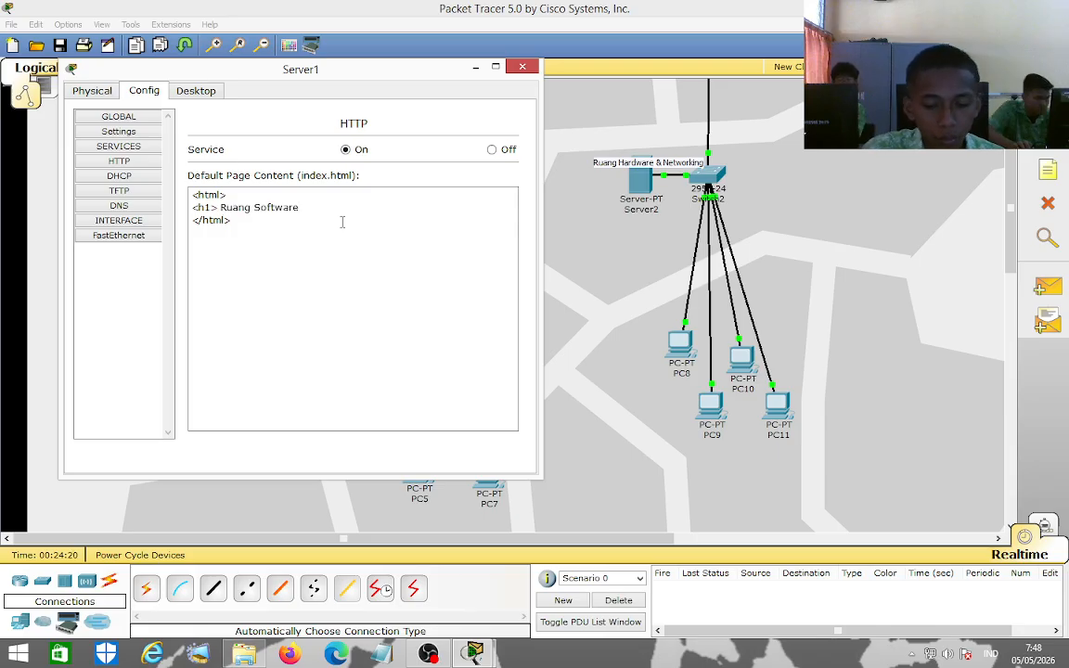
text( <)
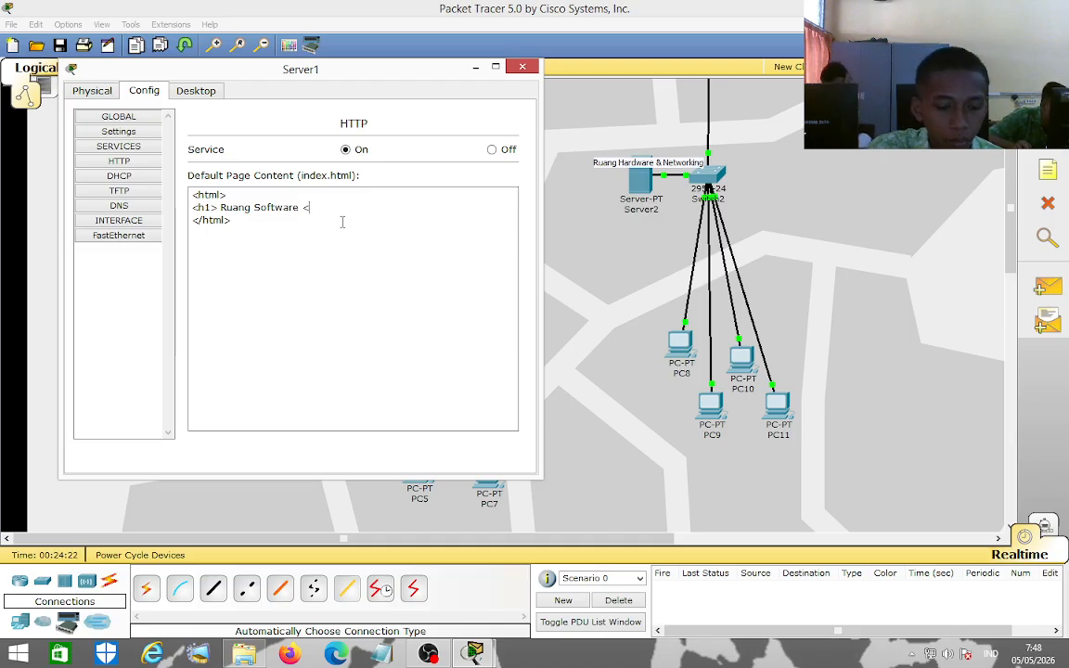
text(/h1>)
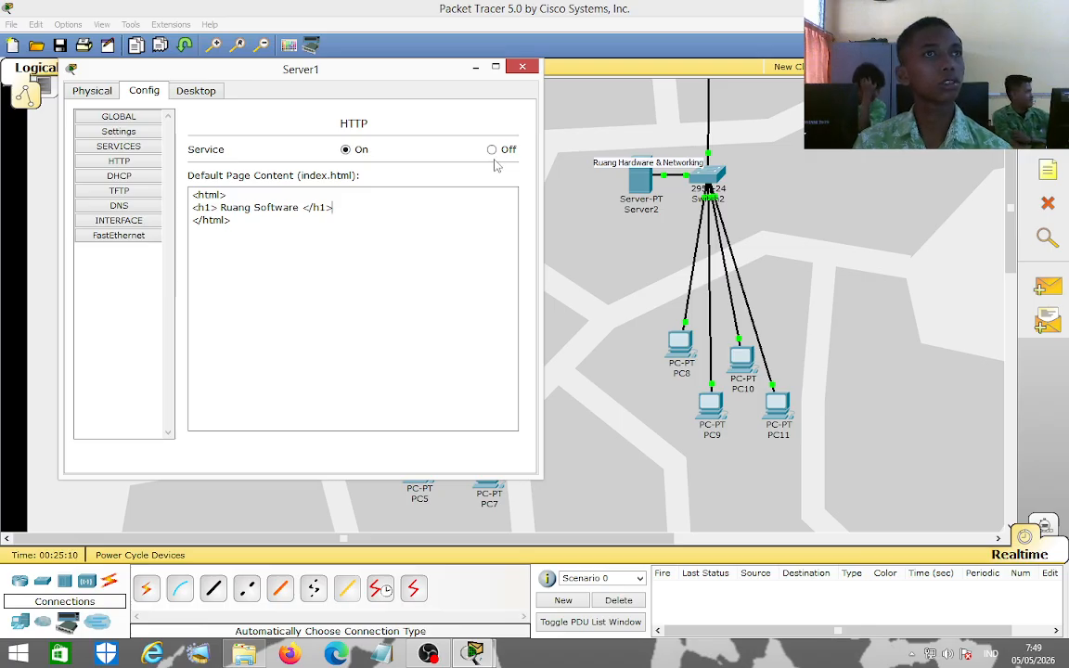
click(522, 67)
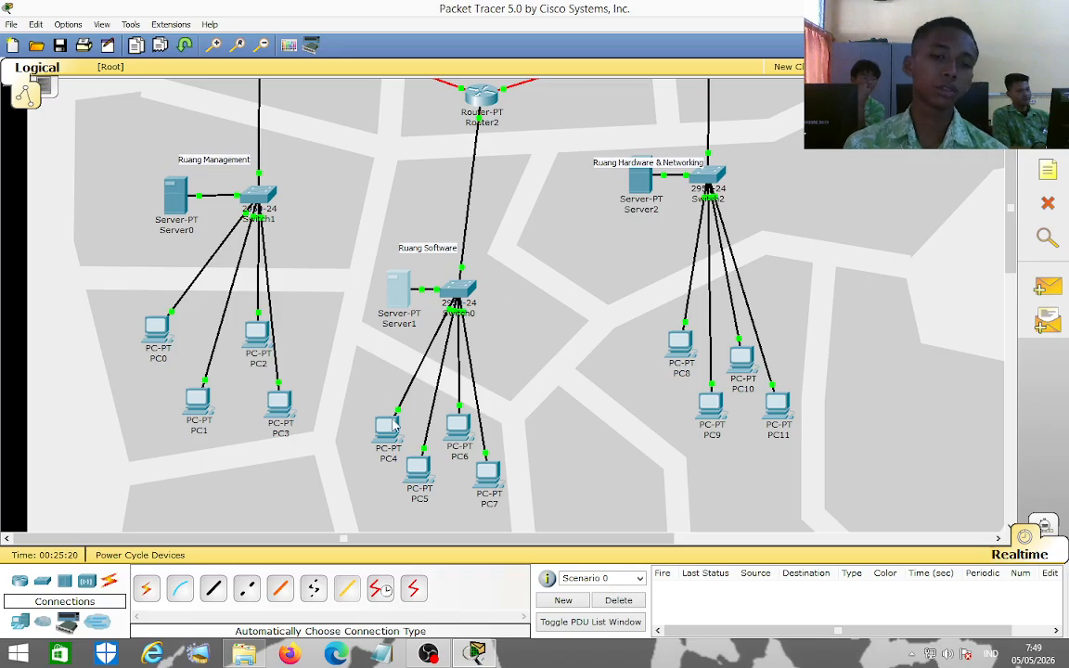
Switch PC4's IP configuration from static to DHCP.
mouse_move(395, 433)
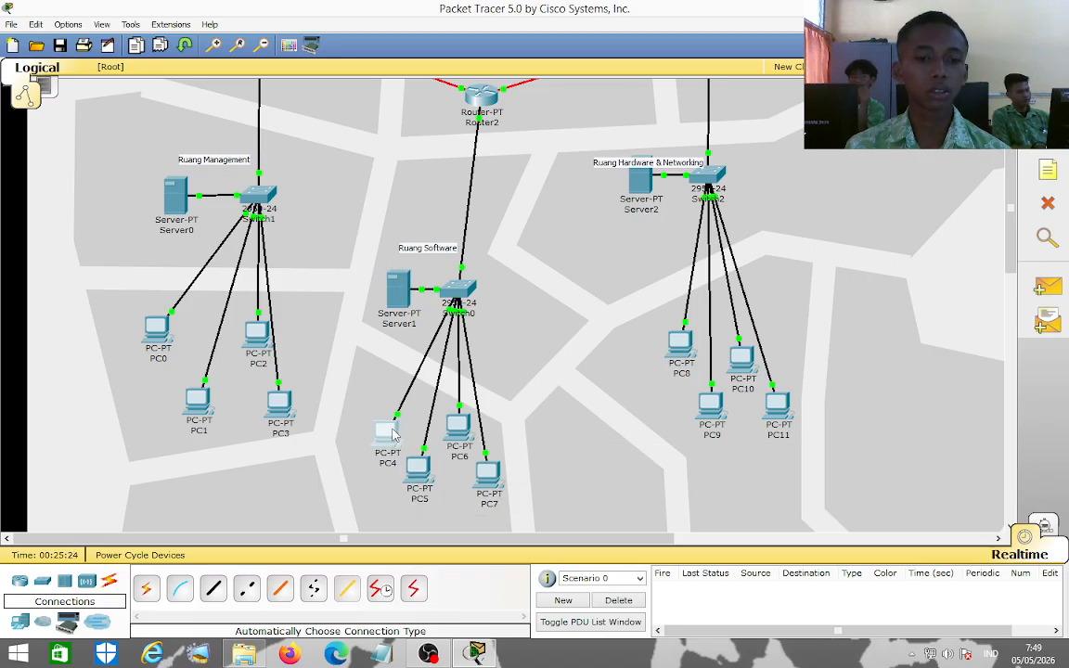
click(395, 433)
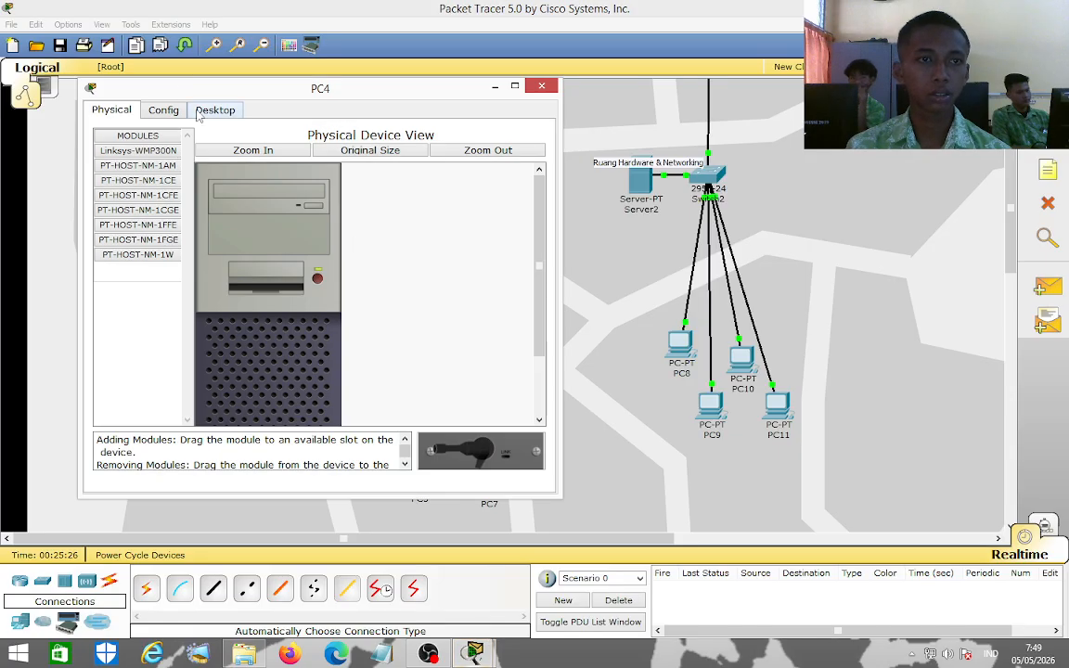
click(198, 111)
click(148, 157)
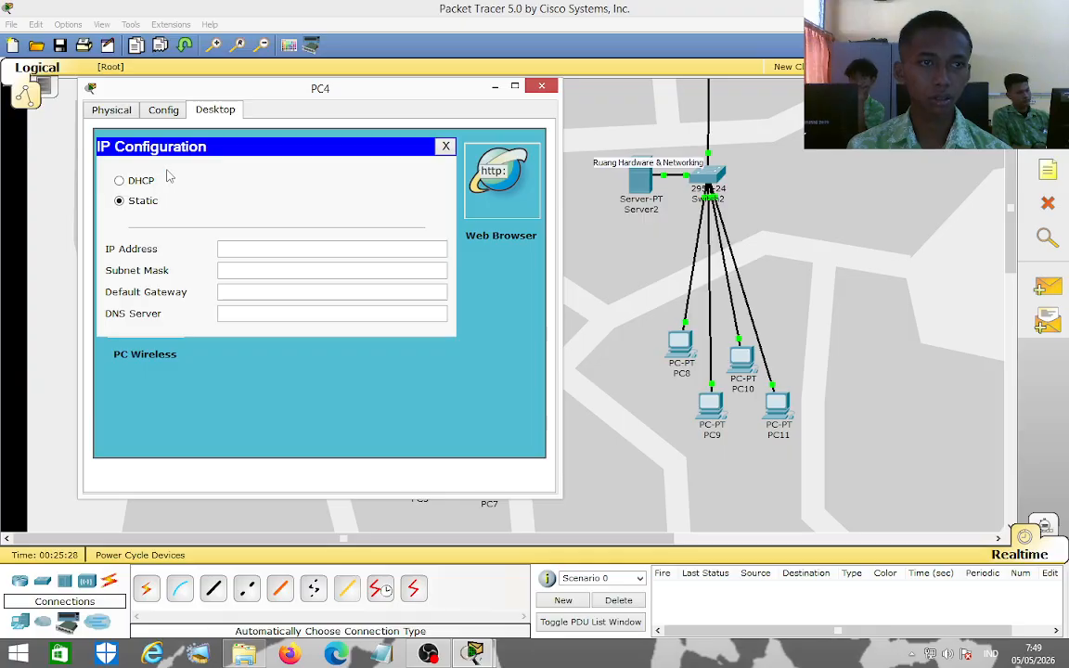
click(122, 179)
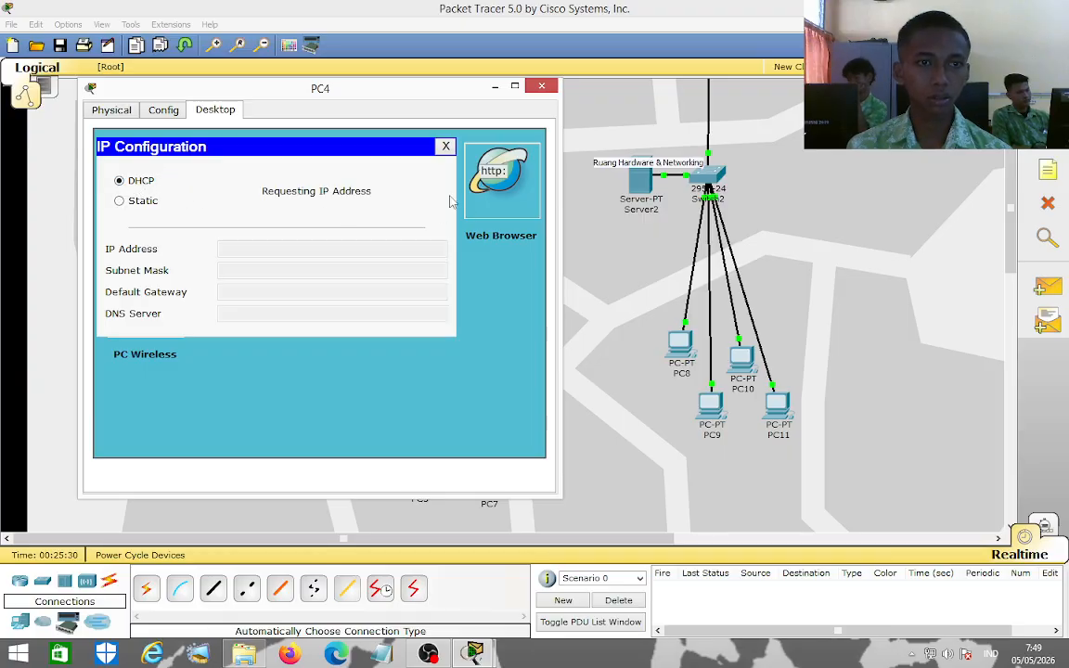
click(446, 146)
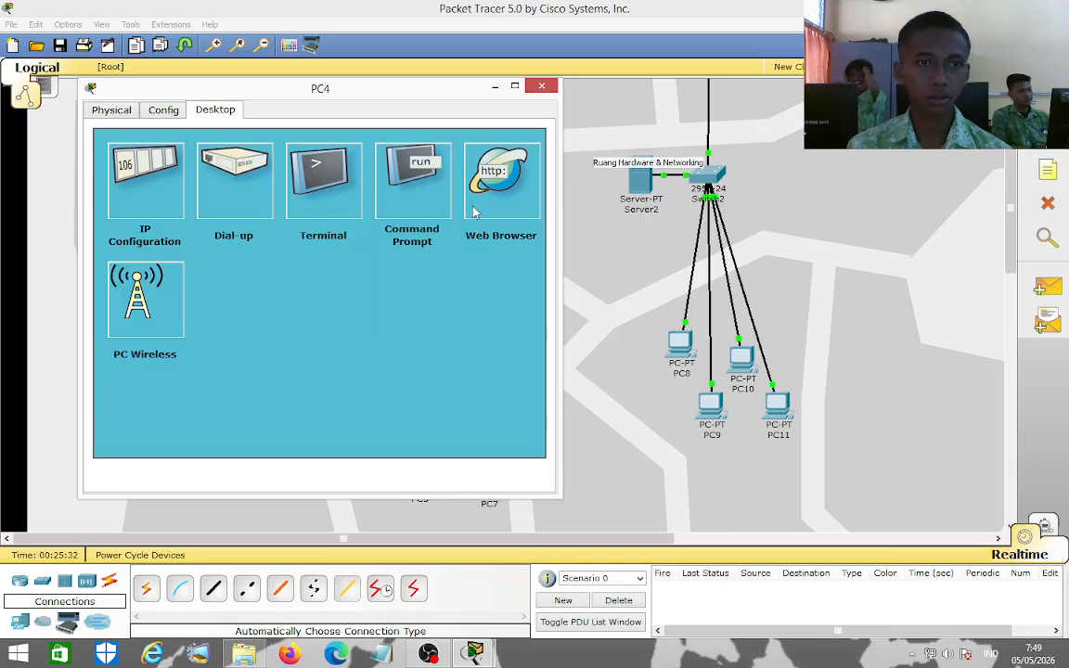
Load 192.168.200.1 in PC4's web browser to test Server1's page, and close PC4.
click(473, 211)
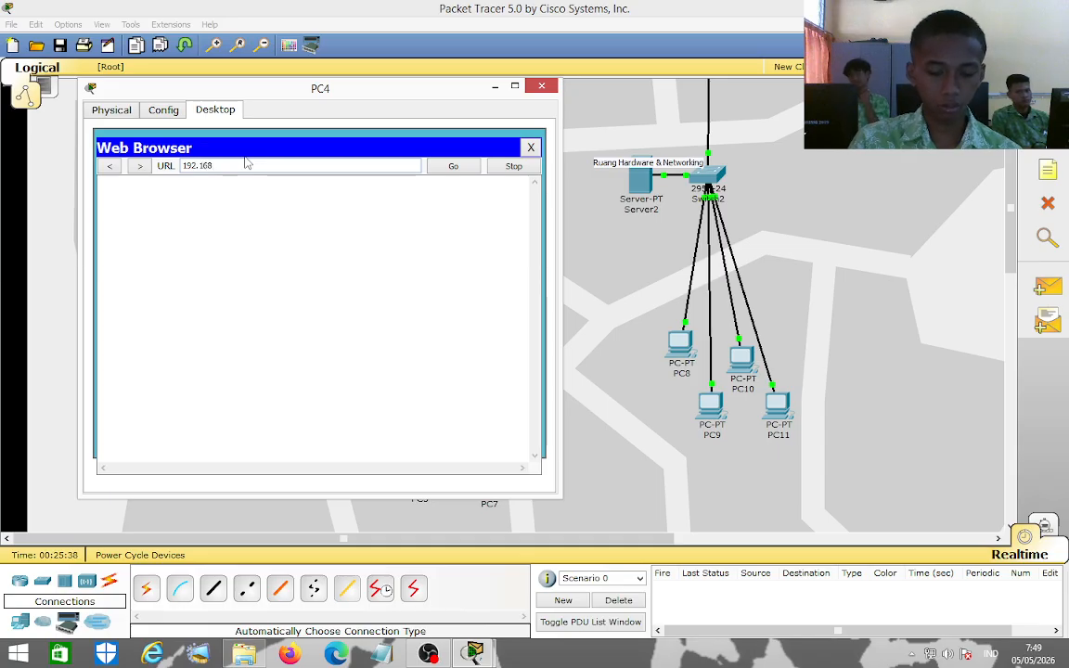
text(200)
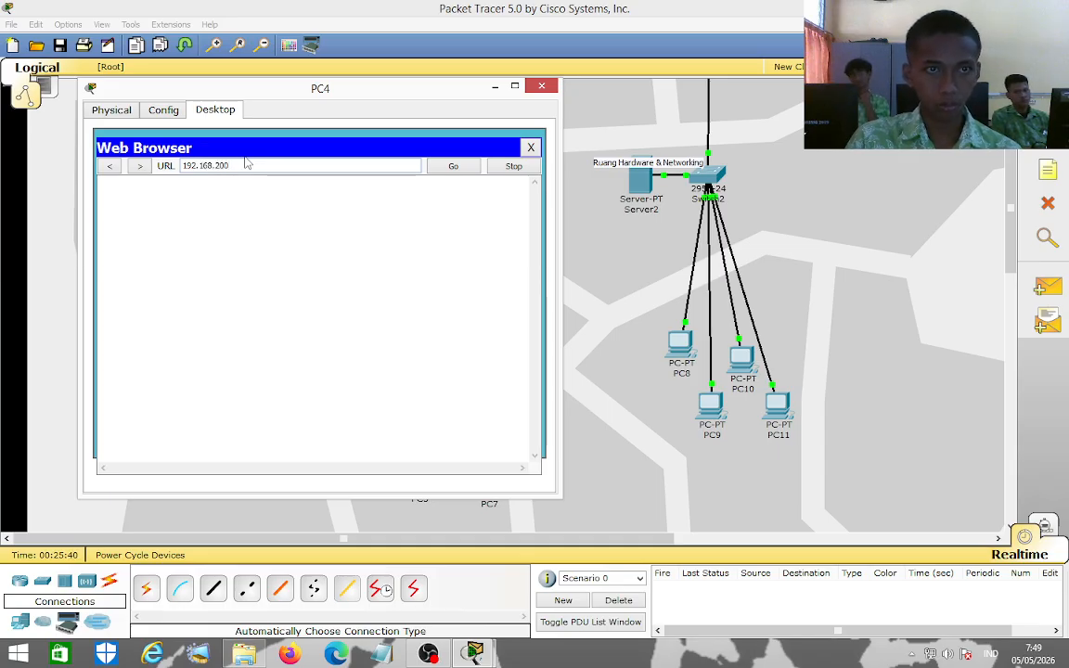
text(.1)
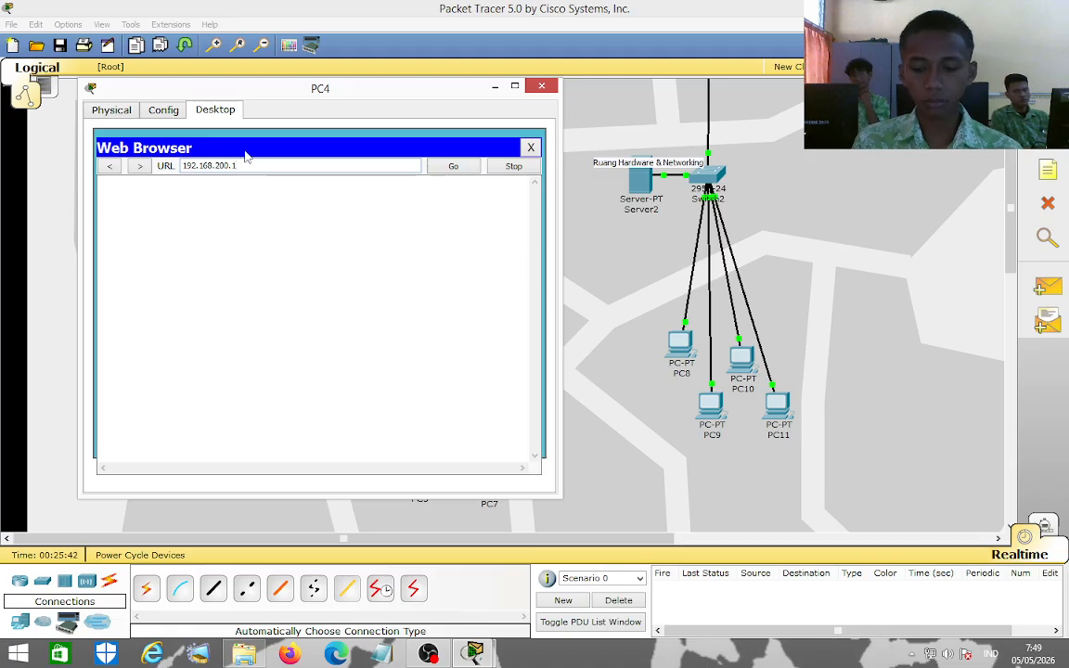
key(Return)
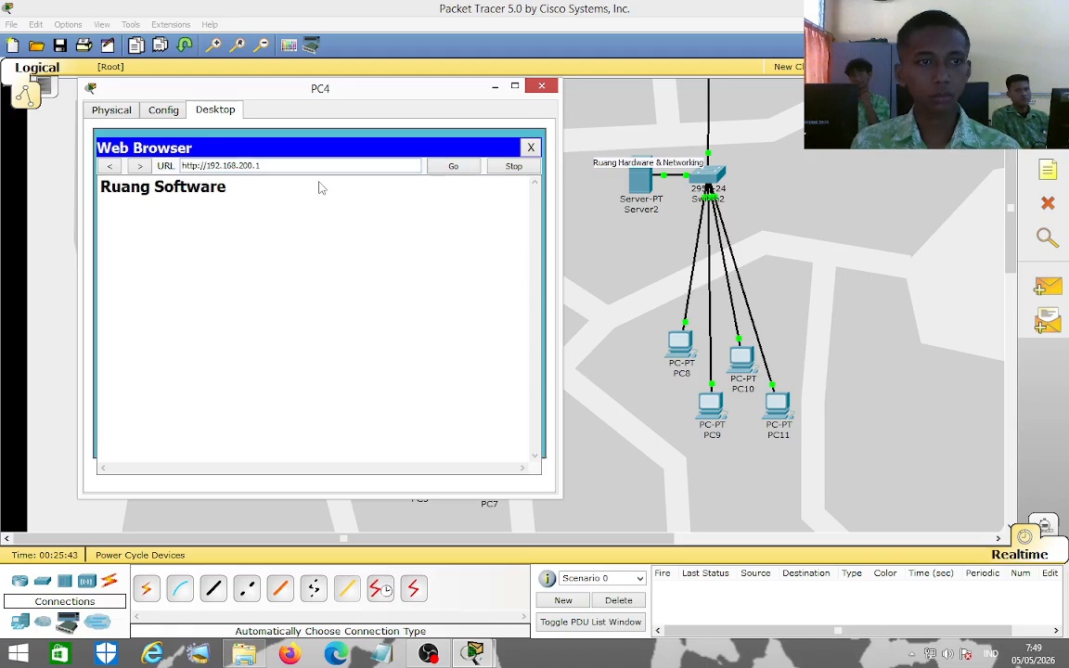
click(542, 87)
Switch PC5's IP configuration to DHCP and dismiss its window.
click(419, 469)
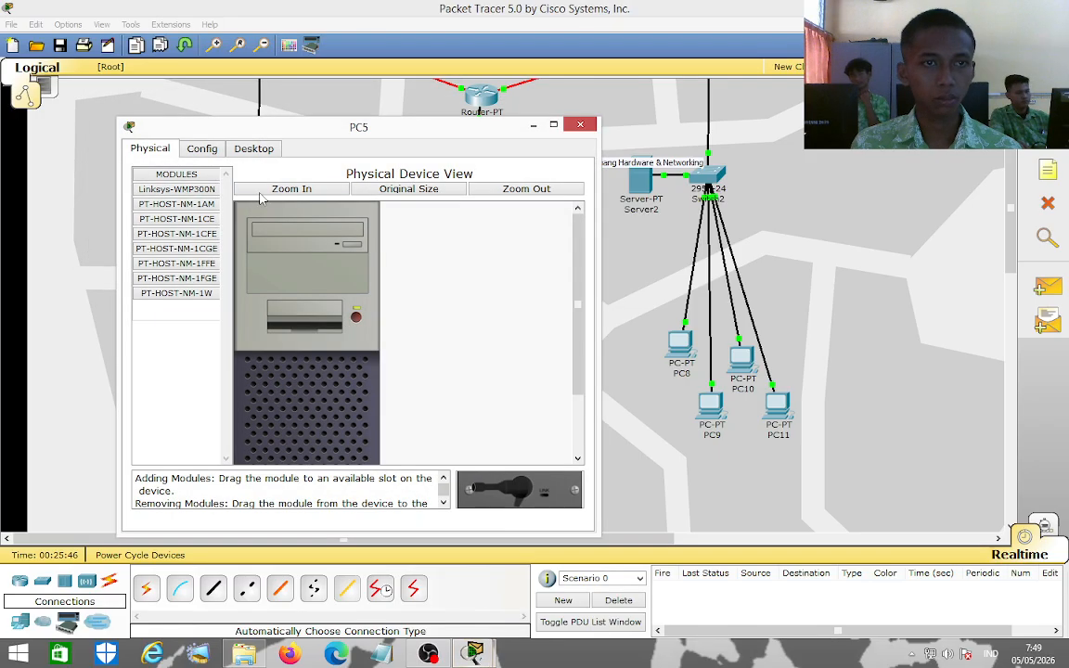
click(254, 149)
click(194, 212)
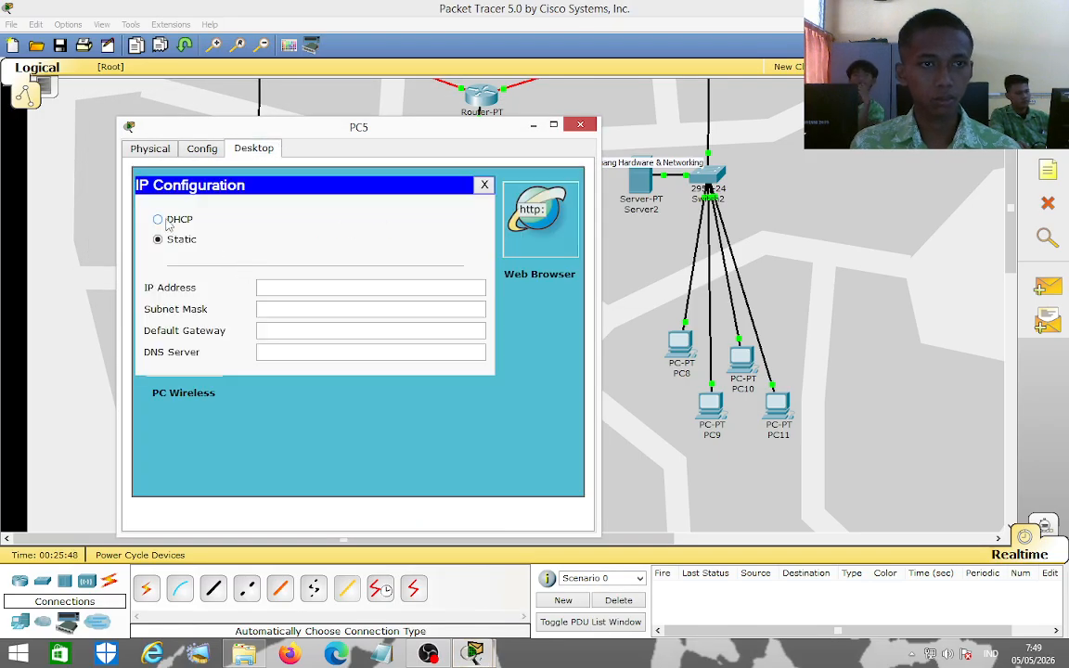
click(167, 222)
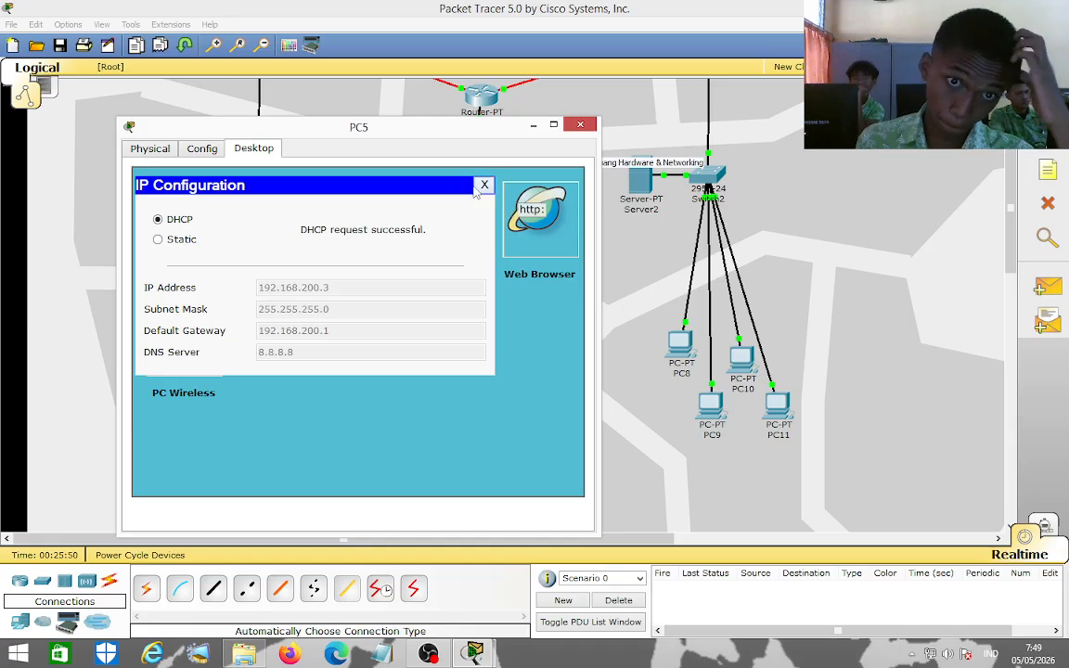
click(484, 185)
click(533, 124)
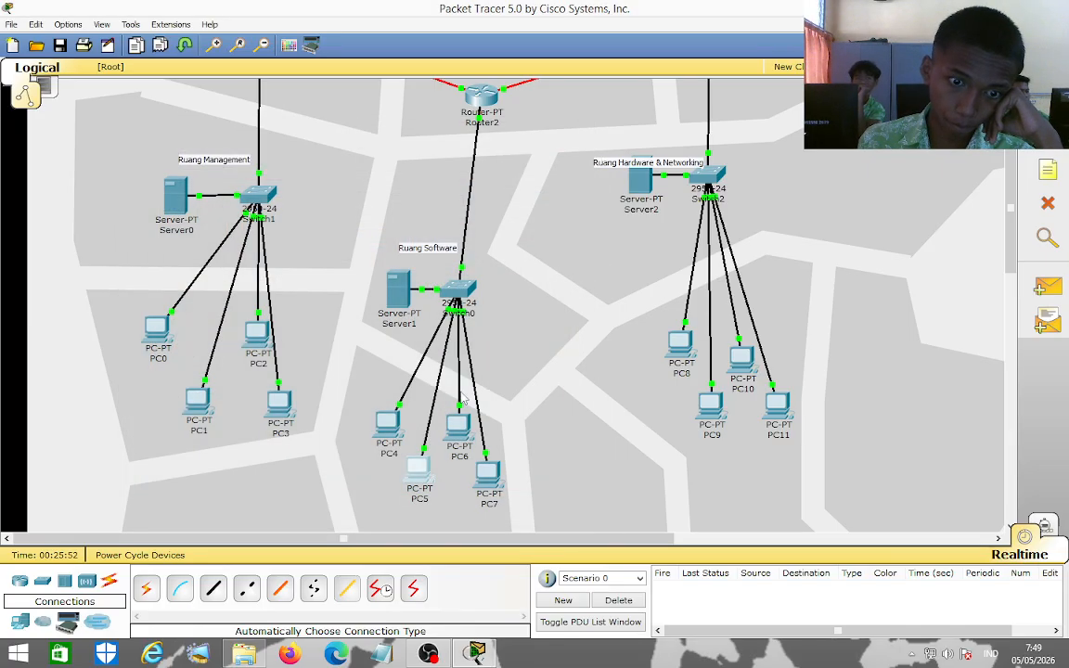
Set PC6 to obtain its IP configuration through DHCP and close its window.
click(458, 424)
click(275, 169)
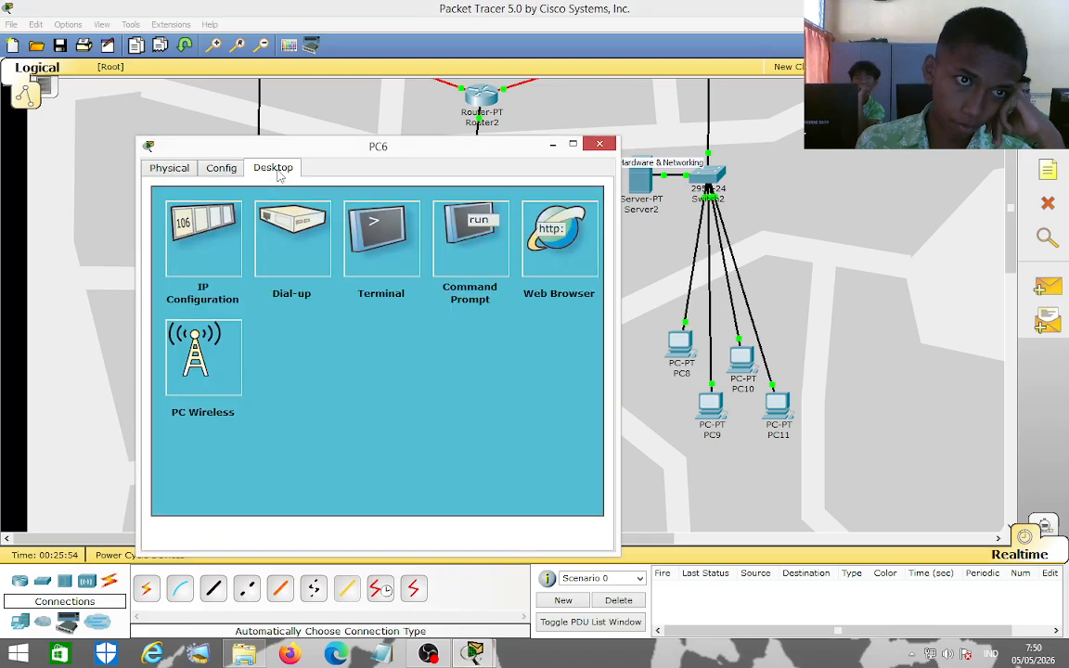
click(210, 206)
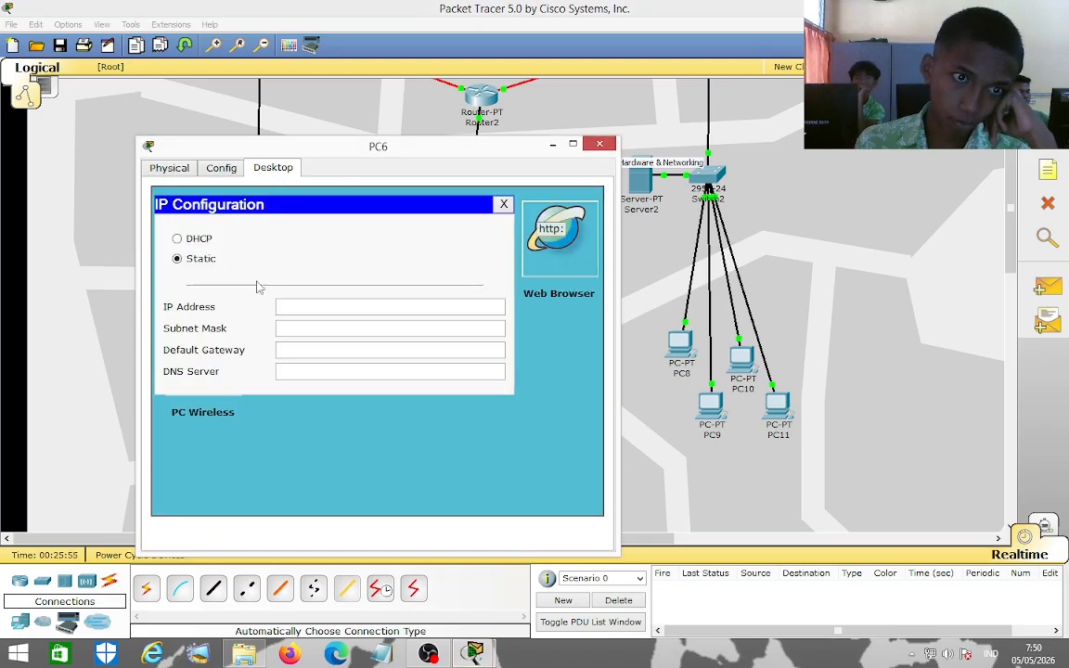
click(202, 240)
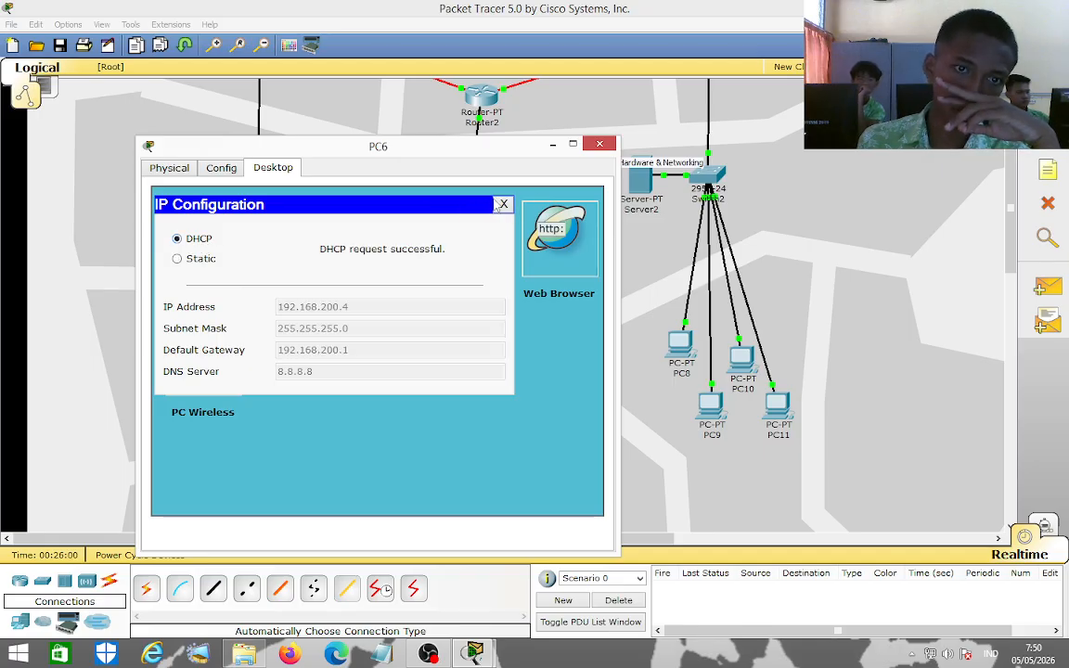
click(506, 205)
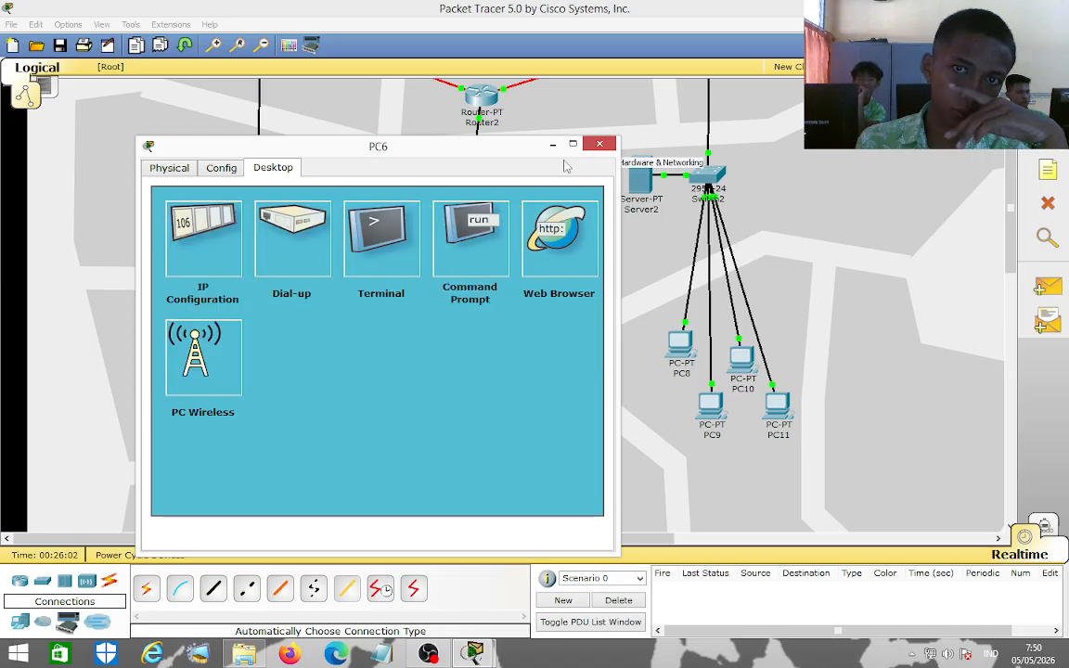
click(599, 144)
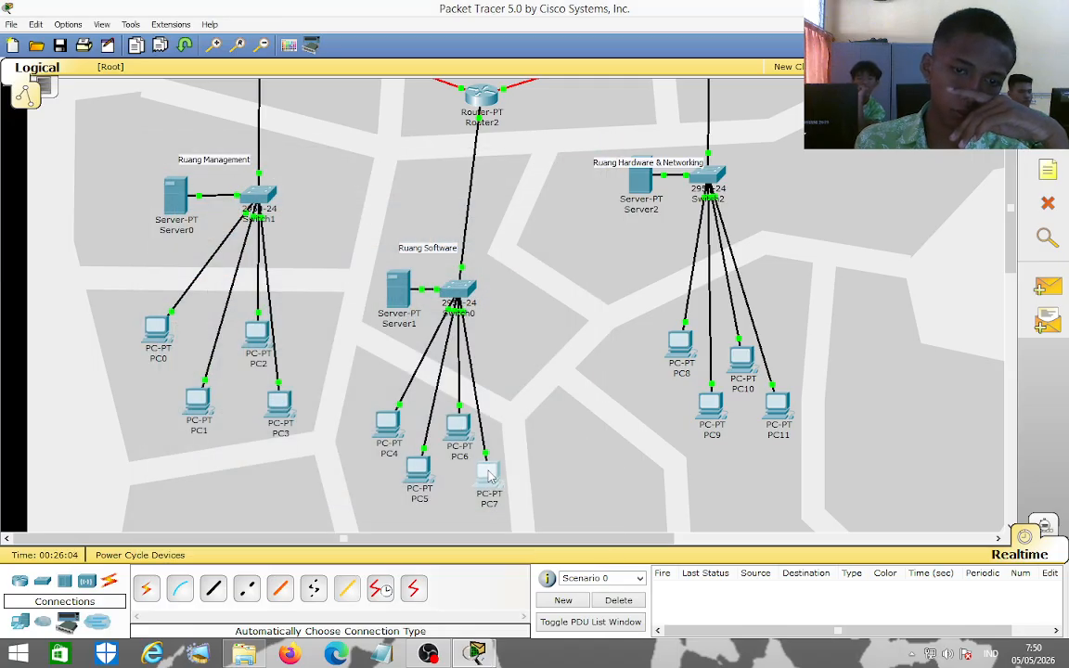
Set PC7 to obtain its IP configuration through DHCP and close its window.
click(486, 474)
click(289, 188)
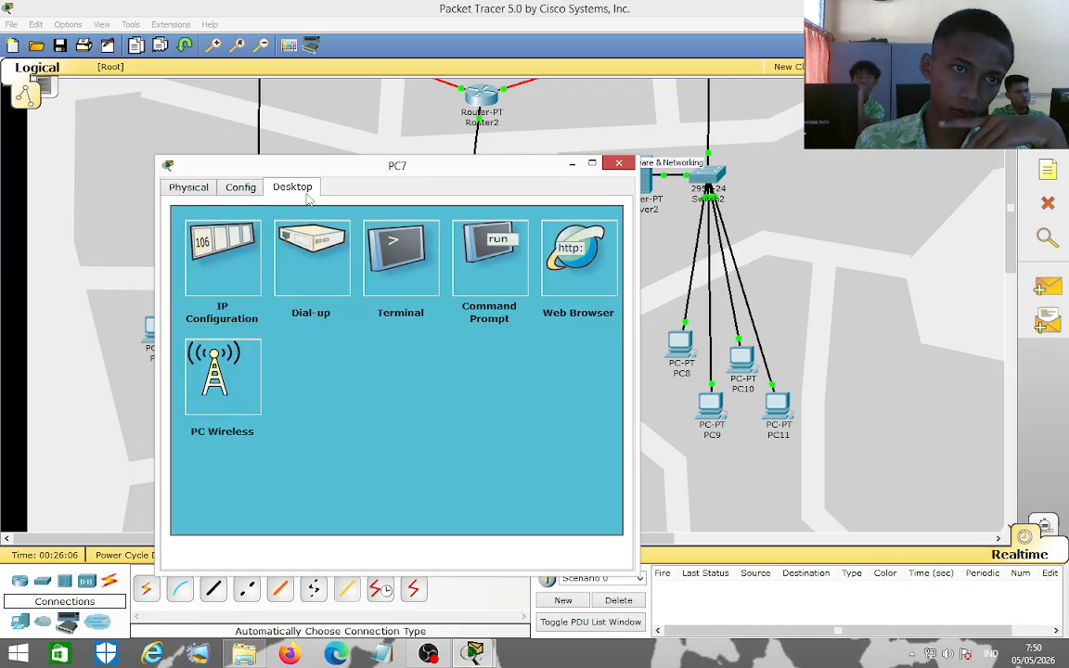
click(214, 251)
click(208, 262)
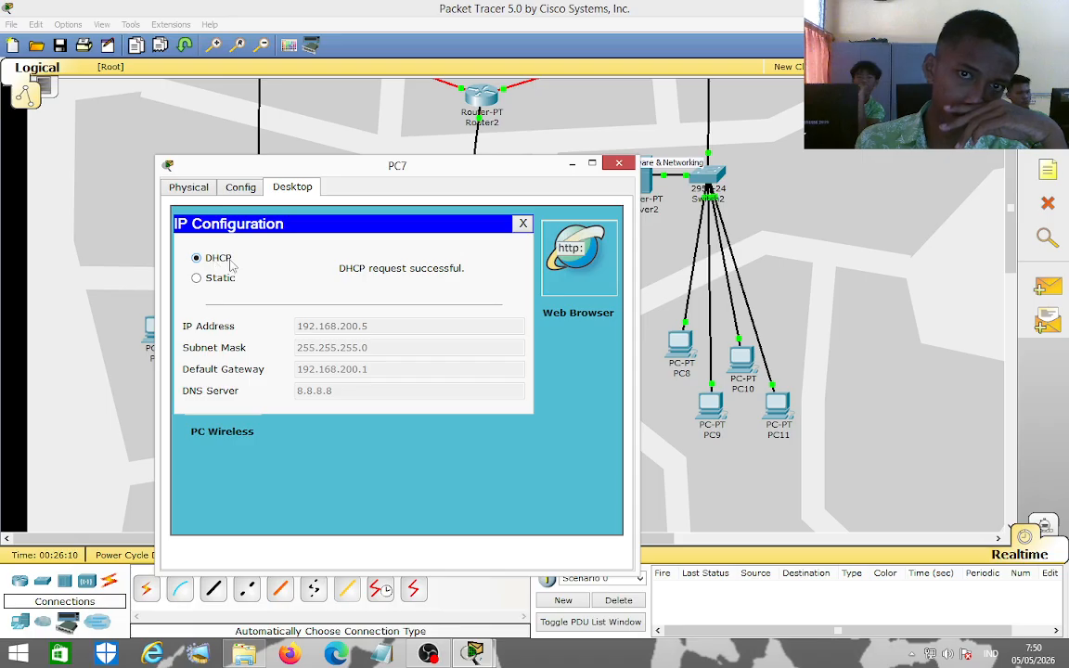
click(522, 224)
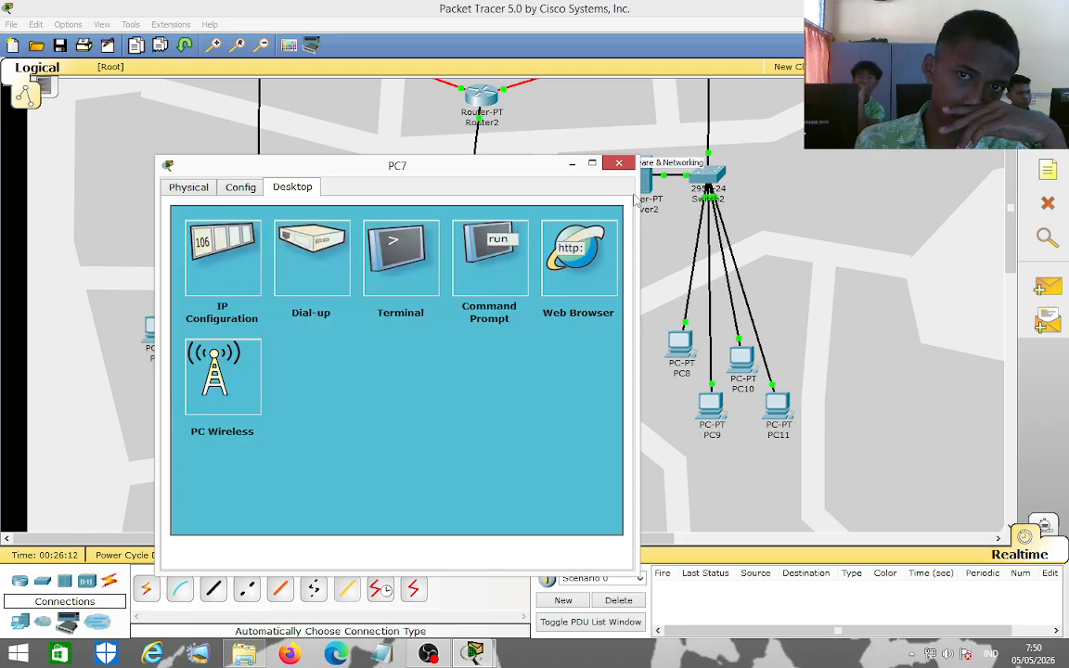
click(618, 163)
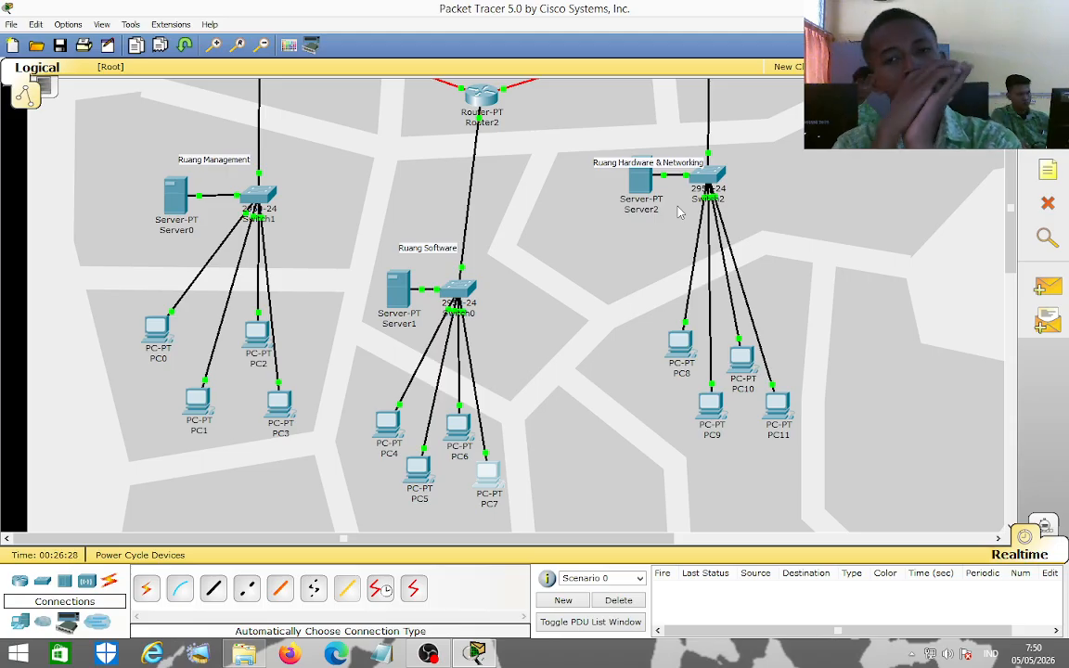
Reposition Switch2, Server2 and the "Ruang Hardware & Networking" label so server and switch align horizontally with the label clear above them.
drag(685, 165, 716, 180)
mouse_move(638, 177)
mouse_down()
mouse_move(638, 193)
mouse_move(631, 183)
mouse_up()
click(715, 146)
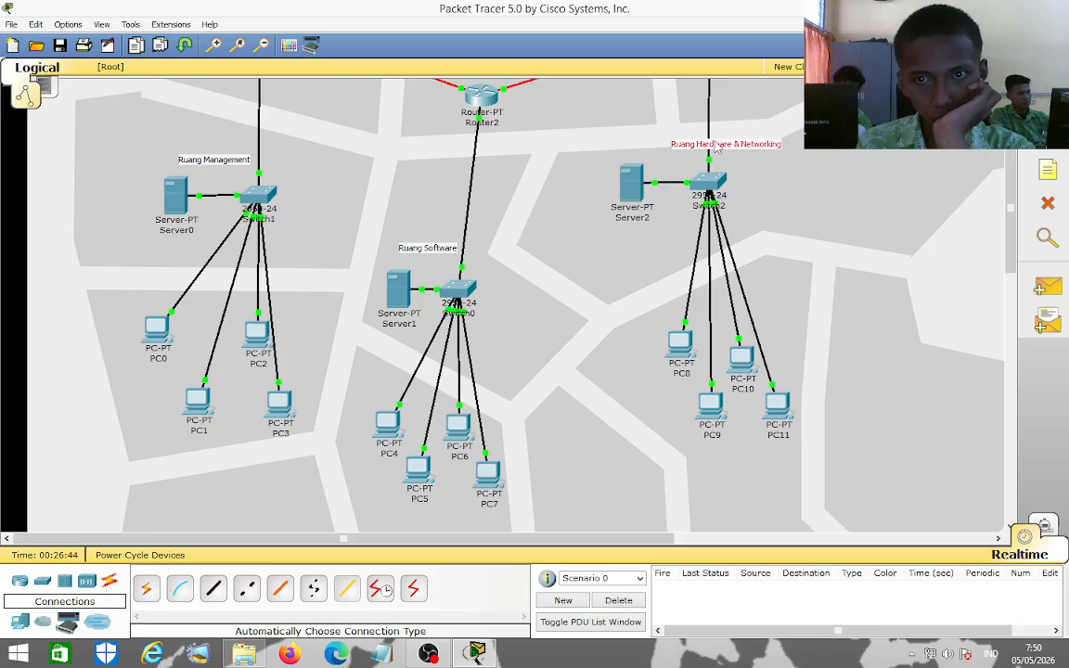
drag(715, 146, 635, 160)
click(730, 139)
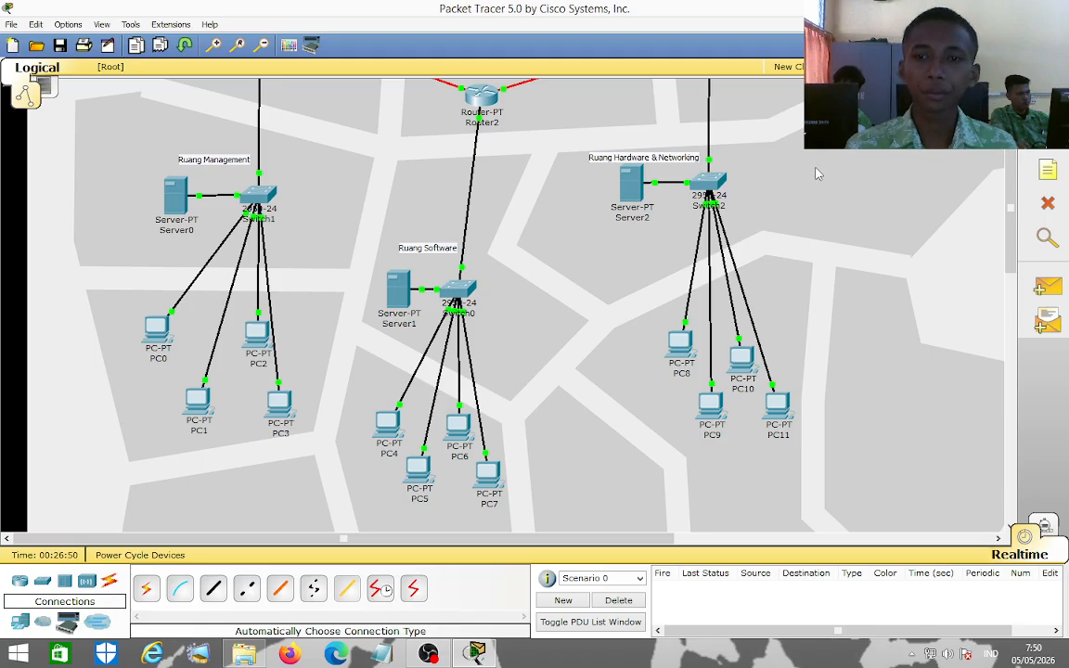
drag(708, 186, 712, 196)
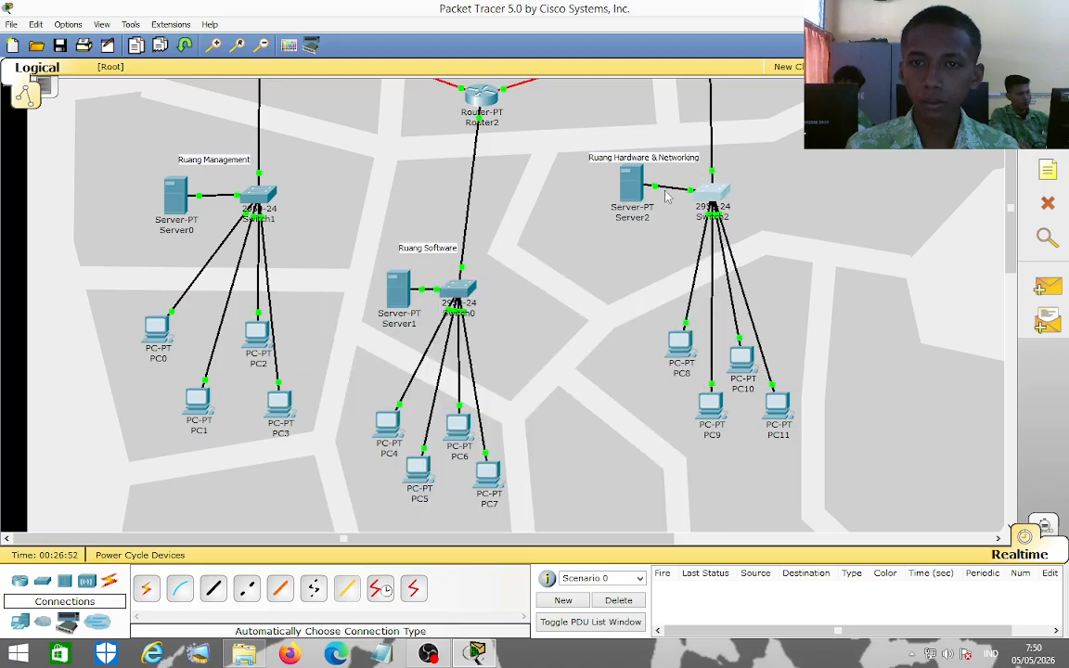
drag(627, 187, 629, 196)
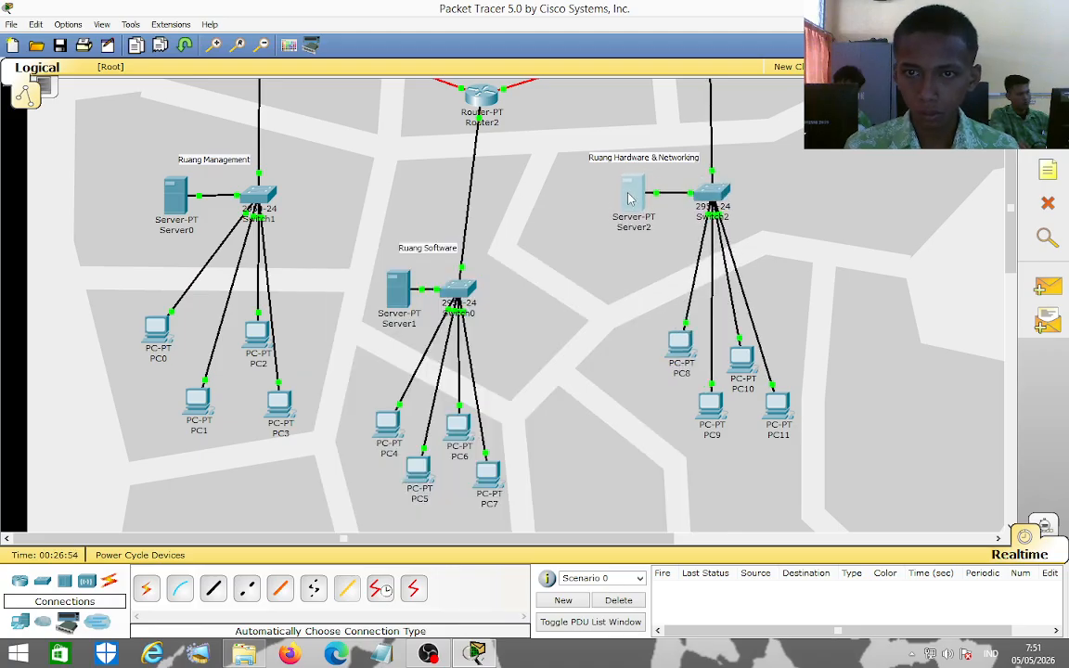
drag(594, 157, 602, 159)
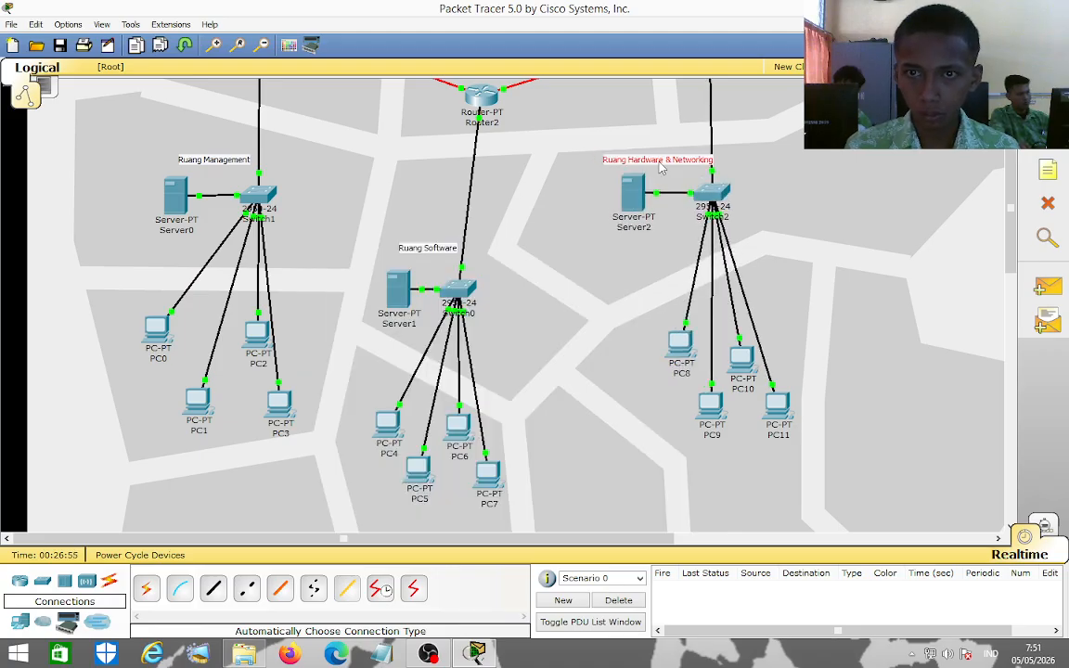
Copy the text of the "Ruang Hardware & Networking" label on the canvas.
click(909, 175)
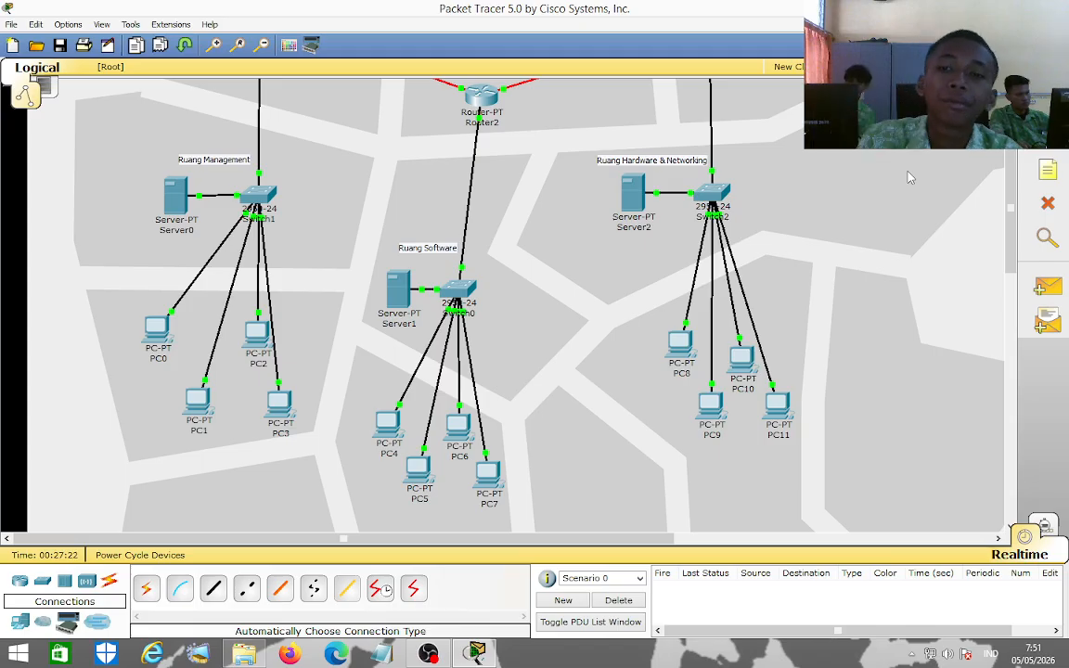
double_click(612, 160)
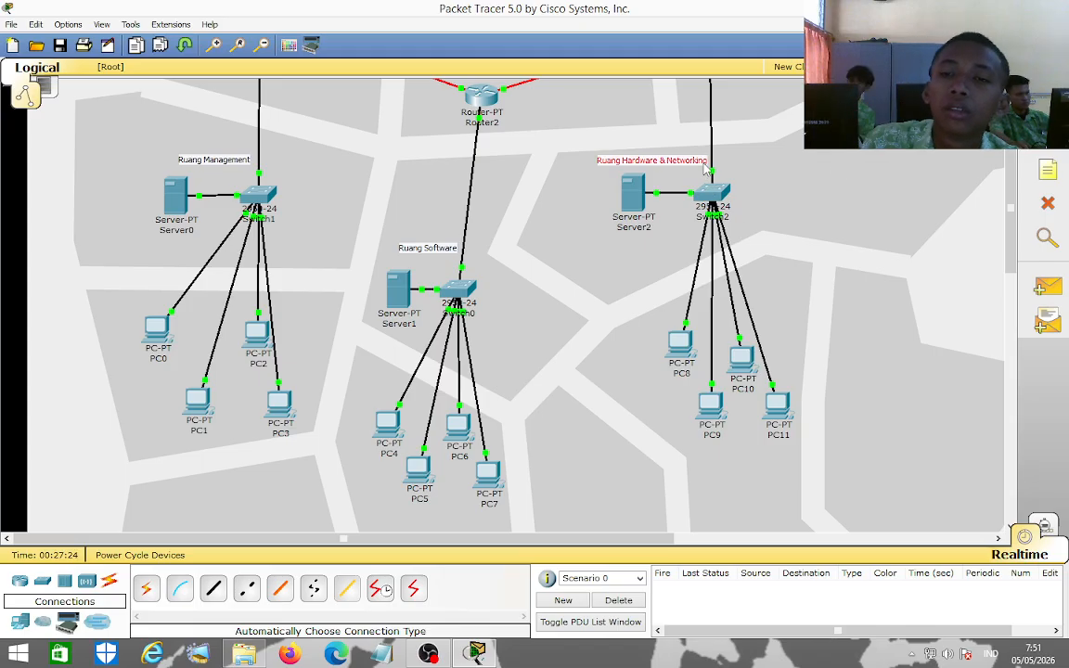
drag(597, 161, 709, 162)
key(ctrl+c)
right_click(683, 161)
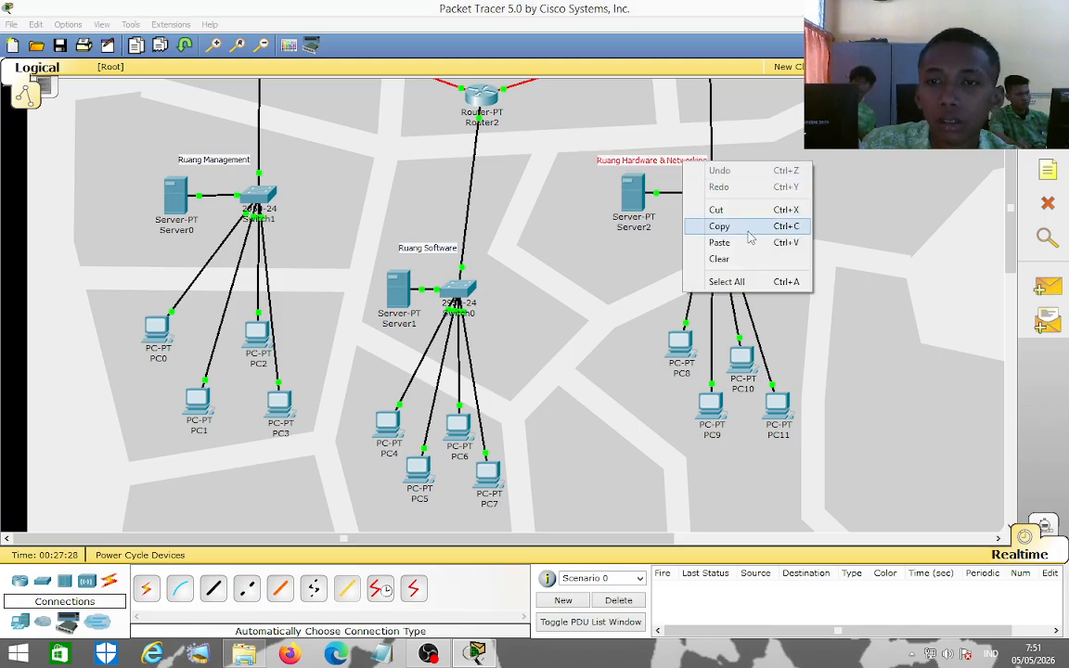
click(747, 226)
Set Server2's FastEthernet IP address to 10.10.10.1 with subnet mask 255.0.0.0.
click(717, 195)
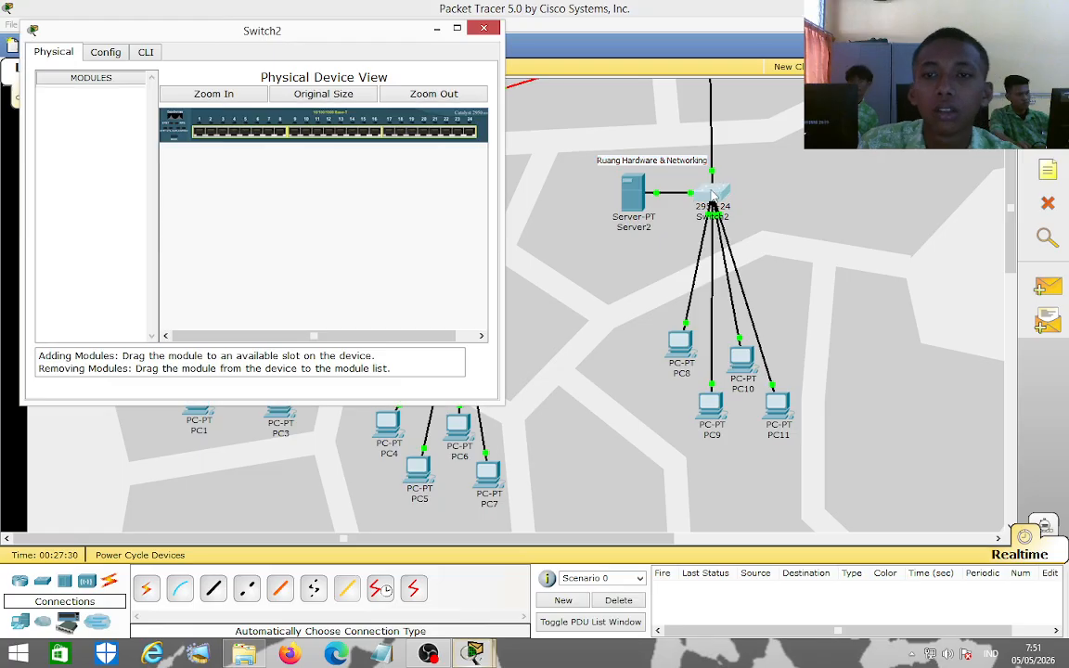
click(633, 192)
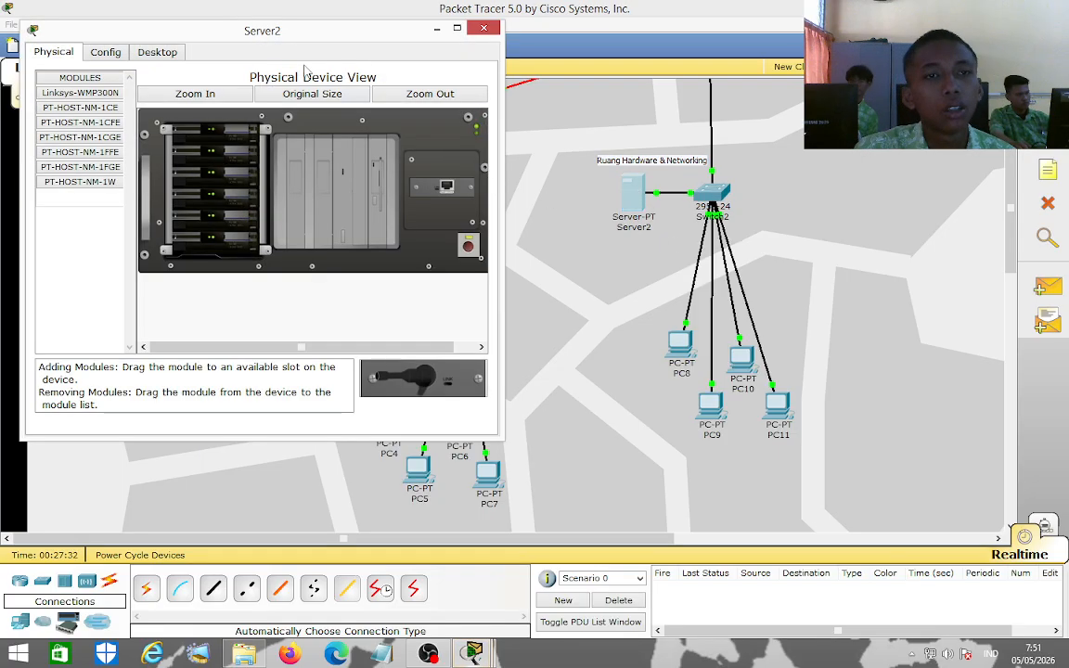
click(100, 54)
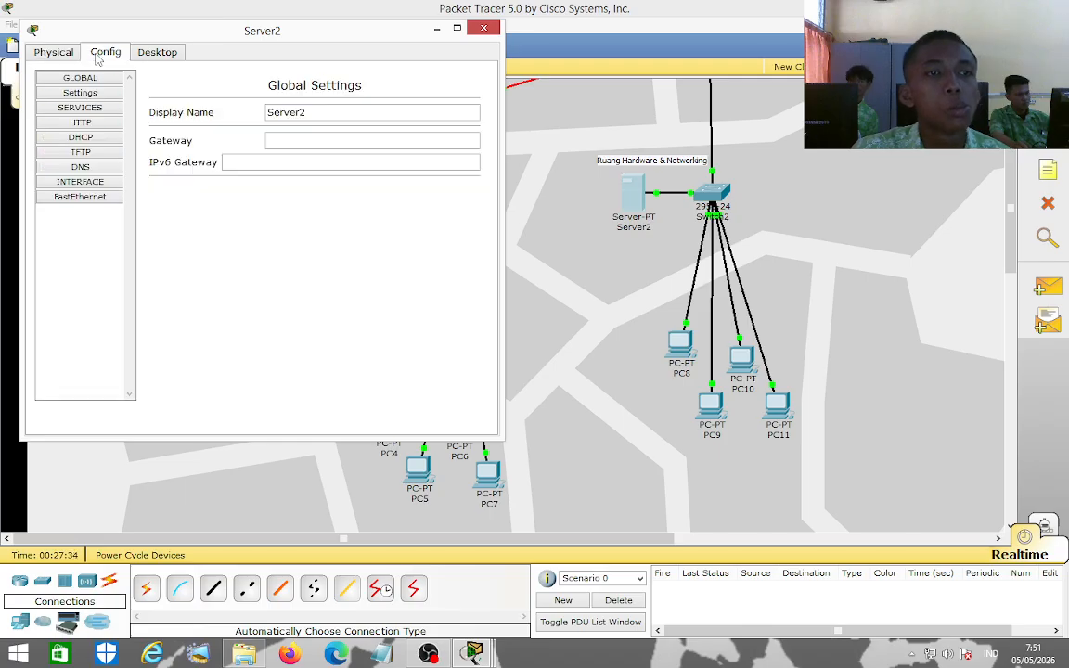
click(78, 197)
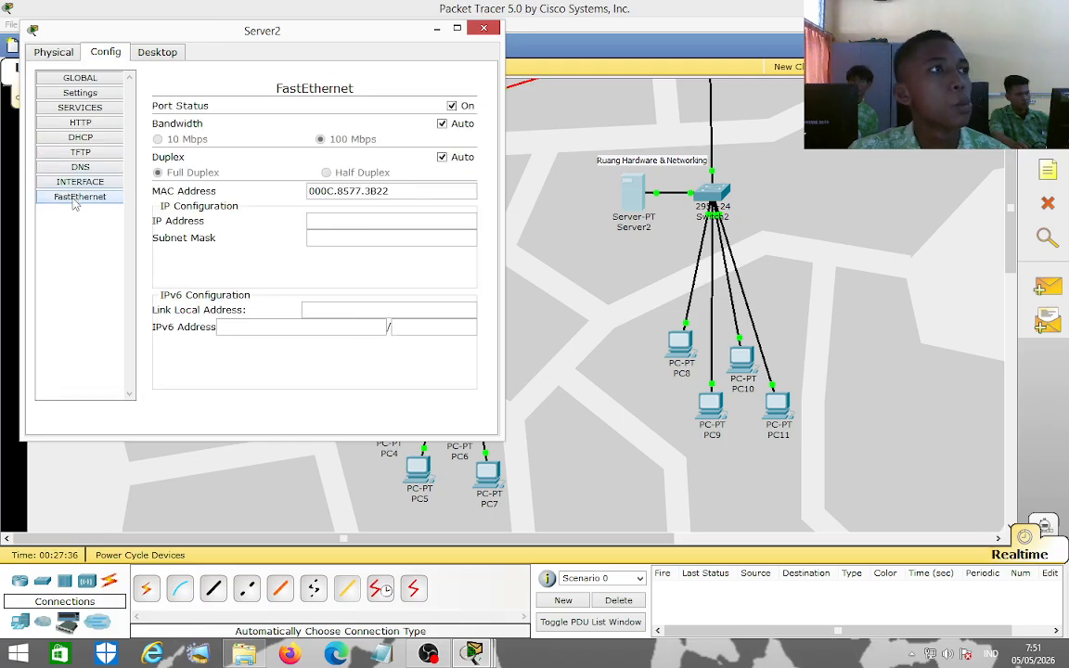
click(378, 232)
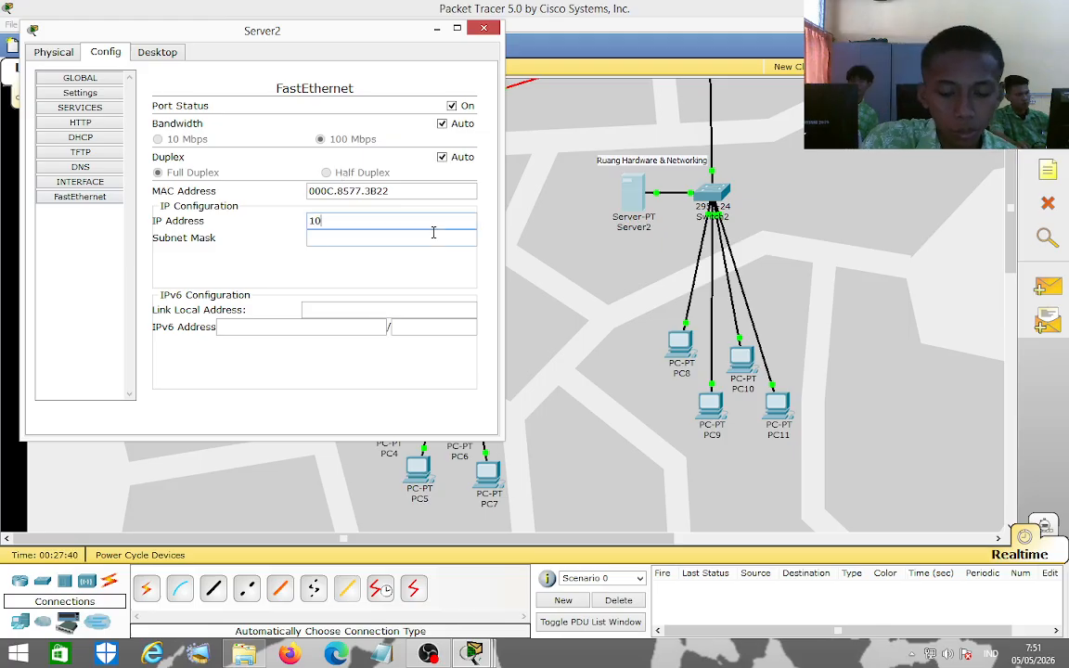
text(10.10.10.)
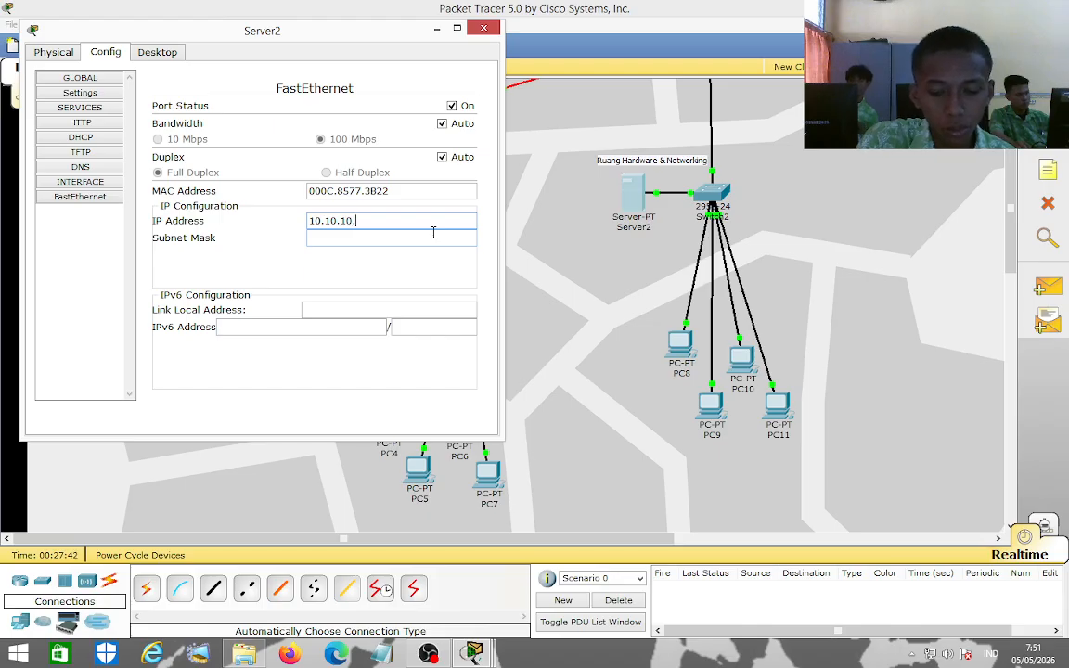
text(10)
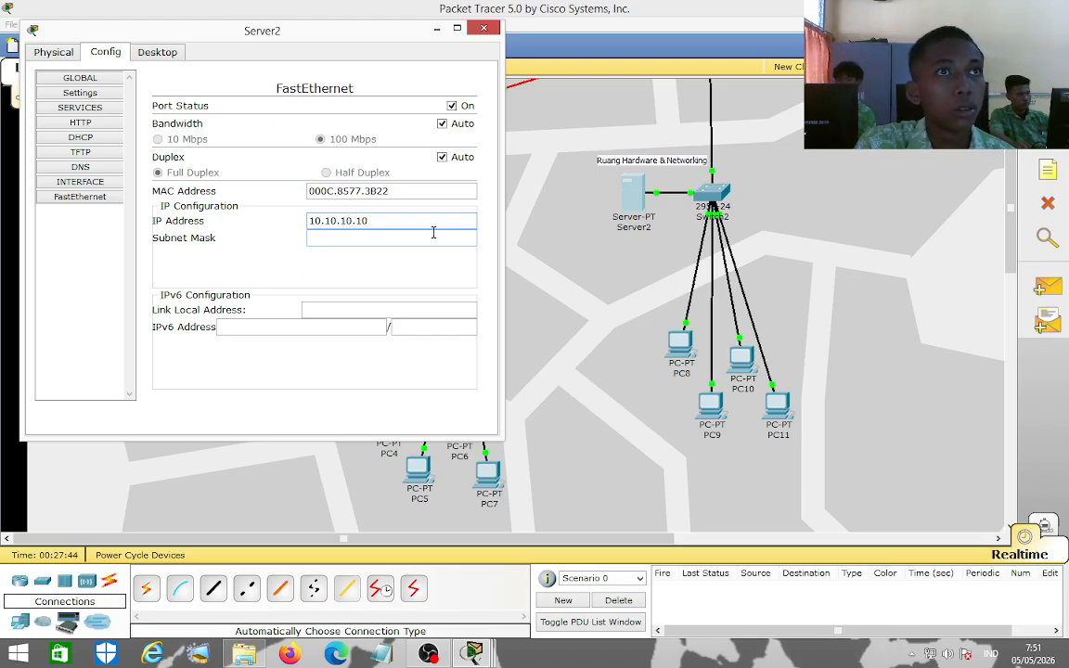
key(BackSpace)
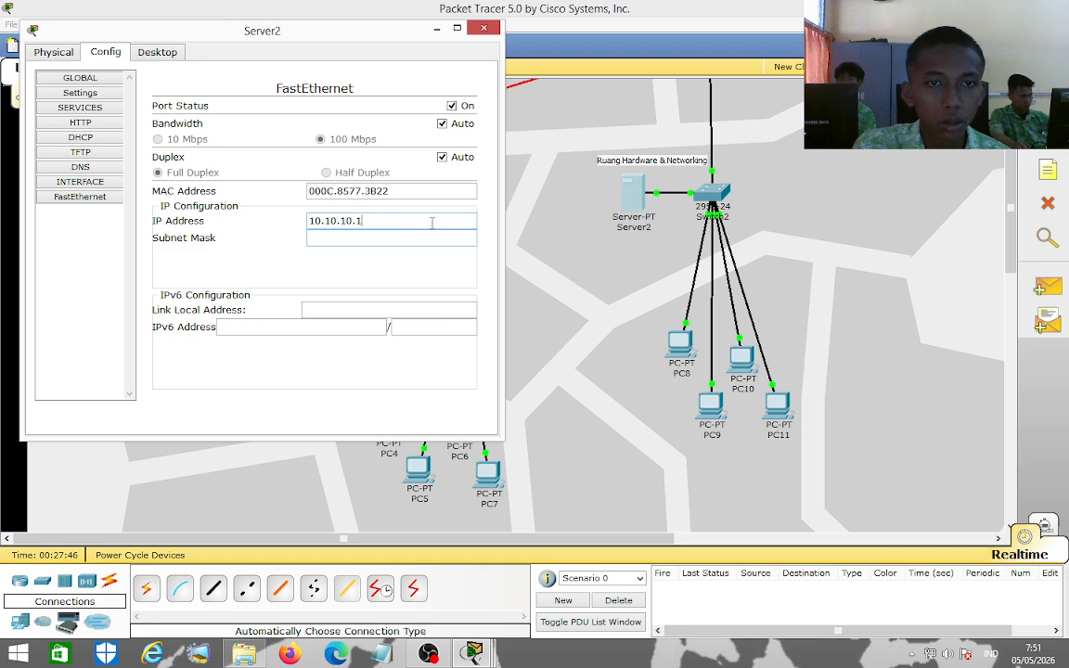
click(419, 239)
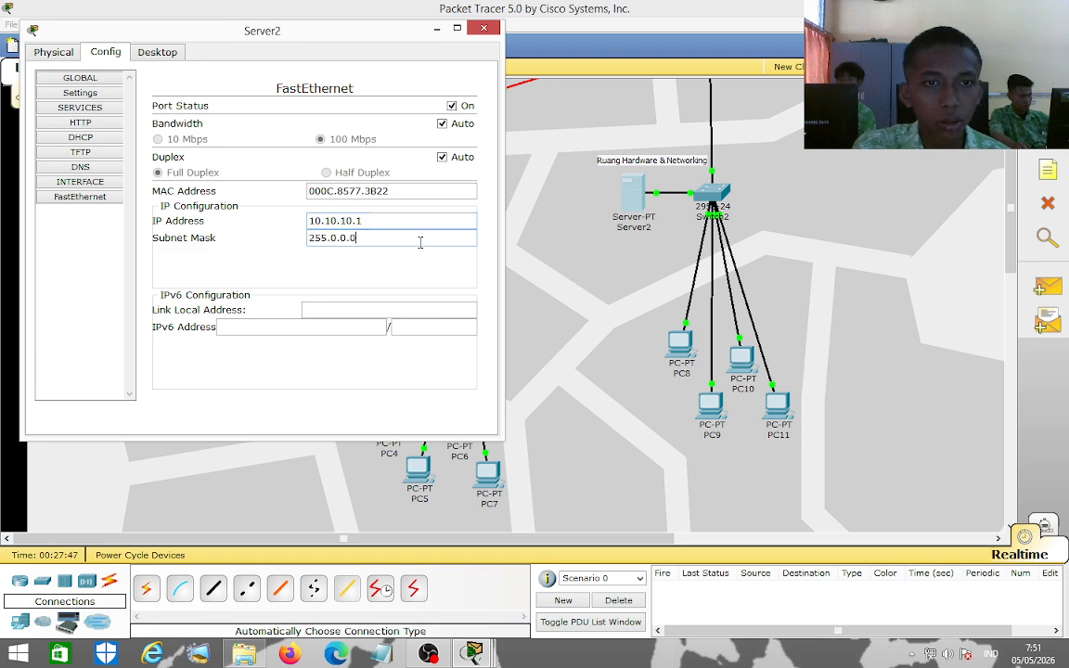
Set Server2's DHCP service to default gateway 10.10.10.1 and DNS server 8.8.8.8.
click(81, 137)
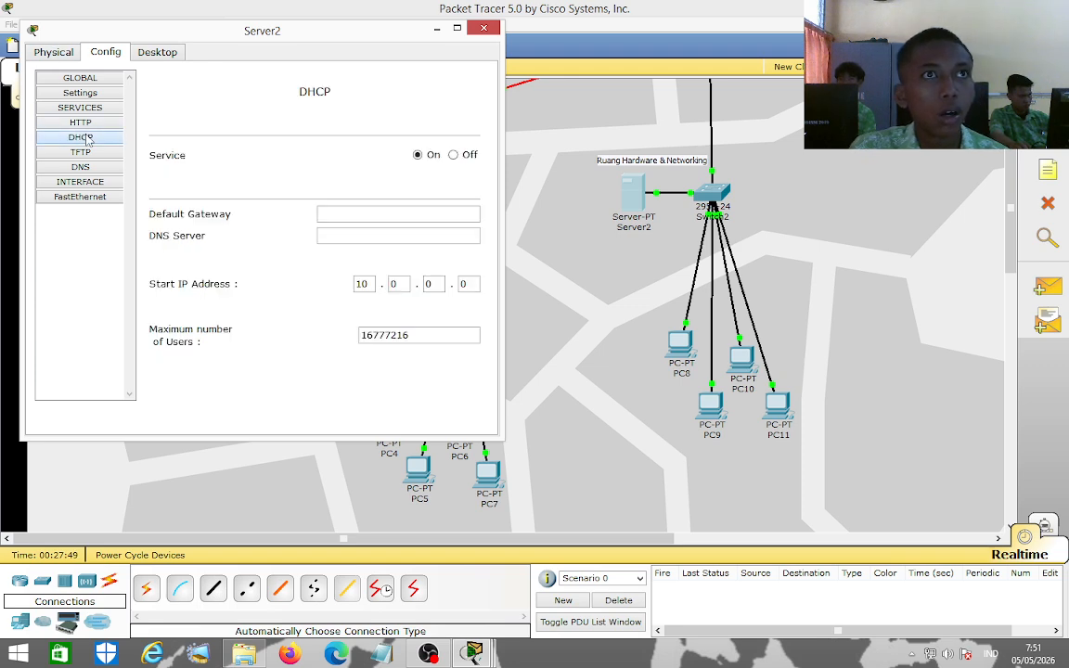
click(369, 213)
text(10.10.10.1)
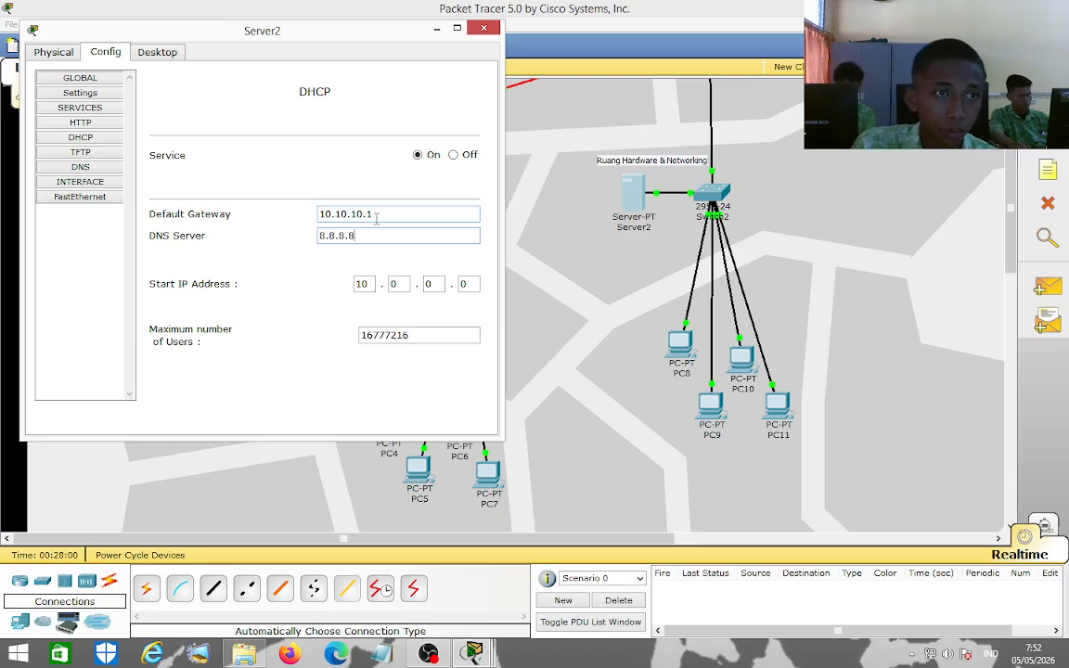
Replace the body of Server2's default HTTP page with "<h1> Ruang Hardware & Networking </h1>", keeping the html tags, and leave its window.
click(80, 122)
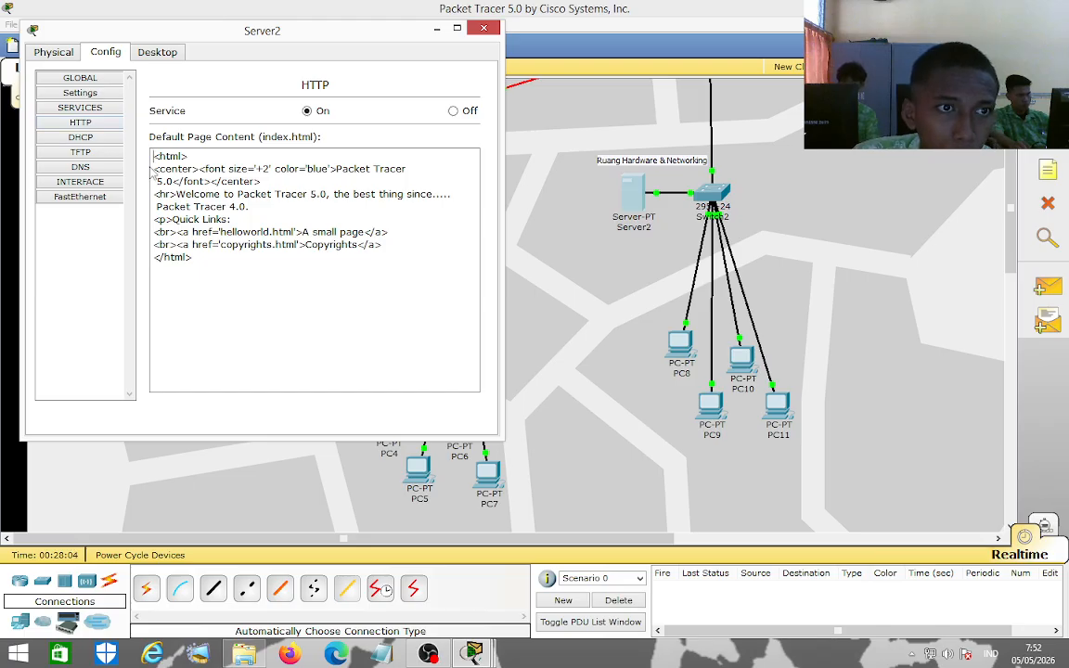
drag(156, 167, 401, 244)
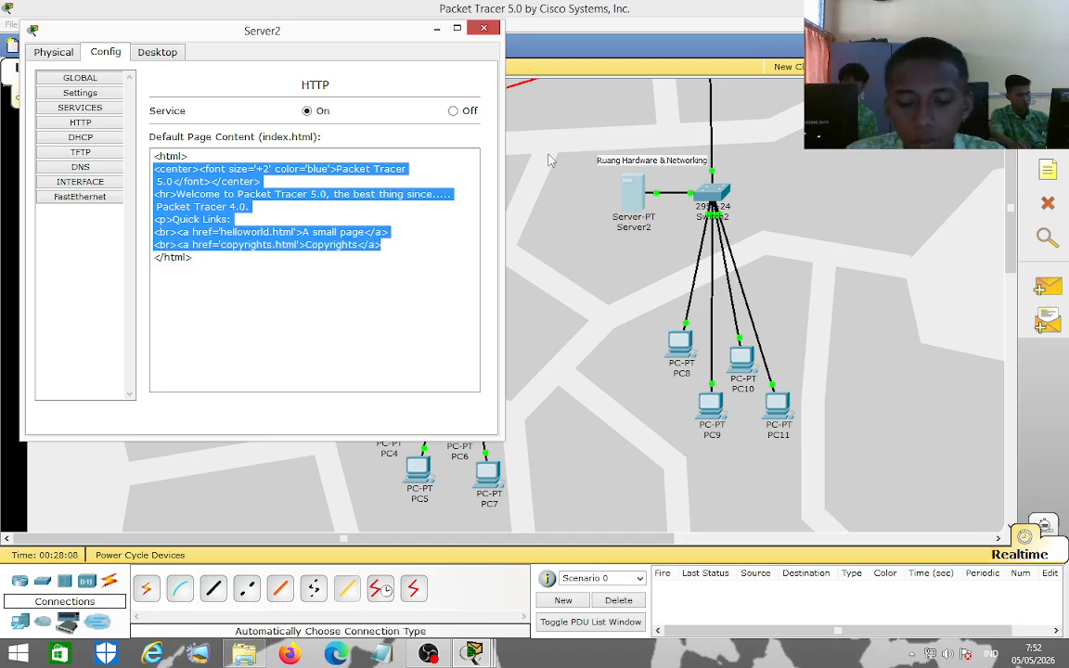
key(BackSpace)
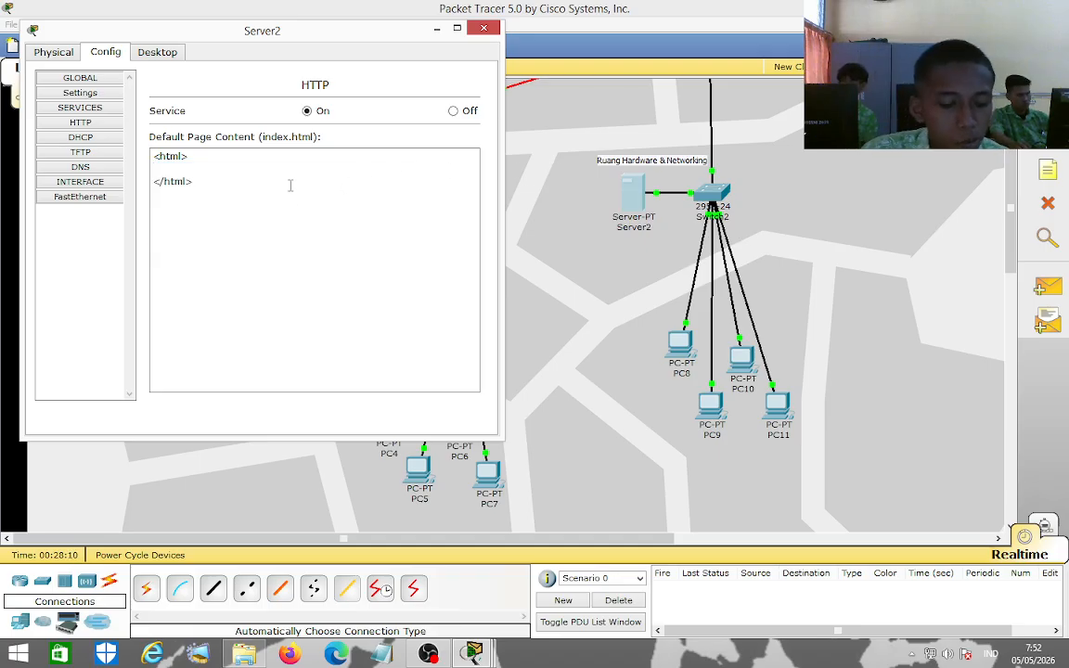
text(<h1>)
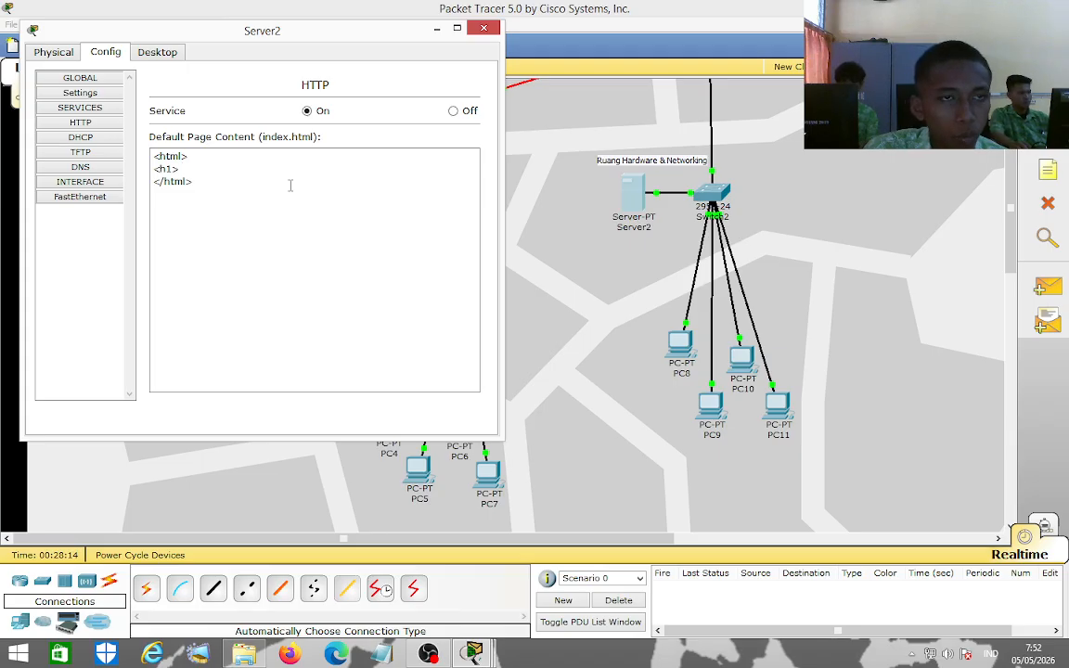
key(ctrl+v)
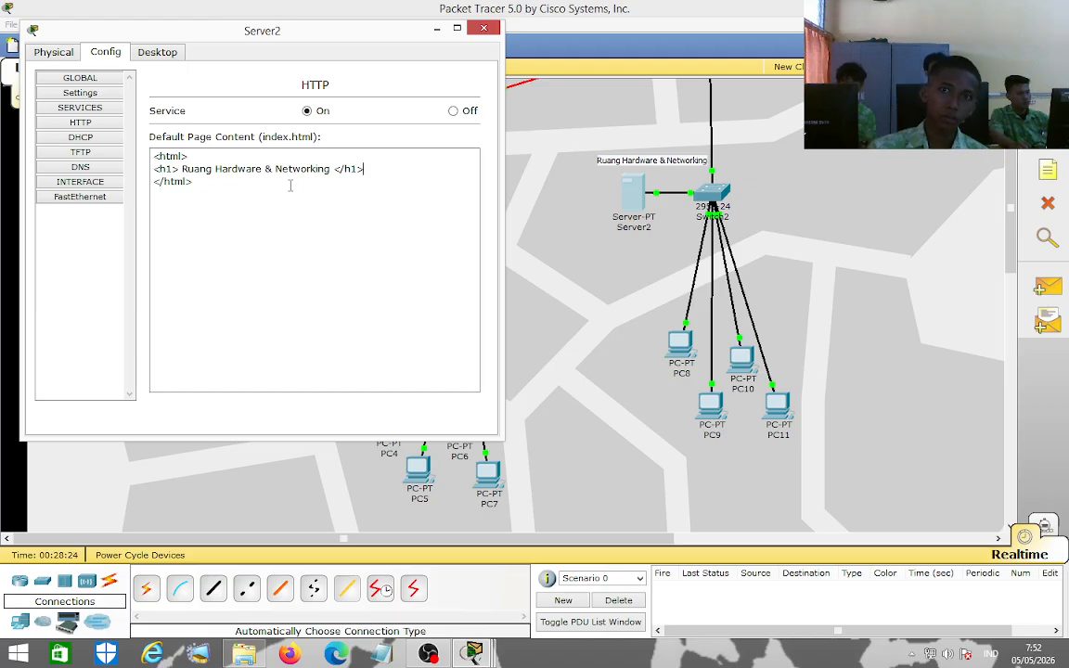
right_click(289, 184)
click(599, 162)
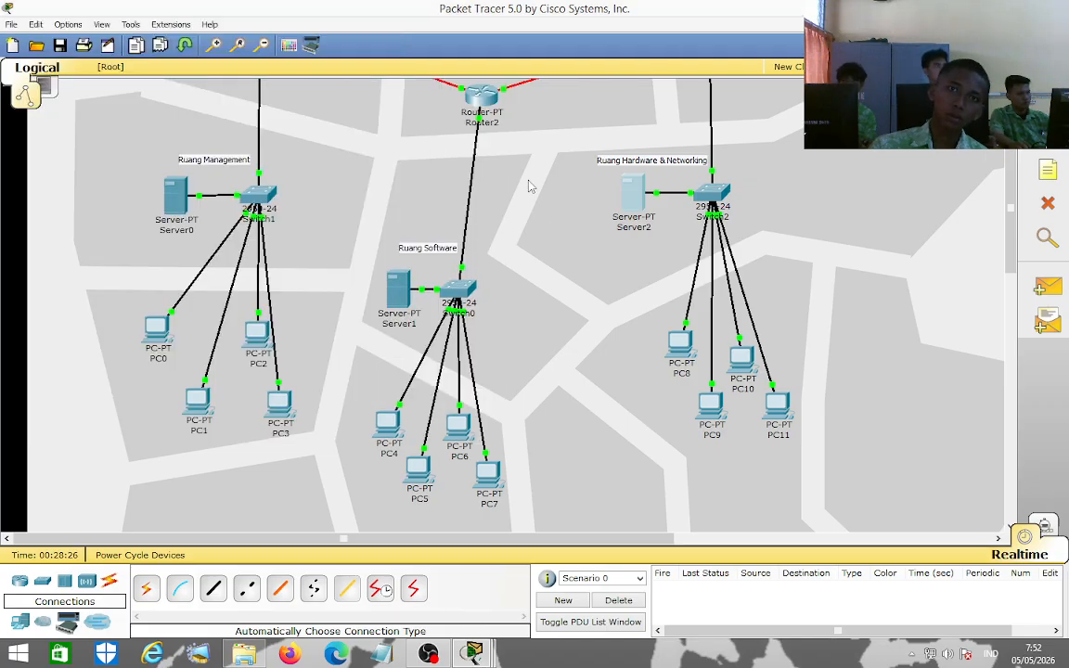
Nudge PC8 slightly on the canvas and set its IP configuration to DHCP.
drag(686, 351, 666, 328)
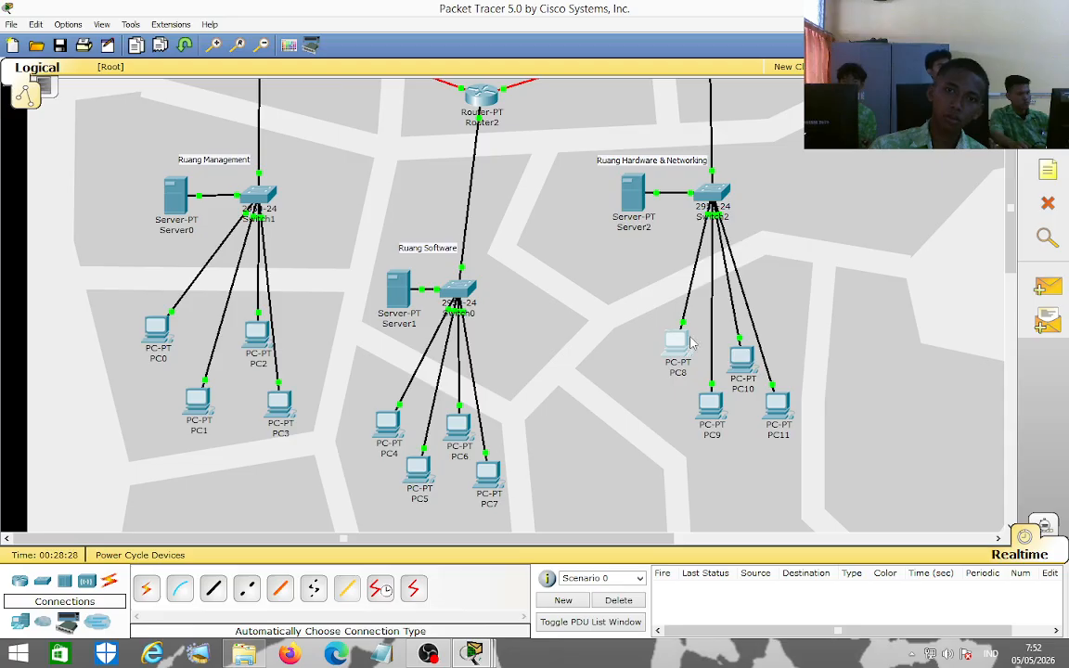
click(680, 341)
click(175, 74)
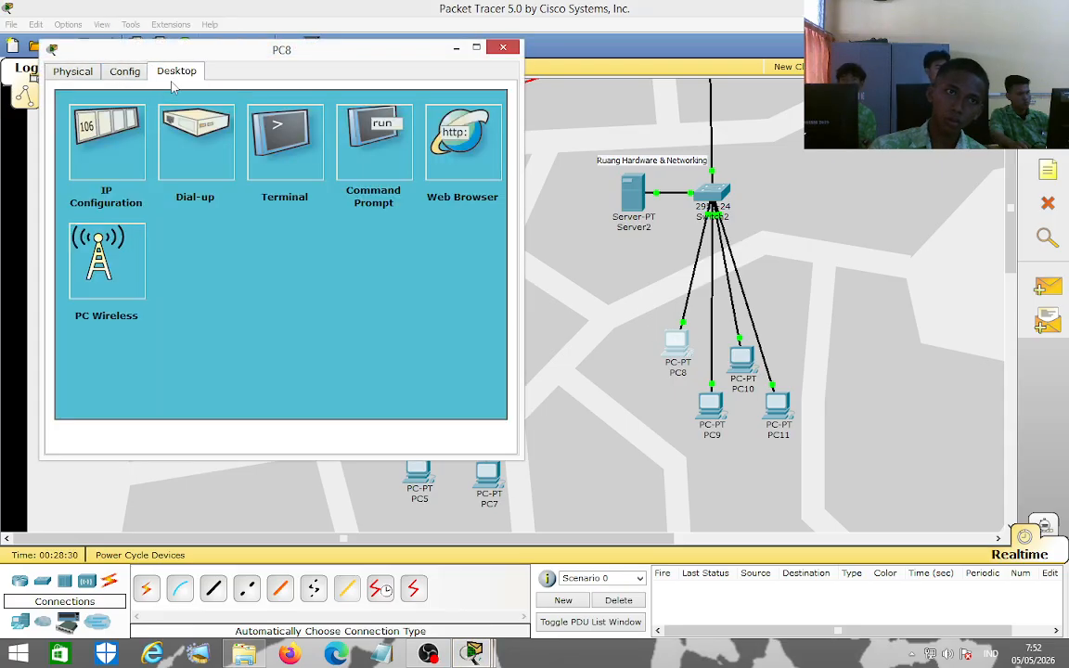
click(104, 155)
click(135, 143)
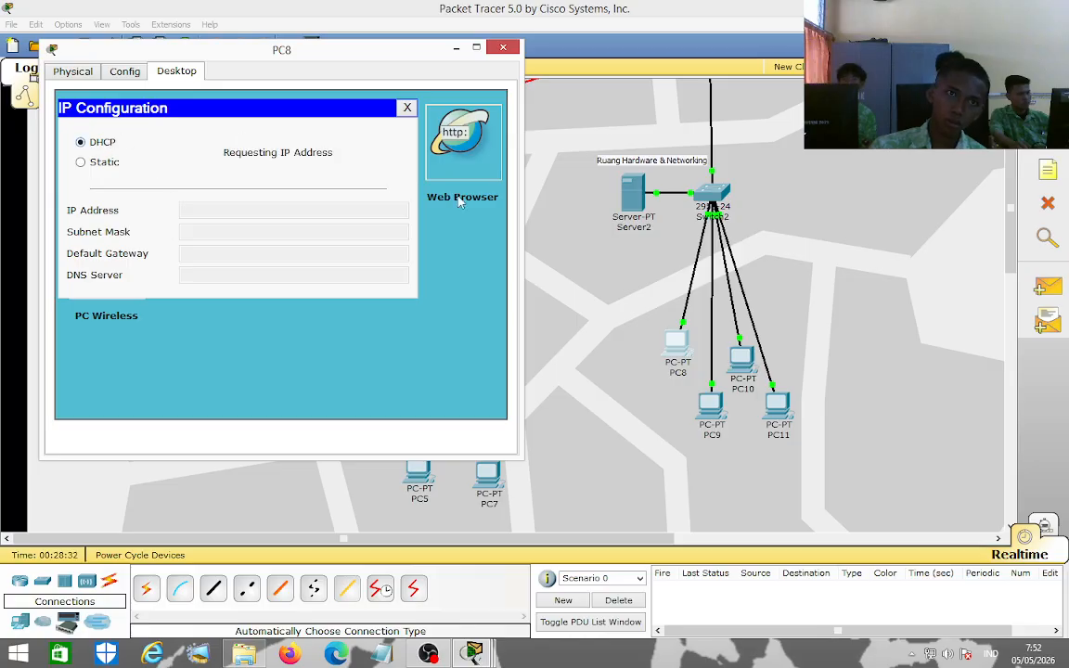
Load 10.10.10.1 in PC8's web browser to test Server2's page, and close the PC8 window.
click(443, 167)
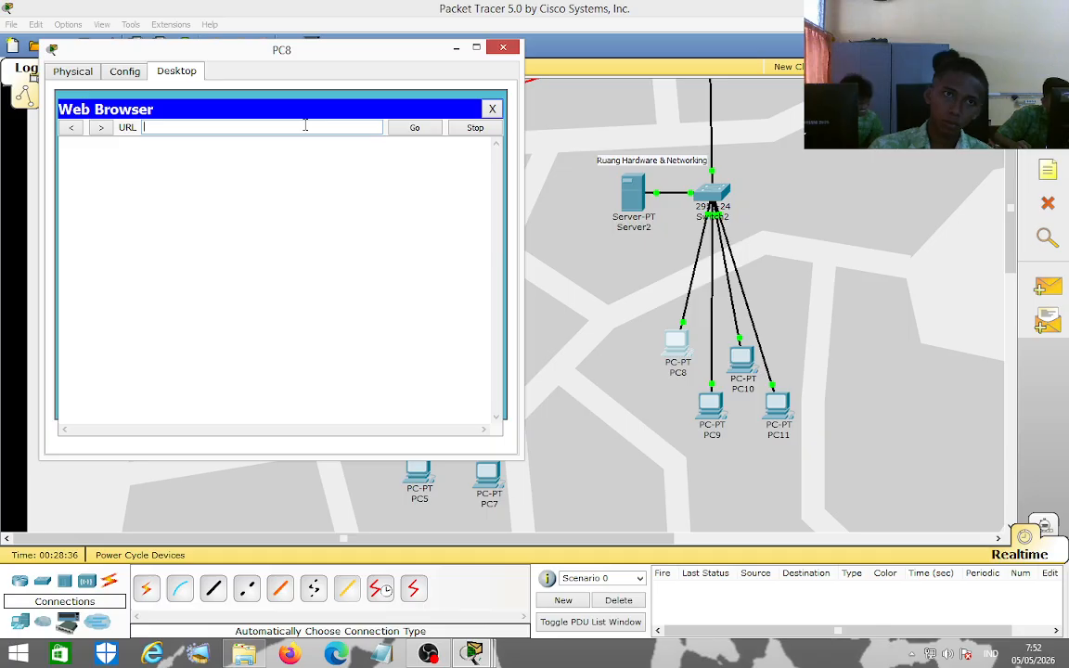
click(305, 127)
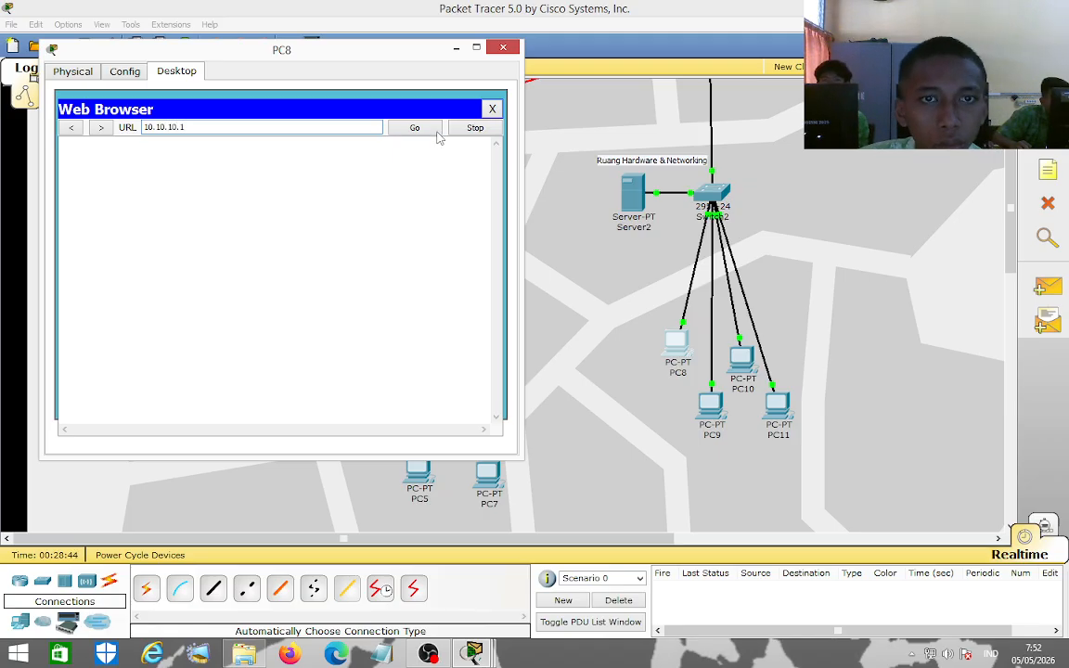
click(437, 134)
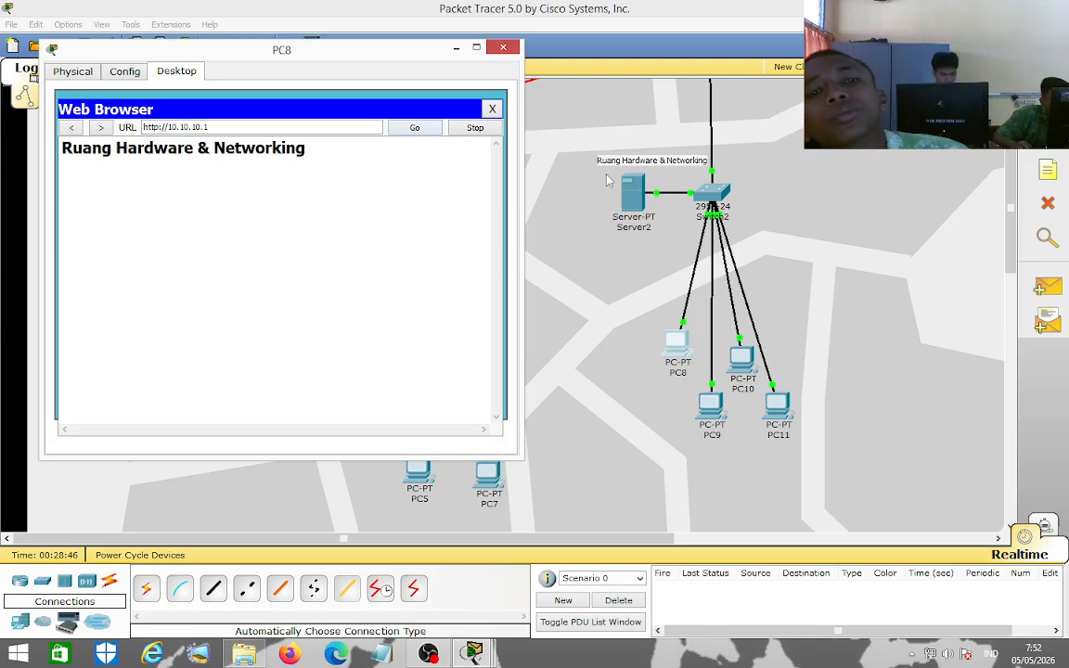
click(502, 48)
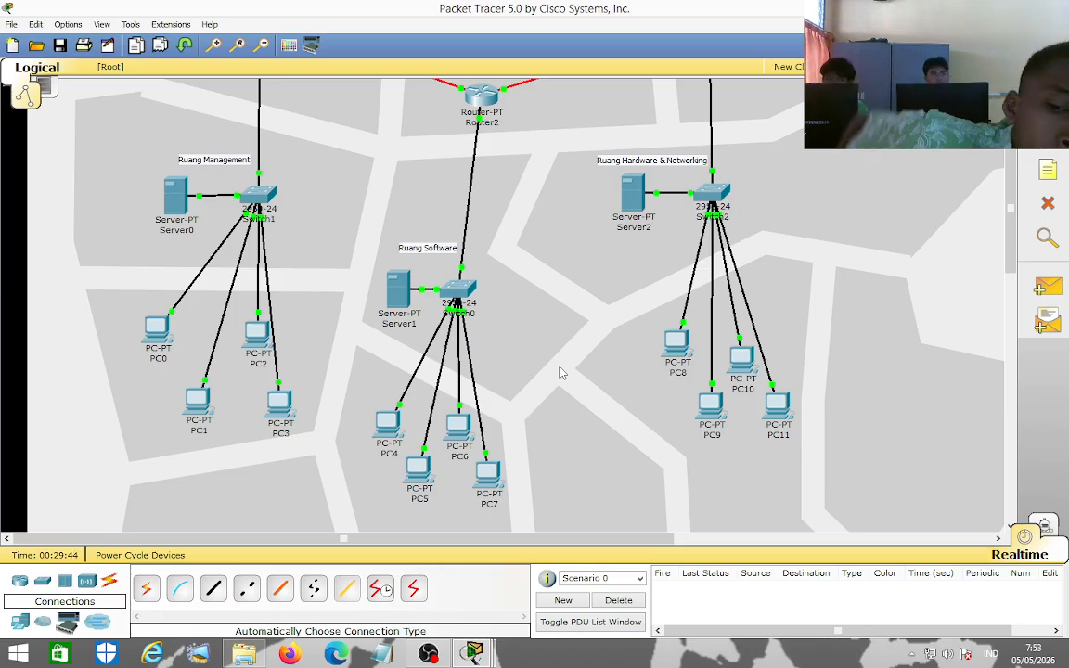
Switch from OBS back to the main Packet Tracer workspace window.
click(472, 655)
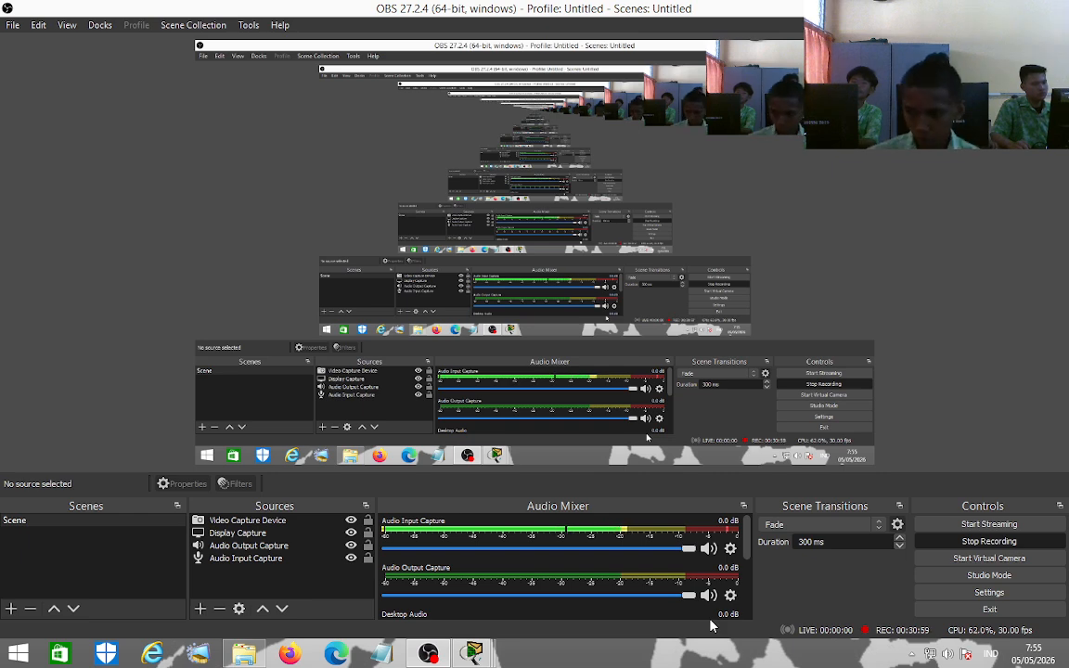
mouse_move(460, 655)
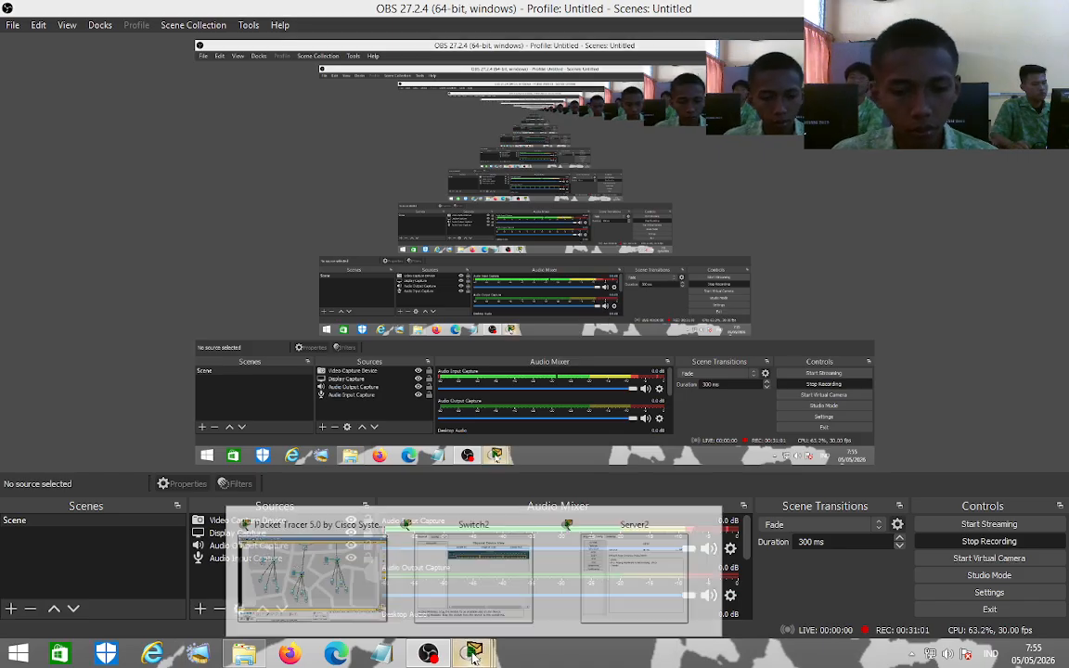
click(470, 654)
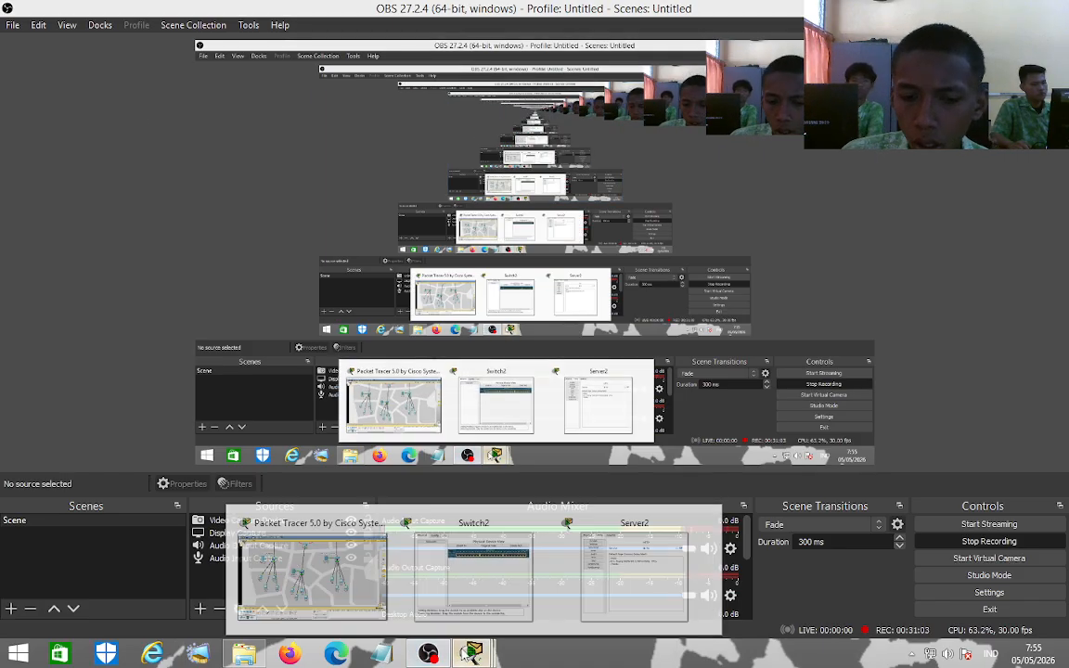
click(473, 655)
click(326, 590)
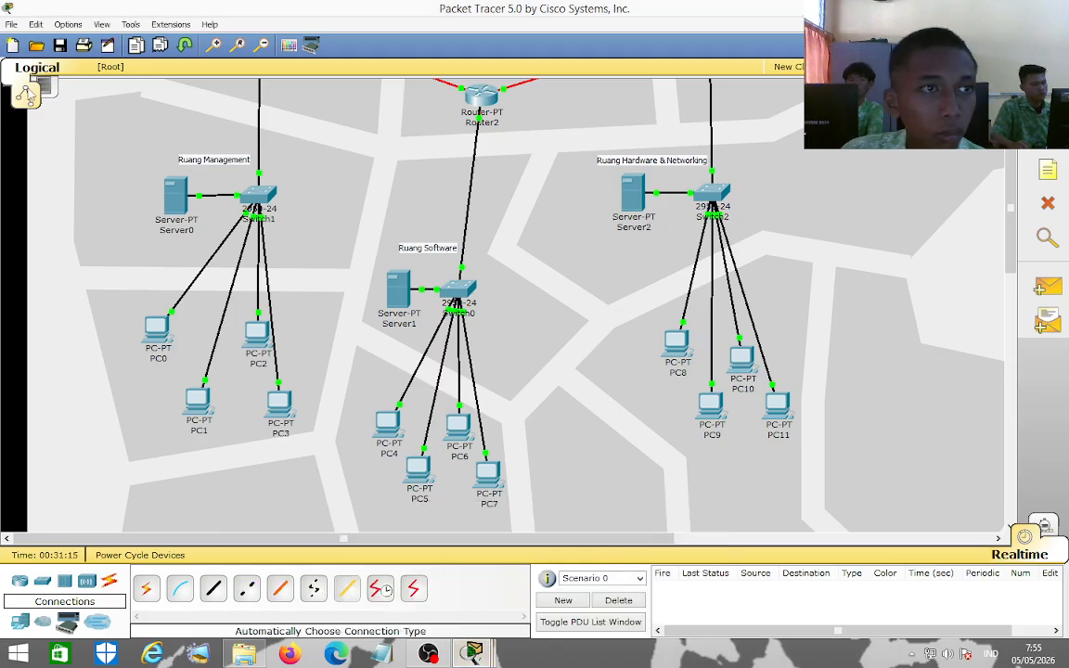
Start saving the network under a new name and browse to "Praktikum cisco kelas XI TP 2025 2026" on the network computer 192.168.100.64.
click(12, 24)
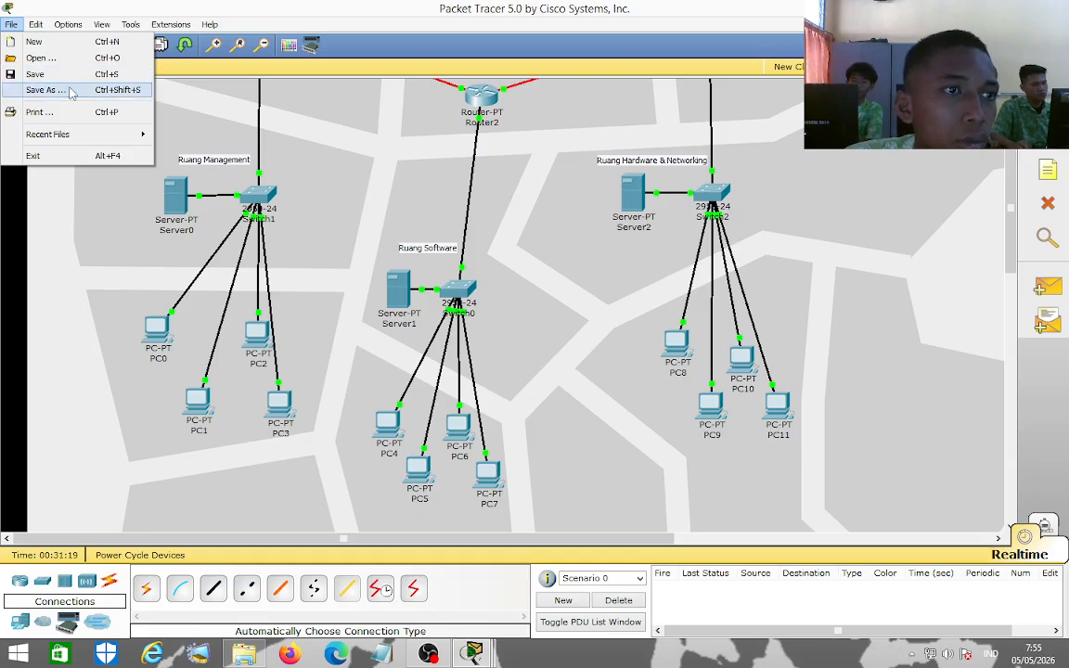
click(71, 92)
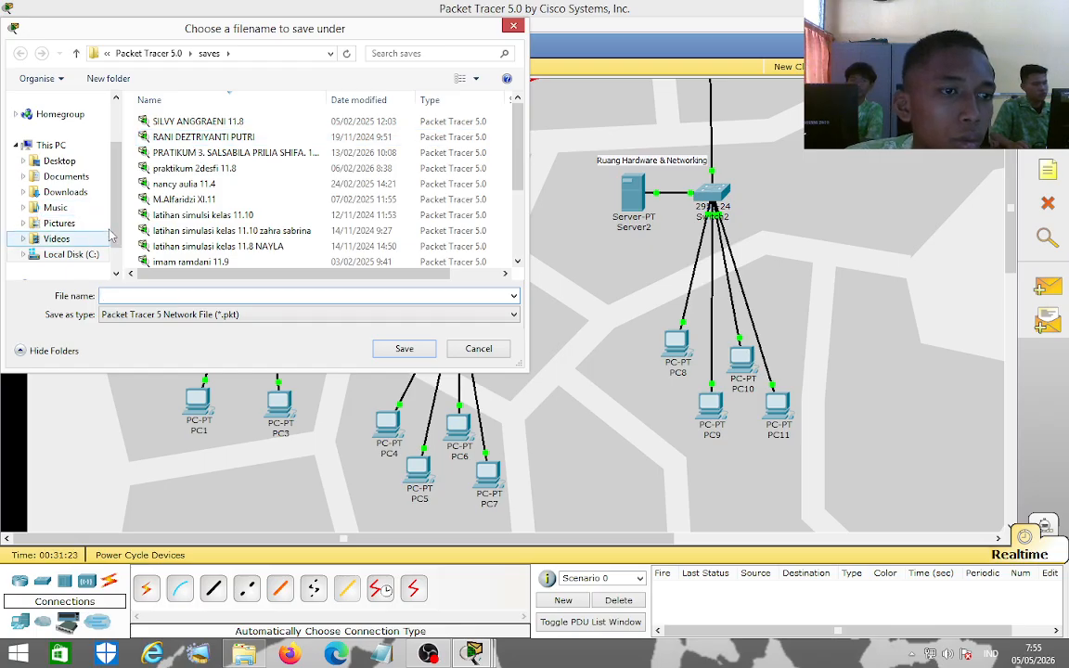
scroll(116, 227, down, 2)
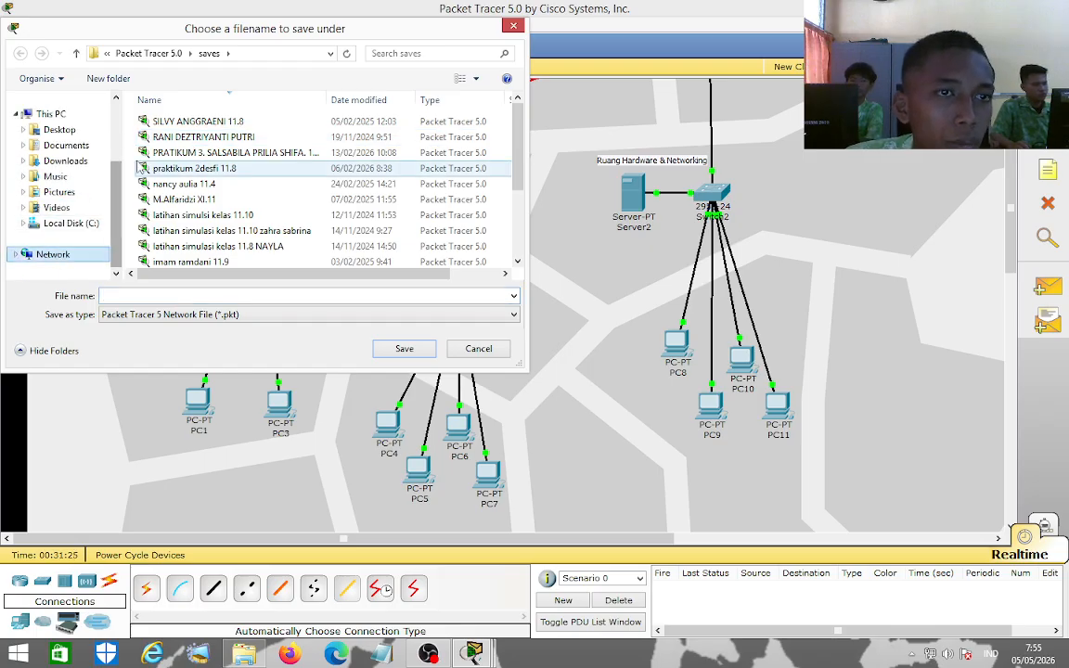
click(74, 252)
click(295, 53)
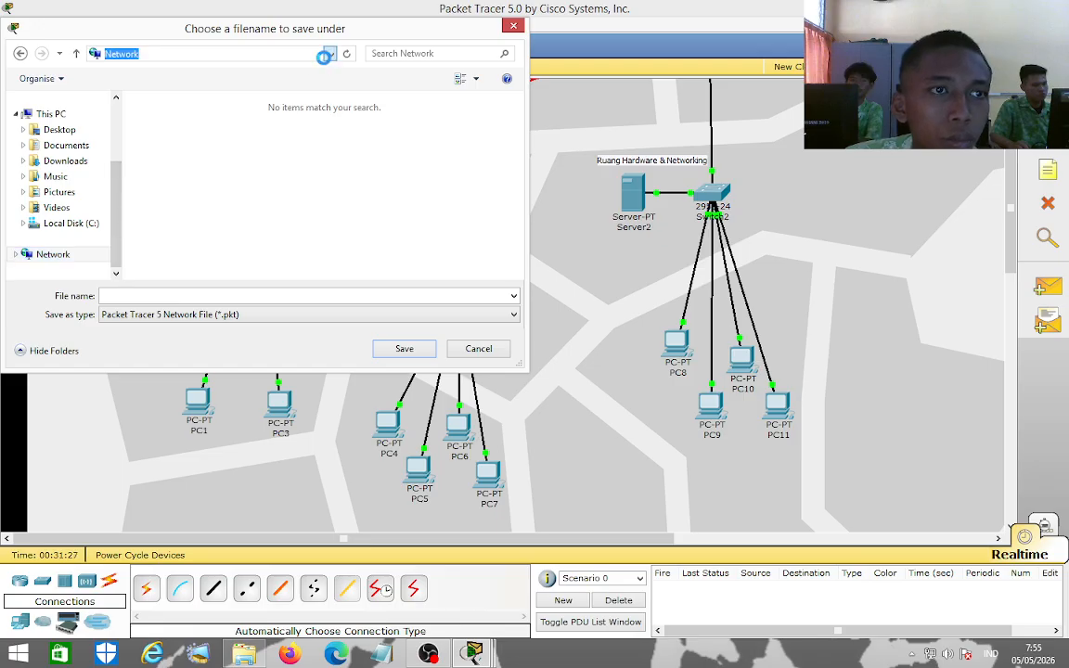
click(330, 54)
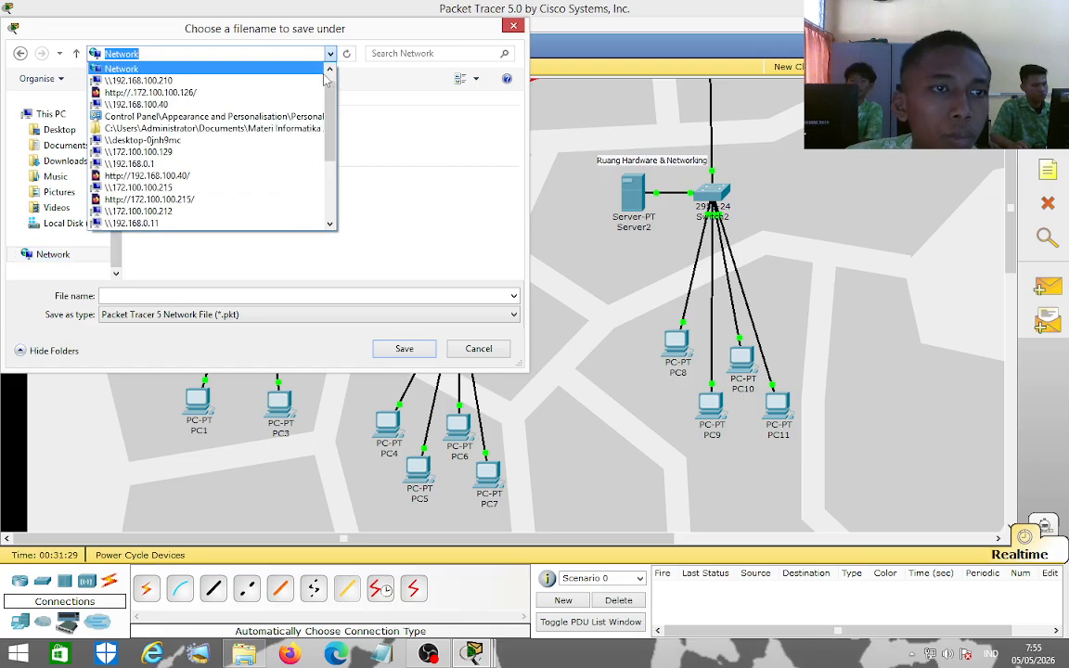
click(206, 68)
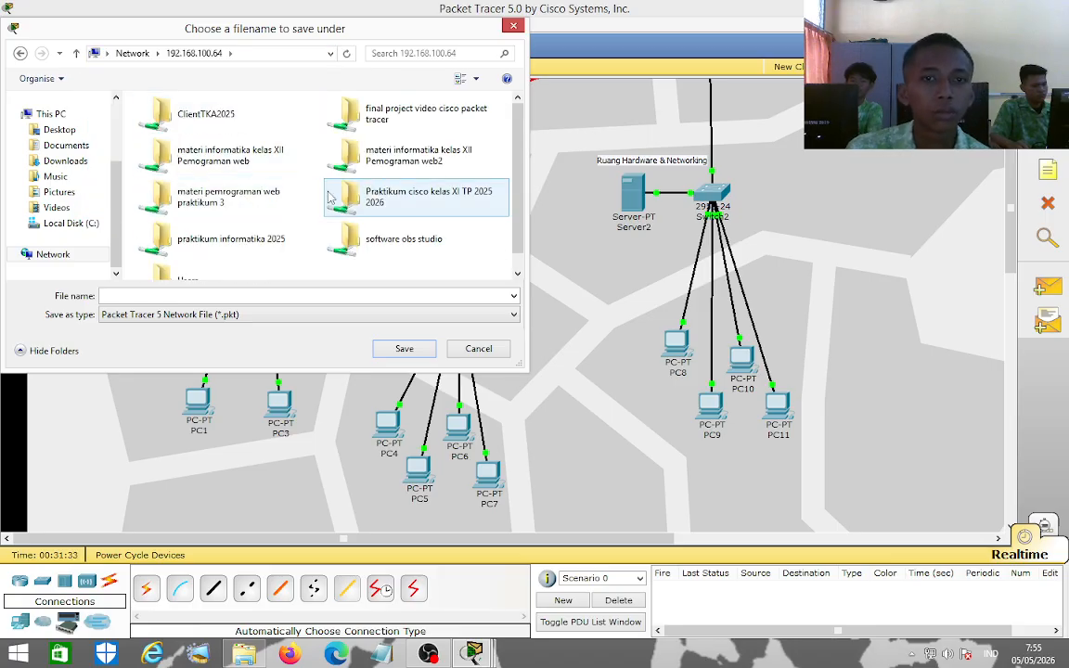
click(413, 194)
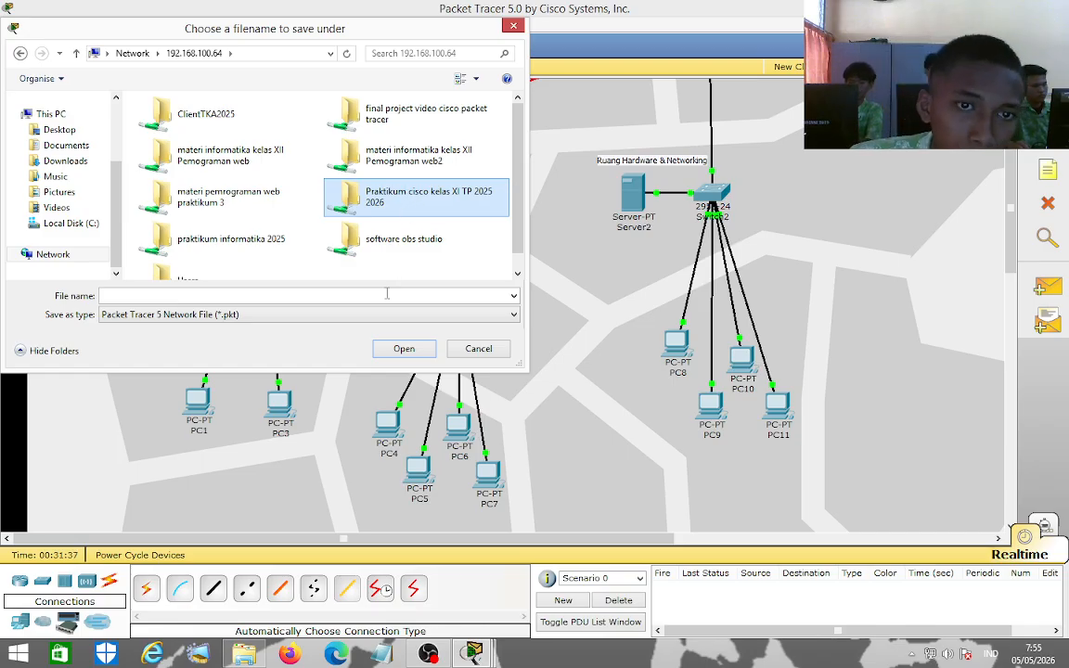
click(402, 350)
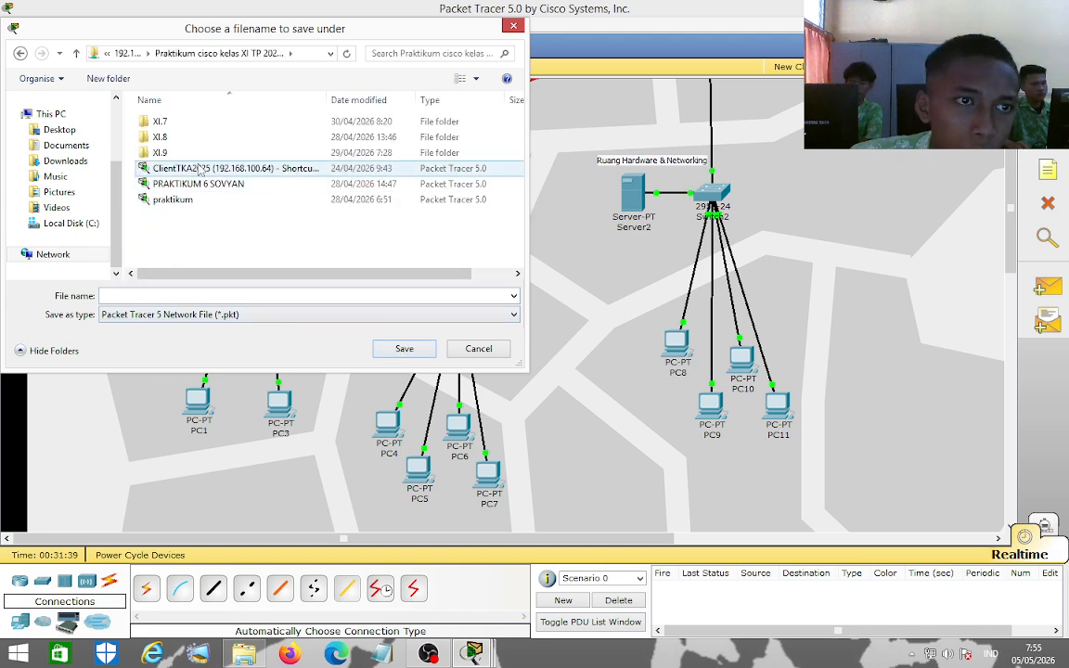
Open the XI.9 class folder and the student's own folder inside it as the save location.
click(190, 149)
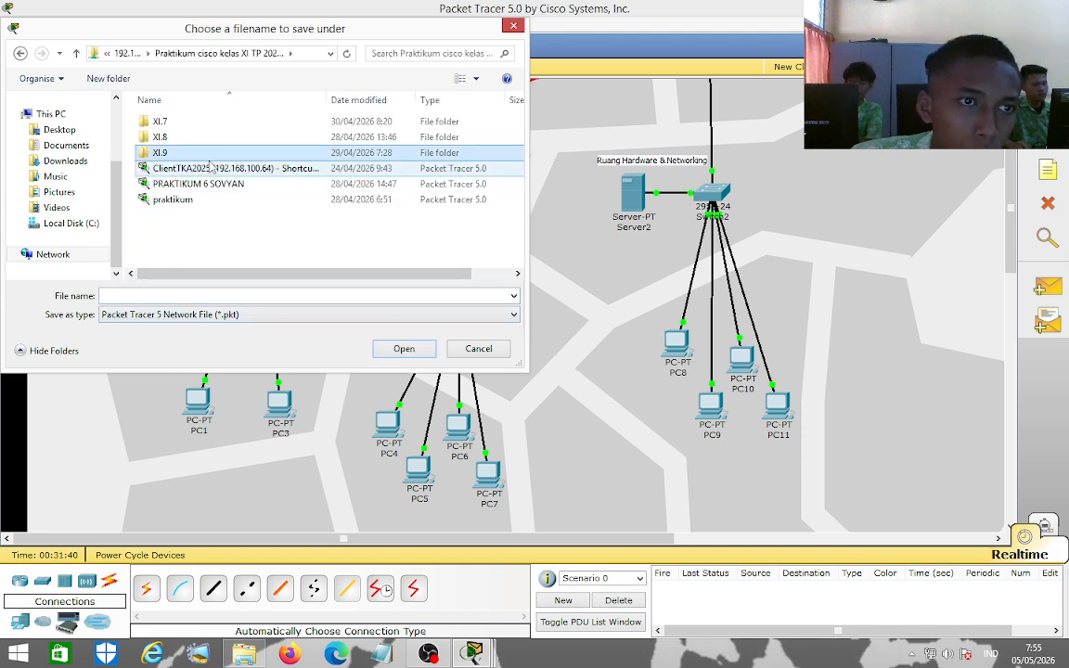
click(406, 349)
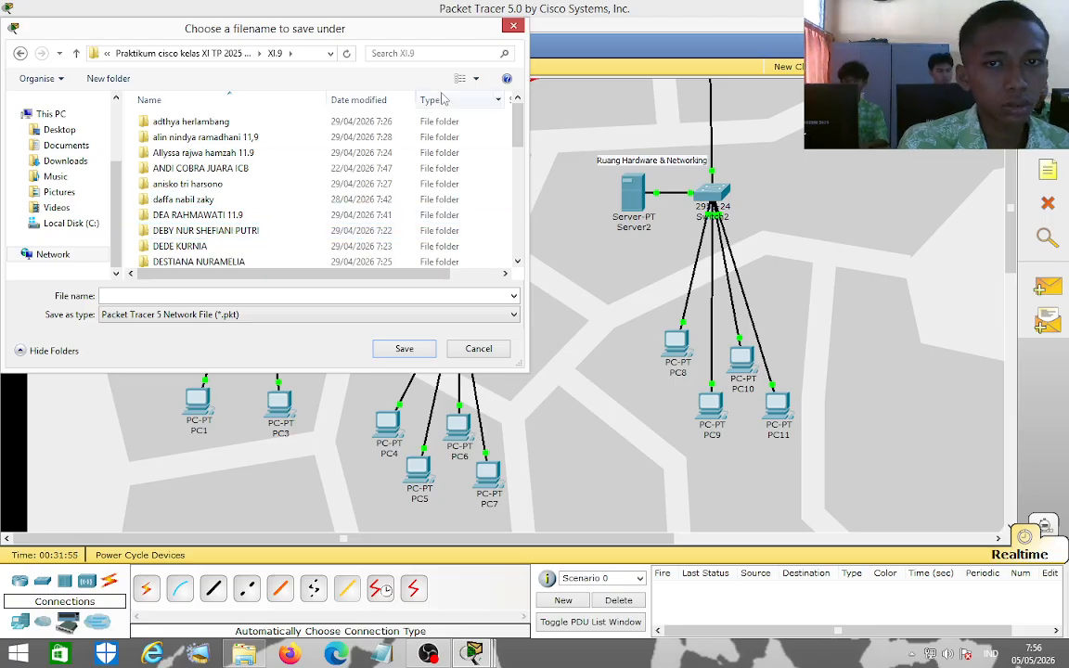
drag(519, 126, 520, 165)
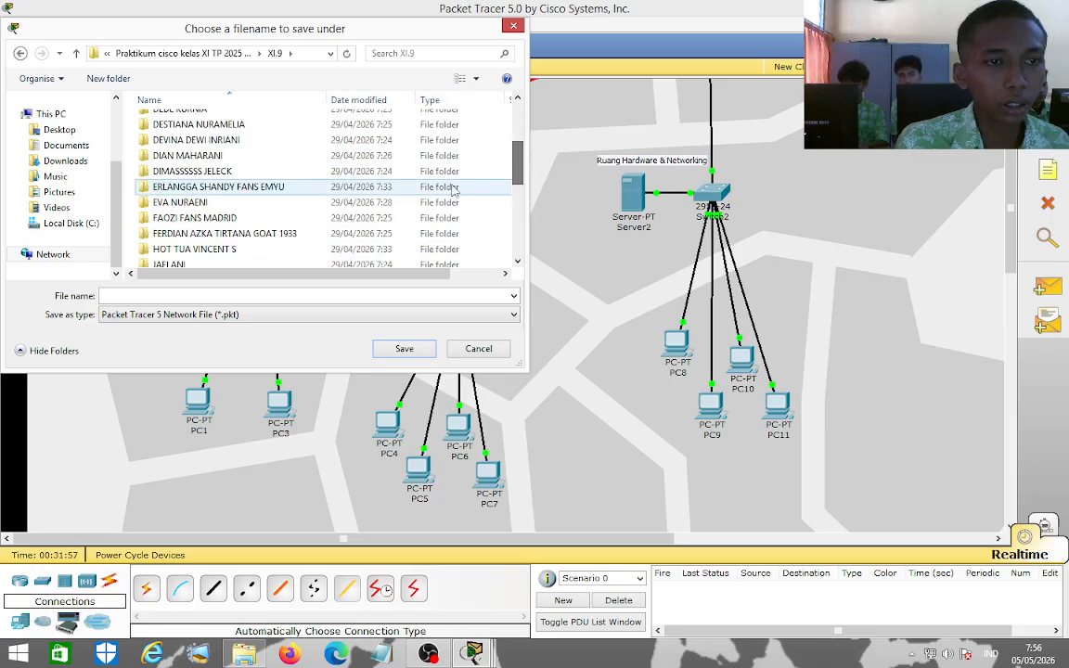
double_click(279, 234)
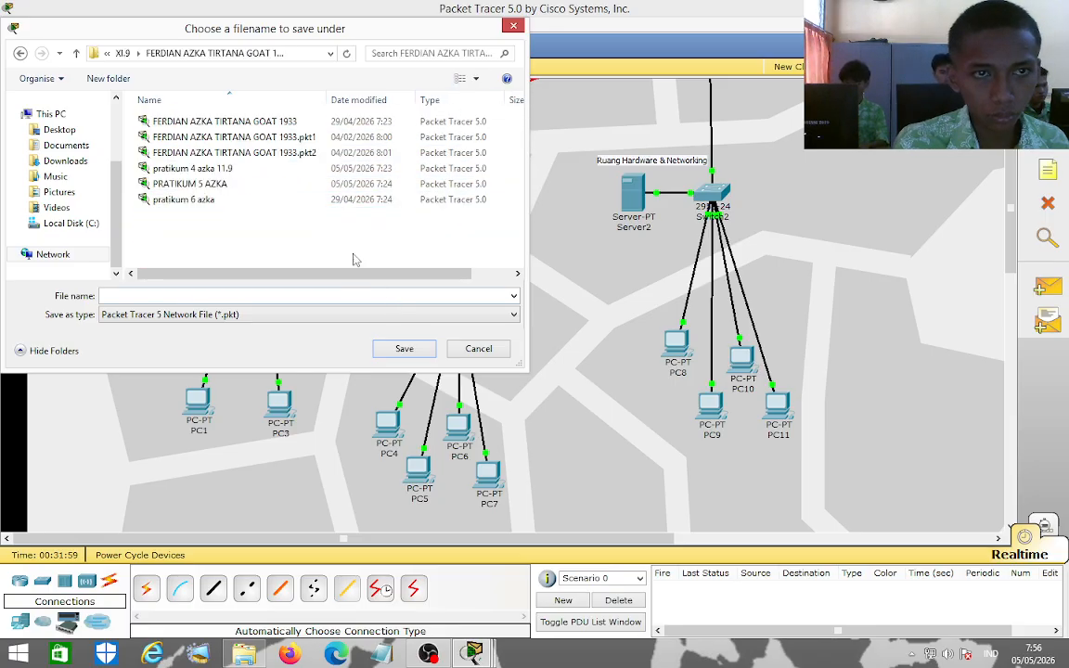
click(291, 295)
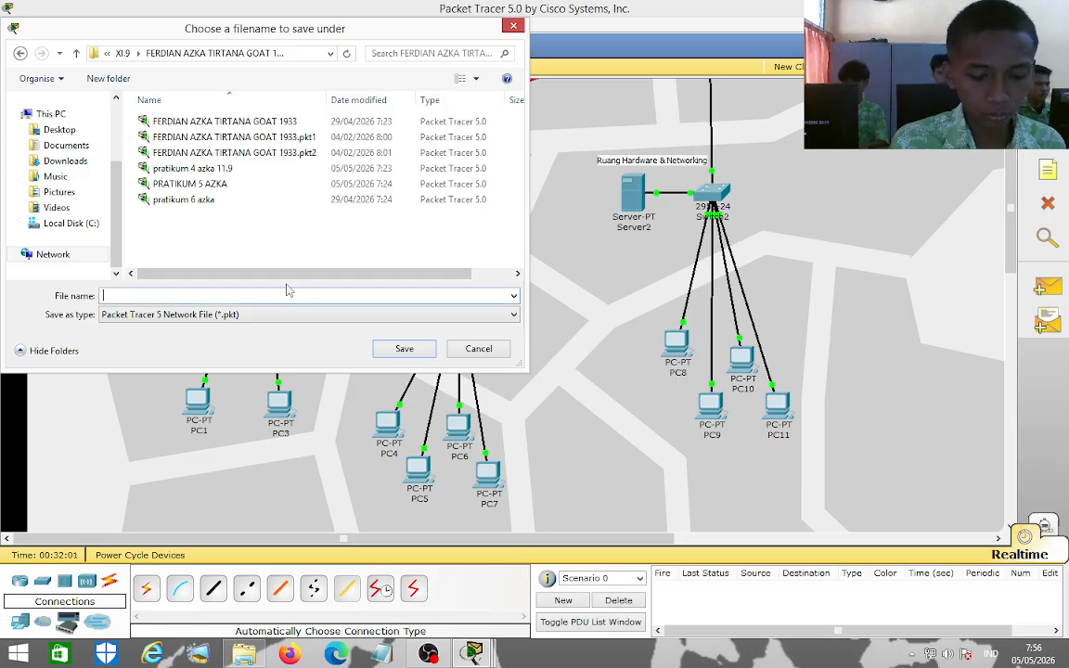
text(fine)
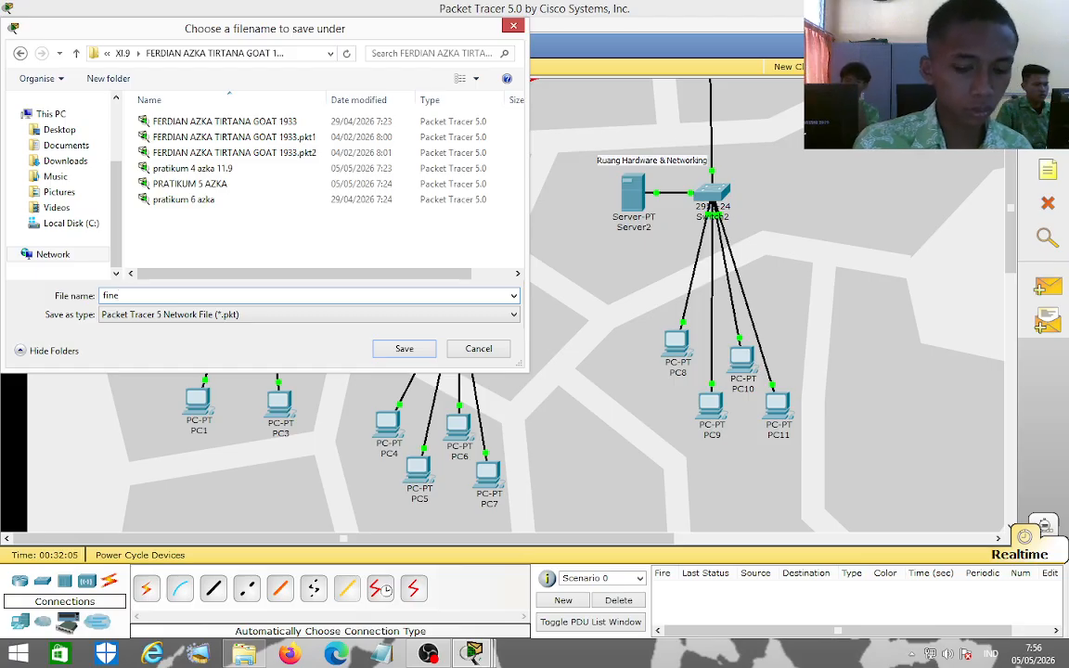
key(BackSpace)
text(al p)
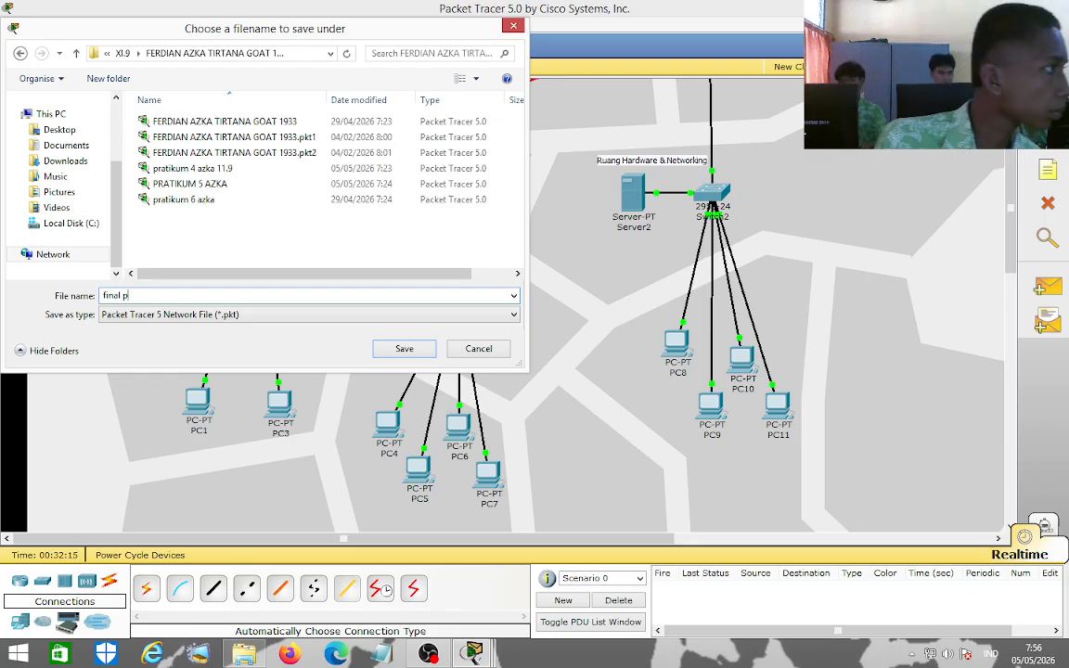
text(rojak)
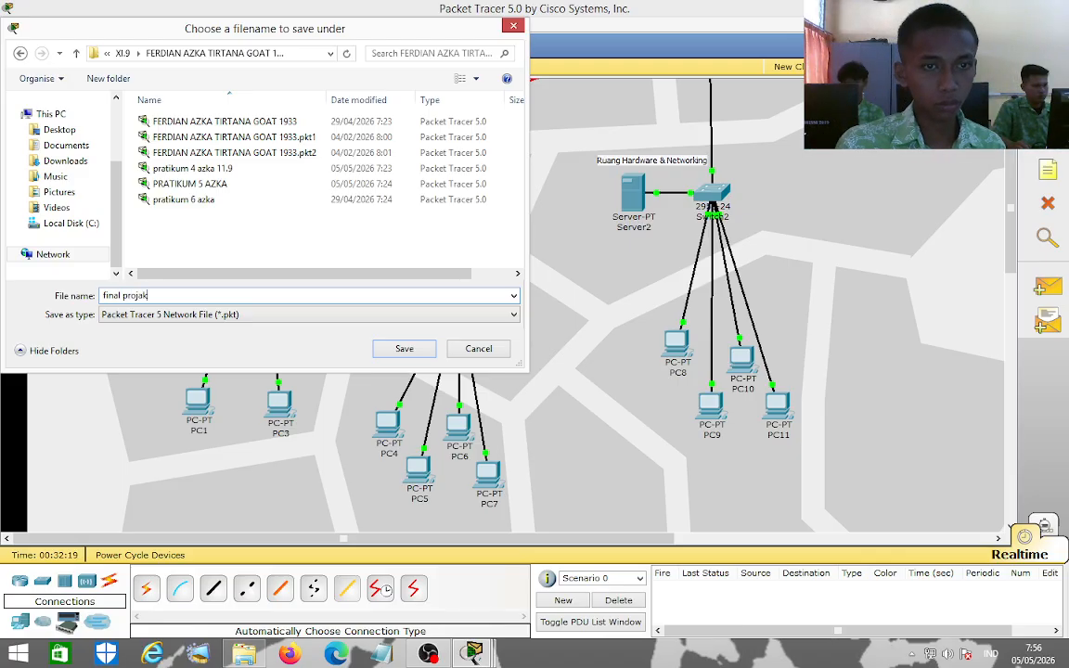
key(BackSpace)
key(BackSpace)
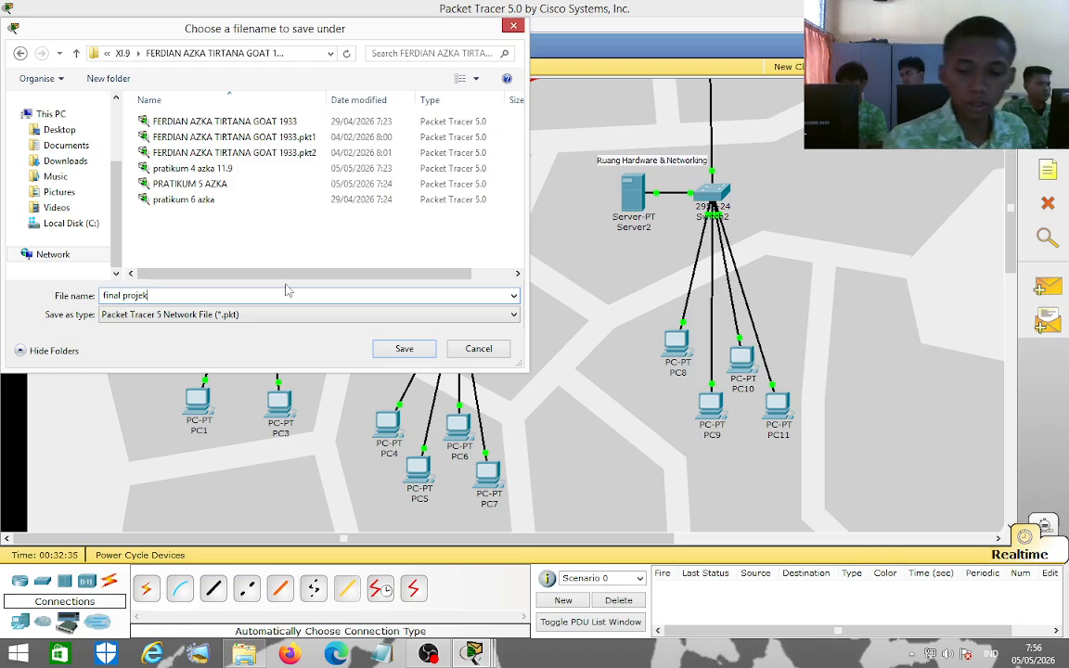
key(BackSpace)
key(BackSpace)
key(BackSpace)
key(BackSpace)
key(BackSpace)
key(BackSpace)
key(BackSpace)
key(BackSpace)
key(BackSpace)
key(BackSpace)
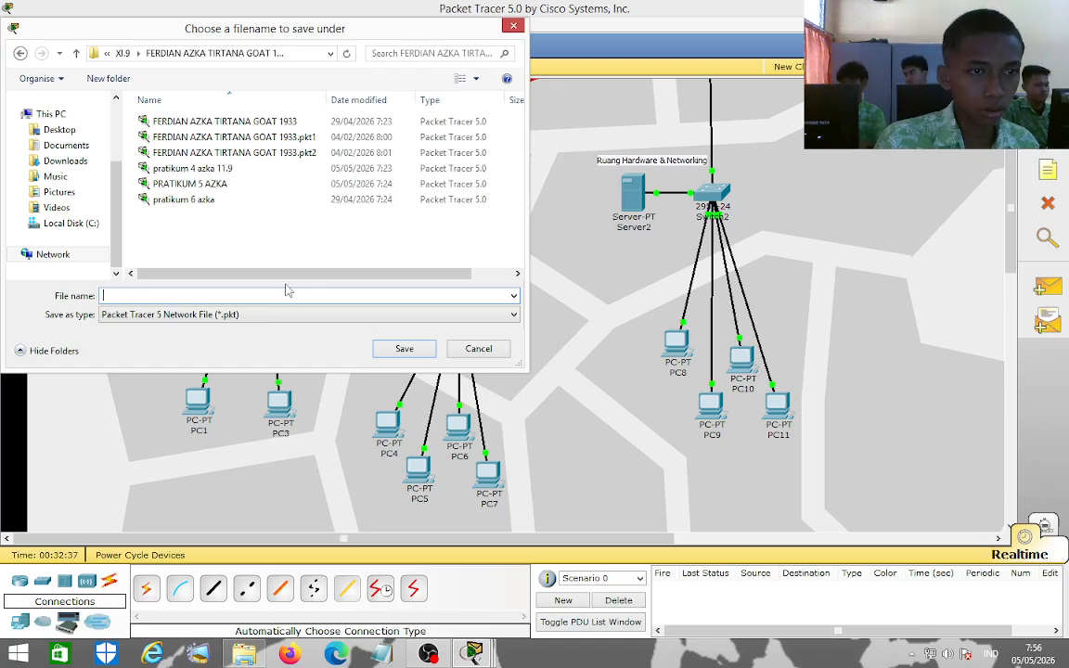
Name the file "Final Project" followed by the student's name and 11.9, and save it as a Packet Tracer 5 network file.
text(f)
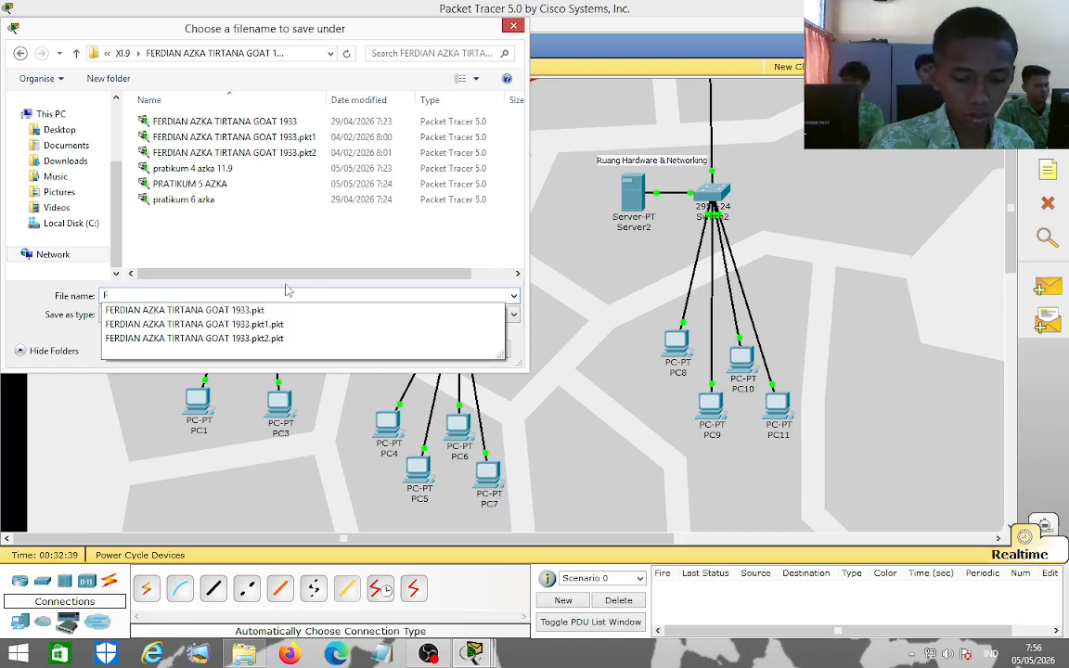
text(in)
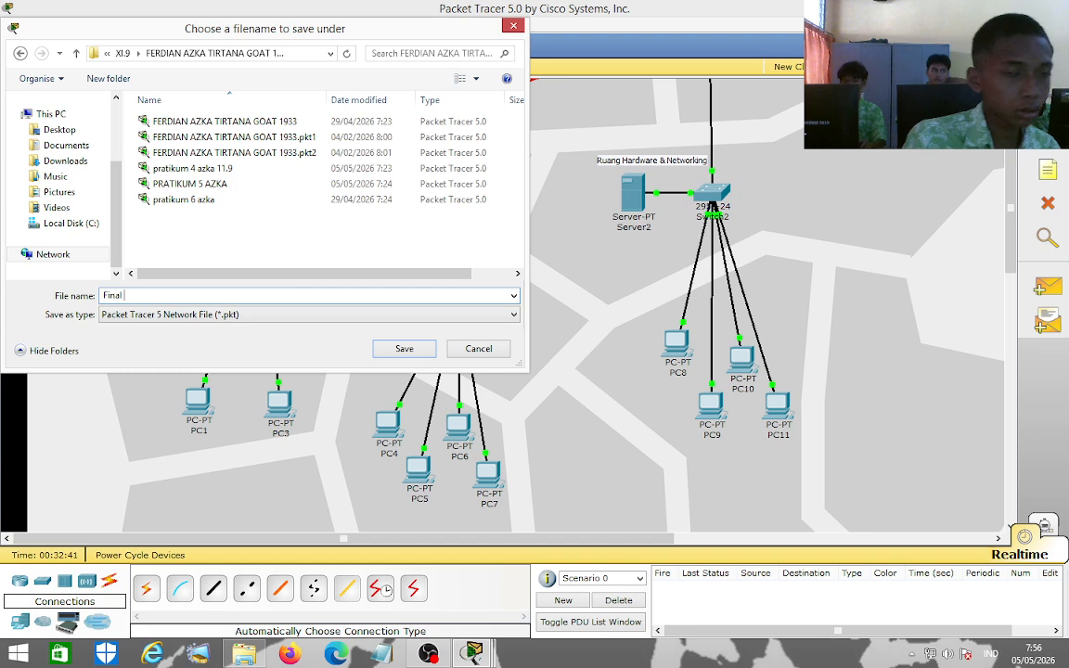
text(al)
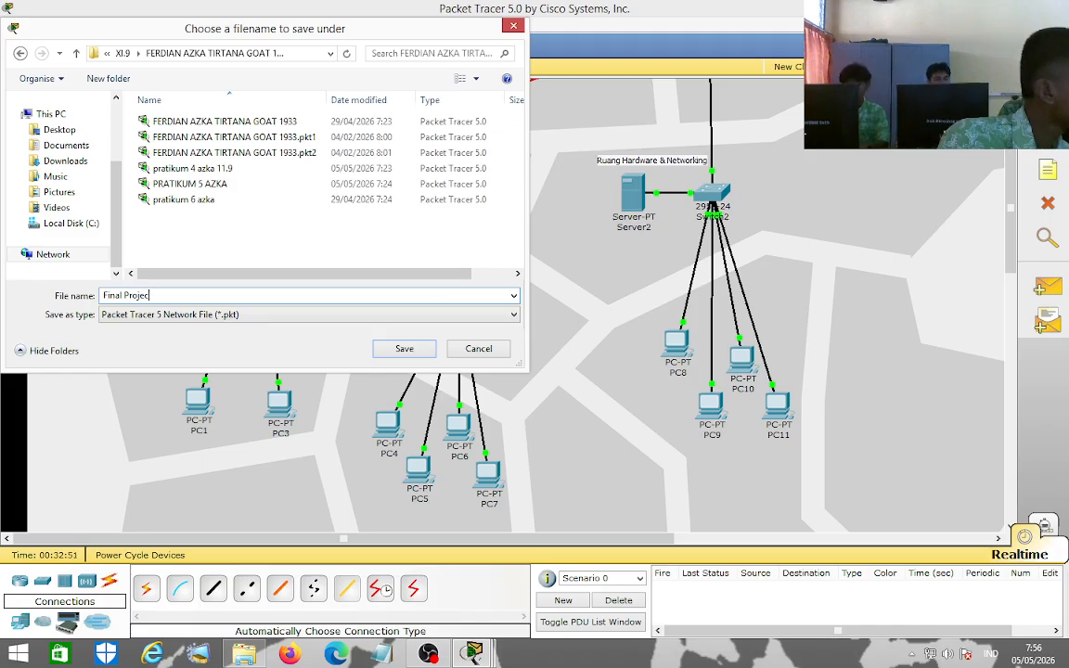
text(t f)
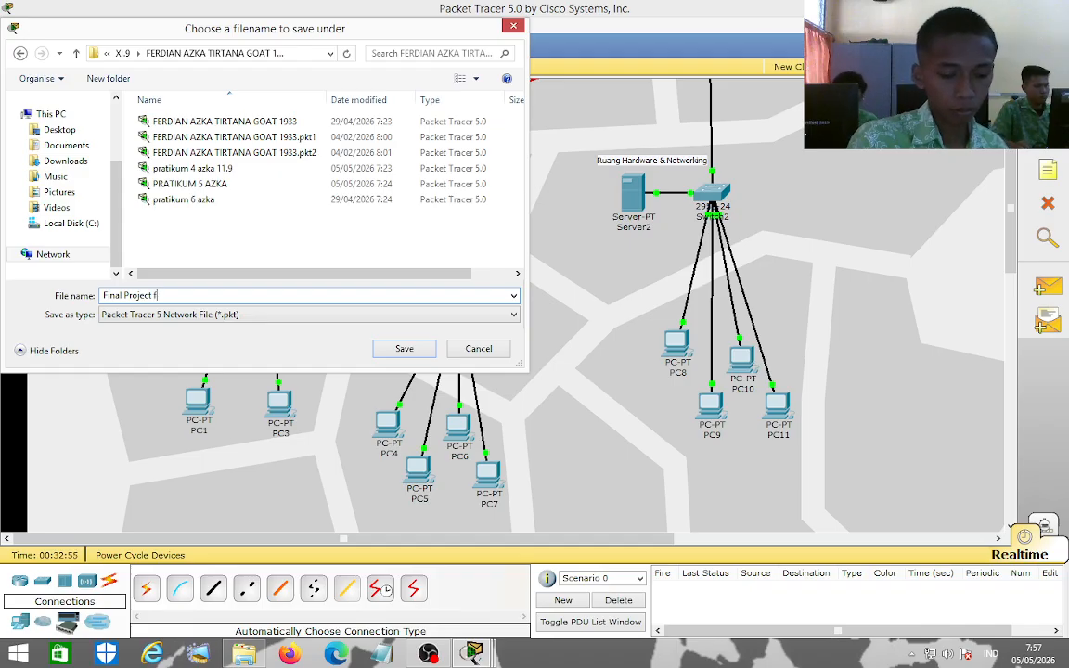
text(erdian)
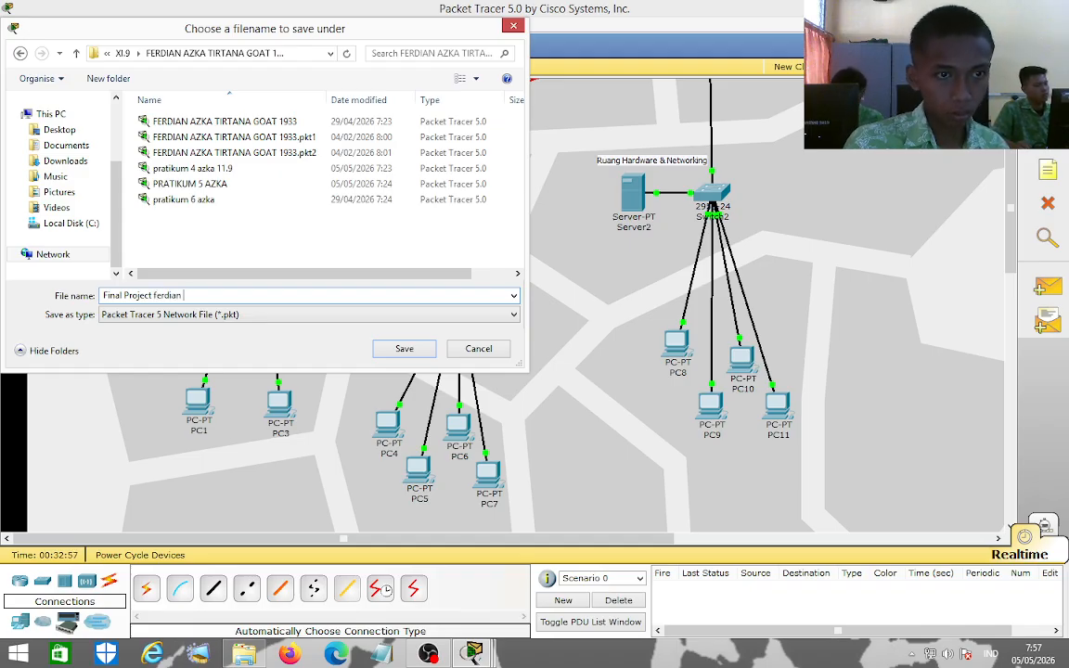
text( a=)
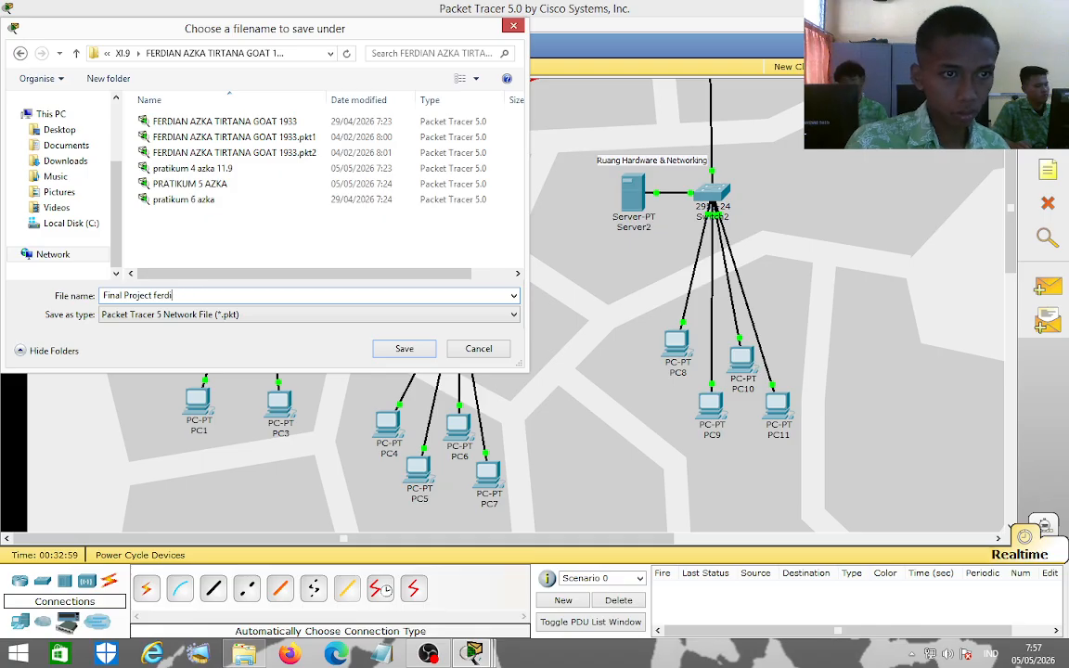
key(BackSpace)
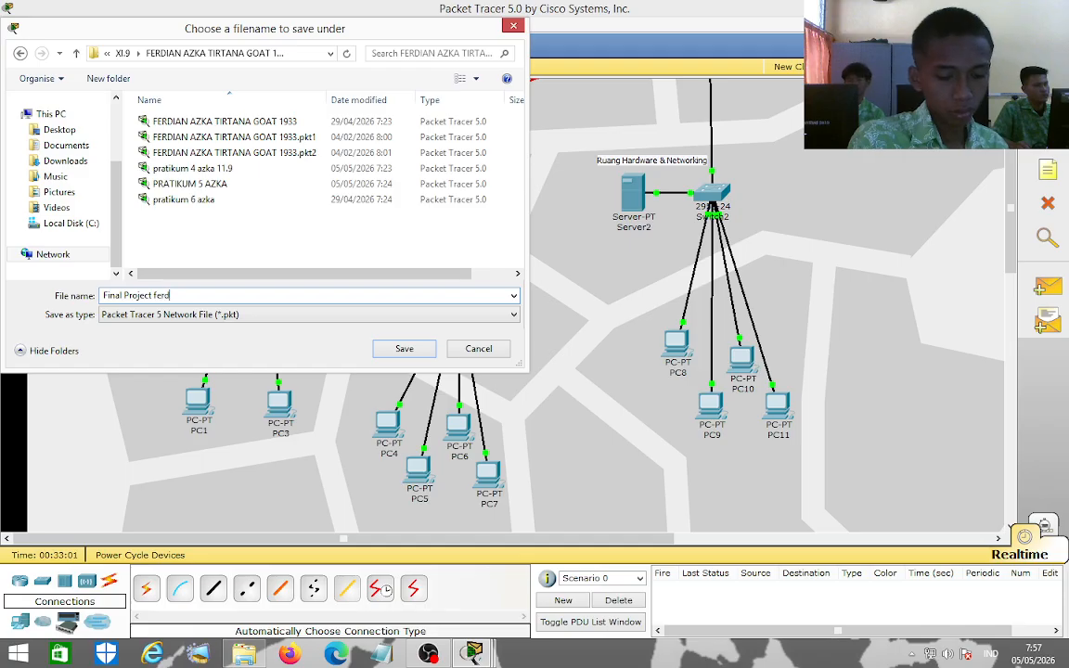
text(ferdian azka t)
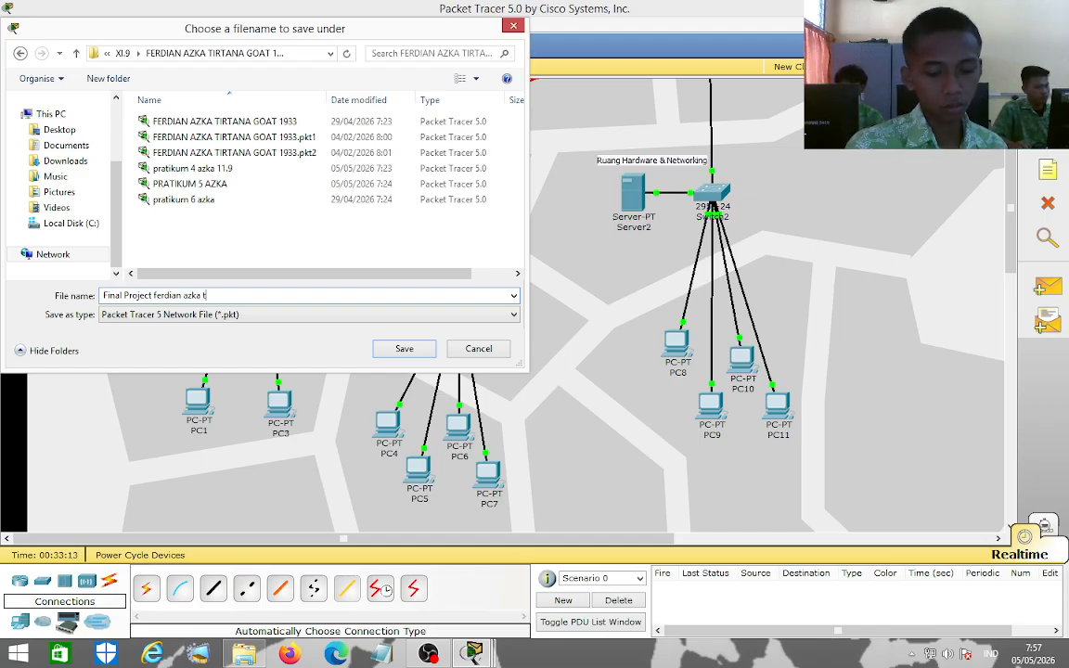
text(1)
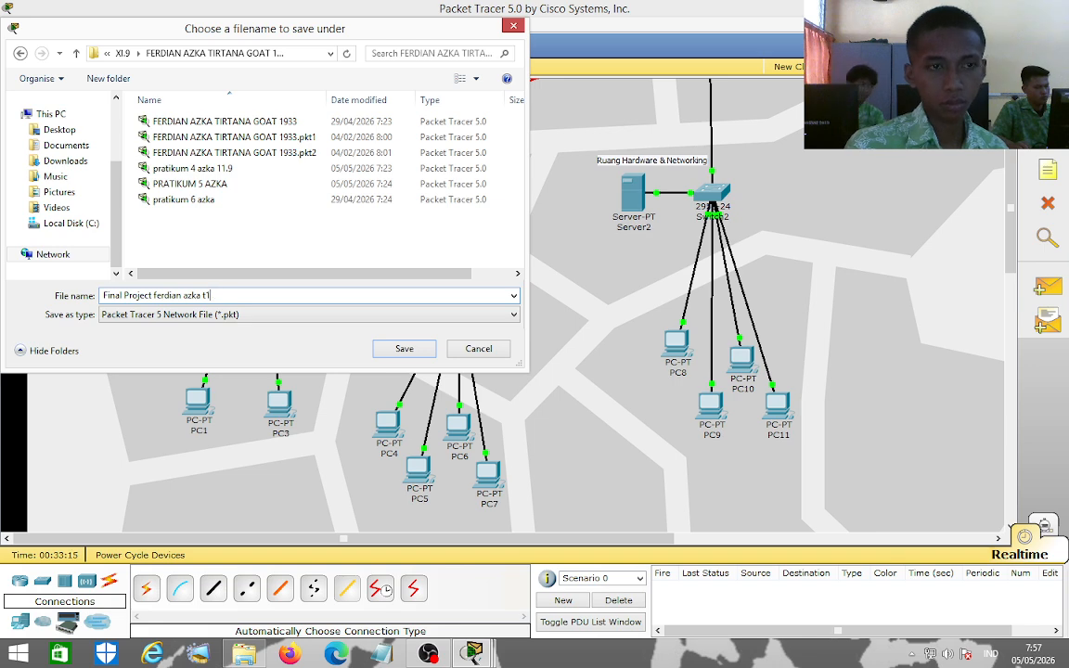
text(11.9)
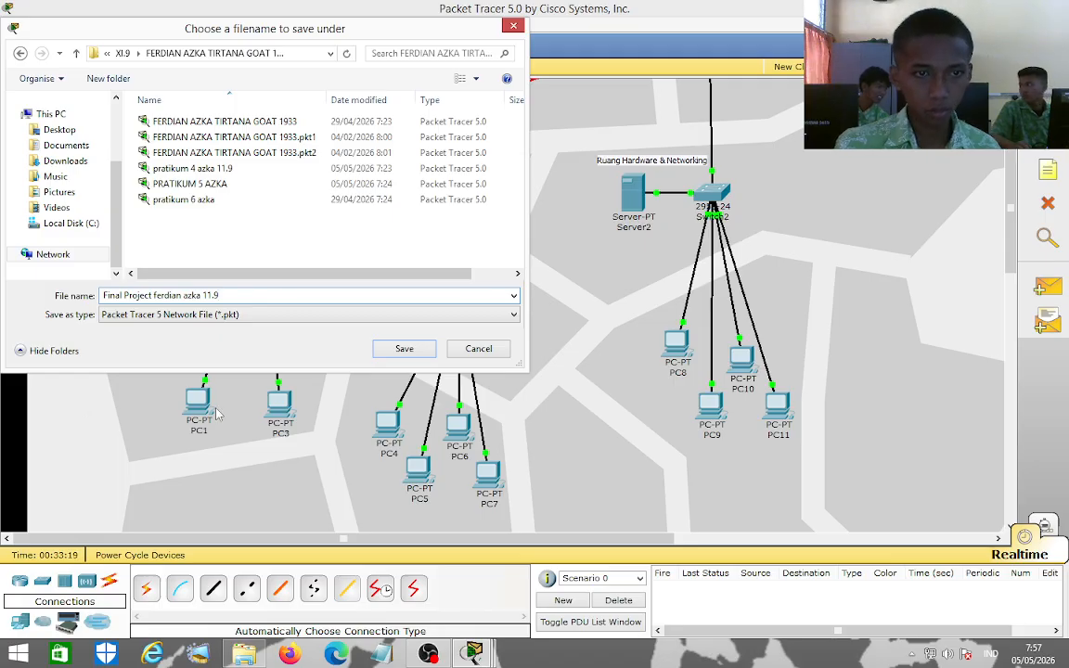
click(397, 349)
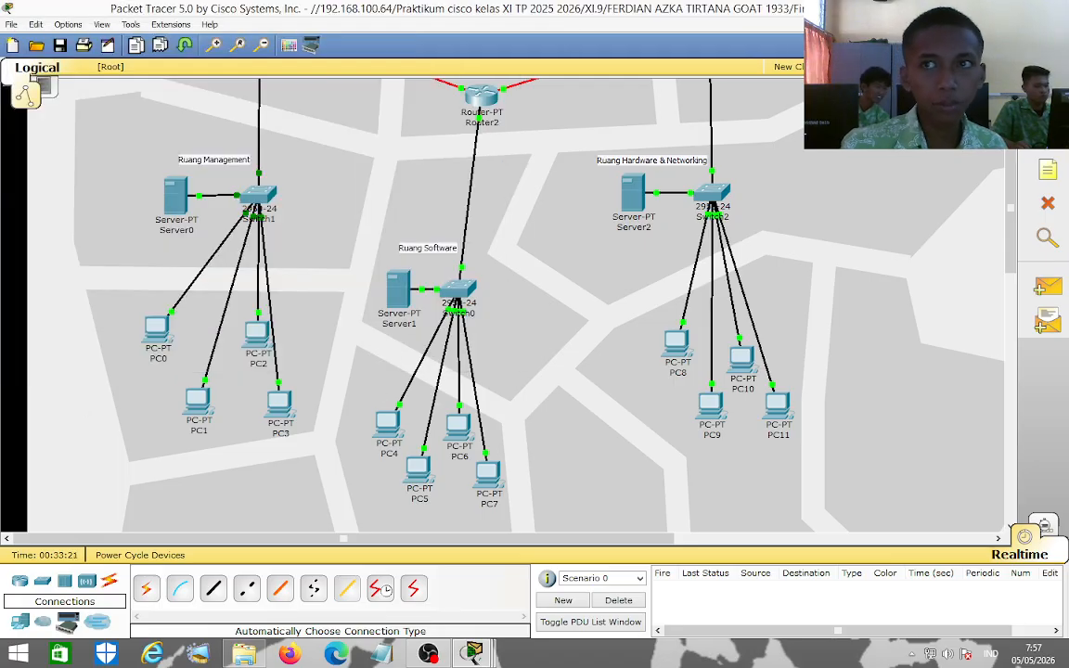
Check the student's folder in File Explorer for the saved project, close it, and switch to OBS.
click(246, 656)
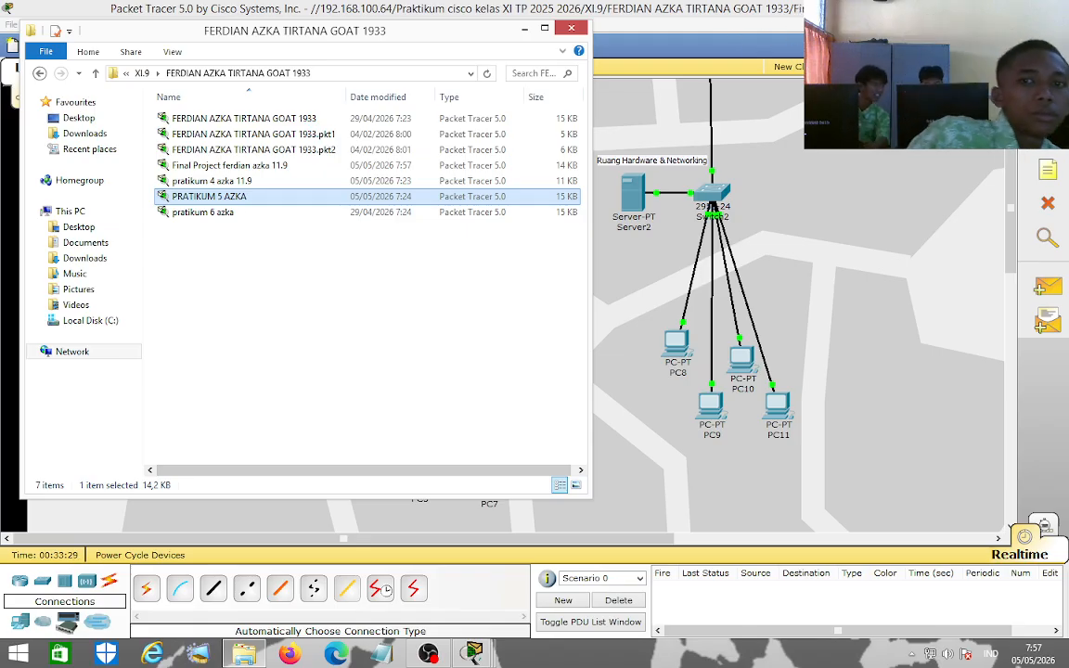
mouse_move(1067, 1)
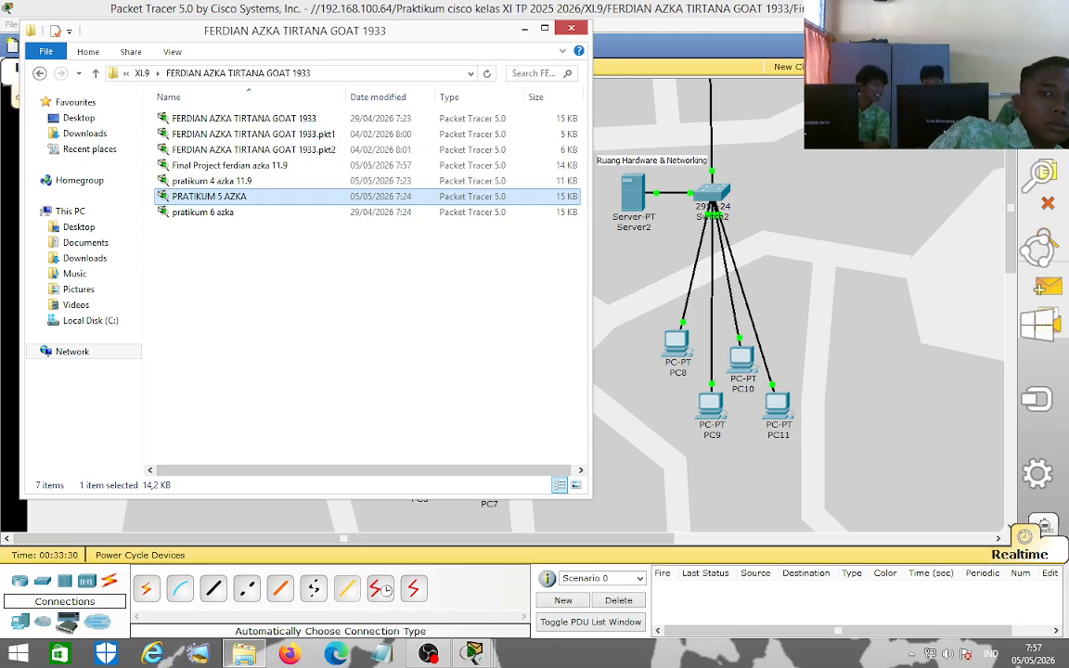
click(572, 30)
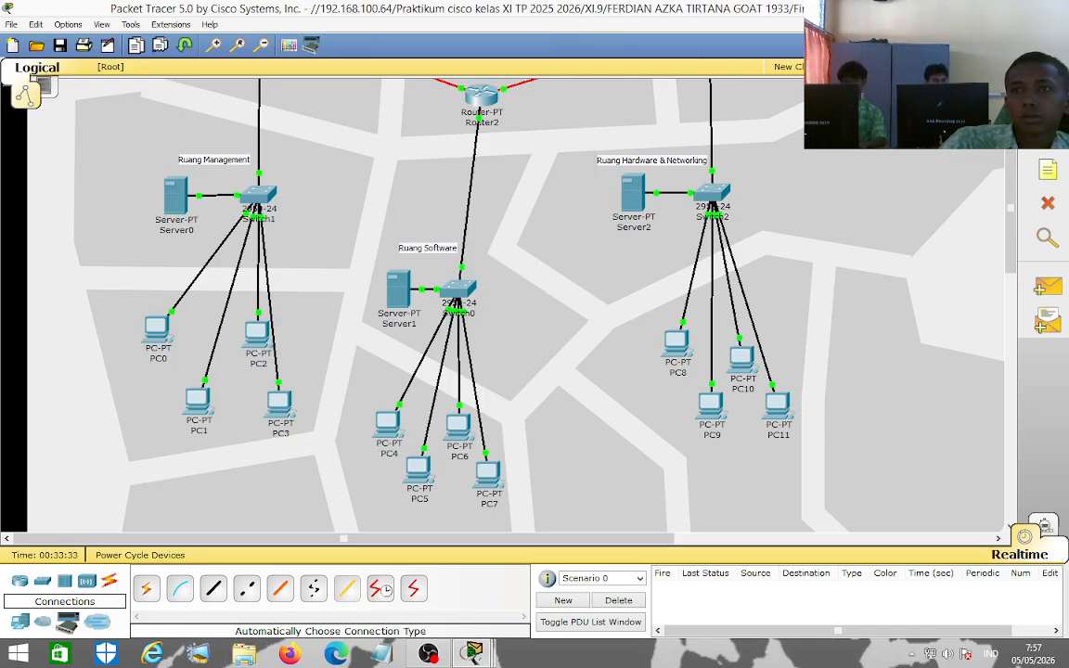
click(1004, 7)
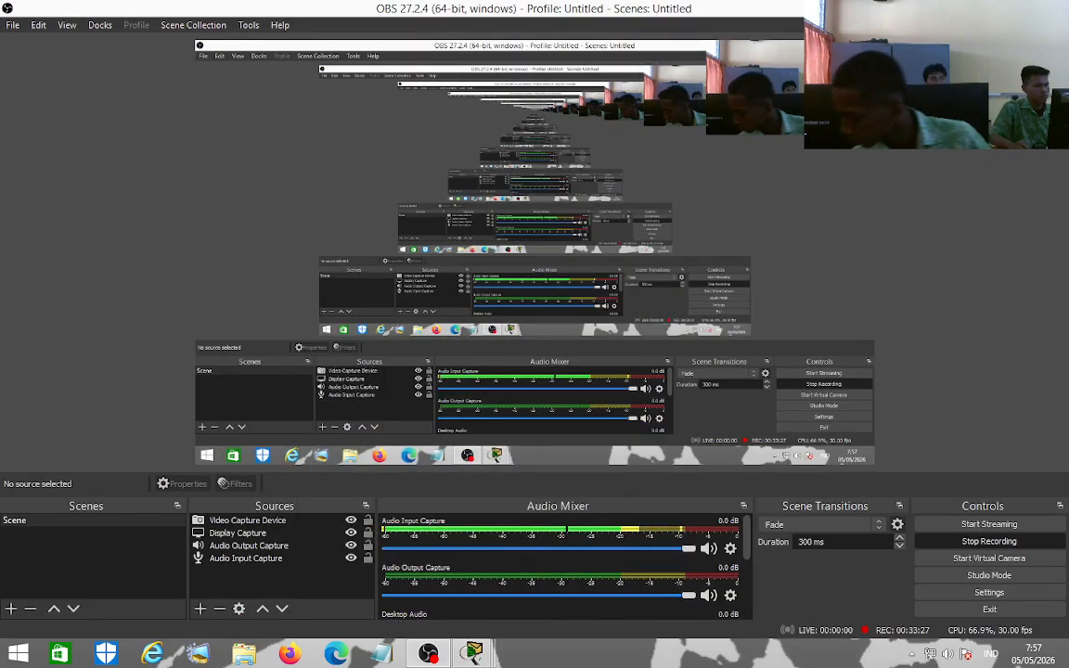